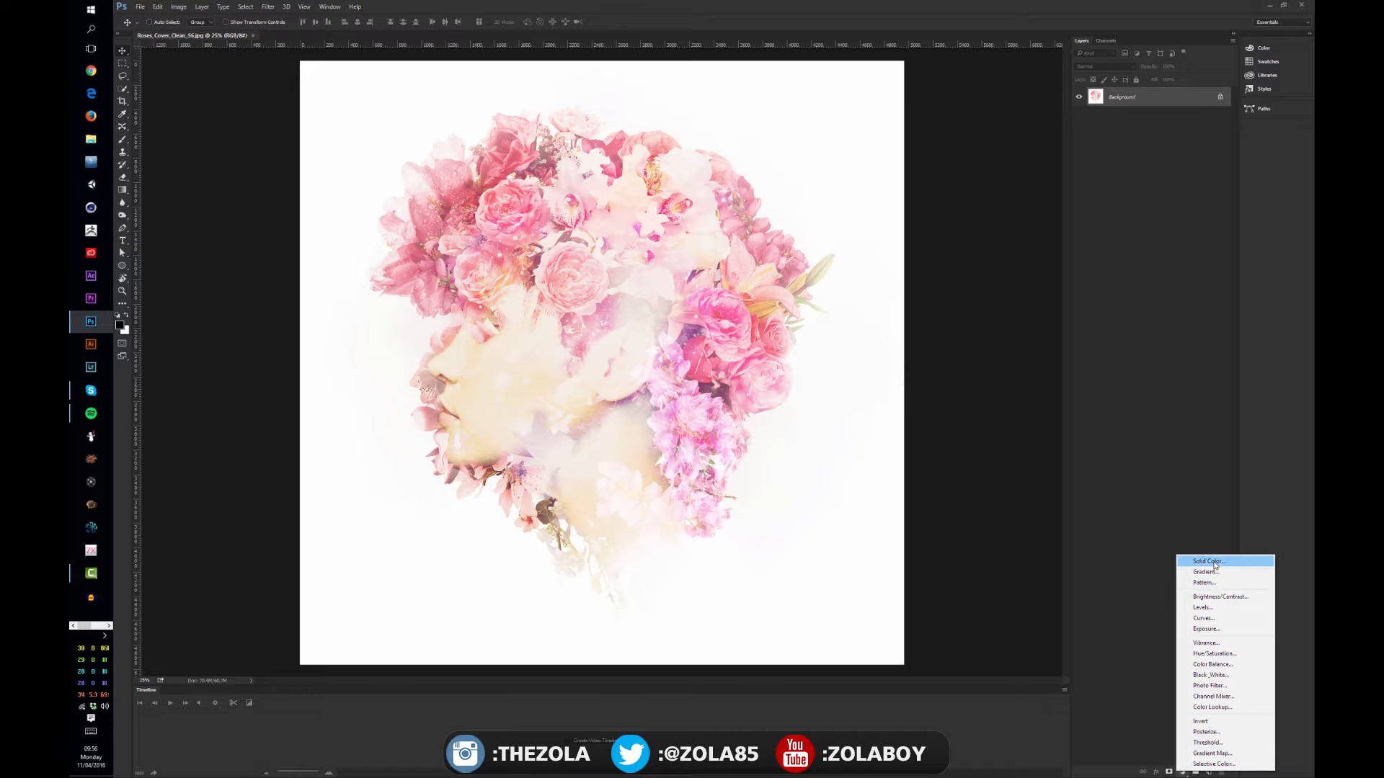
Add a Solid Color fill layer above the Background in a strong blue with hue 230°
left_click(1214, 564)
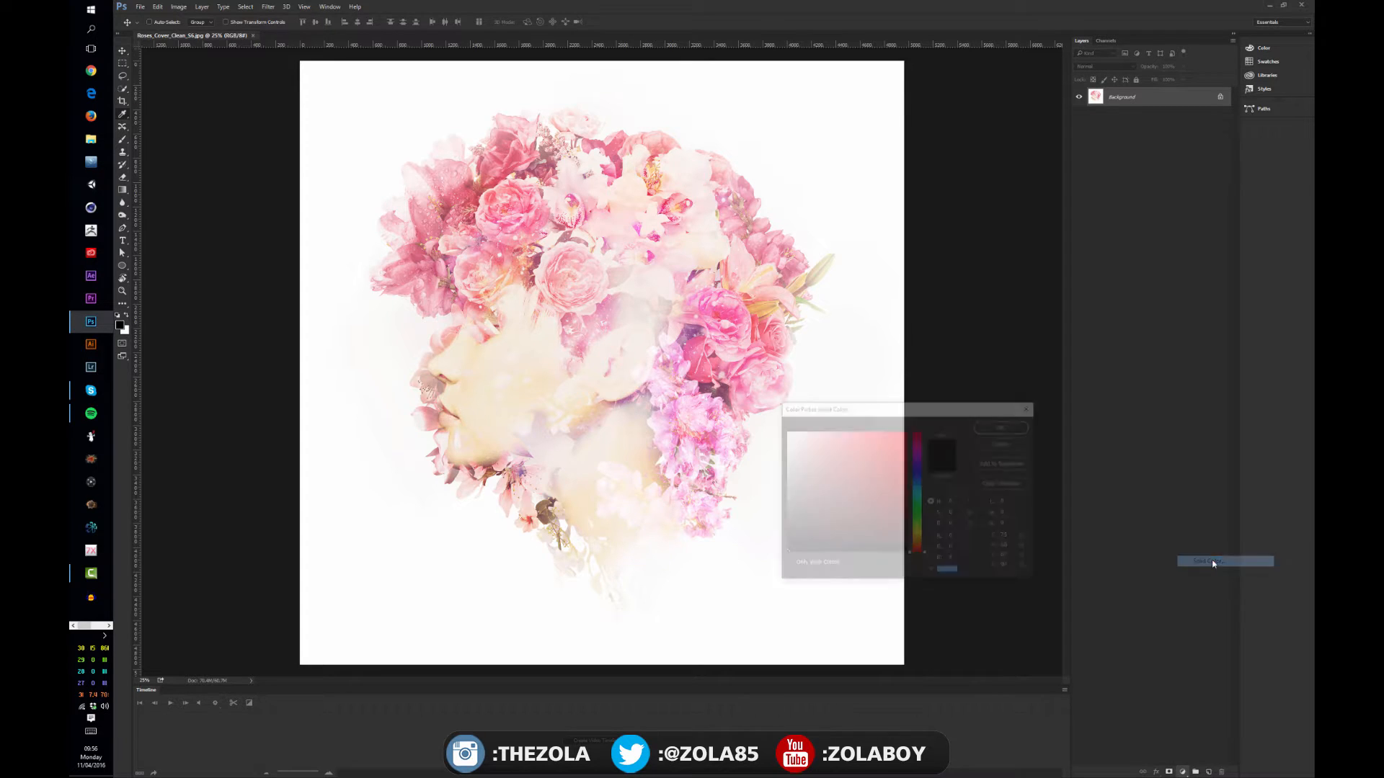
left_click(855, 461)
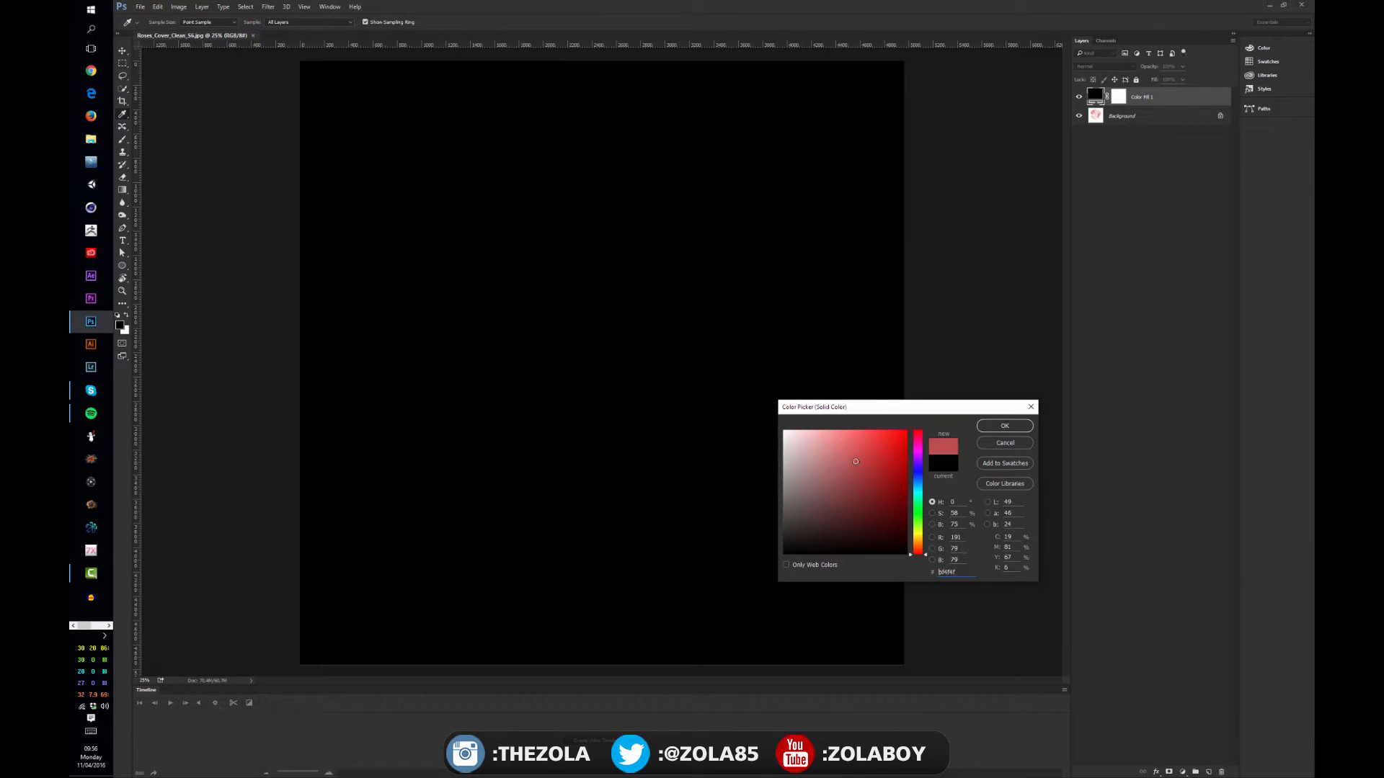
left_click(903, 482)
left_click_drag(918, 467, 918, 475)
left_click(889, 449)
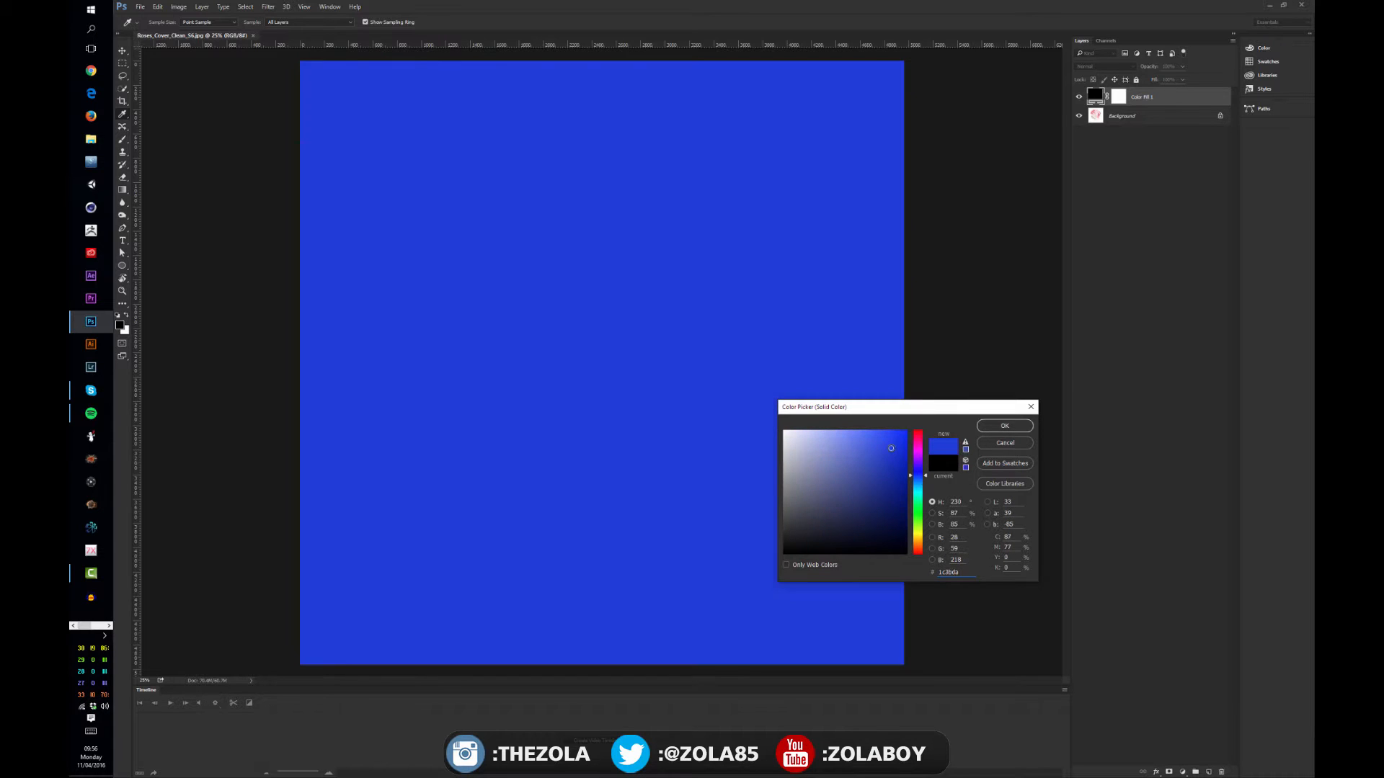
left_click(1004, 426)
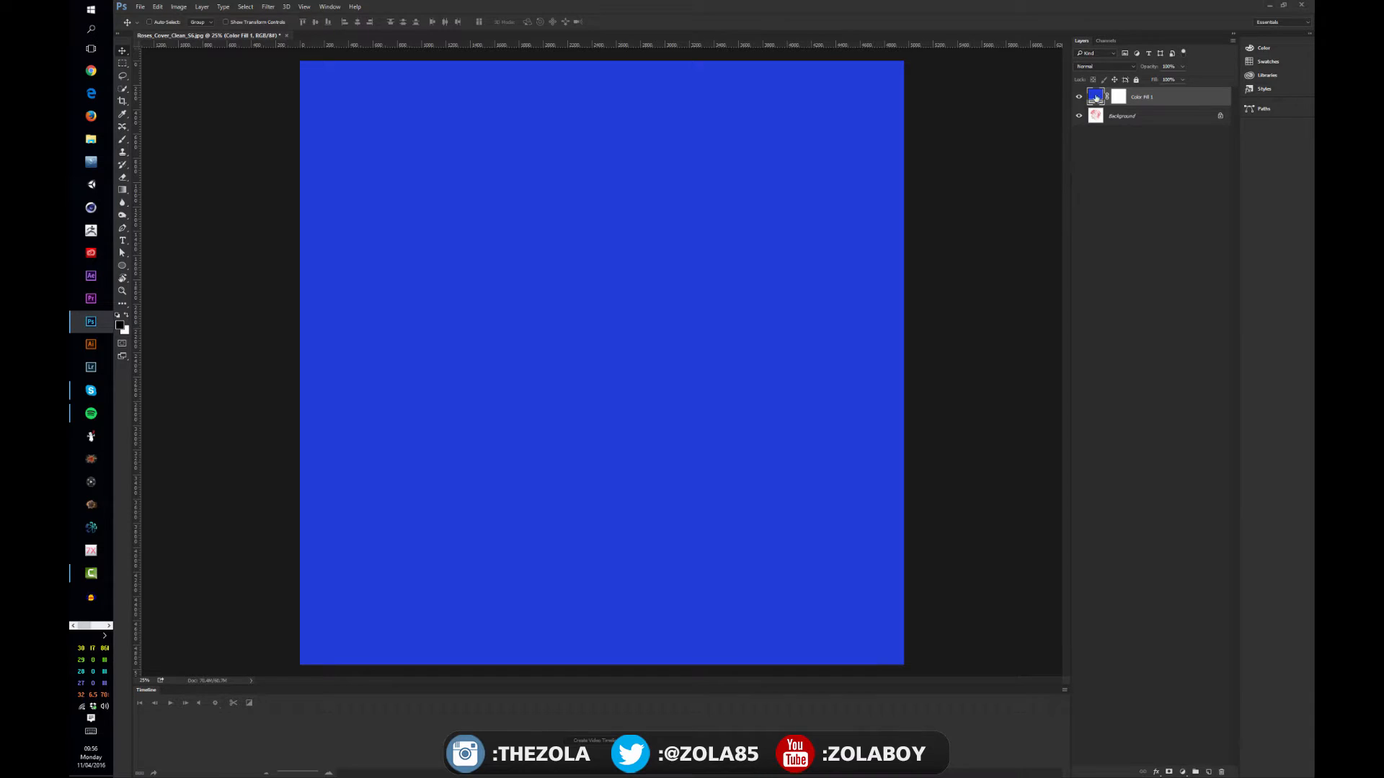
Recolor the solid fill layer to hot pink ef0b87 and hide that layer
double_click(1096, 98)
left_click(892, 480)
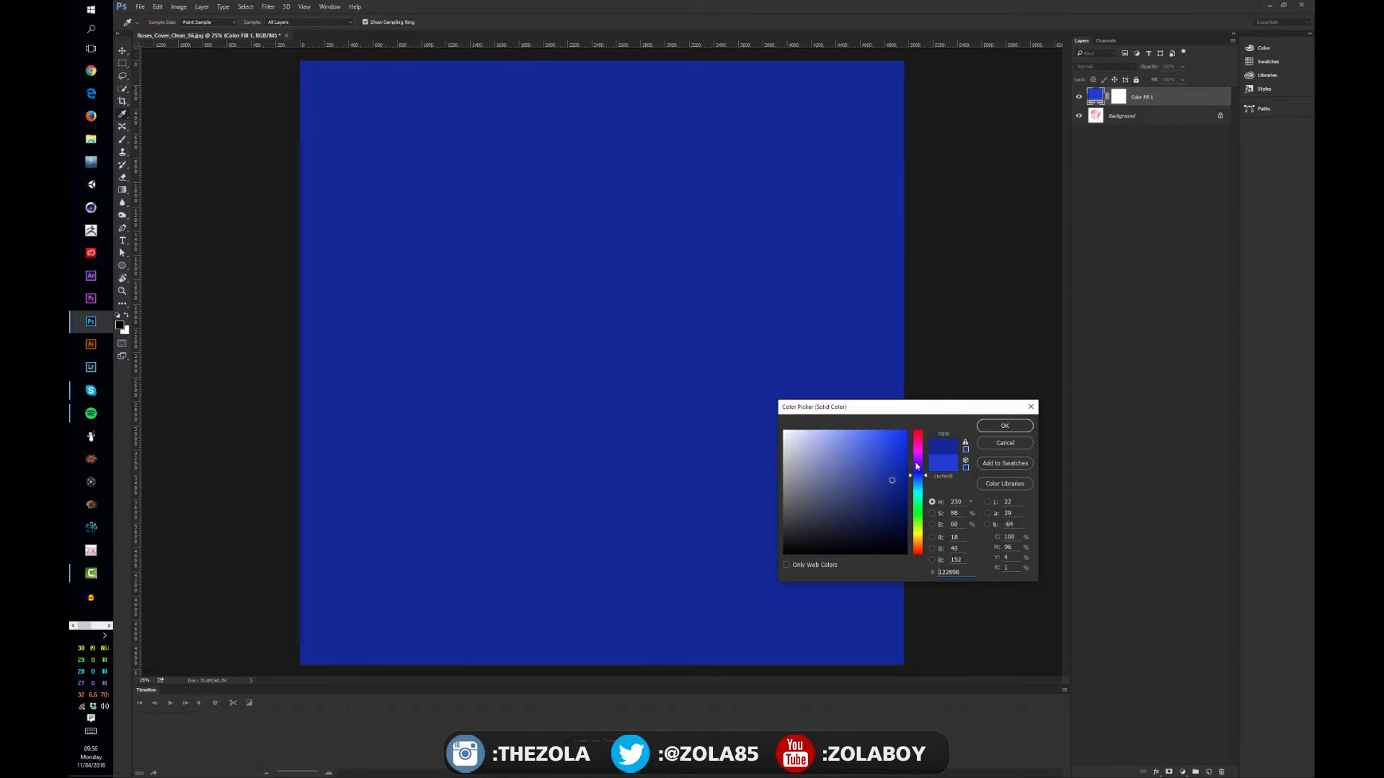
left_click_drag(918, 467, 917, 462)
left_click(901, 438)
left_click(917, 442)
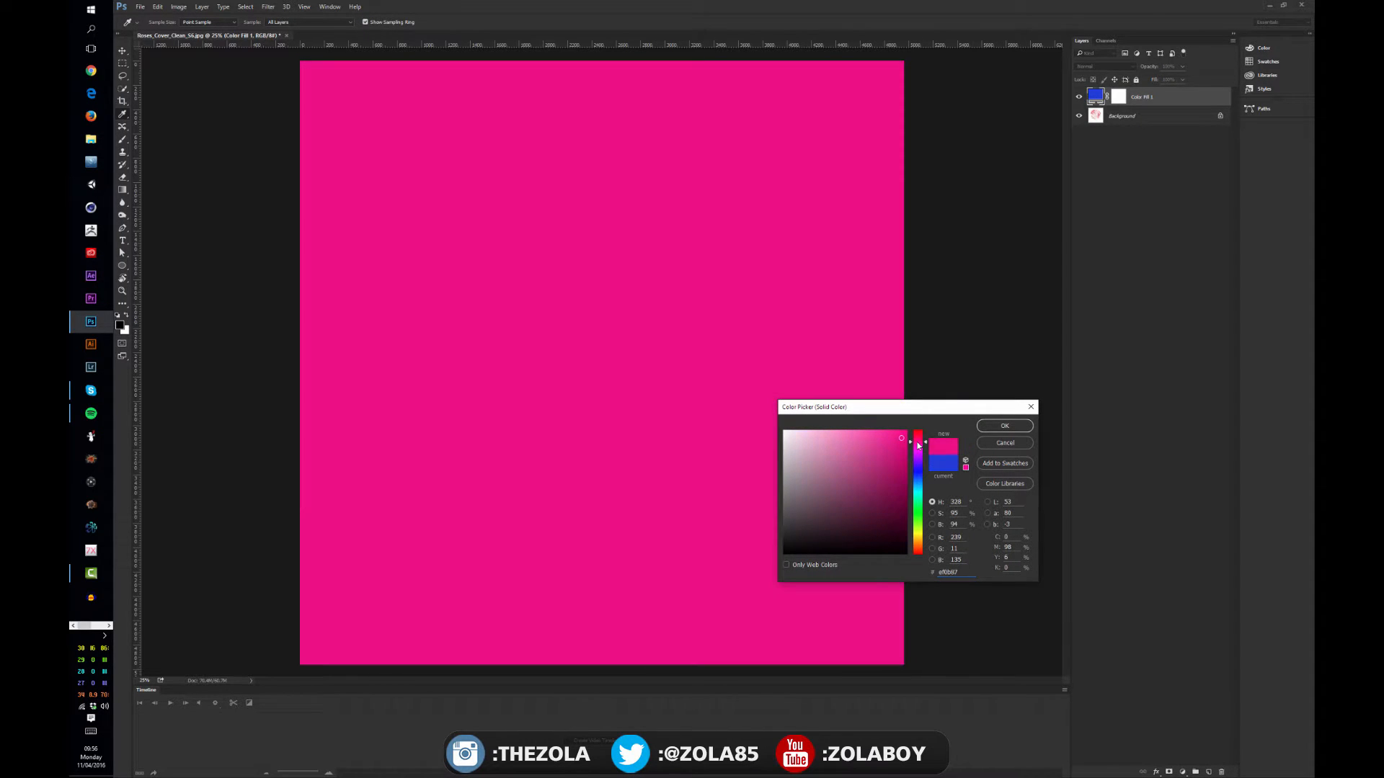
left_click(1006, 426)
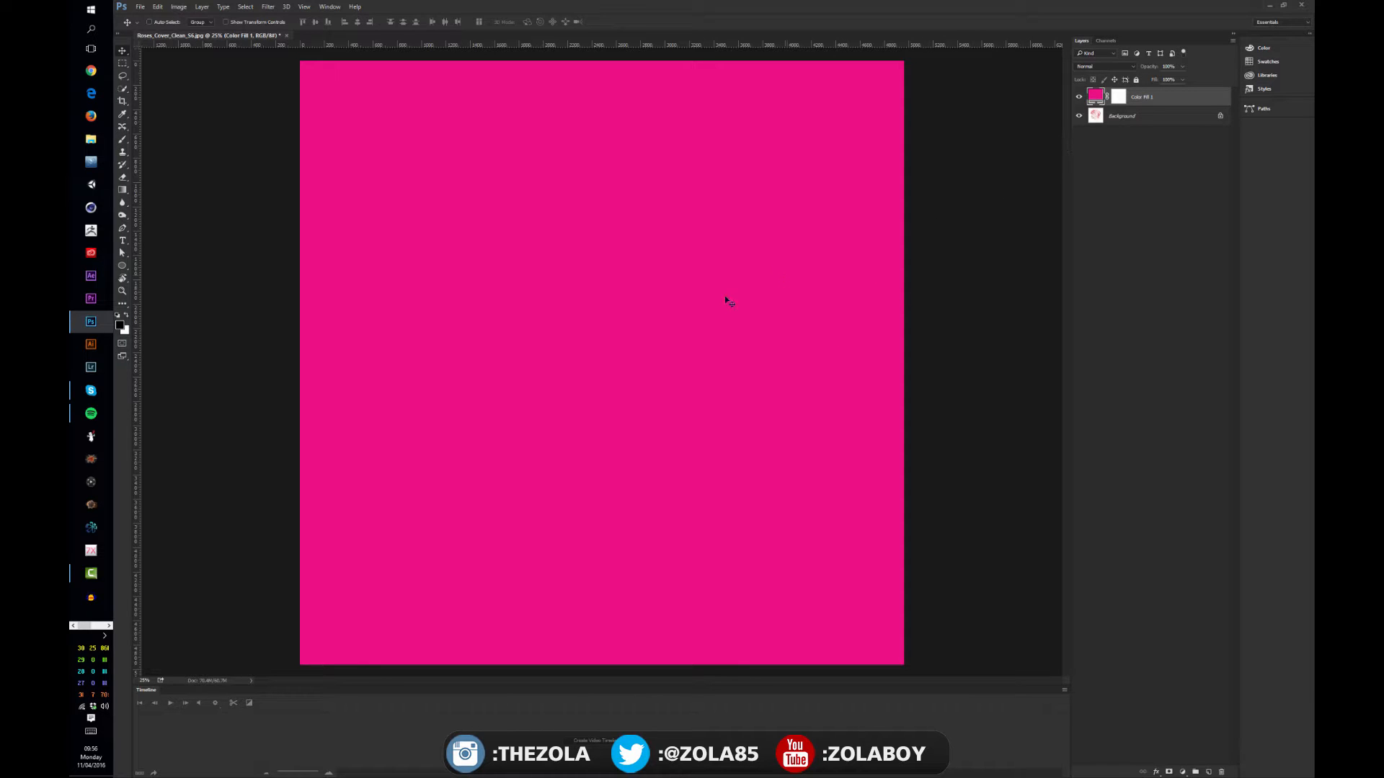
left_click(1079, 97)
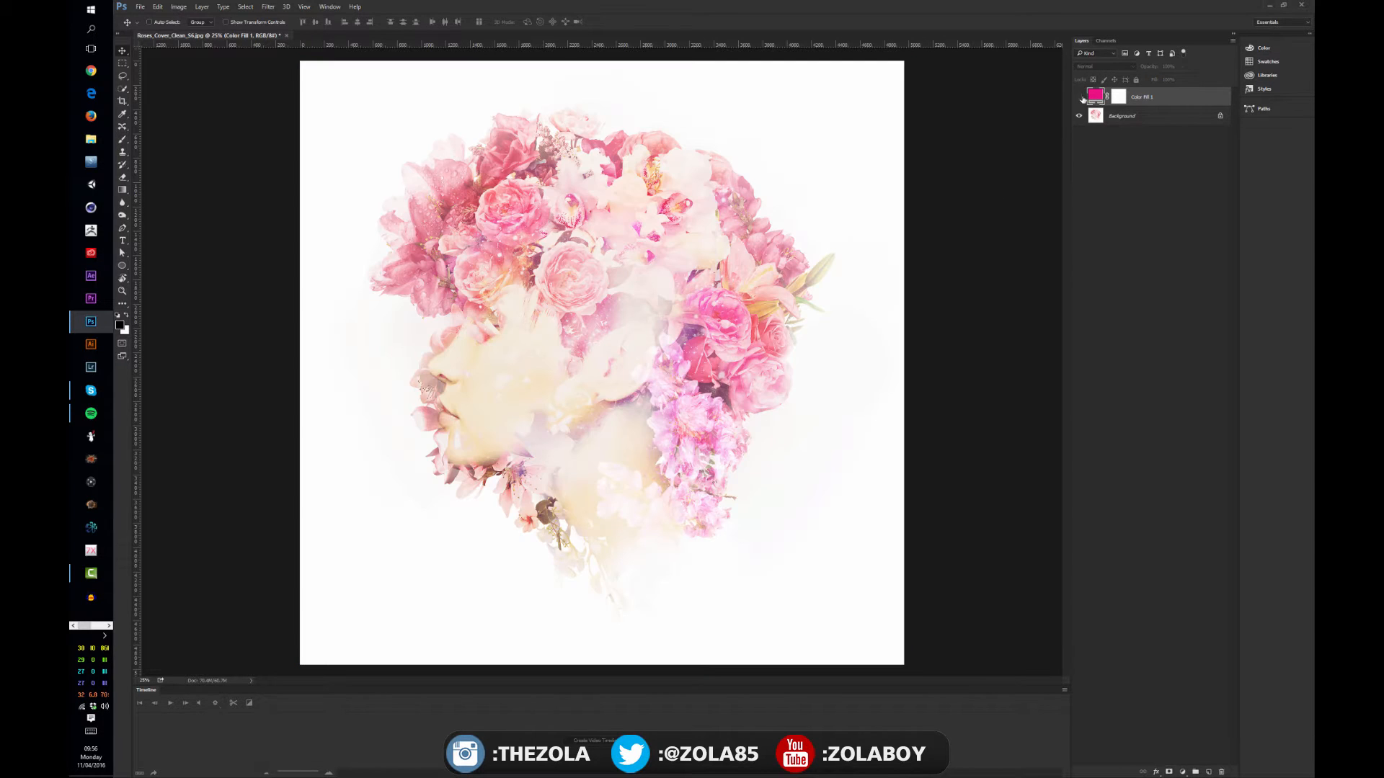
Try a Gradient fill layer with a diagonal angle and the black-white and yellow-violet-orange-blue presets, discarding it without applying
left_click(1183, 772)
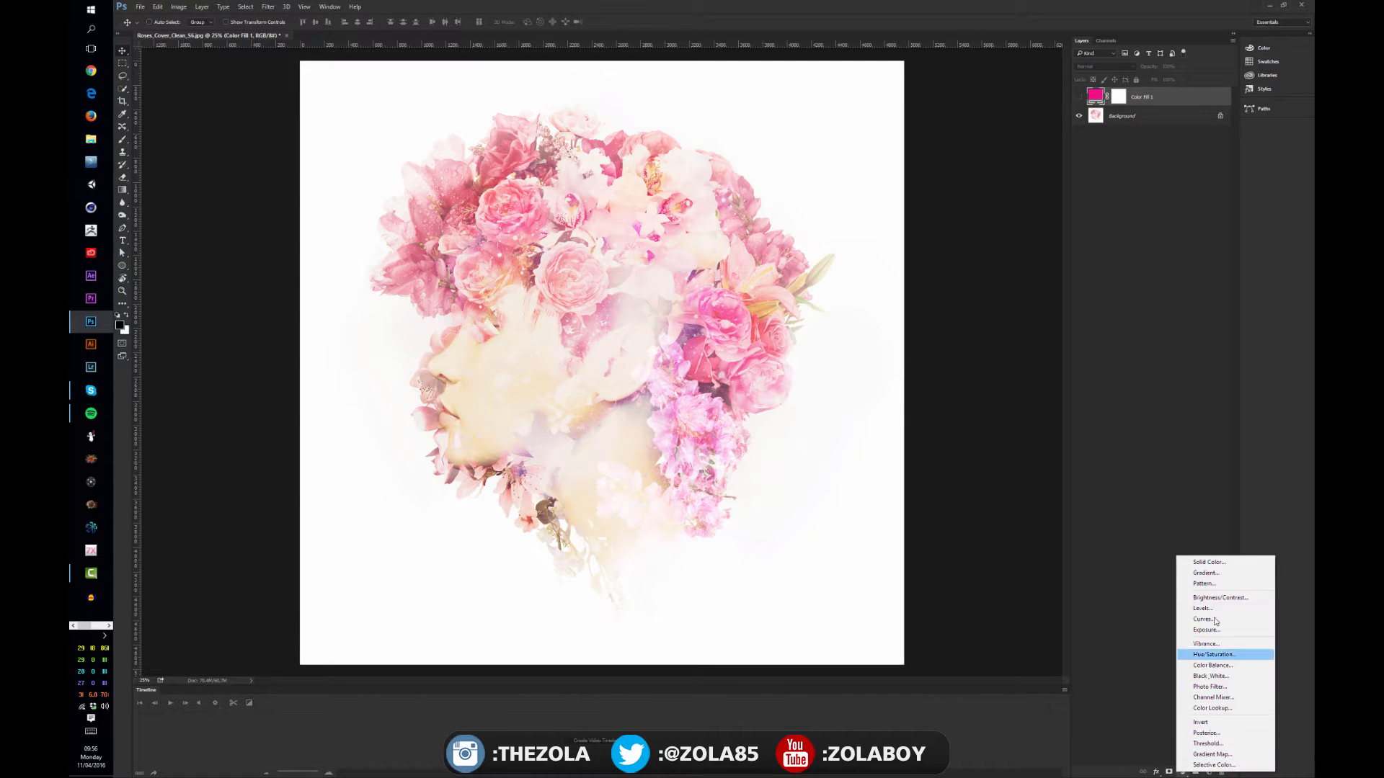
left_click(1216, 574)
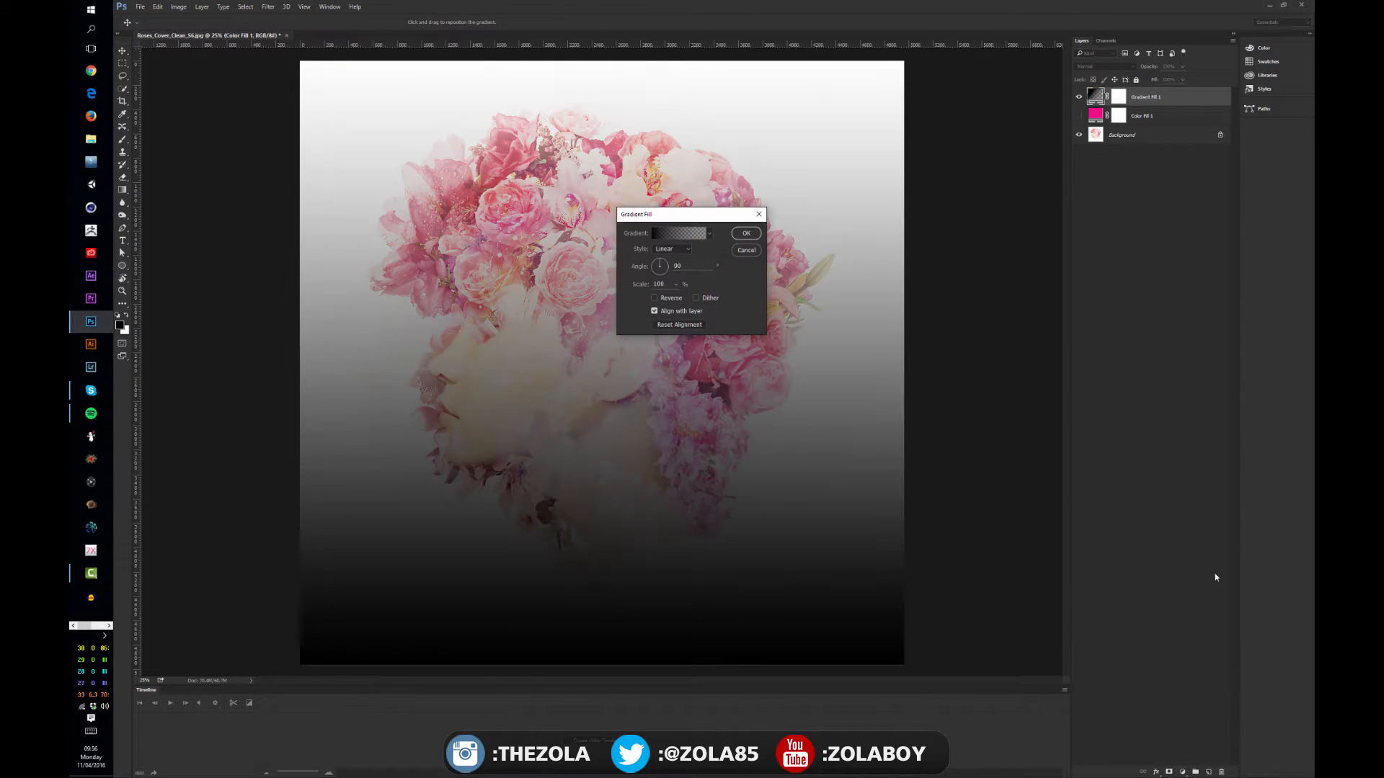
left_click(660, 260)
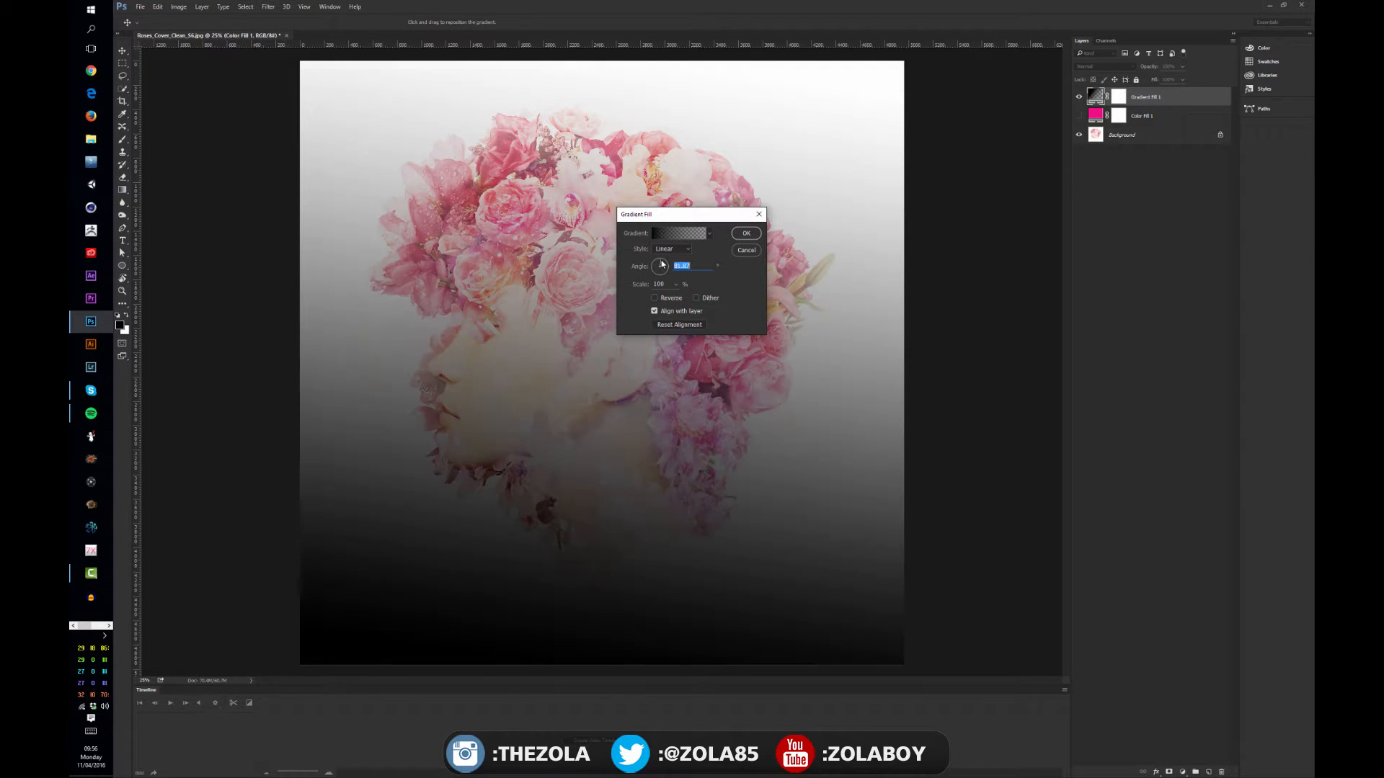
left_click_drag(662, 262, 655, 278)
left_click(710, 234)
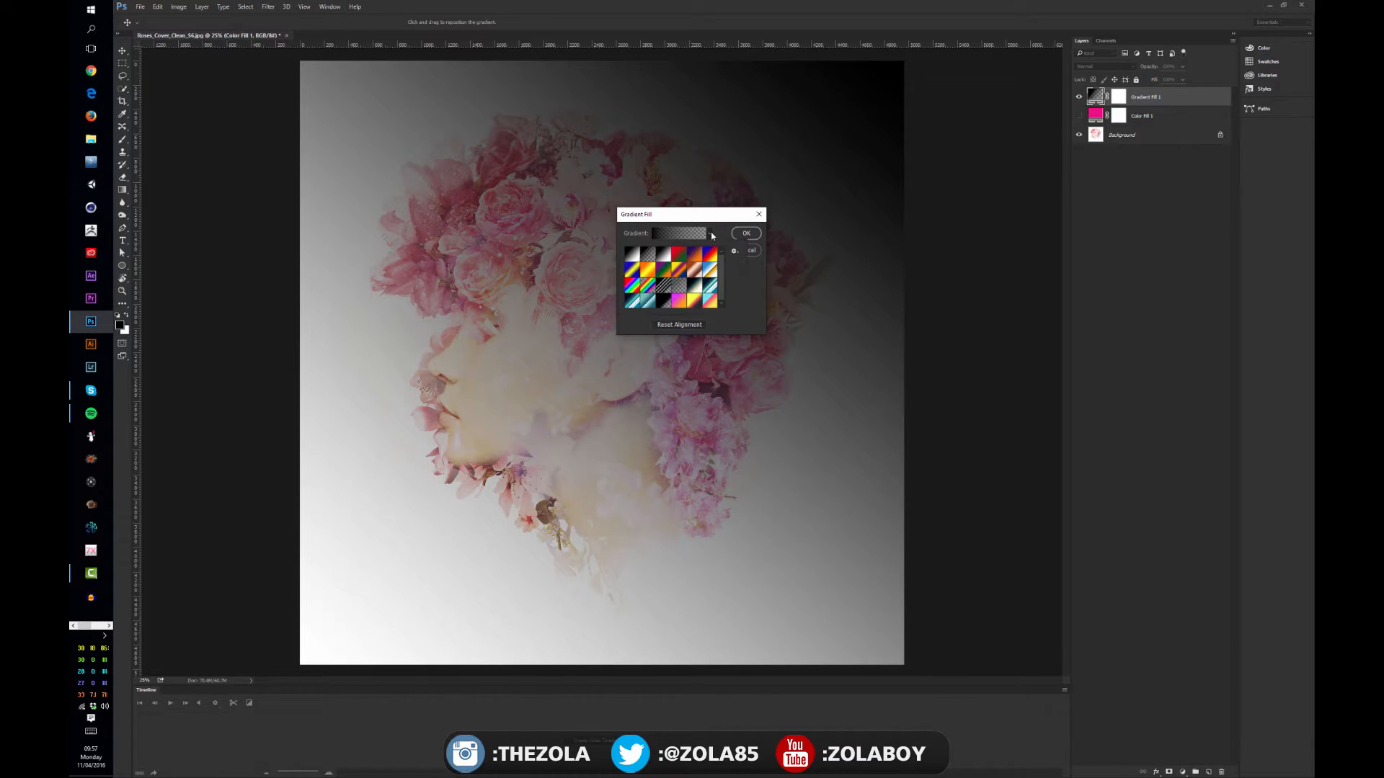
left_click(663, 256)
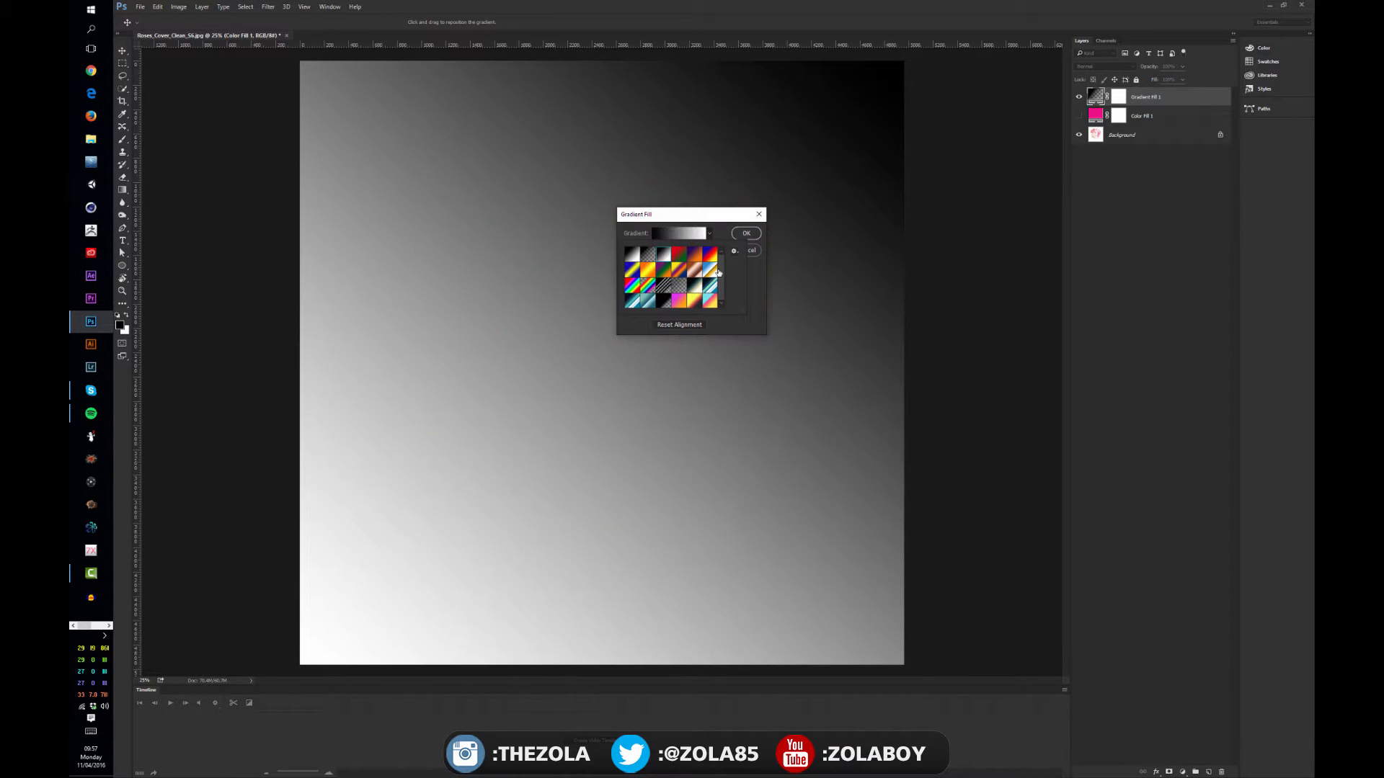
left_click(679, 290)
left_click(679, 270)
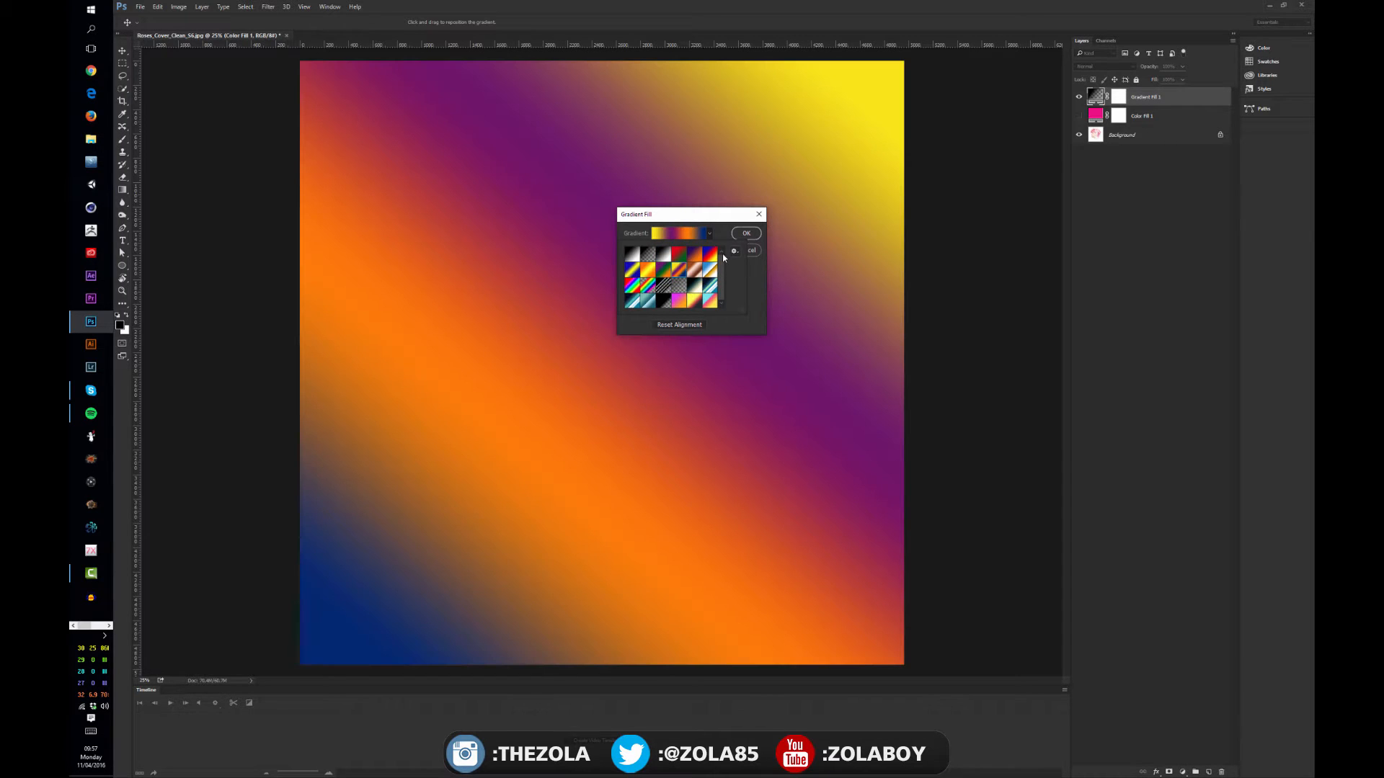
left_click(757, 282)
left_click(751, 252)
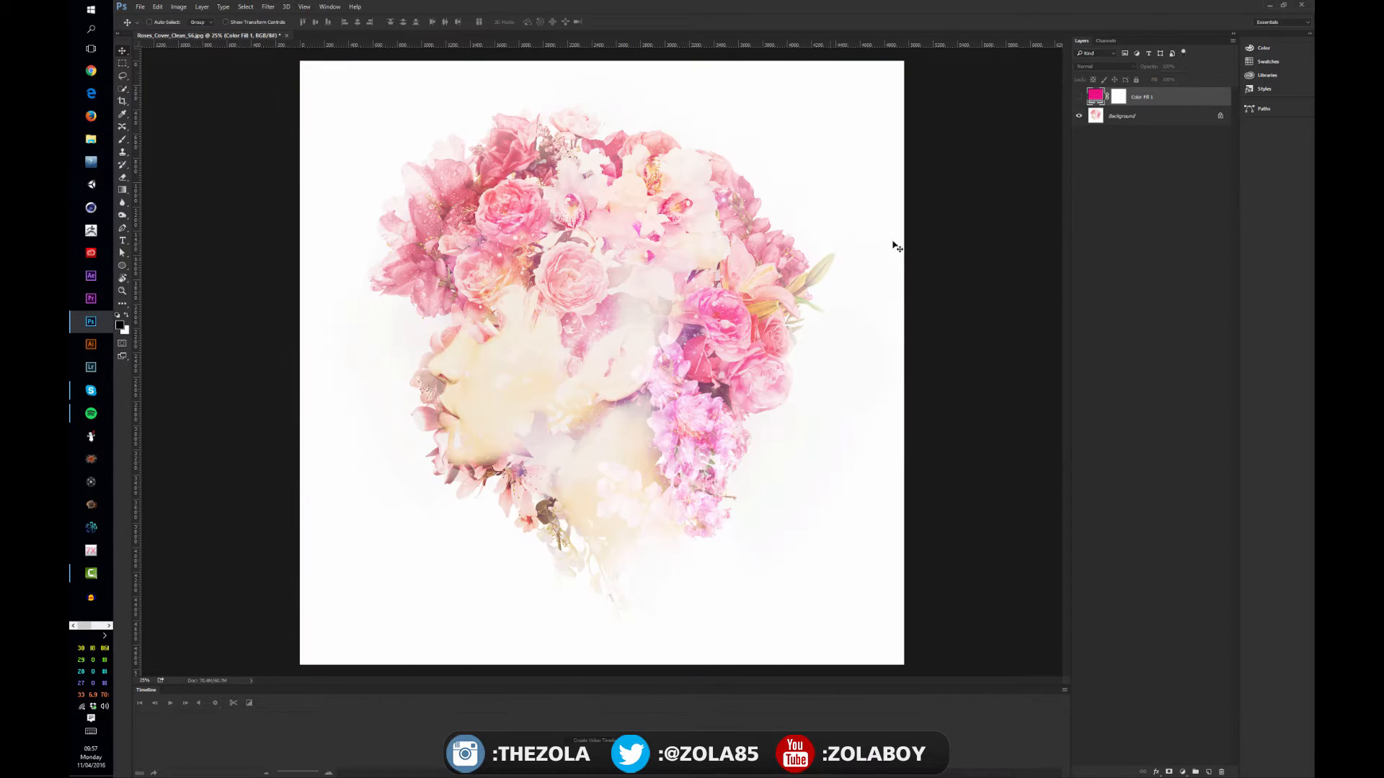
Add a new empty layer and fill it with a diagonal violet-to-orange linear gradient running from lower left to upper right
key("ctrl+shift+alt+n")
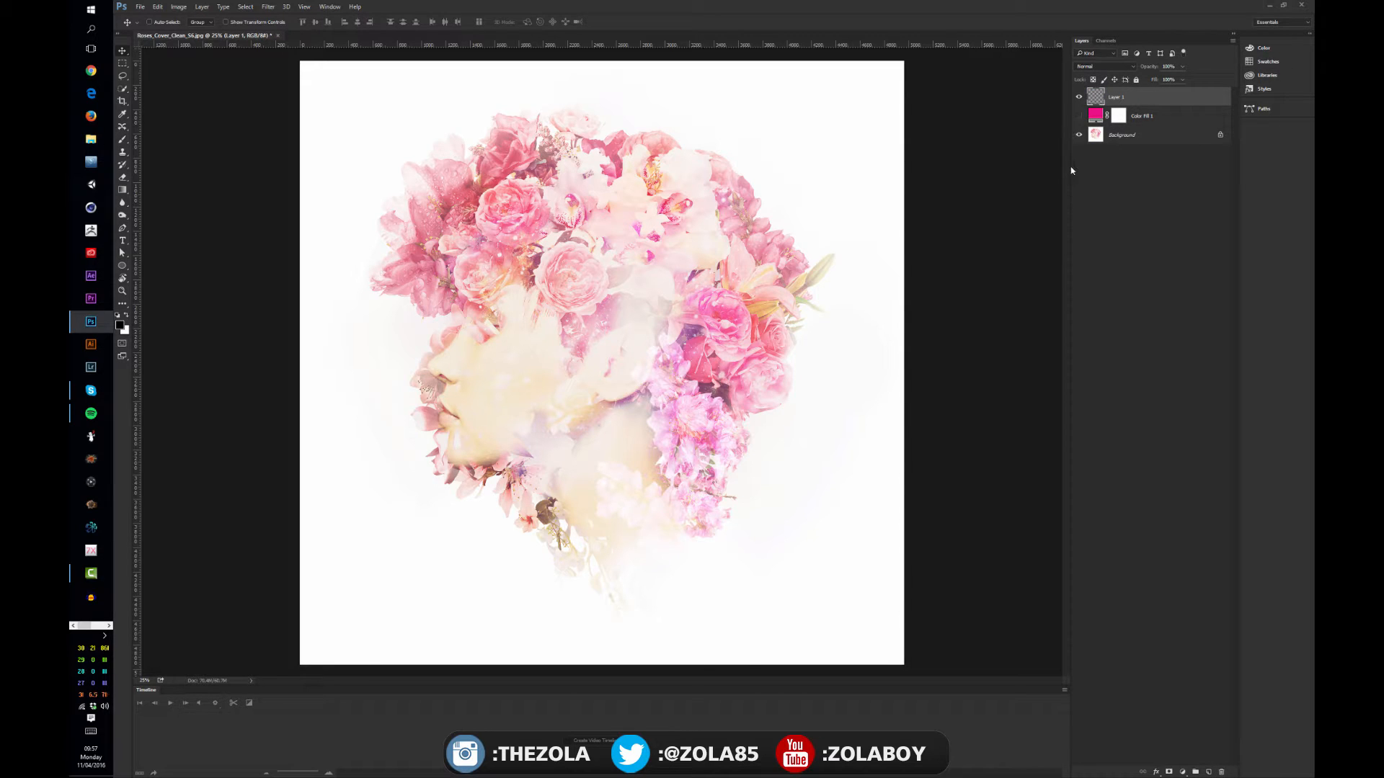
left_click(124, 190)
left_click(186, 23)
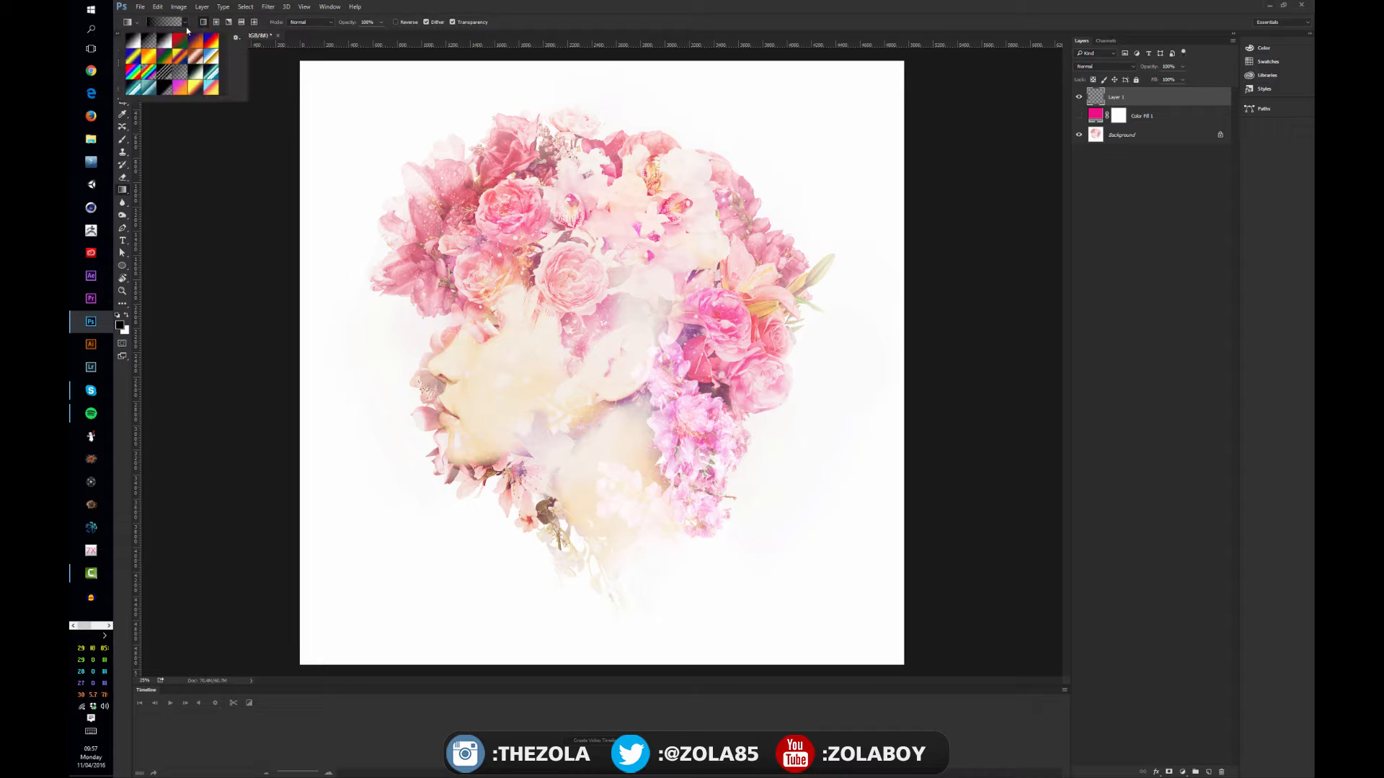
left_click(179, 87)
left_click(434, 501)
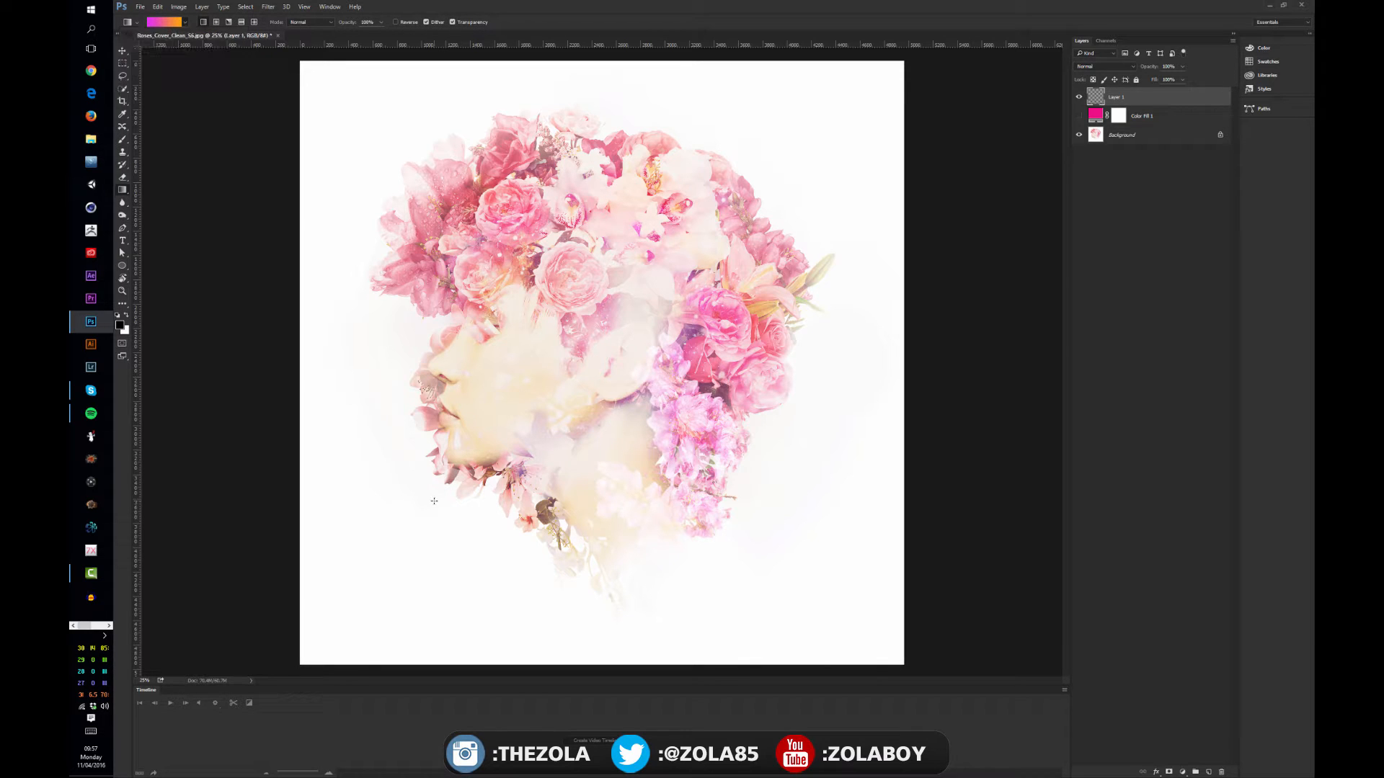
left_click_drag(398, 501, 737, 171)
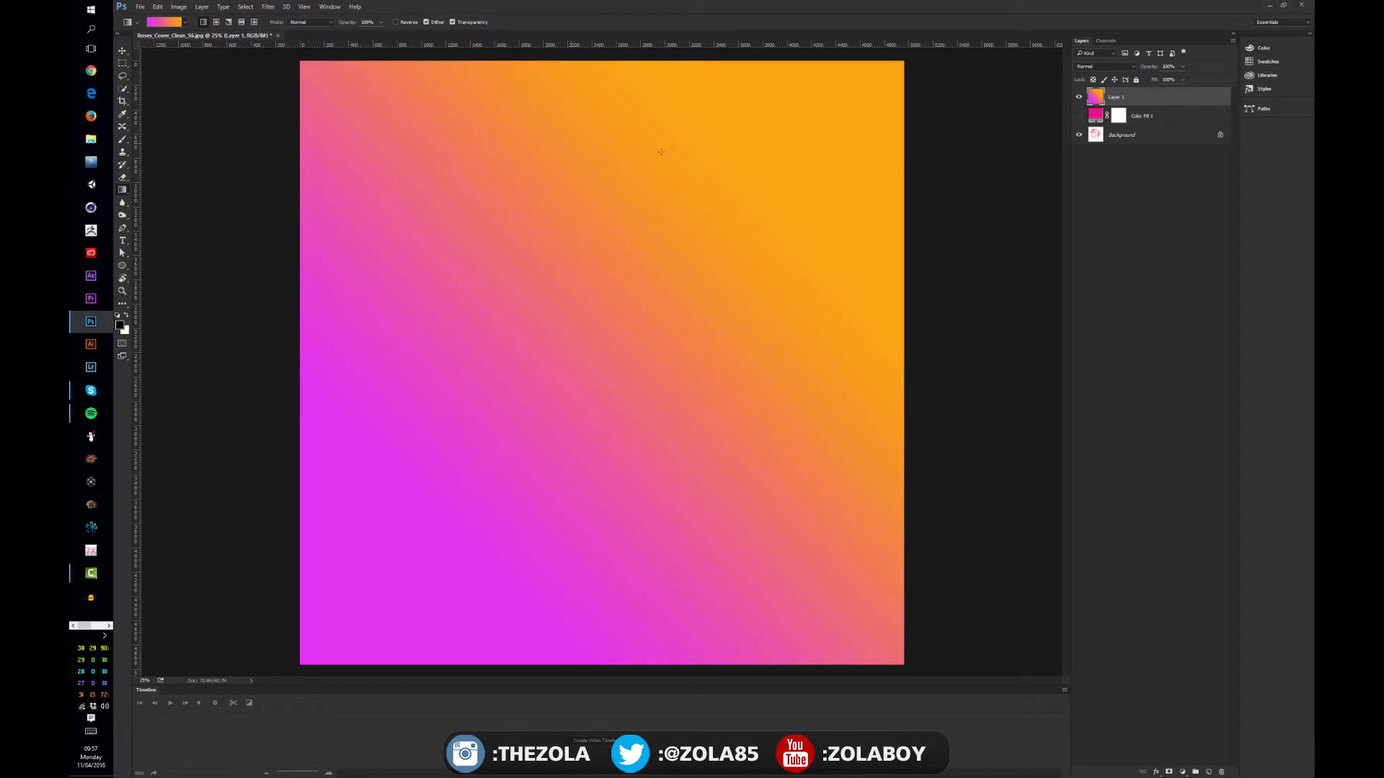
key("v")
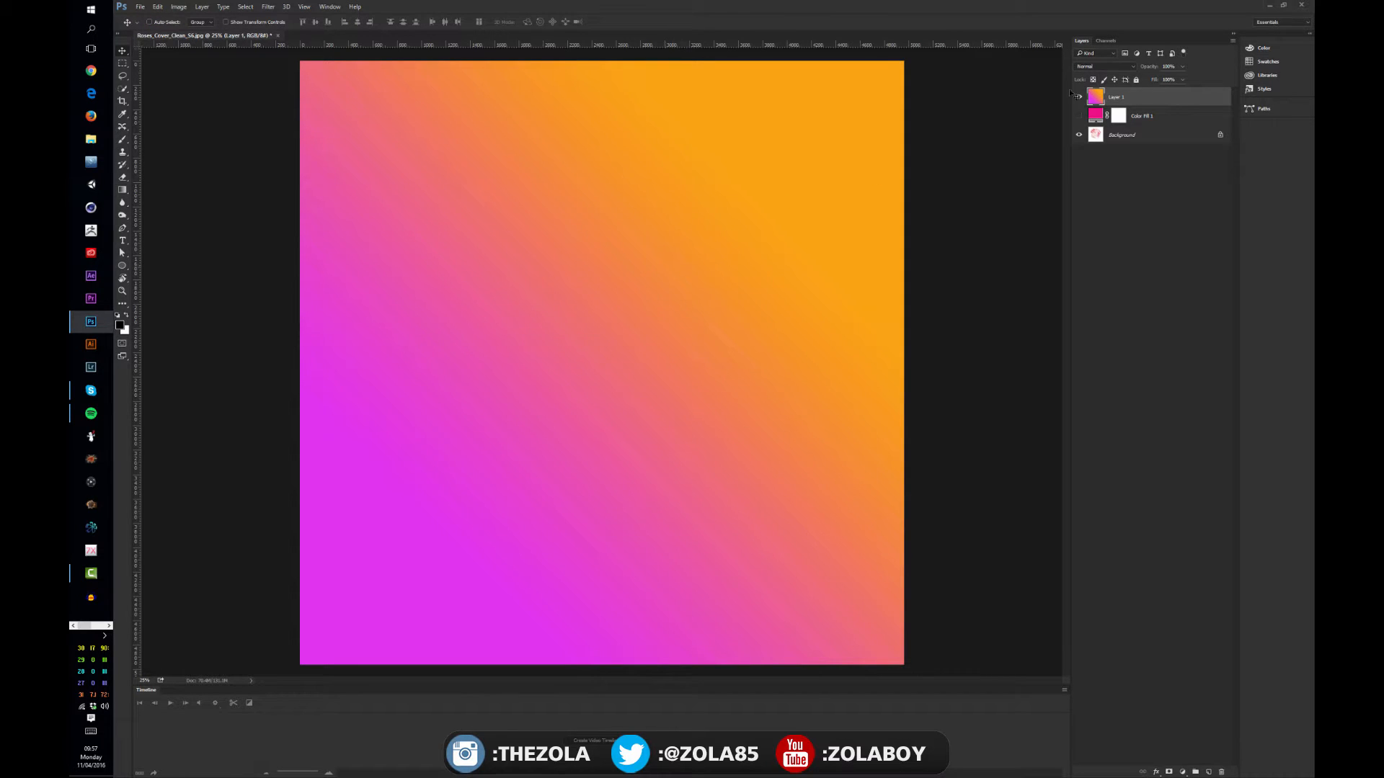
Try the Overlay blend mode on the gradient layer, returning it to Normal
left_click(1102, 66)
left_click(1103, 163)
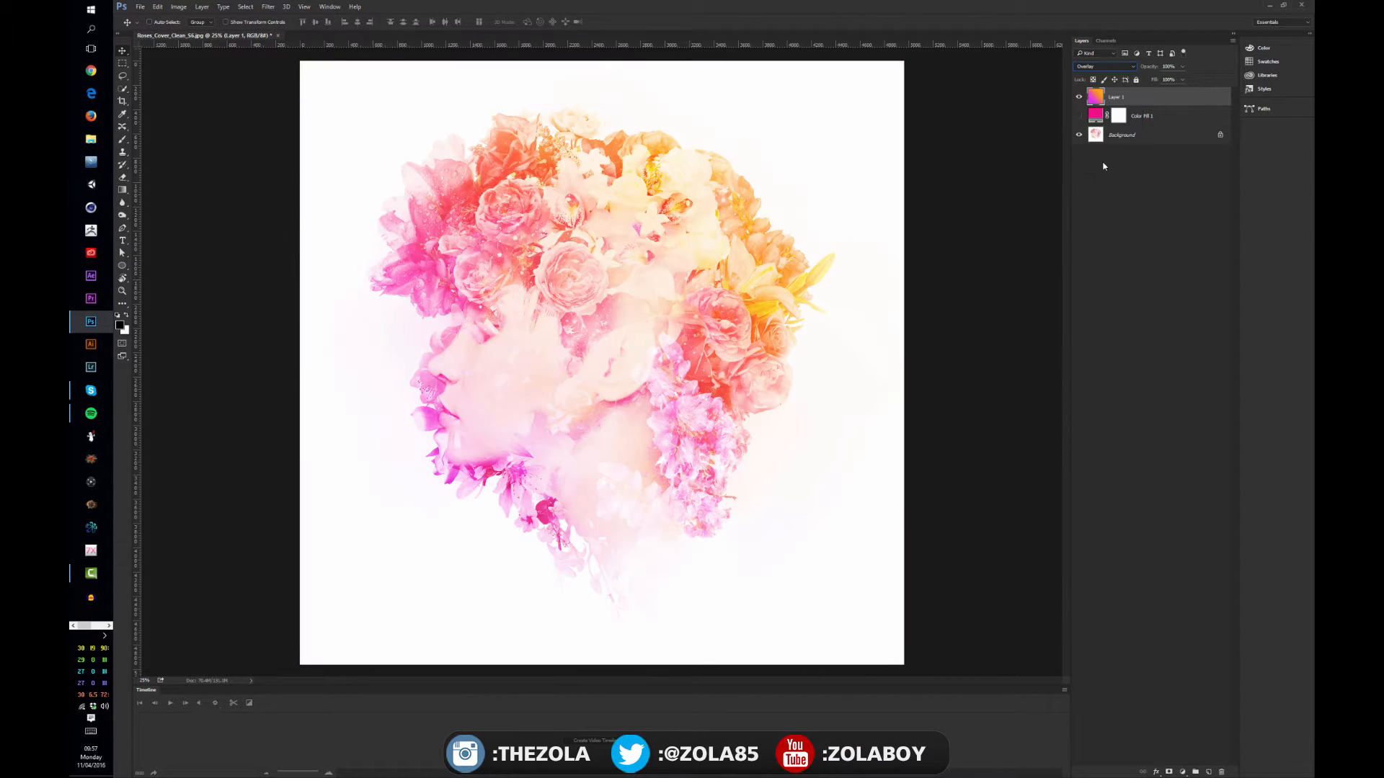
left_click(1109, 68)
left_click(1101, 72)
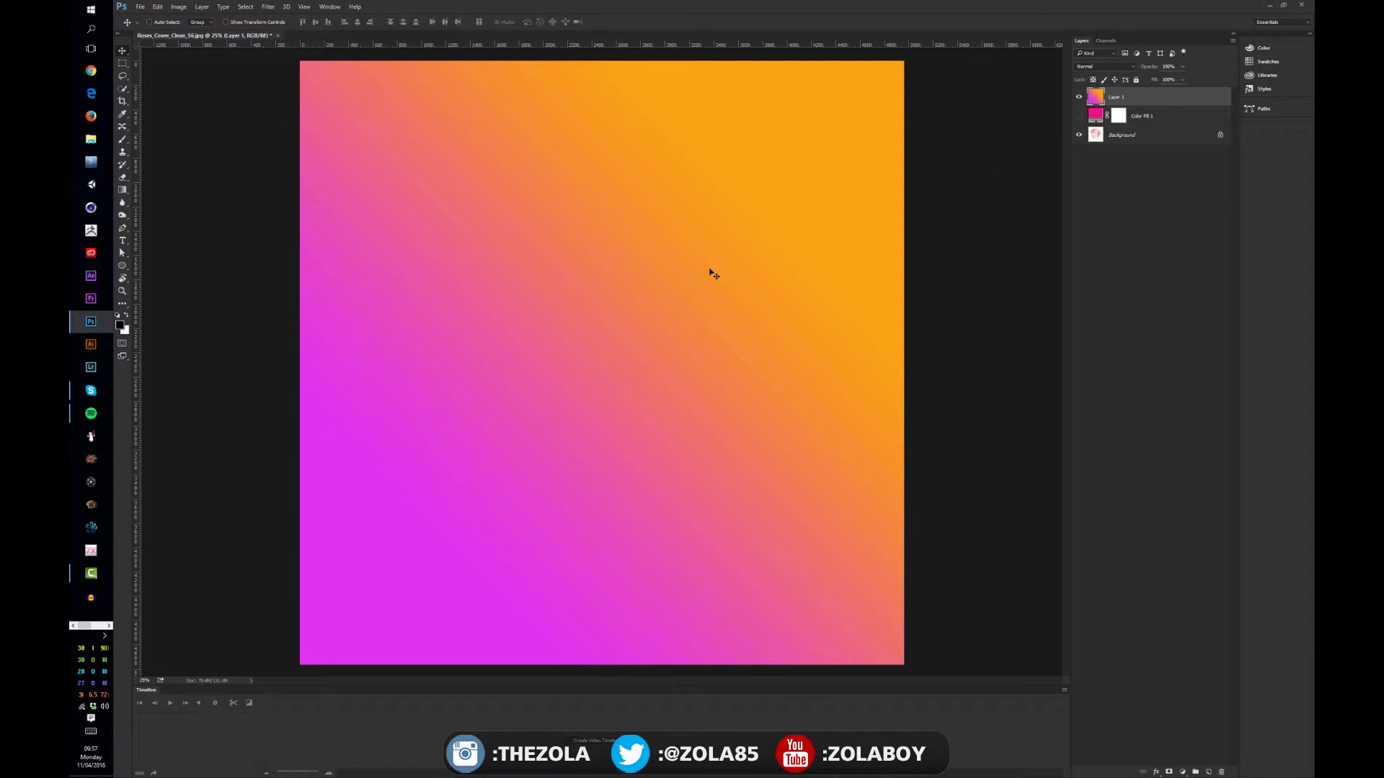
Explore the Fill command's Color contents and blending modes on the gradient layer, closing it without applying a fill
key("shift+F5")
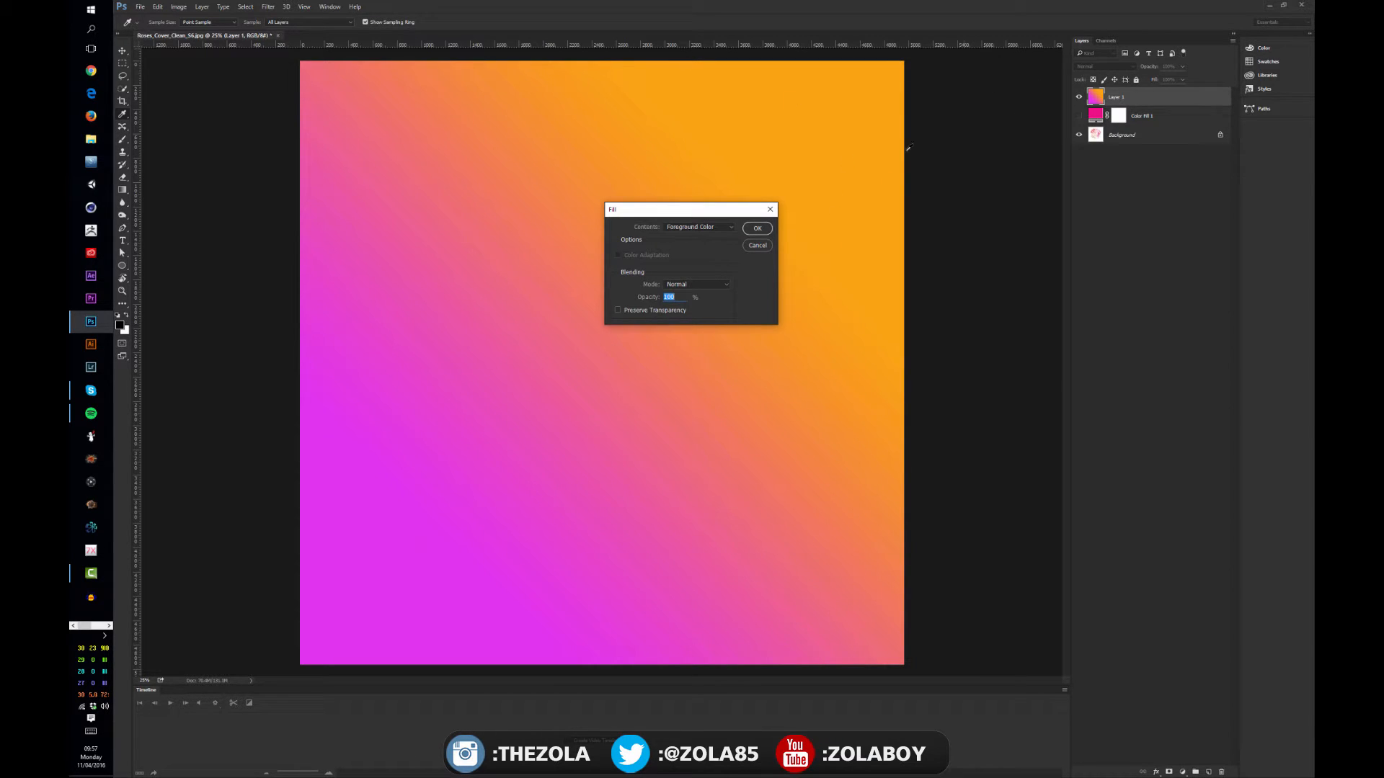
left_click_drag(702, 214, 657, 224)
left_click(656, 238)
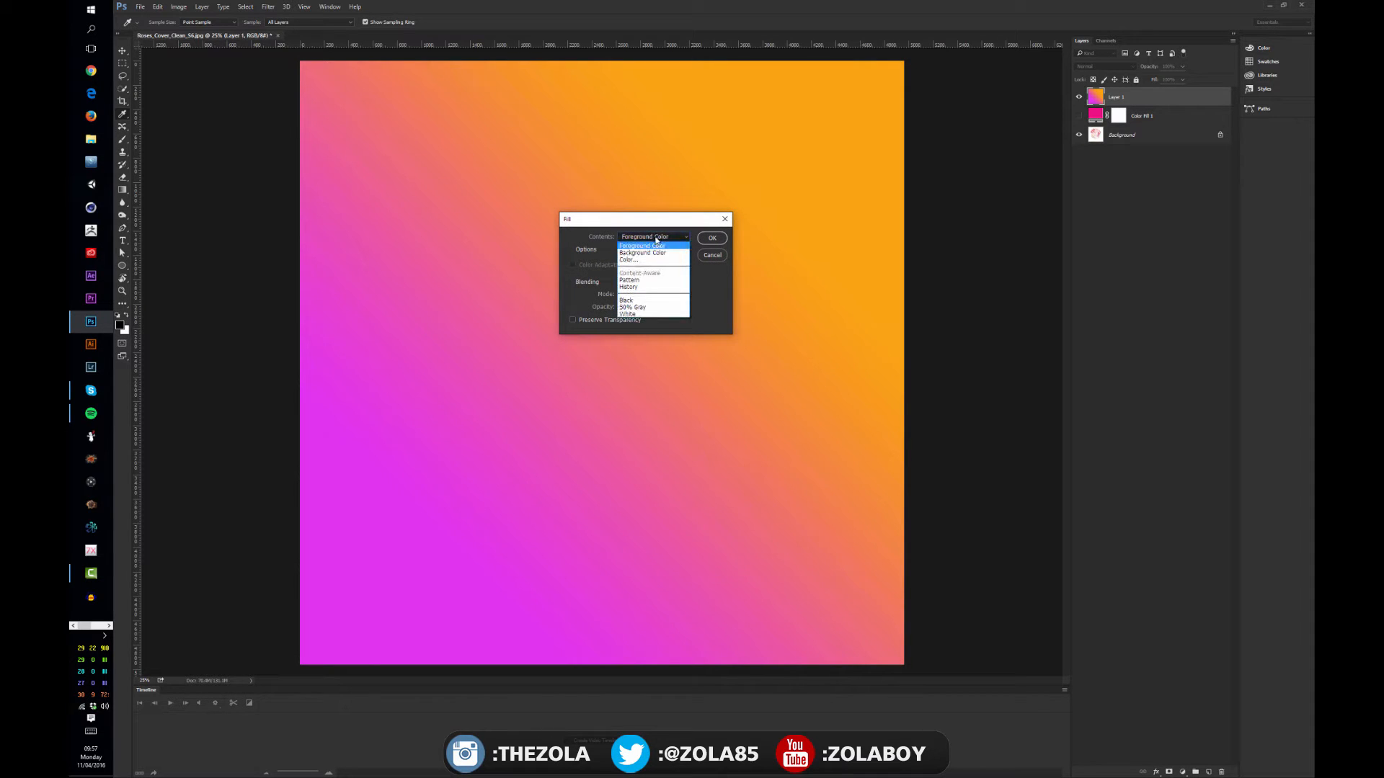
left_click(646, 260)
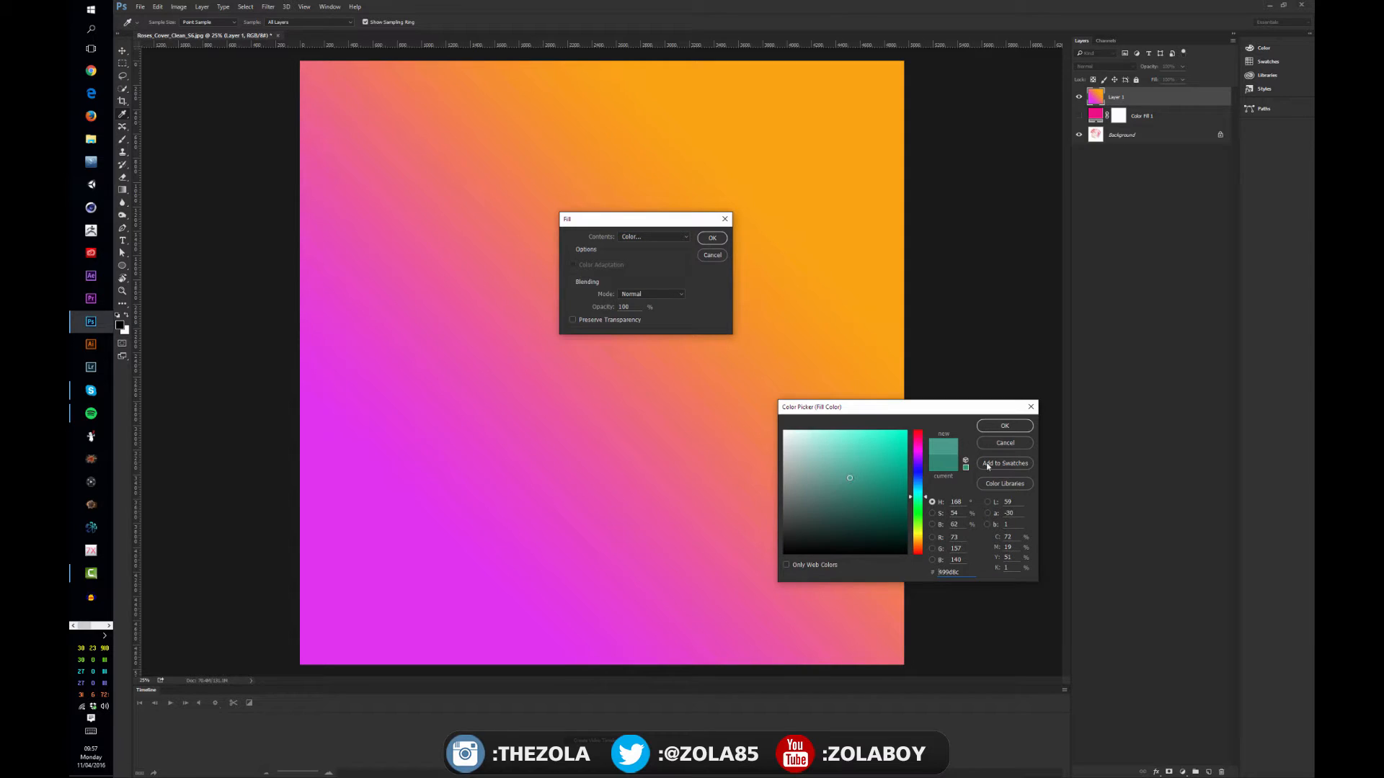
left_click(1005, 426)
left_click(653, 237)
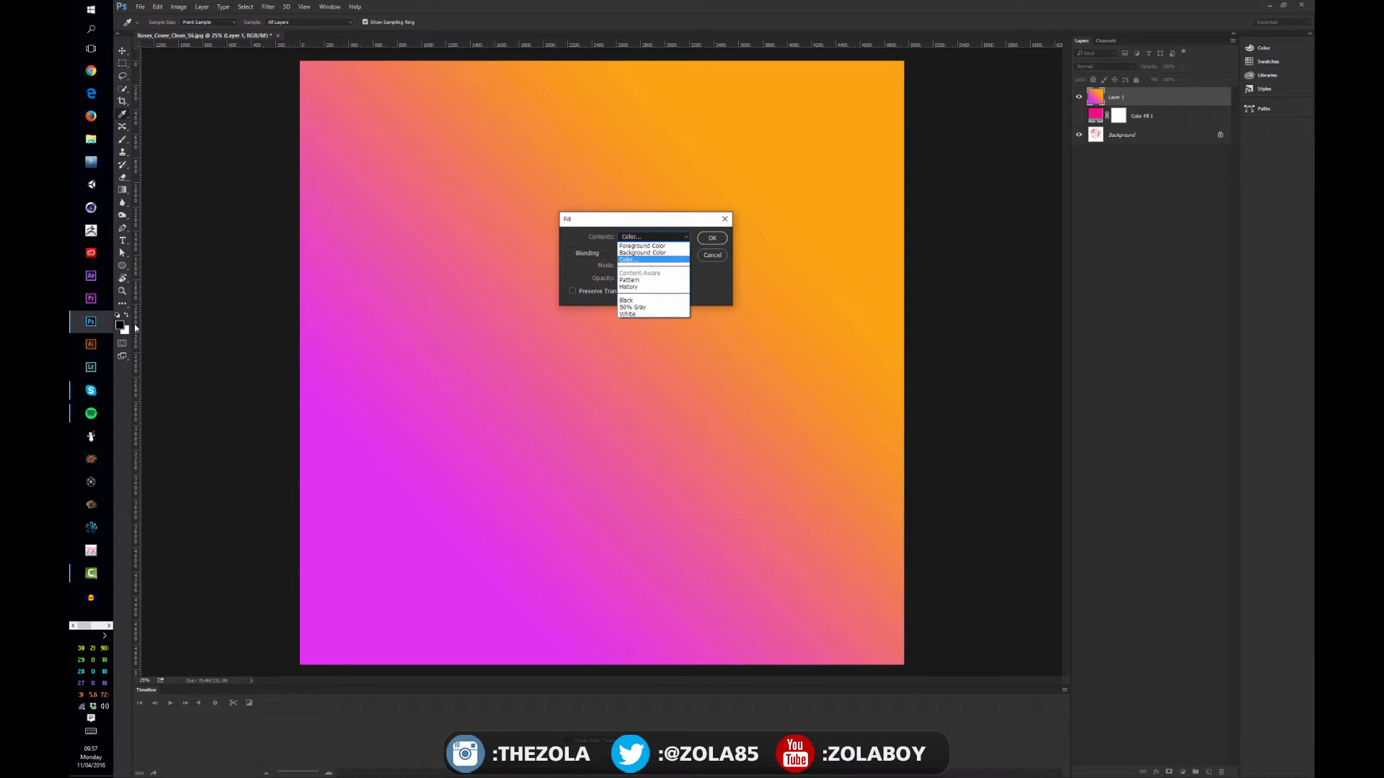
key("Return")
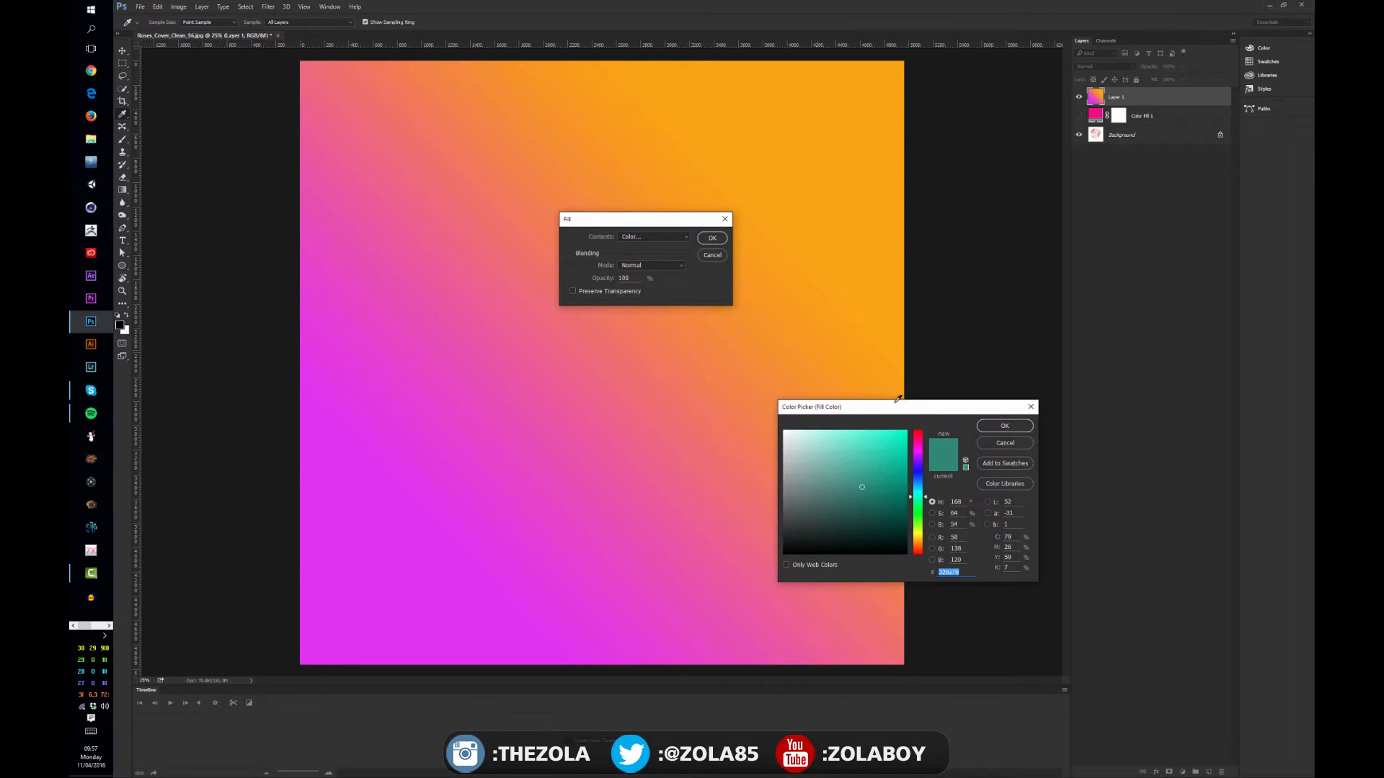
left_click(995, 446)
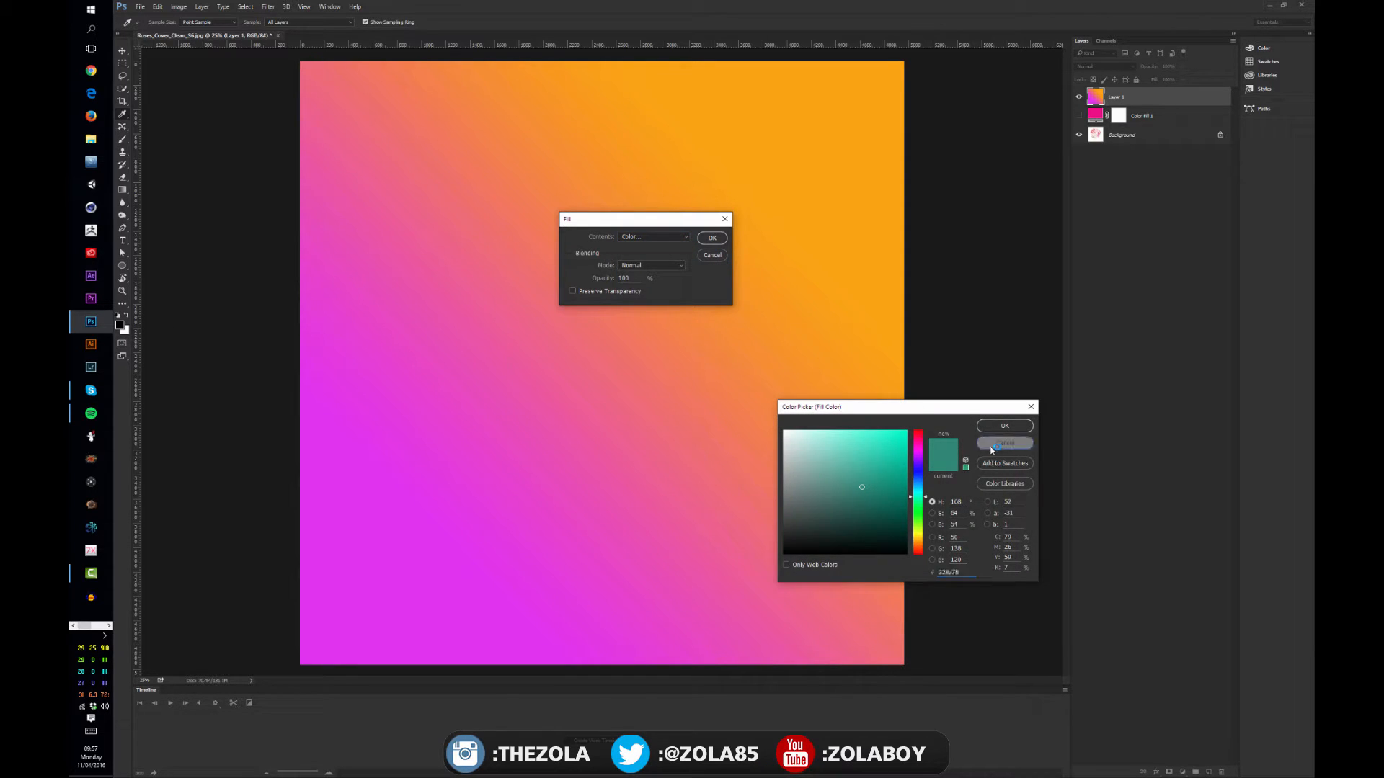
left_click(649, 265)
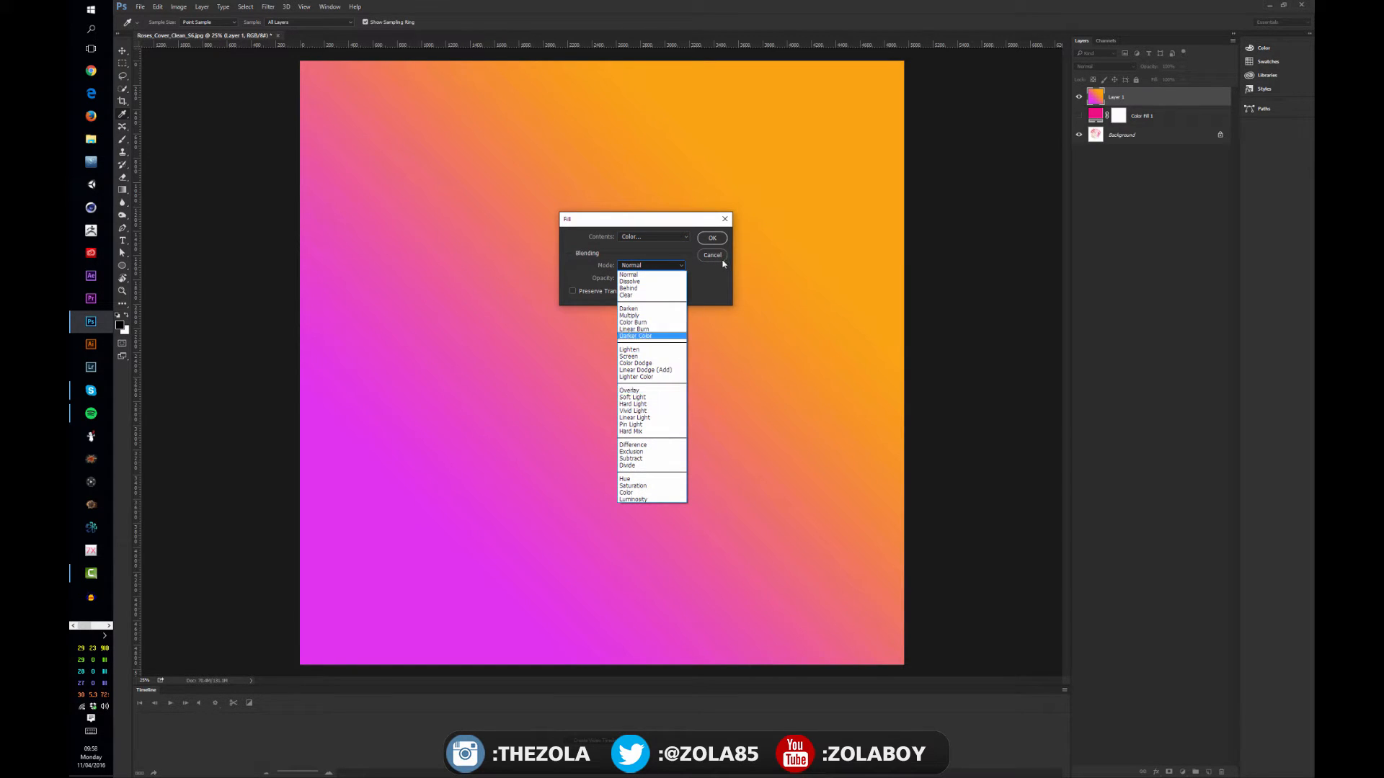
left_click(715, 289)
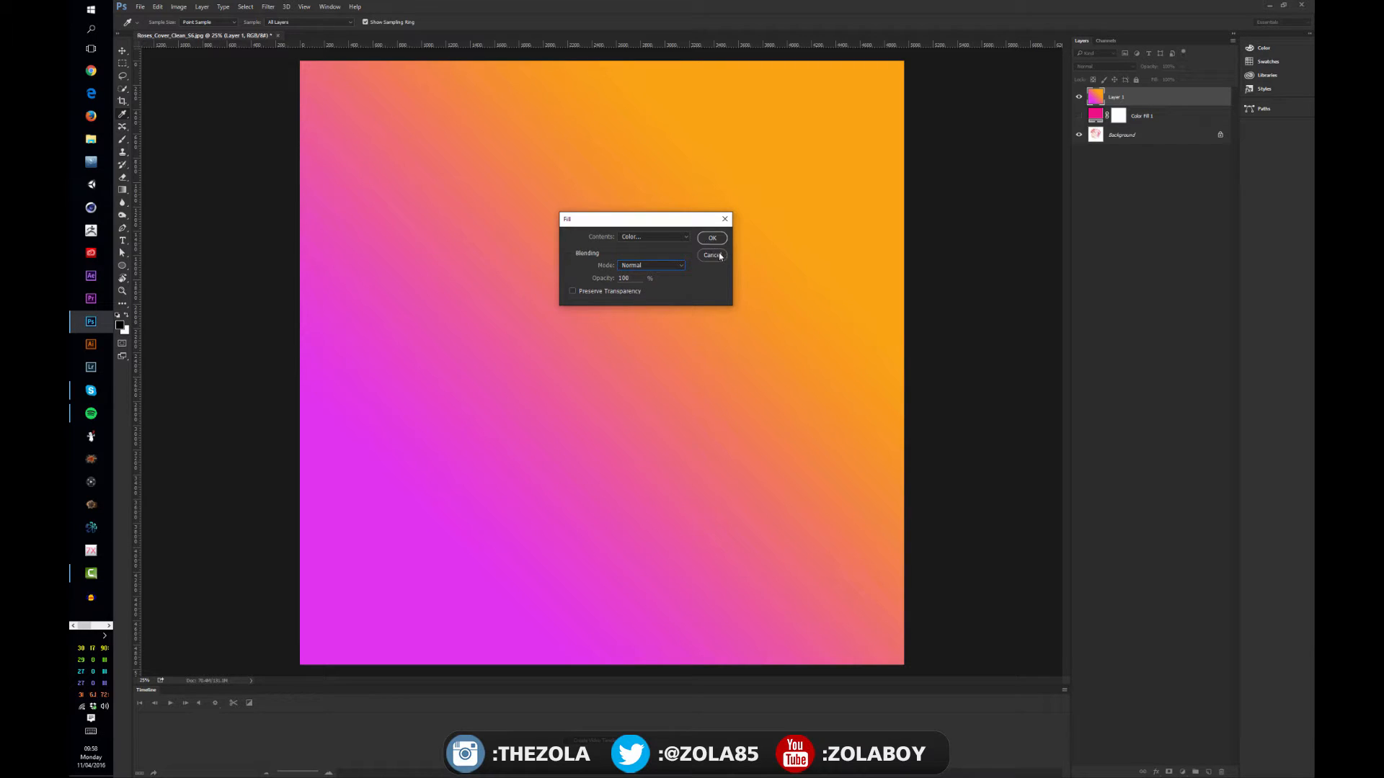
left_click(711, 255)
key("v")
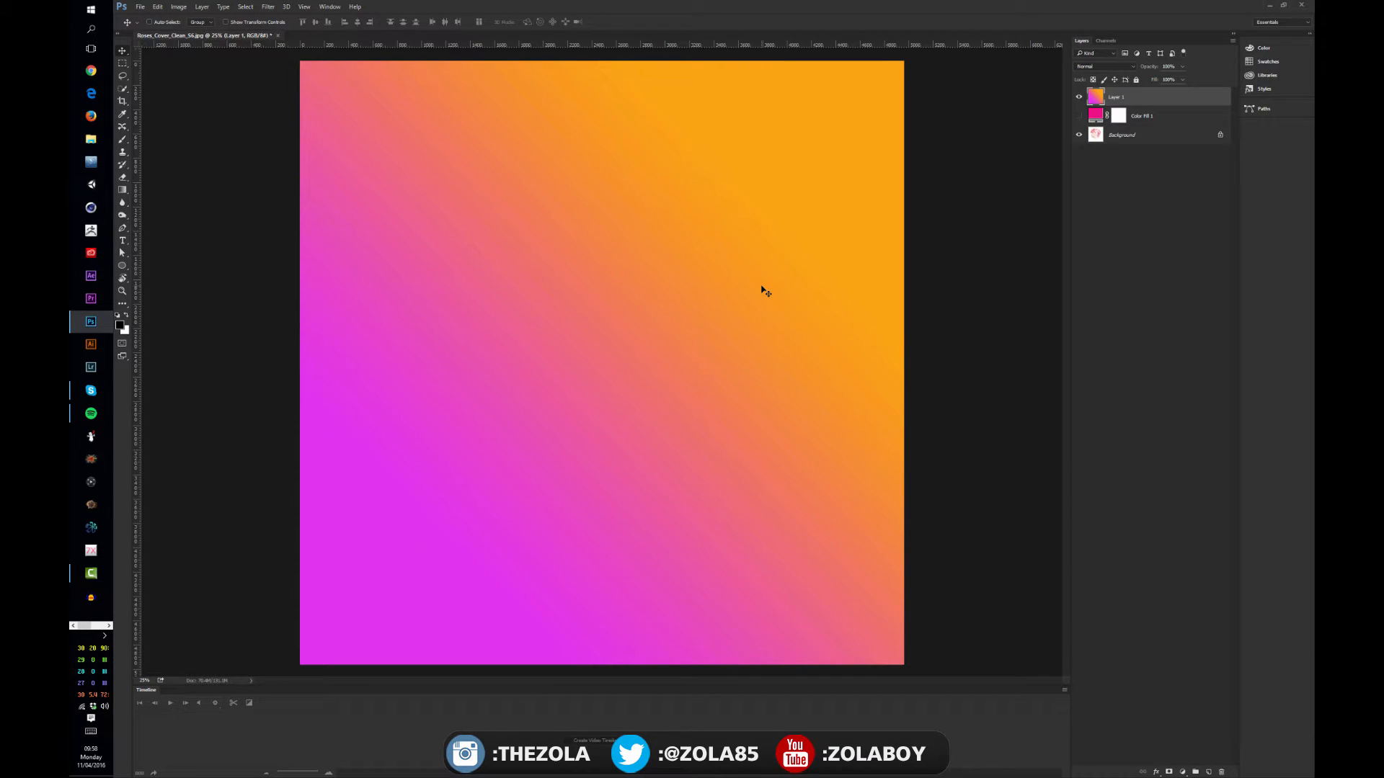
Try filling the gradient layer with the black foreground color and undo the fill
key("alt+BackSpace")
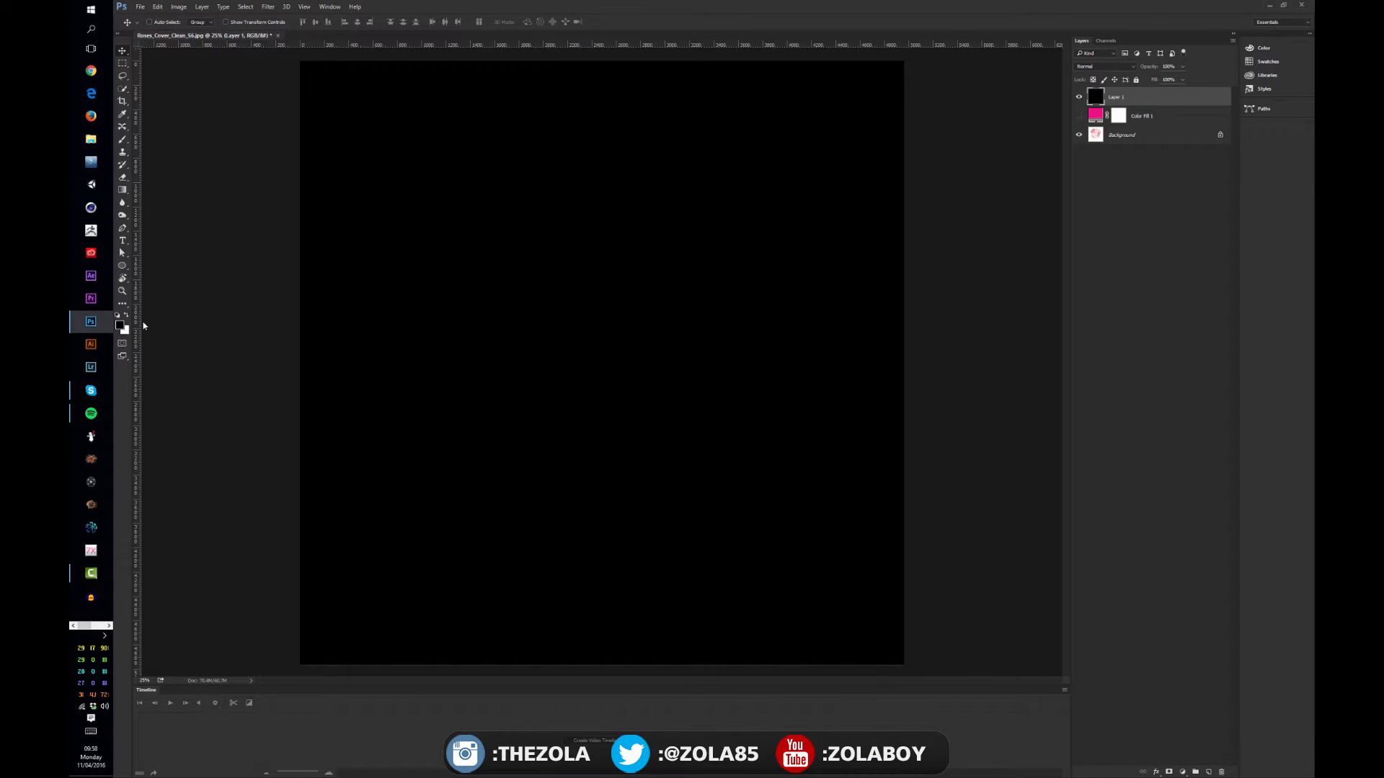
key("ctrl+z")
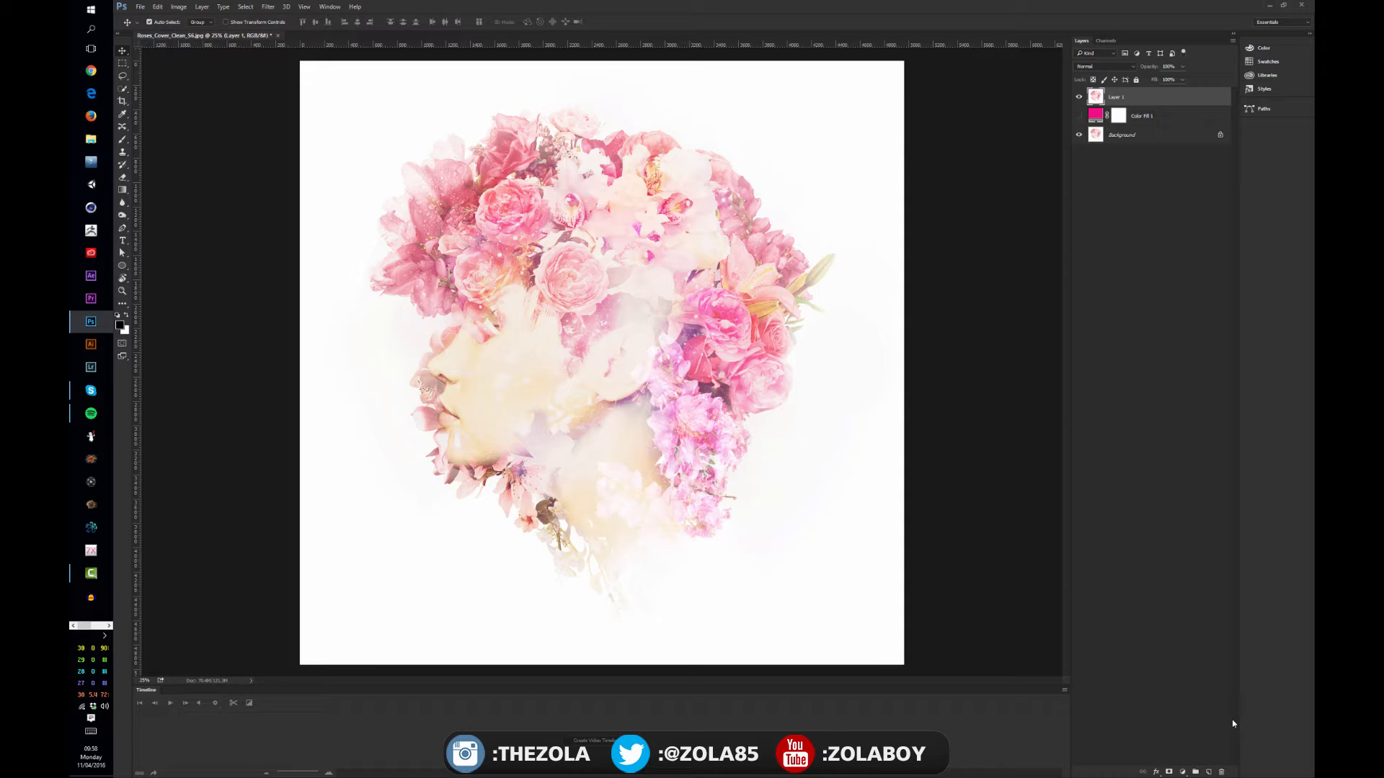
Add another new layer on top of the stack and fill it with the black foreground color
key("ctrl+shift+alt+n")
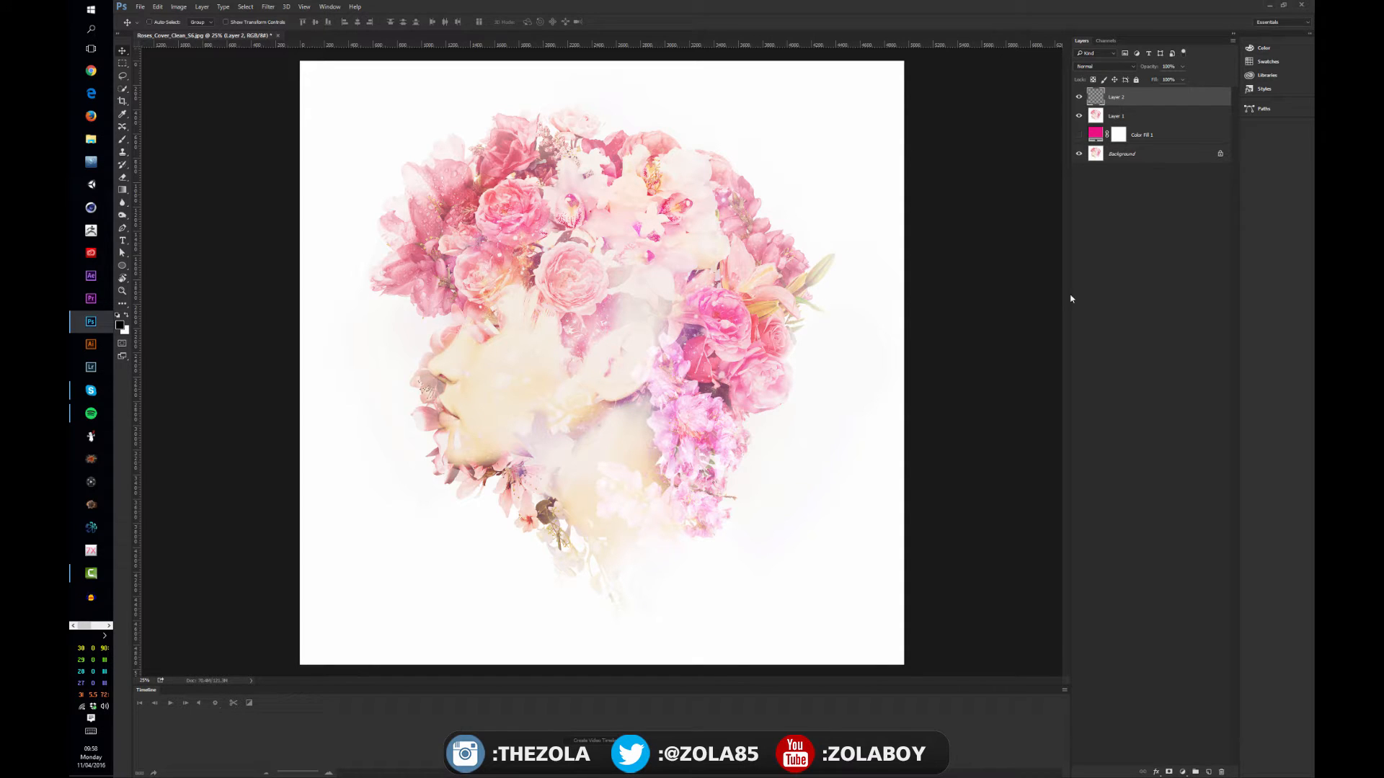
key("alt+BackSpace")
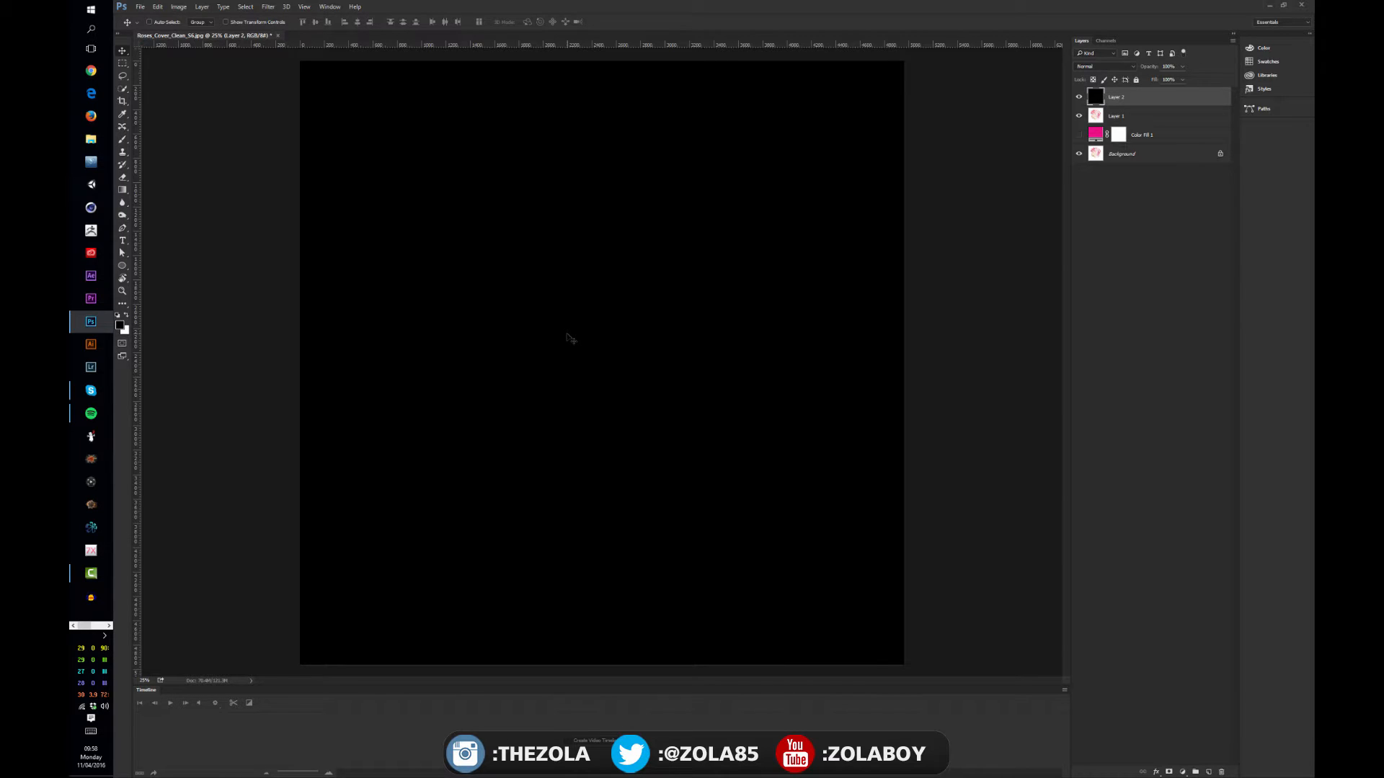
Alternate the top layer's fill between the white background and black foreground colors, finishing with black, and hide the layer
key("ctrl")
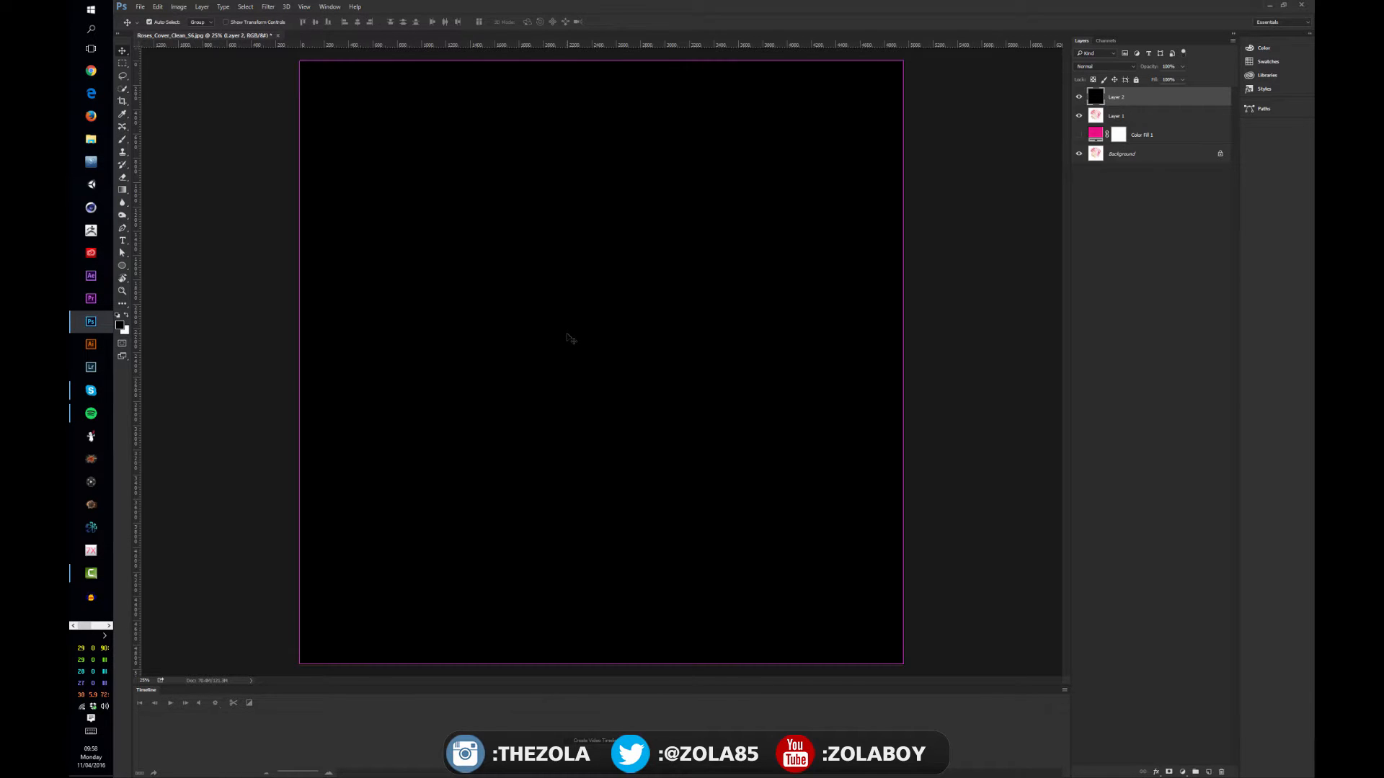
key("ctrl+BackSpace")
key("alt+BackSpace")
key("ctrl+BackSpace")
key("alt+BackSpace")
key("ctrl+BackSpace")
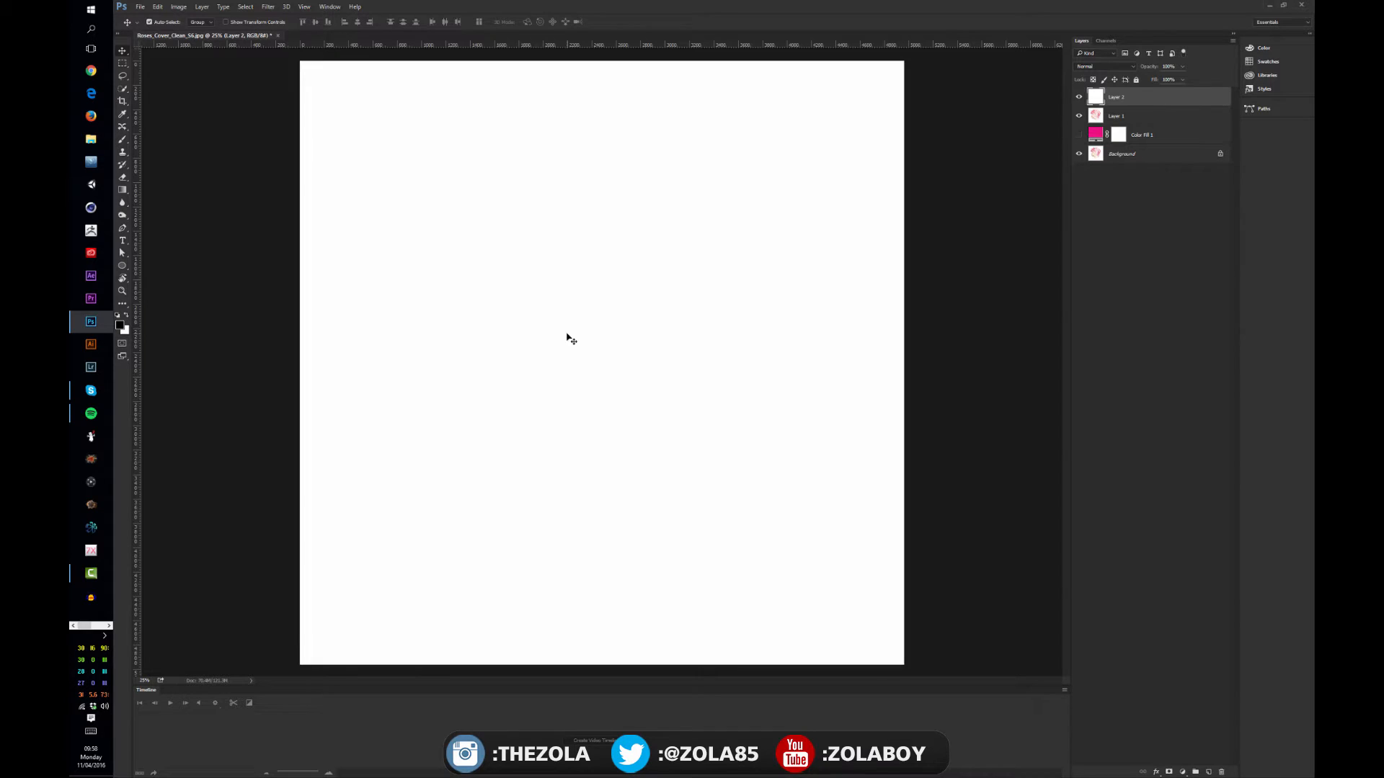
key("alt+BackSpace")
key("ctrl+BackSpace")
key("alt+BackSpace")
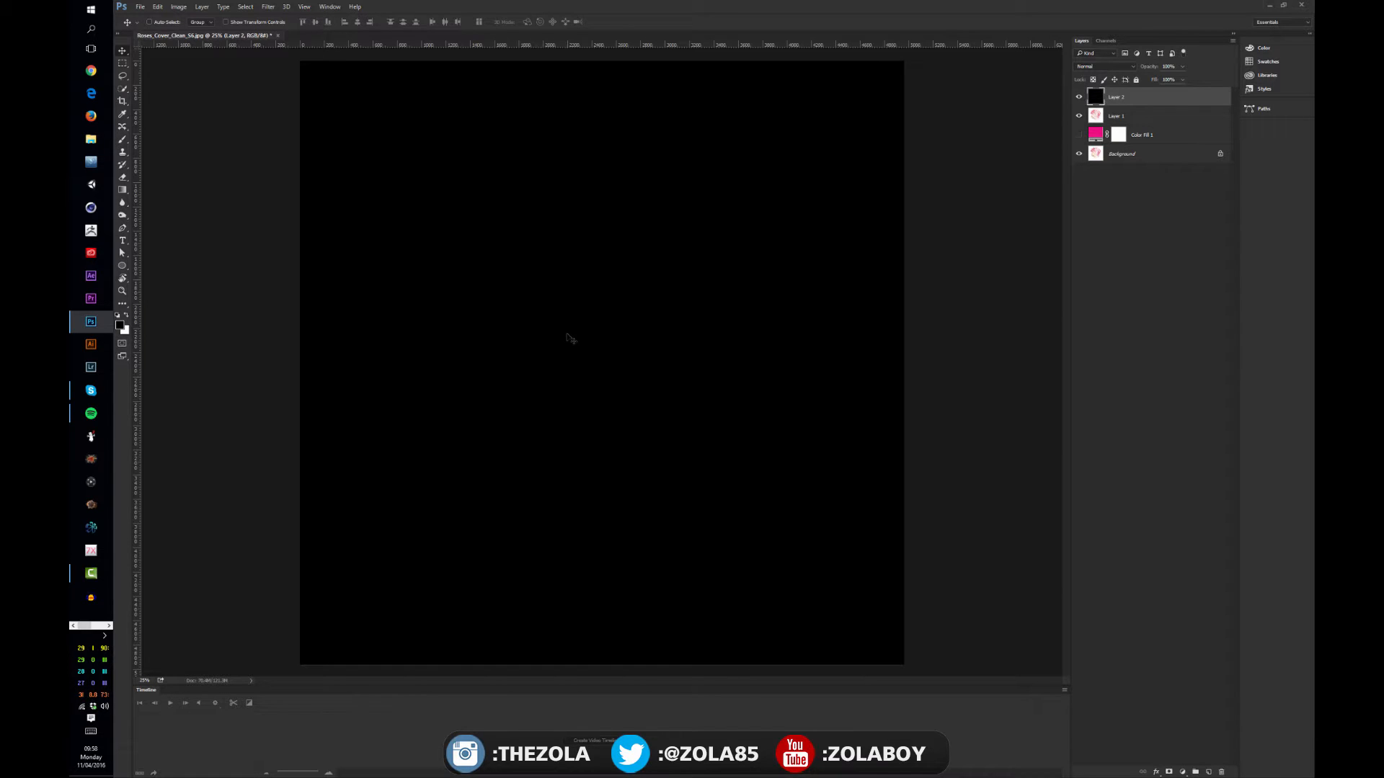
left_click(1079, 97)
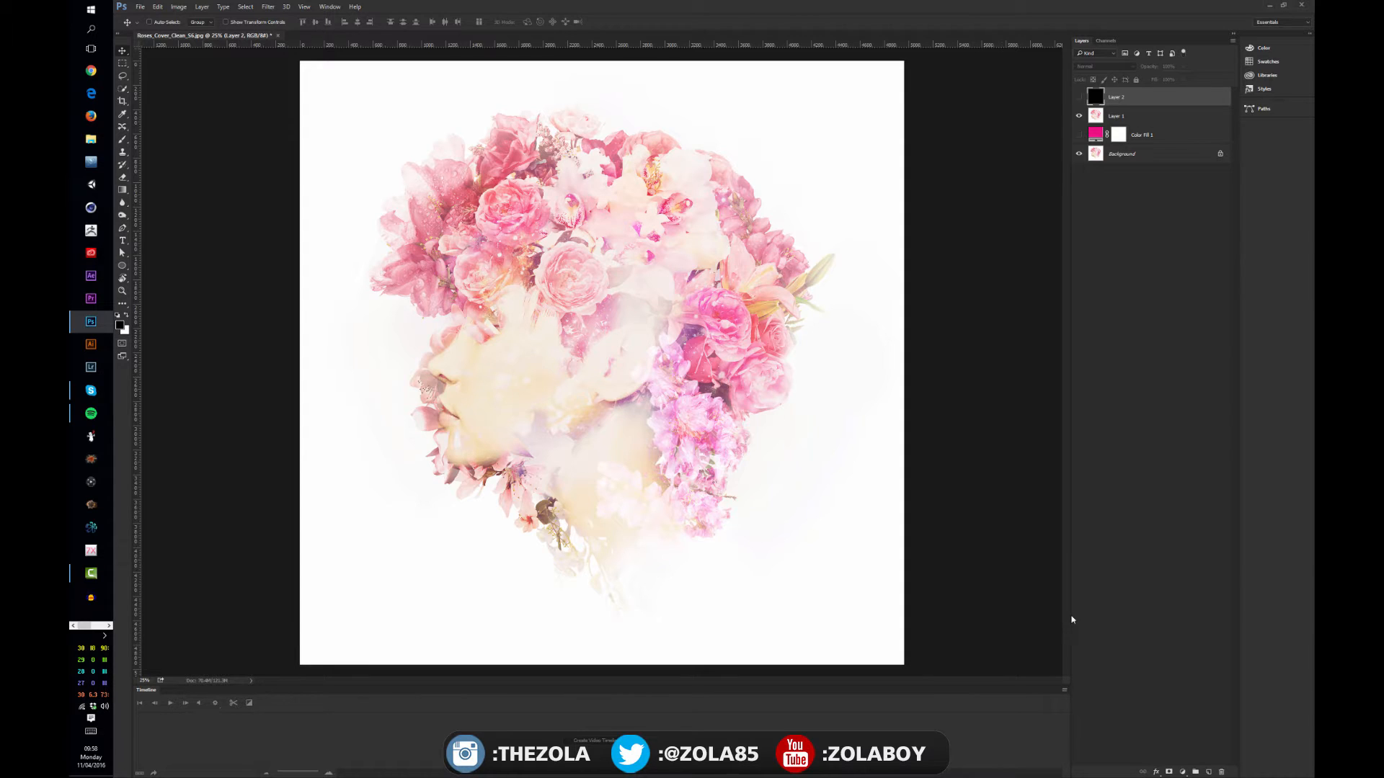
Try a Brightness/Contrast adjustment layer with raised contrast over the floral portrait and hide the adjustment
left_click(1182, 772)
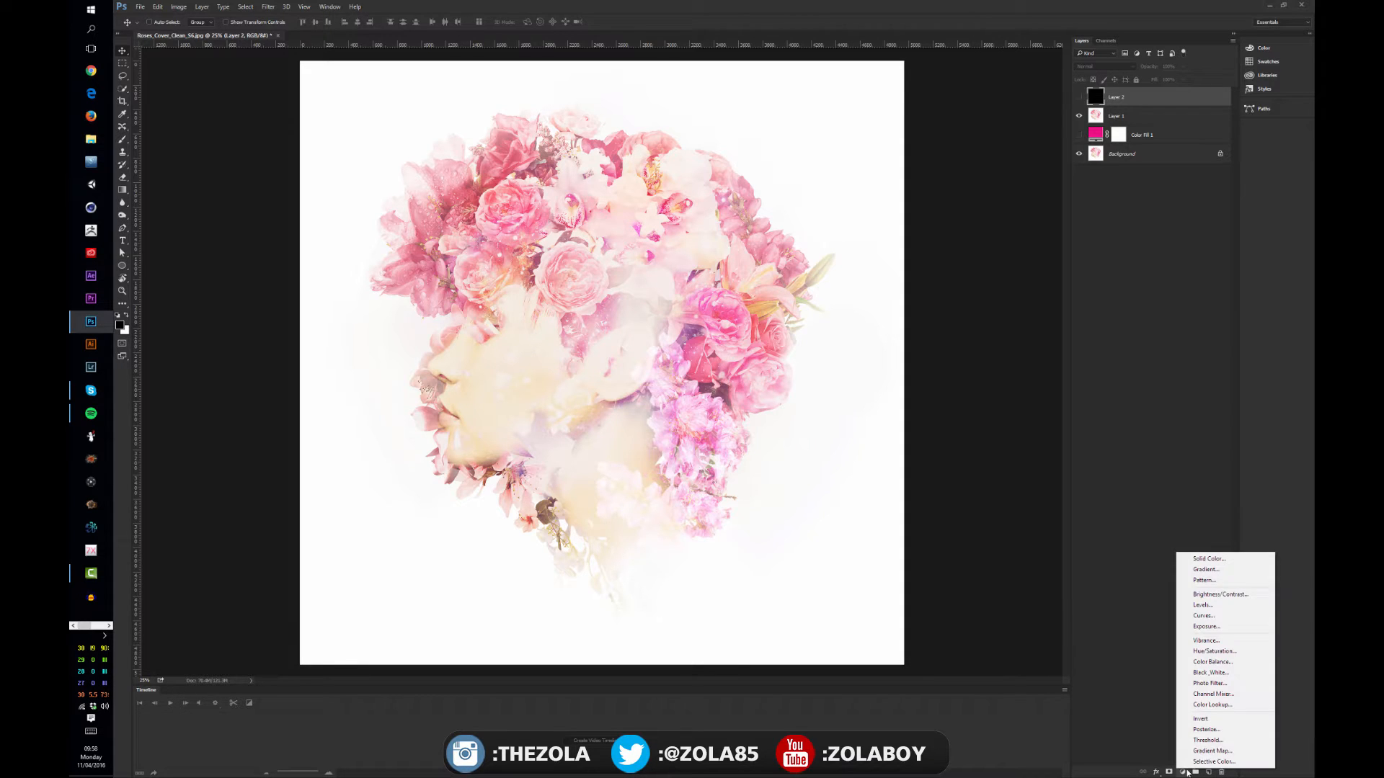
left_click(1245, 595)
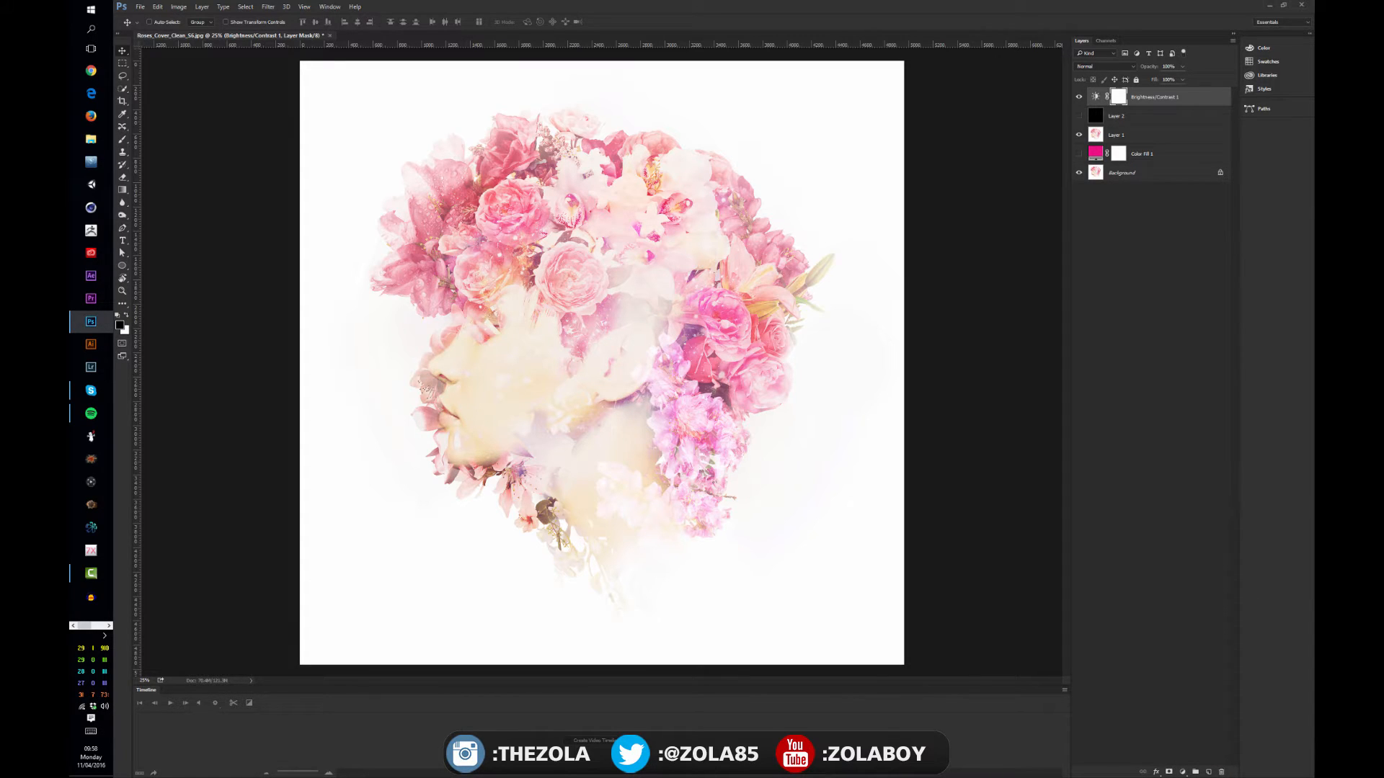
mouse_move(1313, 160)
left_mouse_down()
mouse_move(1081, 210)
mouse_move(1314, 155)
left_mouse_up()
left_click_drag(1314, 186, 987, 65)
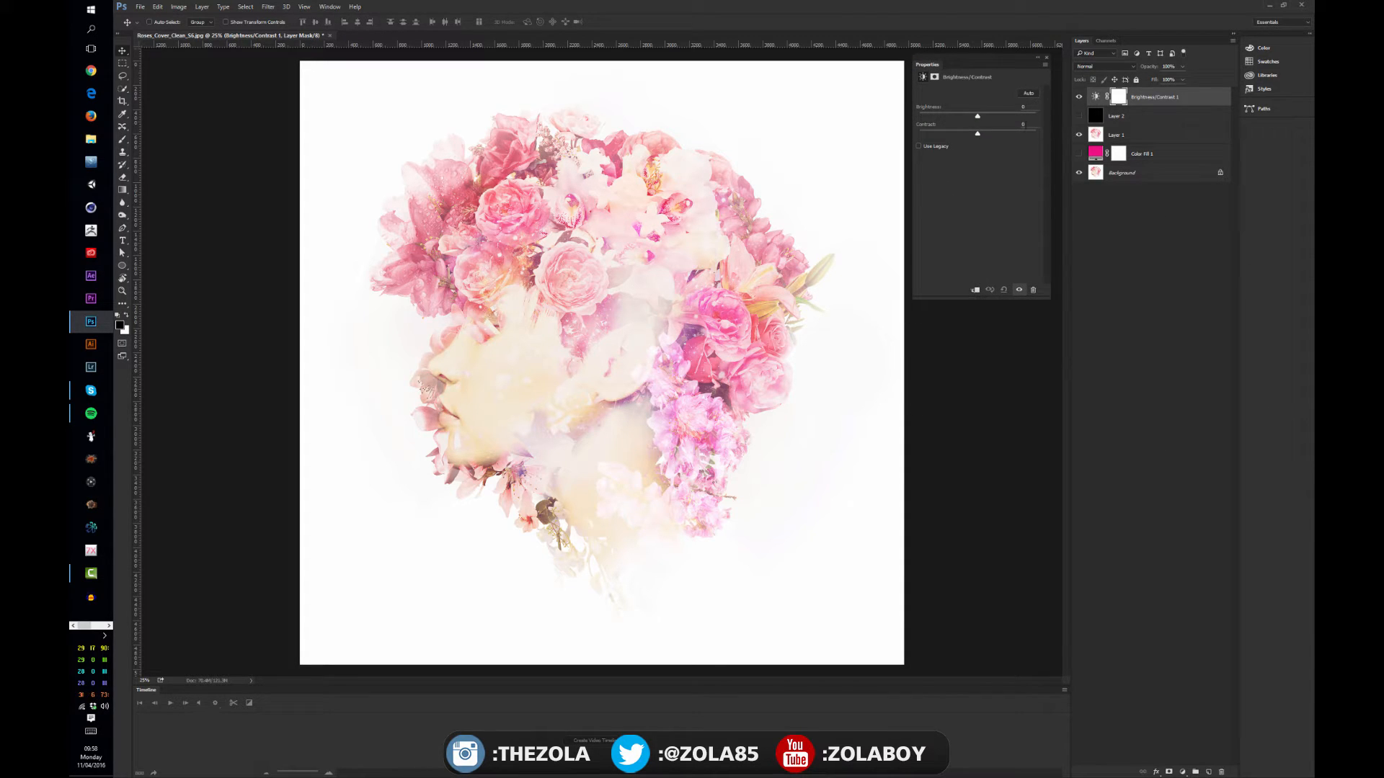
mouse_move(978, 116)
left_mouse_down()
mouse_move(998, 116)
mouse_move(930, 119)
mouse_move(920, 141)
mouse_move(979, 123)
left_mouse_up()
mouse_move(977, 134)
left_mouse_down()
mouse_move(1026, 133)
mouse_move(919, 134)
mouse_move(1035, 133)
mouse_move(937, 132)
mouse_move(1035, 132)
mouse_move(973, 133)
mouse_move(1000, 134)
left_mouse_up()
left_click(1079, 95)
Try an Exposure adjustment layer with a slightly raised offset and gamma correction of 0.79
left_click(1183, 772)
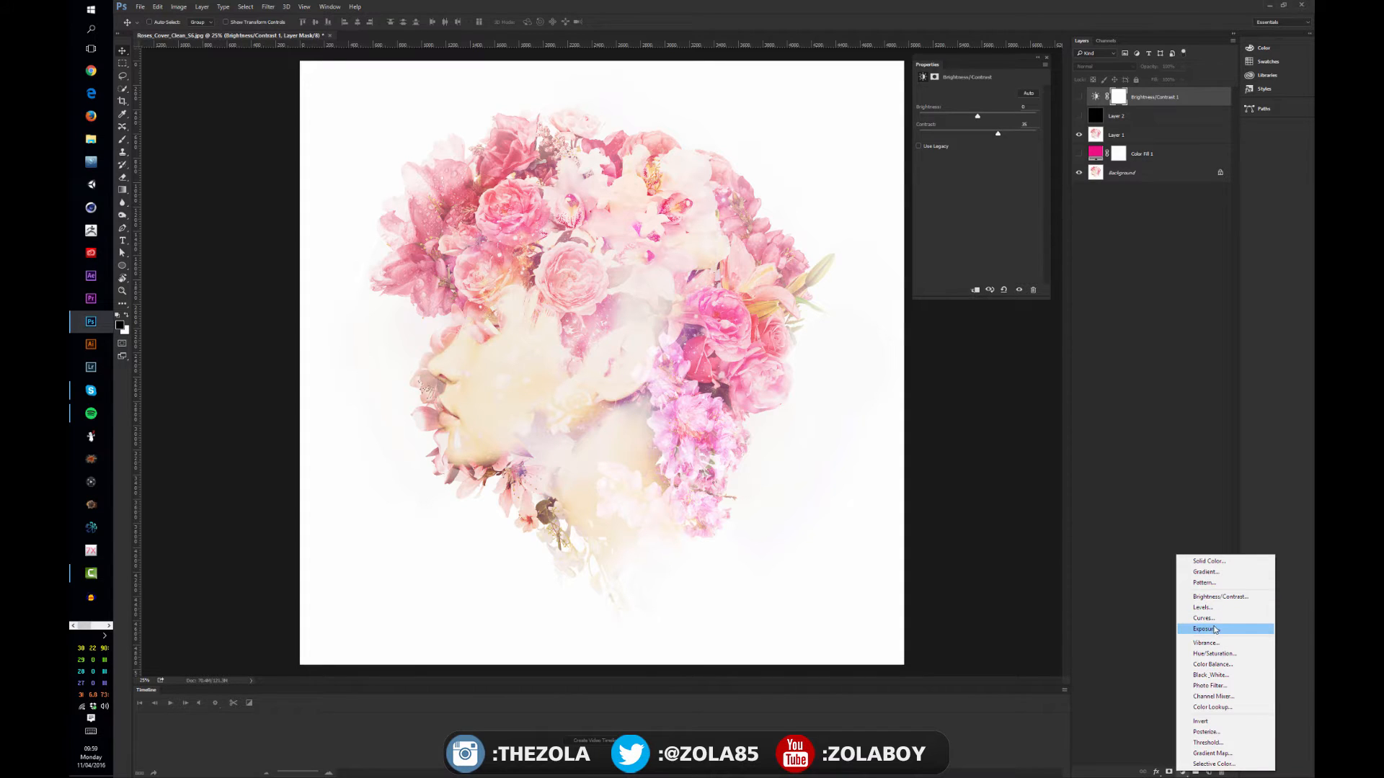
left_click(1217, 631)
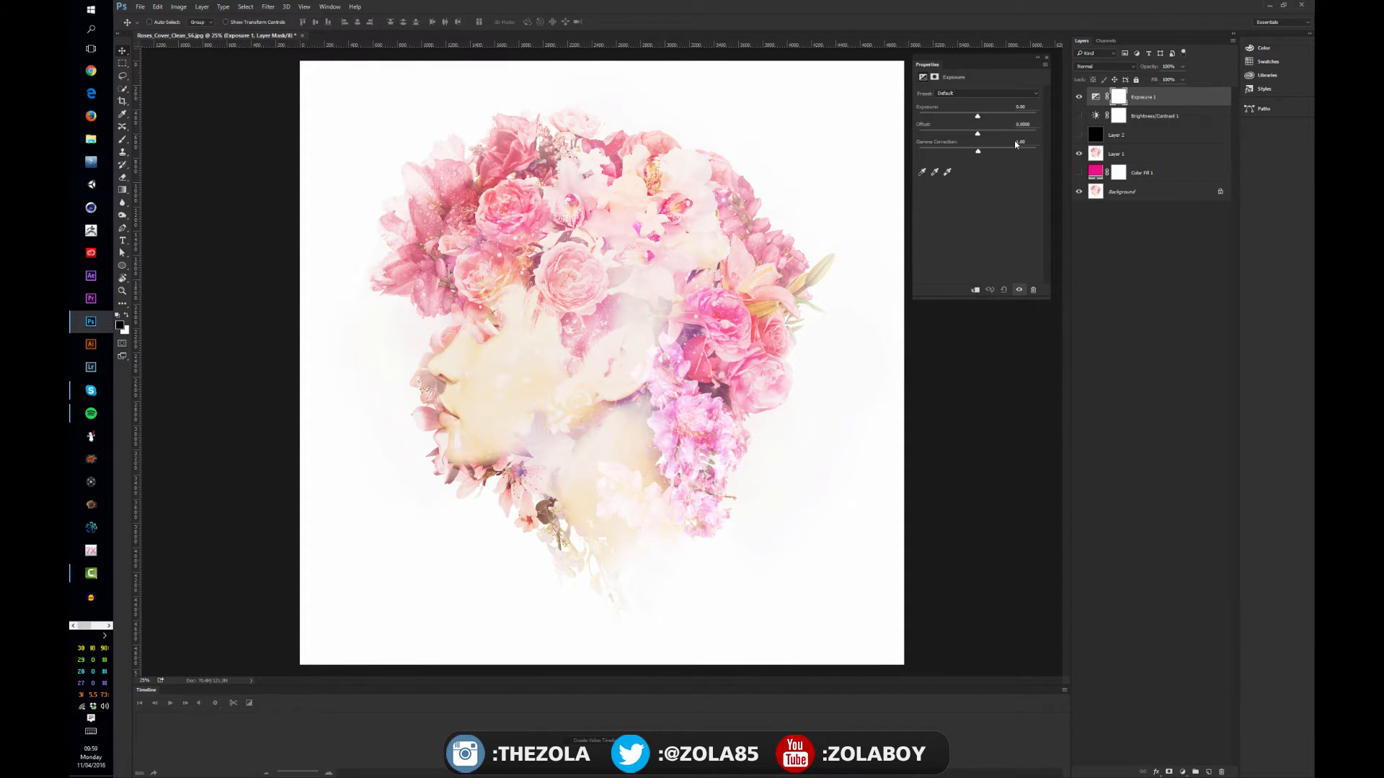
mouse_move(978, 116)
left_mouse_down()
mouse_move(964, 117)
mouse_move(994, 117)
mouse_move(980, 117)
mouse_move(990, 132)
mouse_move(955, 152)
mouse_move(1005, 150)
mouse_move(988, 155)
mouse_move(981, 135)
left_mouse_up()
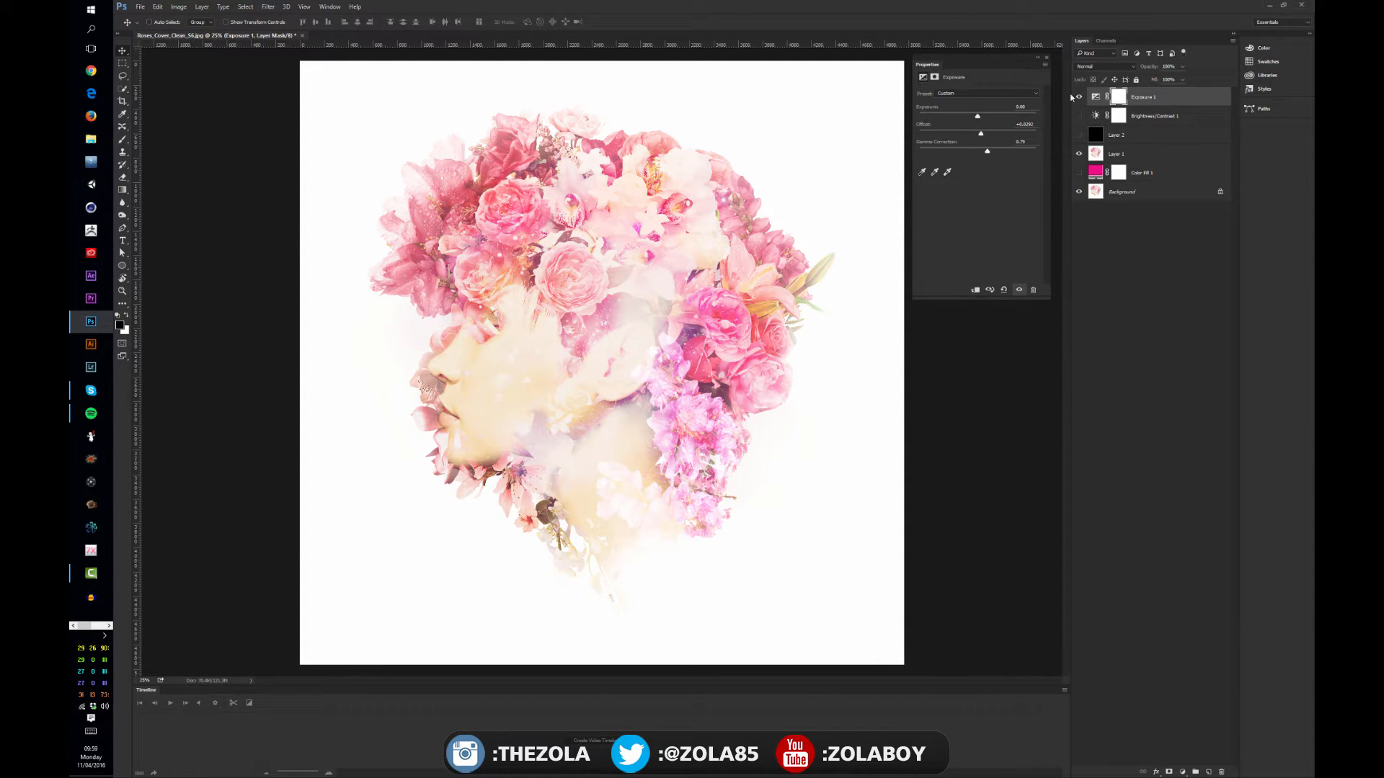
Delete the Exposure and Brightness/Contrast adjustment layers
left_click(1169, 116, "shift")
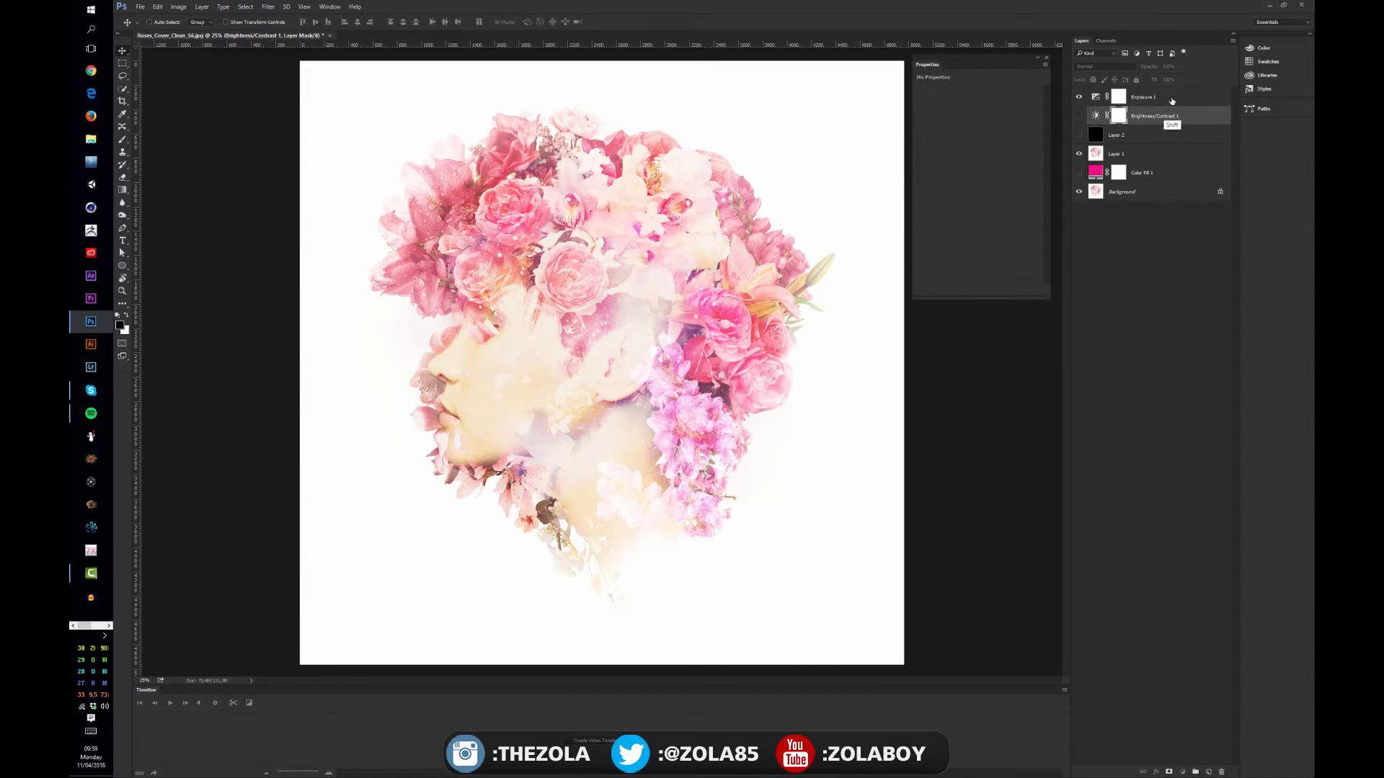
left_click_drag(1172, 116, 1244, 679)
left_click_drag(1218, 772, 1221, 772)
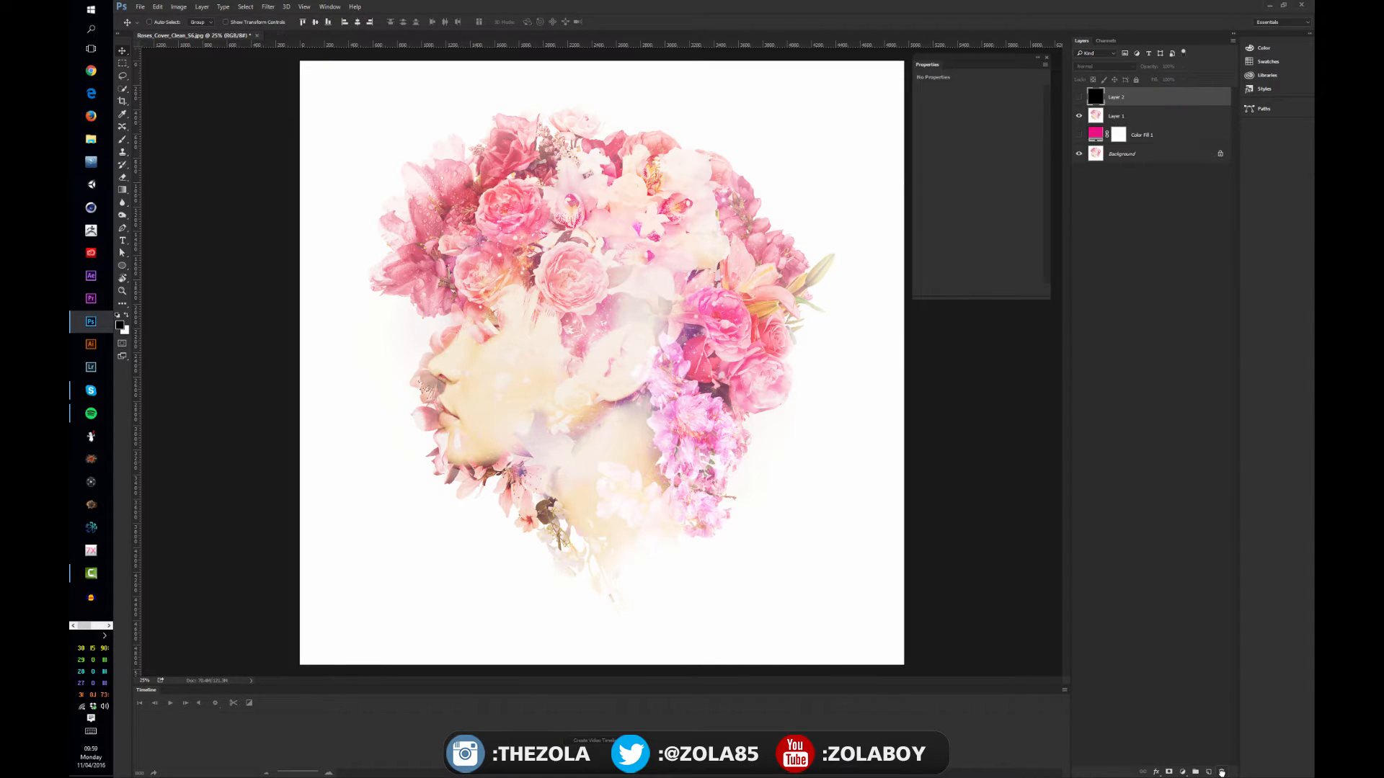
Add a Curves adjustment layer on top of the layer stack
left_click(1183, 772)
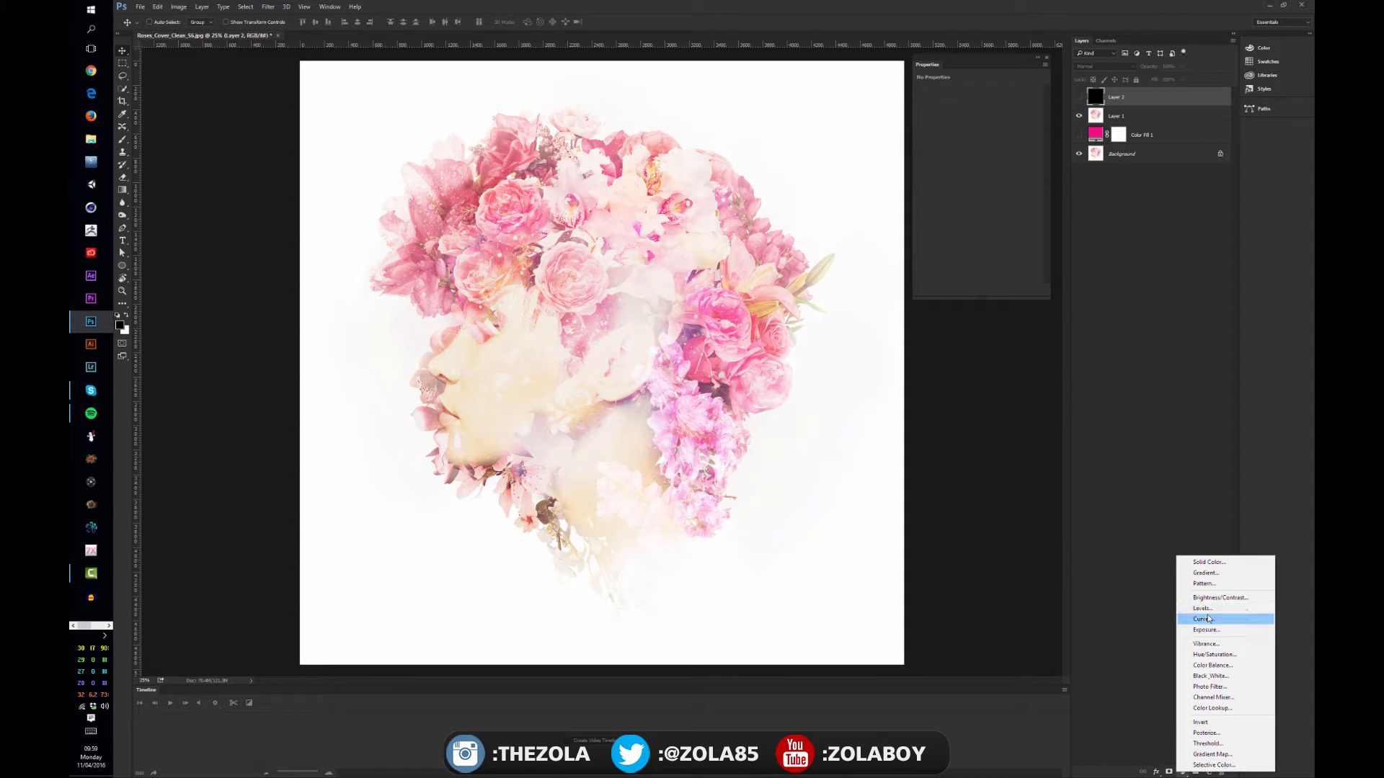
left_click(1210, 620)
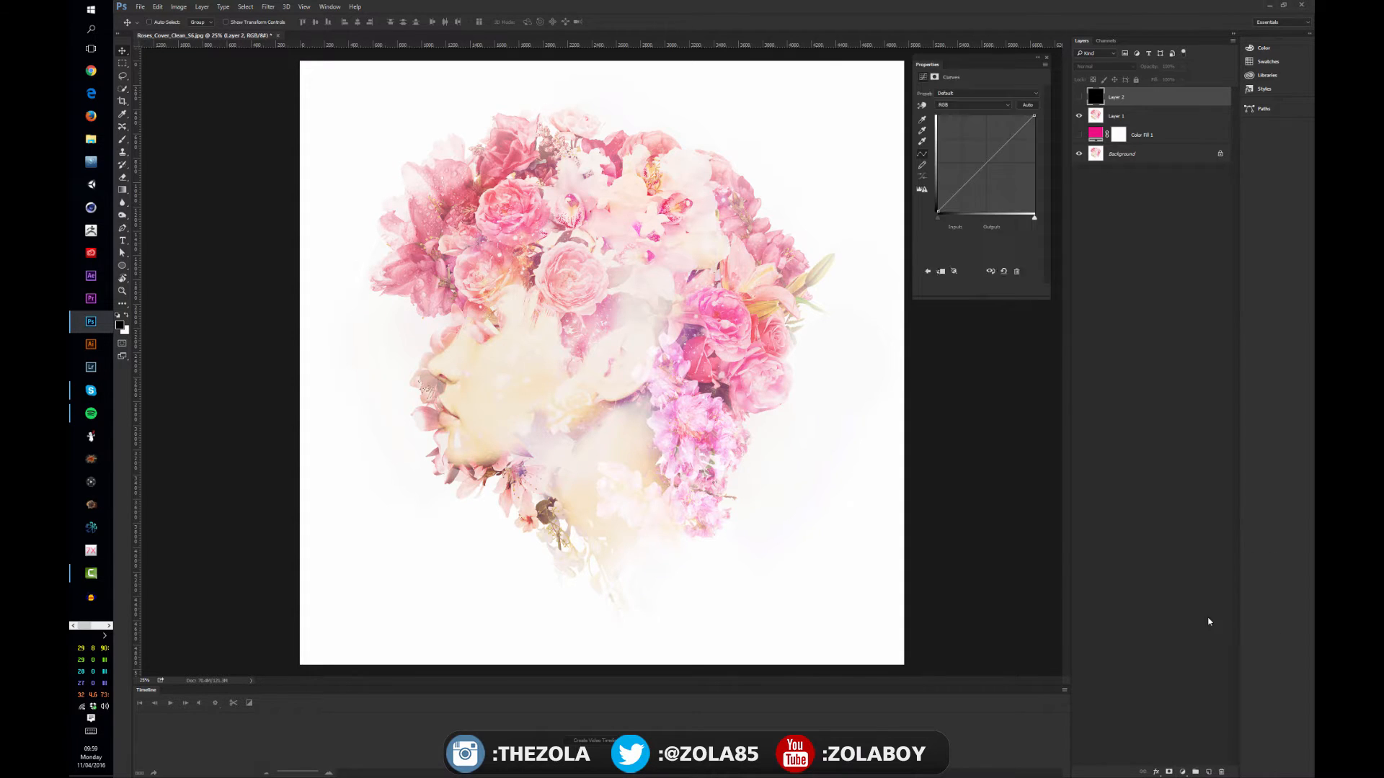
left_click_drag(965, 62, 967, 63)
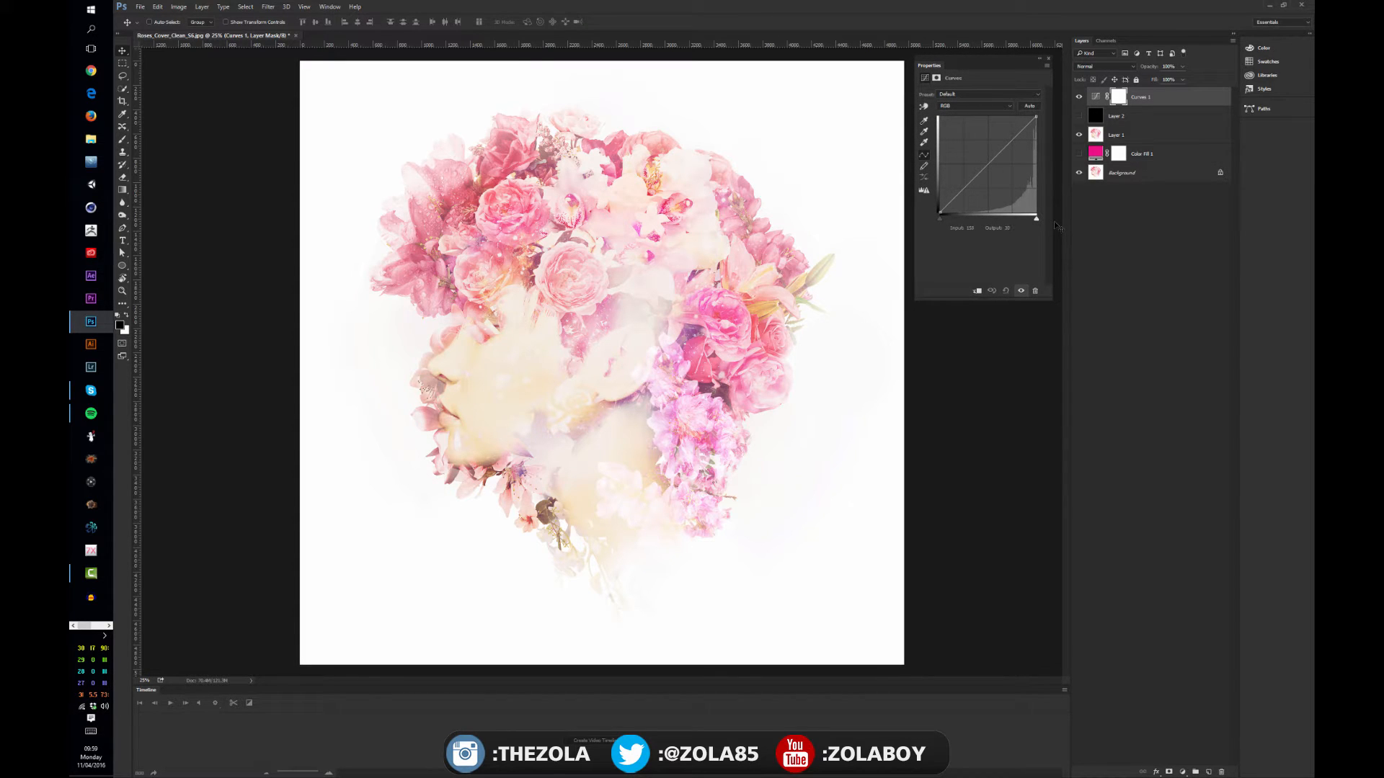
Try moving the RGB curve's black point to about the middle of the input range and return it to 0
mouse_move(940, 212)
left_mouse_down()
mouse_move(940, 191)
mouse_move(927, 222)
left_mouse_up()
left_click_drag(940, 216, 988, 225)
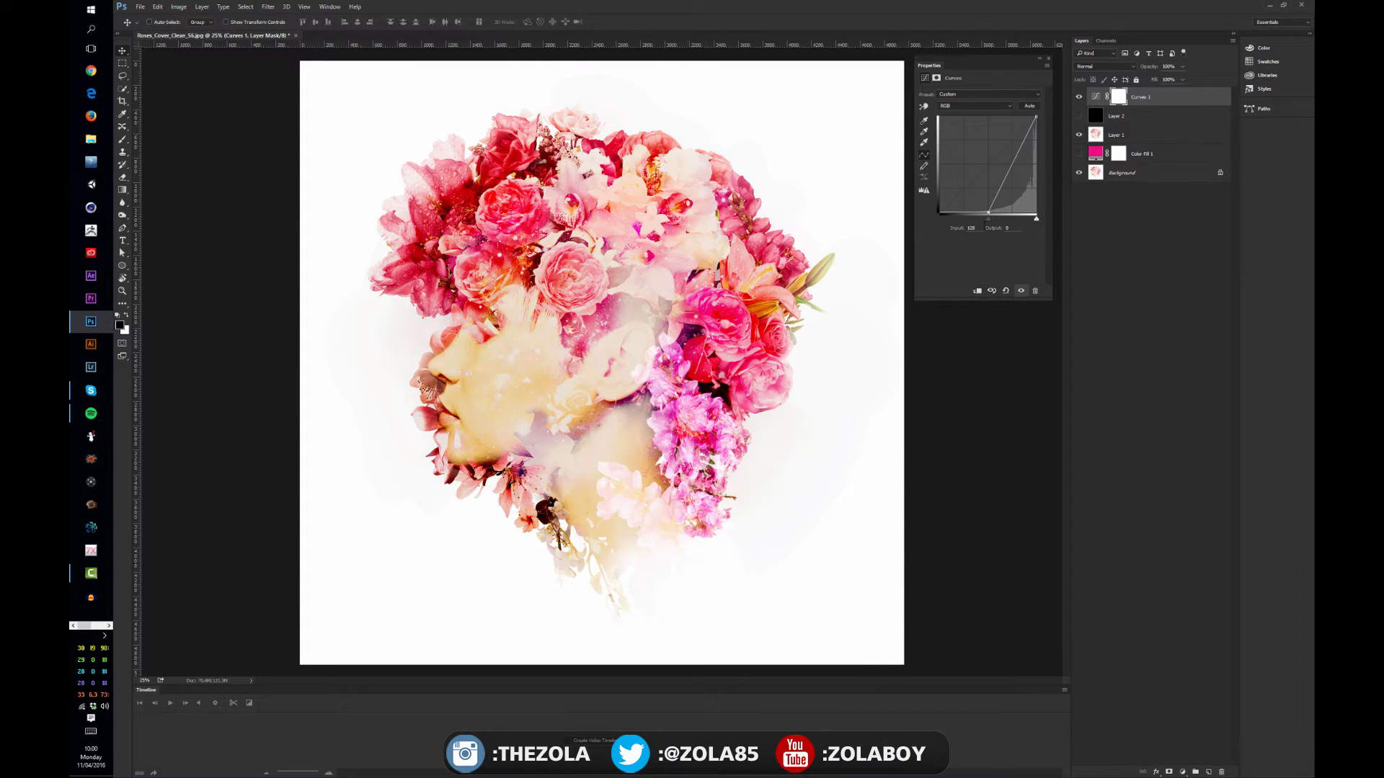
left_click_drag(988, 221, 913, 234)
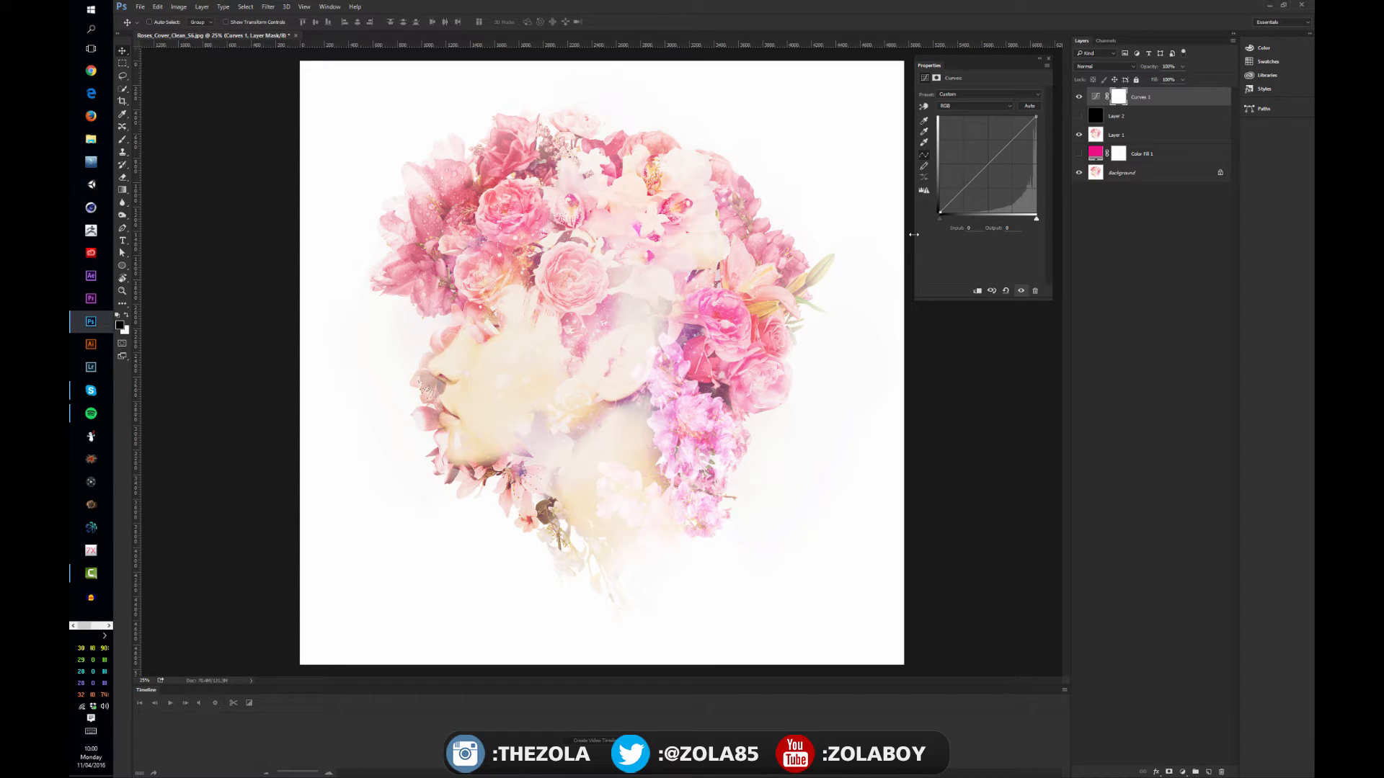
Shape the RGB curve with a shadow and a highlight point, raising its black endpoint and slightly lowering its white endpoint
mouse_move(913, 234)
left_mouse_down()
mouse_move(997, 216)
mouse_move(950, 216)
mouse_move(965, 216)
mouse_move(894, 244)
left_mouse_up()
left_click_drag(970, 184, 968, 200)
left_click_drag(1014, 147, 1009, 143)
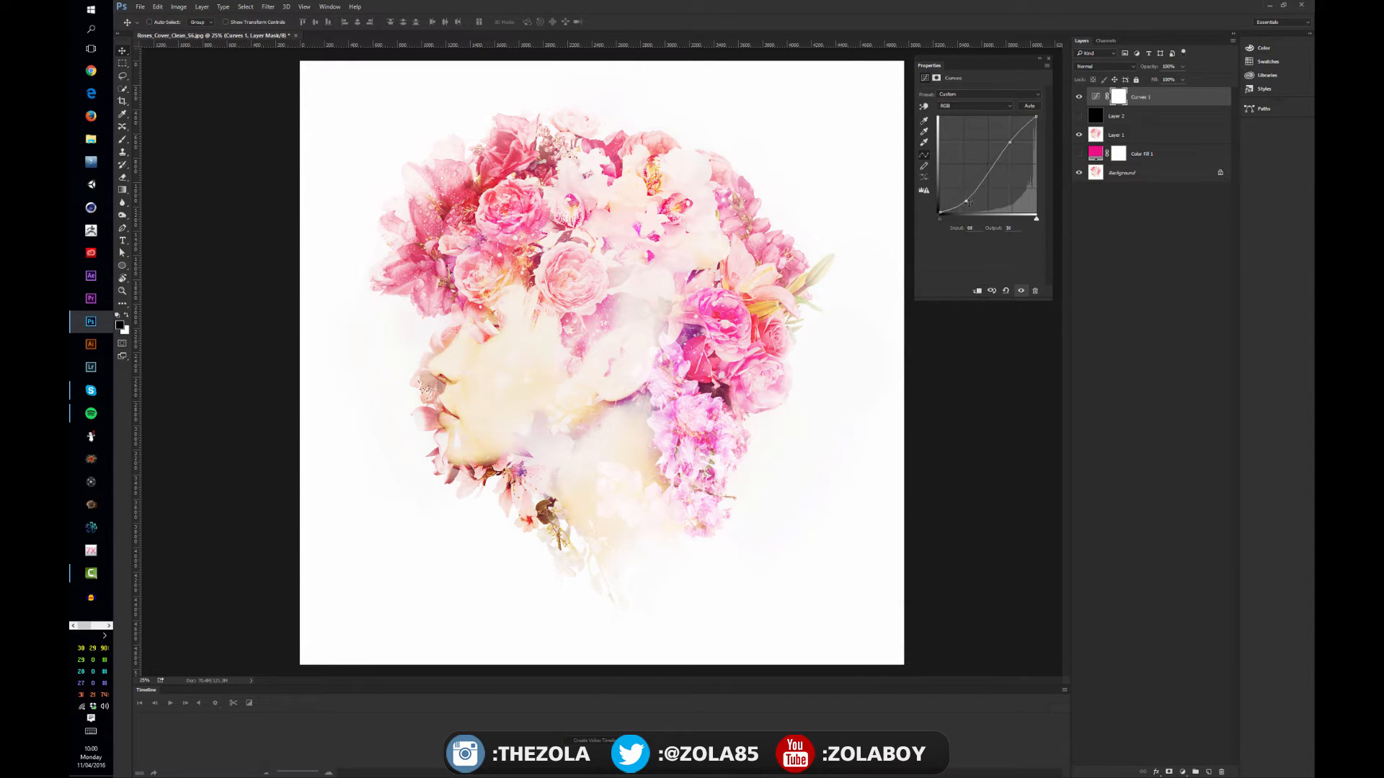
left_click_drag(969, 200, 932, 203)
left_click_drag(1036, 117, 1017, 144)
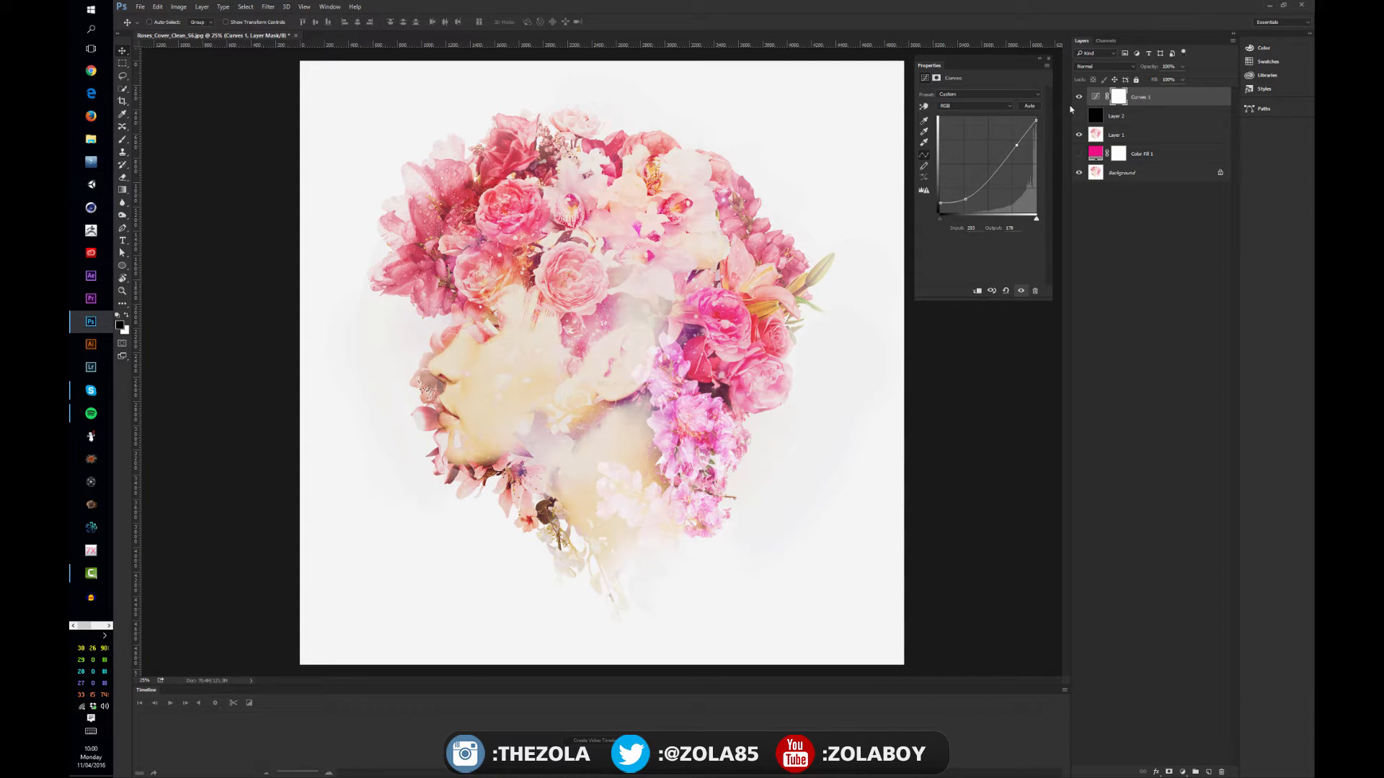
Compare the portrait with and without the Curves adjustment by toggling the layer's visibility repeatedly
left_click(1079, 97)
left_click(1080, 100)
left_click(1081, 100)
left_click(1088, 98)
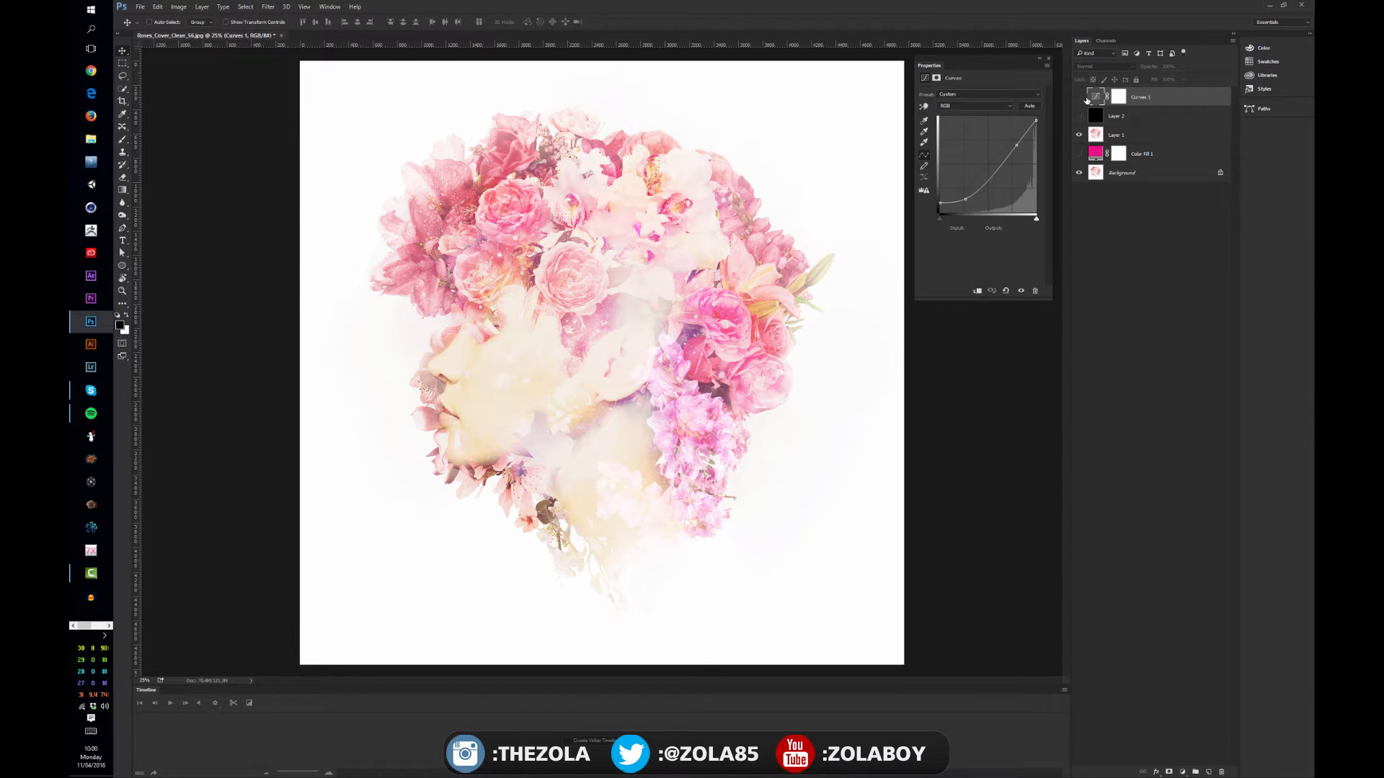
left_click(1079, 98)
left_click(1080, 98)
left_click(1081, 99)
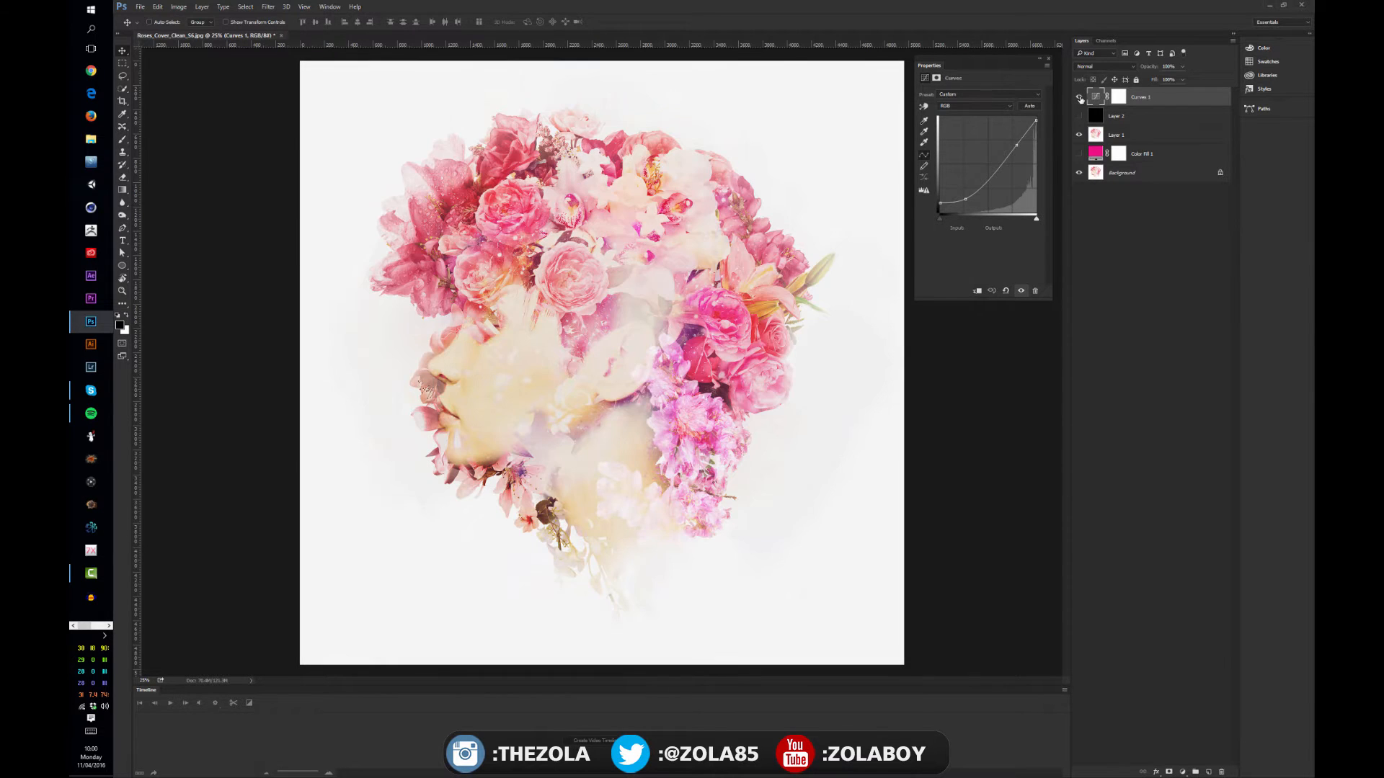
left_click(1081, 99)
left_click(1081, 99)
Switch the Curves adjustment to the Red channel and lower its white point output to about 199
left_click(977, 108)
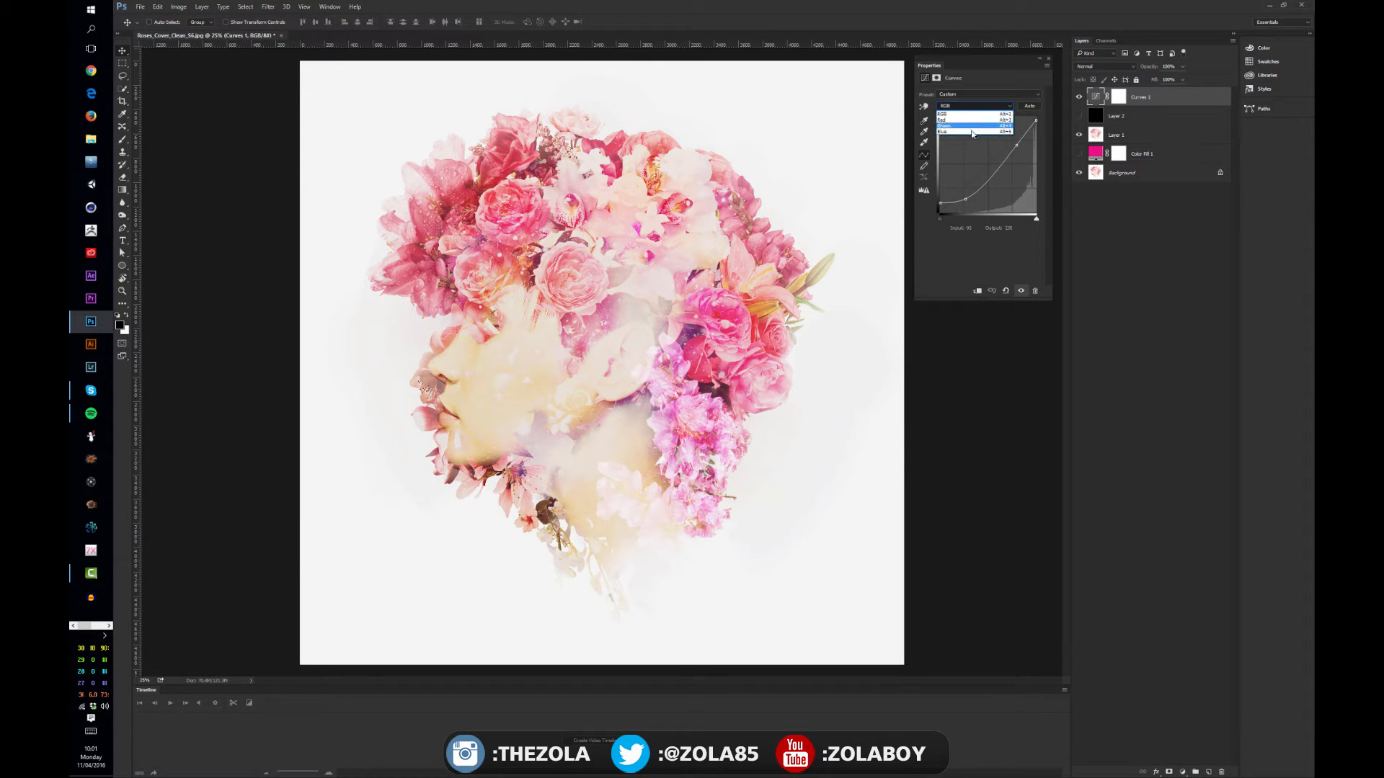
left_click(955, 108)
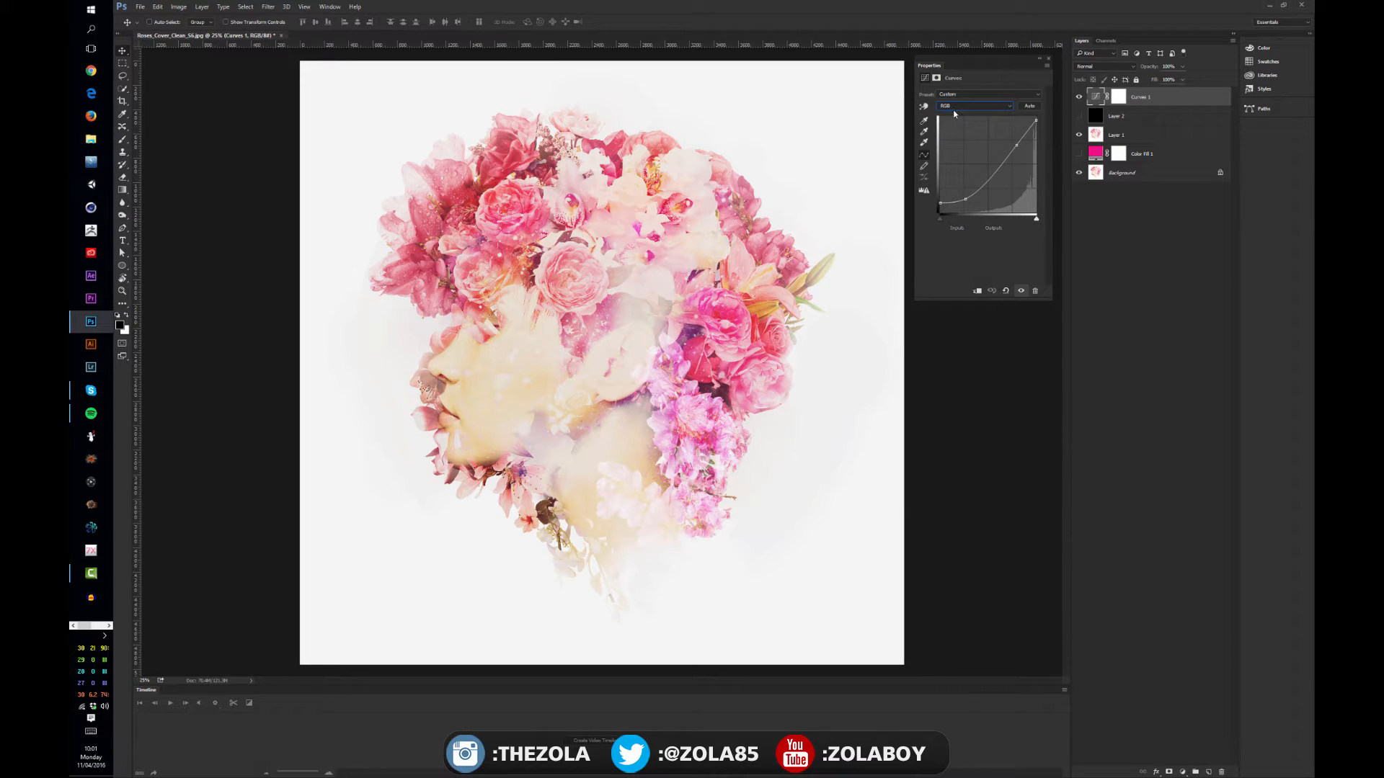
left_click(955, 108)
left_click(958, 120)
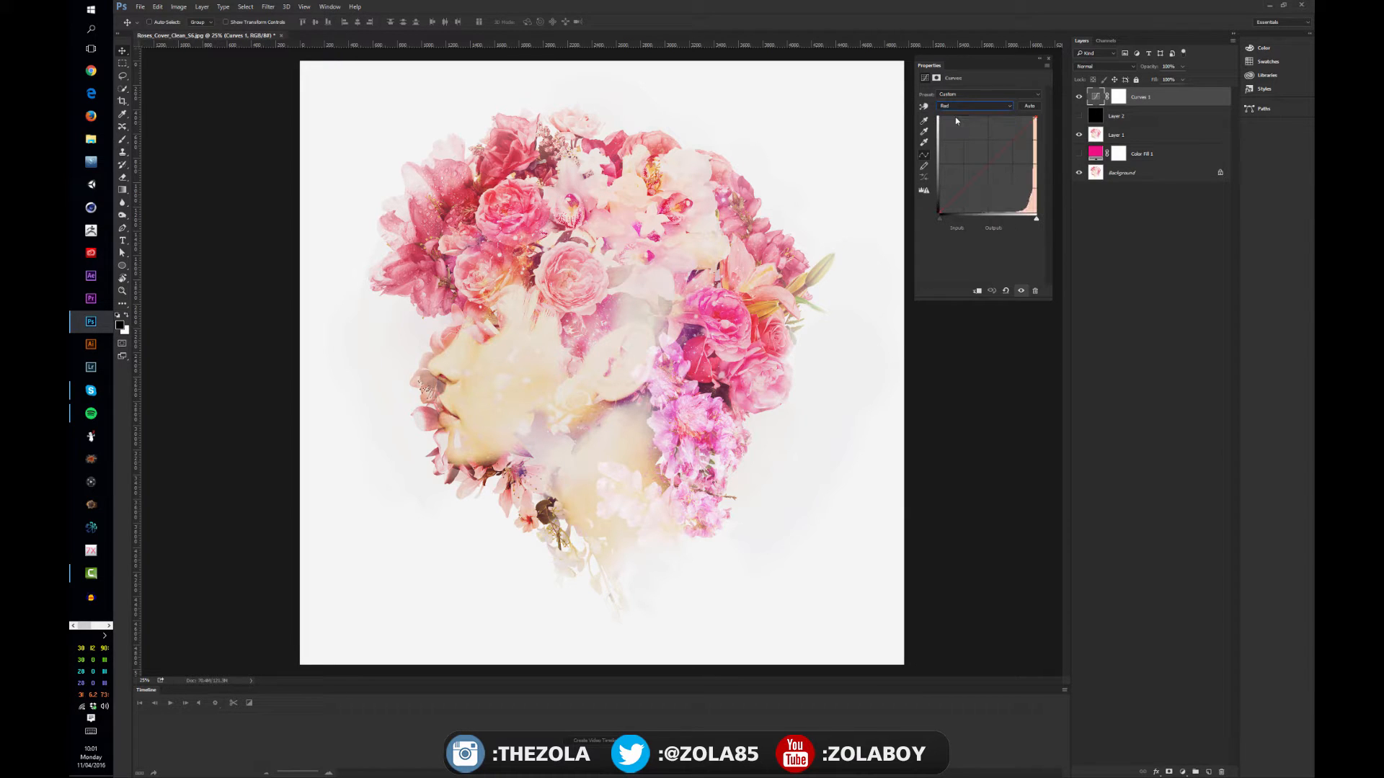
mouse_move(1035, 118)
left_mouse_down()
mouse_move(1037, 146)
mouse_move(1036, 117)
left_mouse_up()
left_click_drag(1036, 117, 1046, 136)
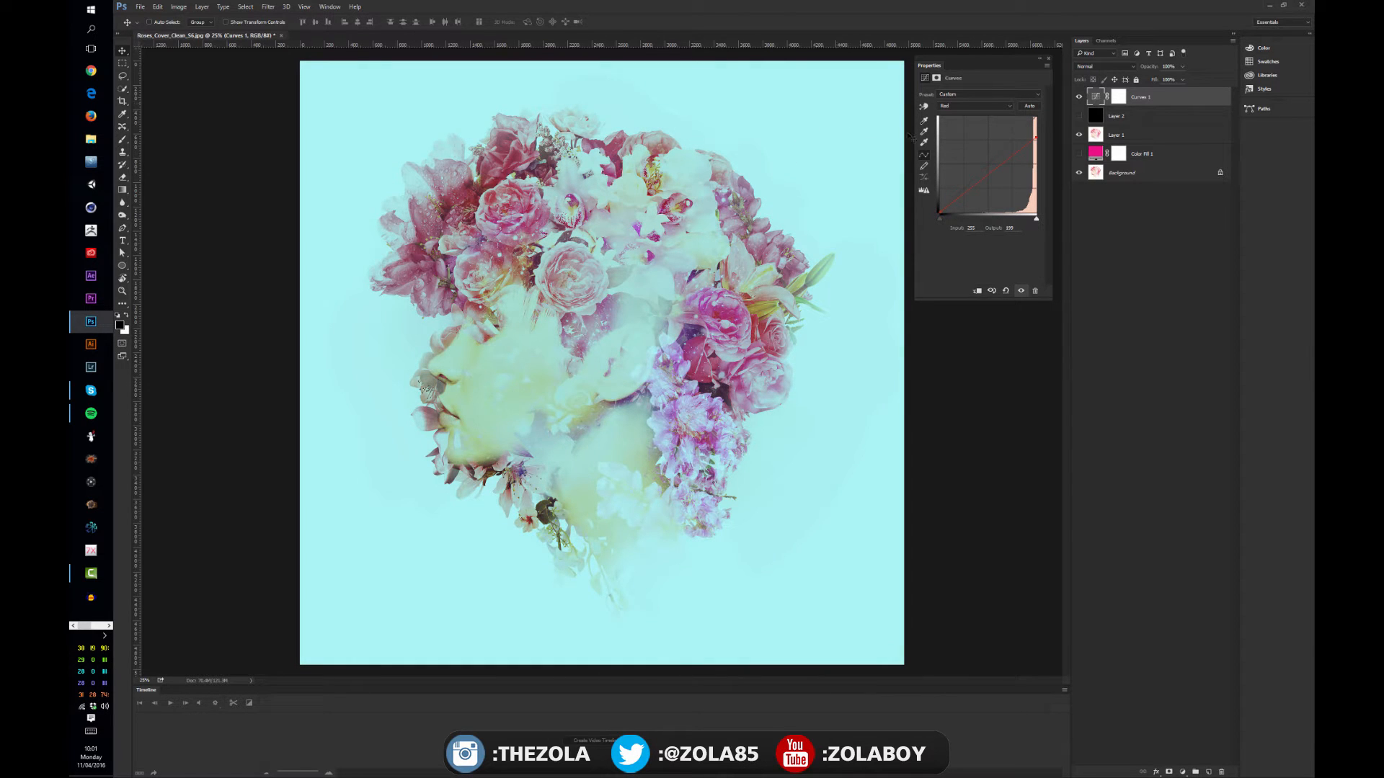
Raise the Red curve's black point output to 27, restore its white point to full output, and compare with the adjustment hidden
left_click_drag(938, 210, 934, 200)
left_click_drag(1036, 137, 1032, 114)
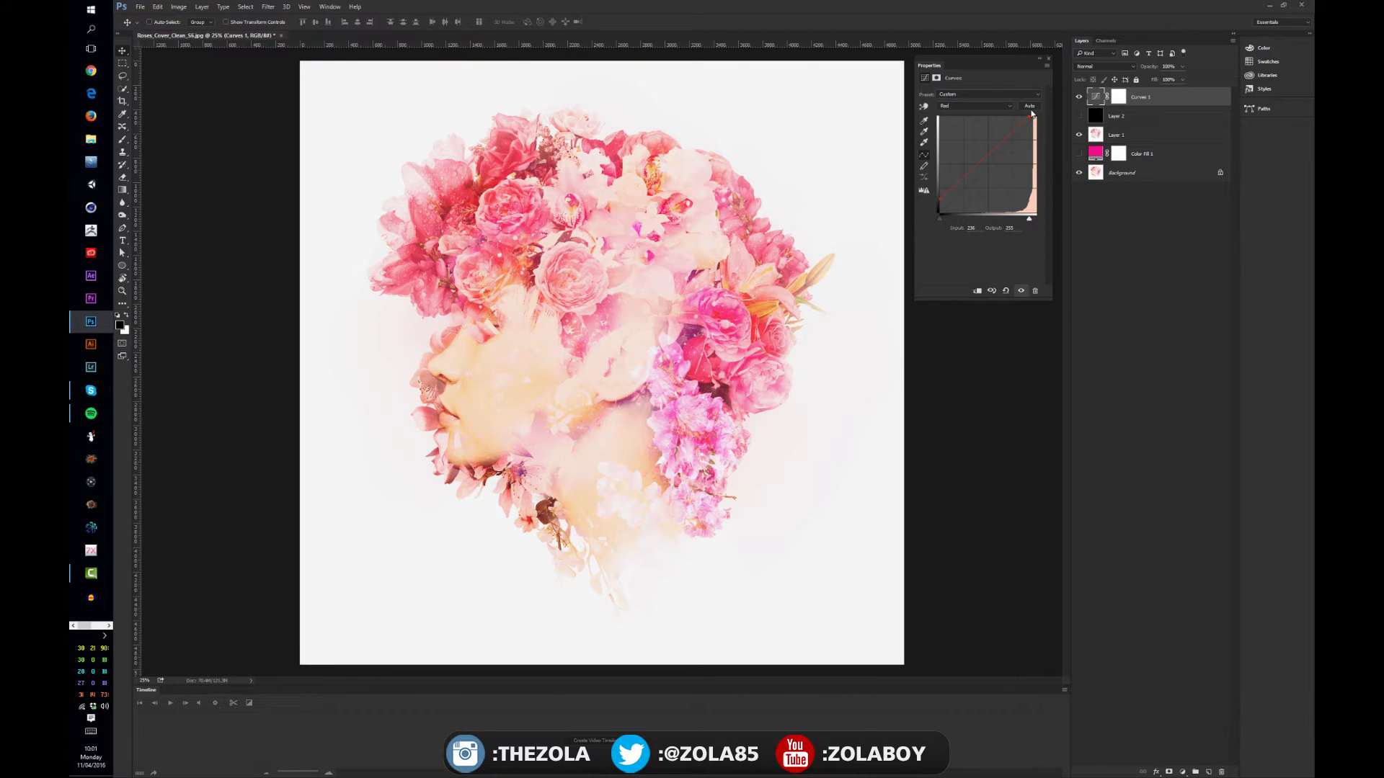
left_click_drag(938, 215, 926, 201)
left_click(1079, 98)
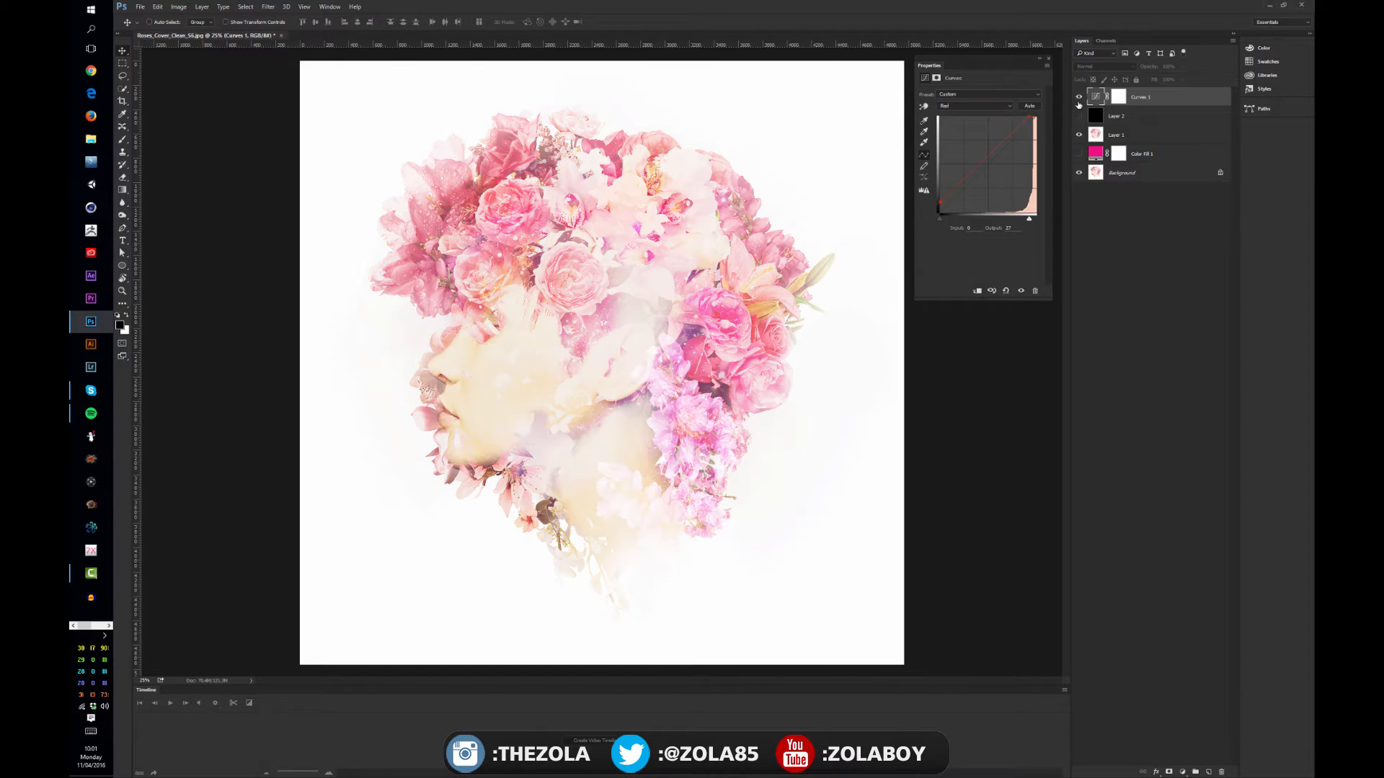
left_click(1079, 99)
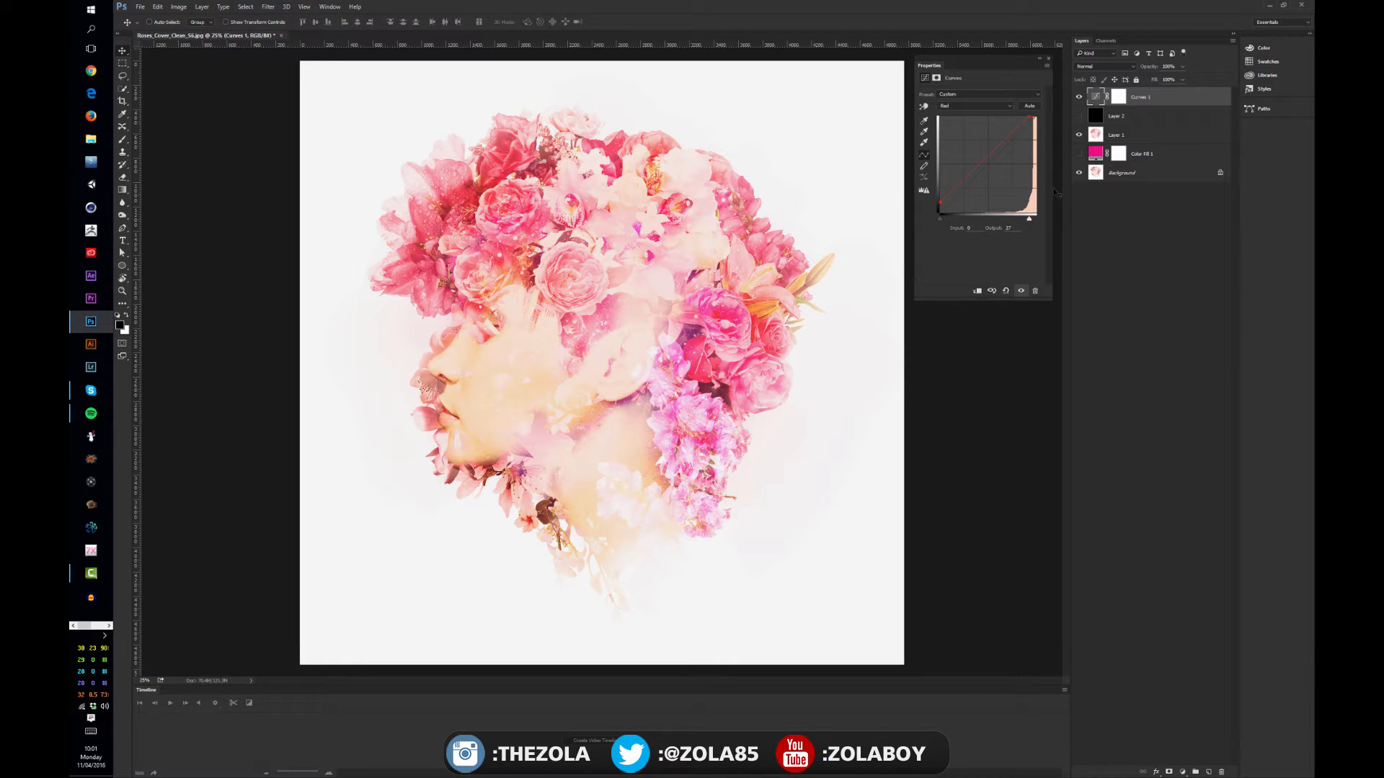
Lower the Blue channel curve's white point, raise its black point, and compare the image with the adjustment hidden
left_click(974, 106)
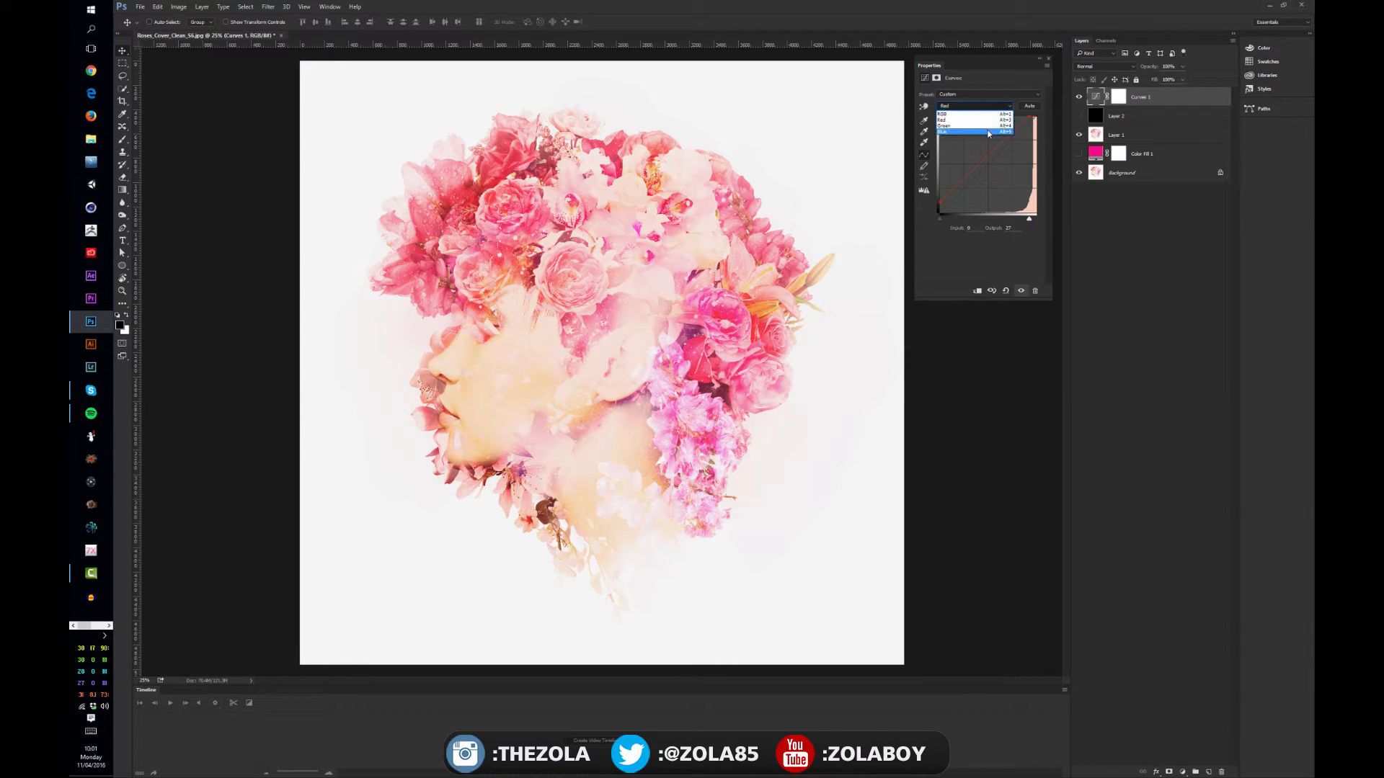
left_click(988, 132)
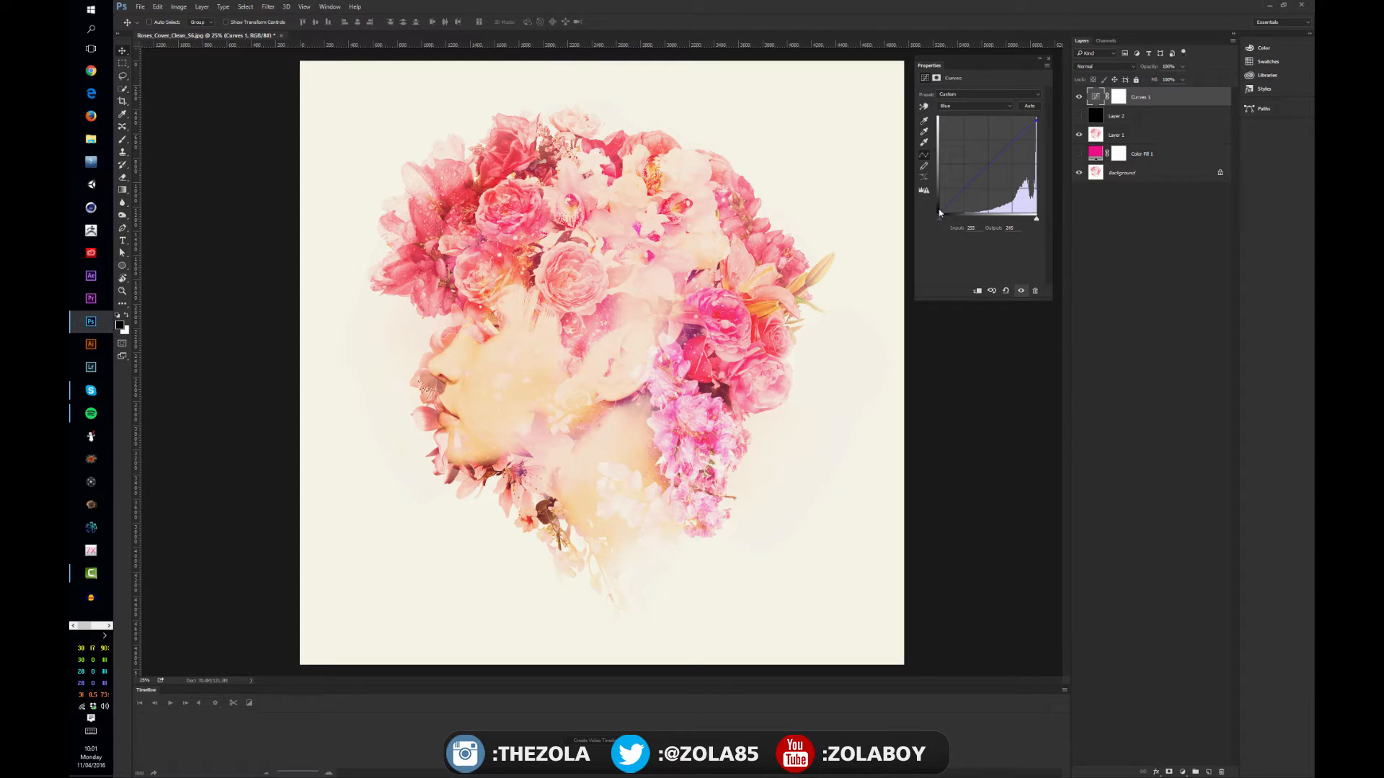
left_click_drag(940, 213, 935, 198)
left_click(1079, 95)
left_click(1080, 97)
Switch the curve to pencil drawing mode, apply the automatic Curves correction, and hide the Curves layer
left_click(925, 167)
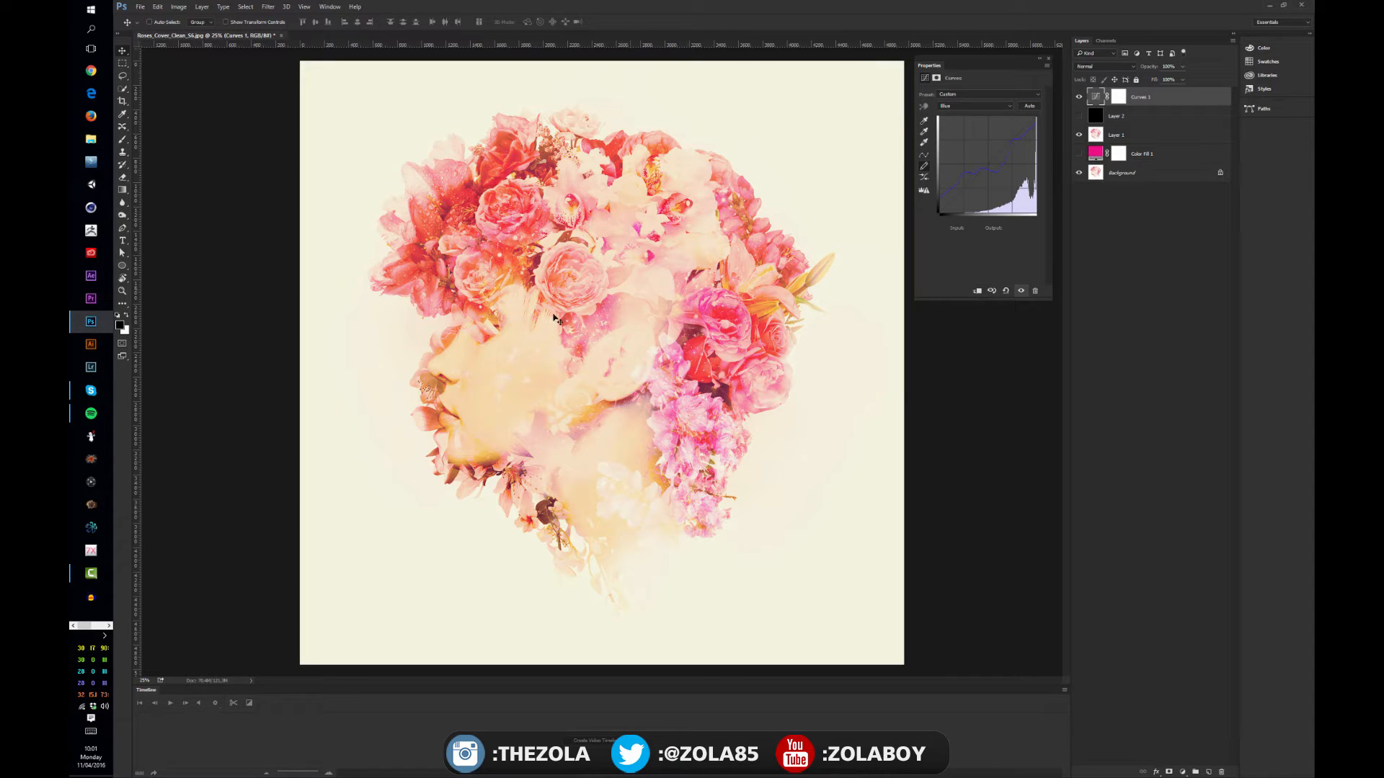
key("ctrl")
left_click(1029, 109)
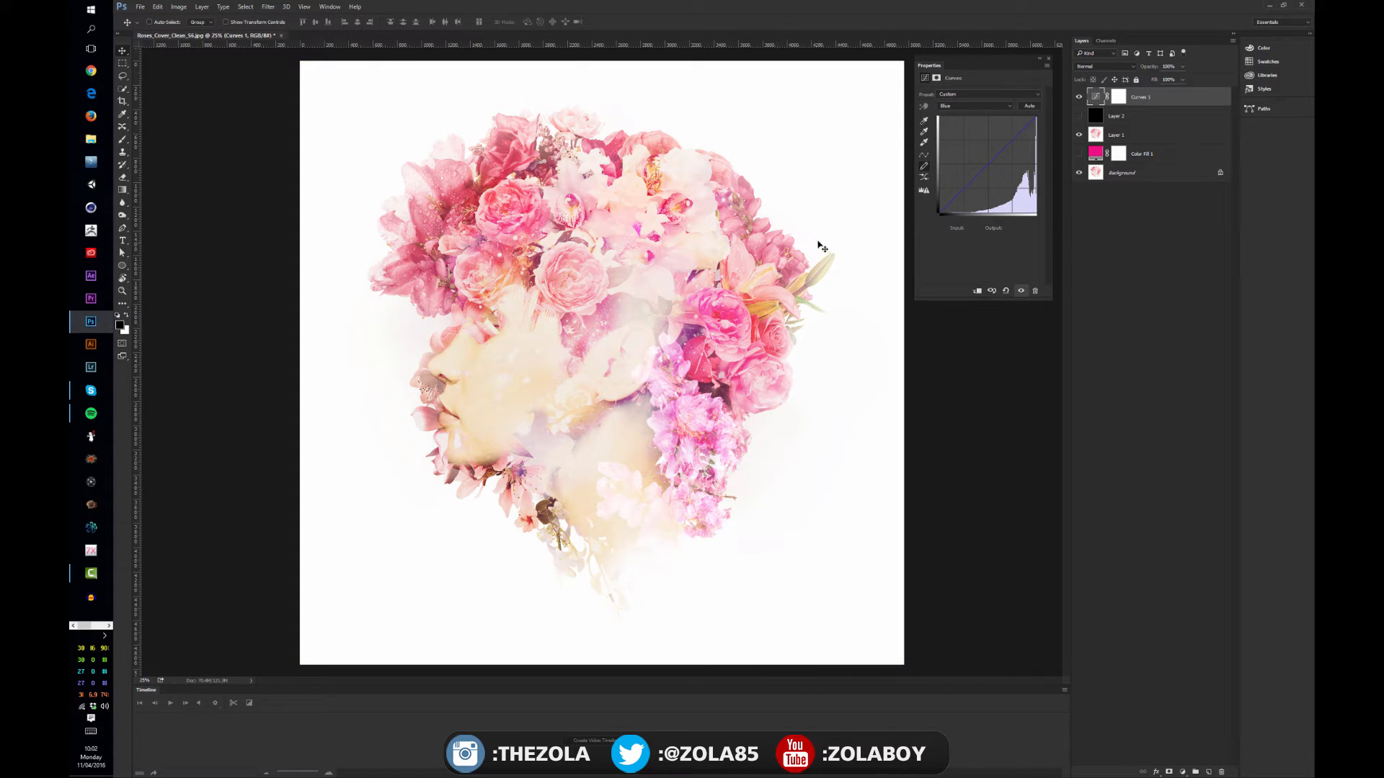
left_click(1186, 273)
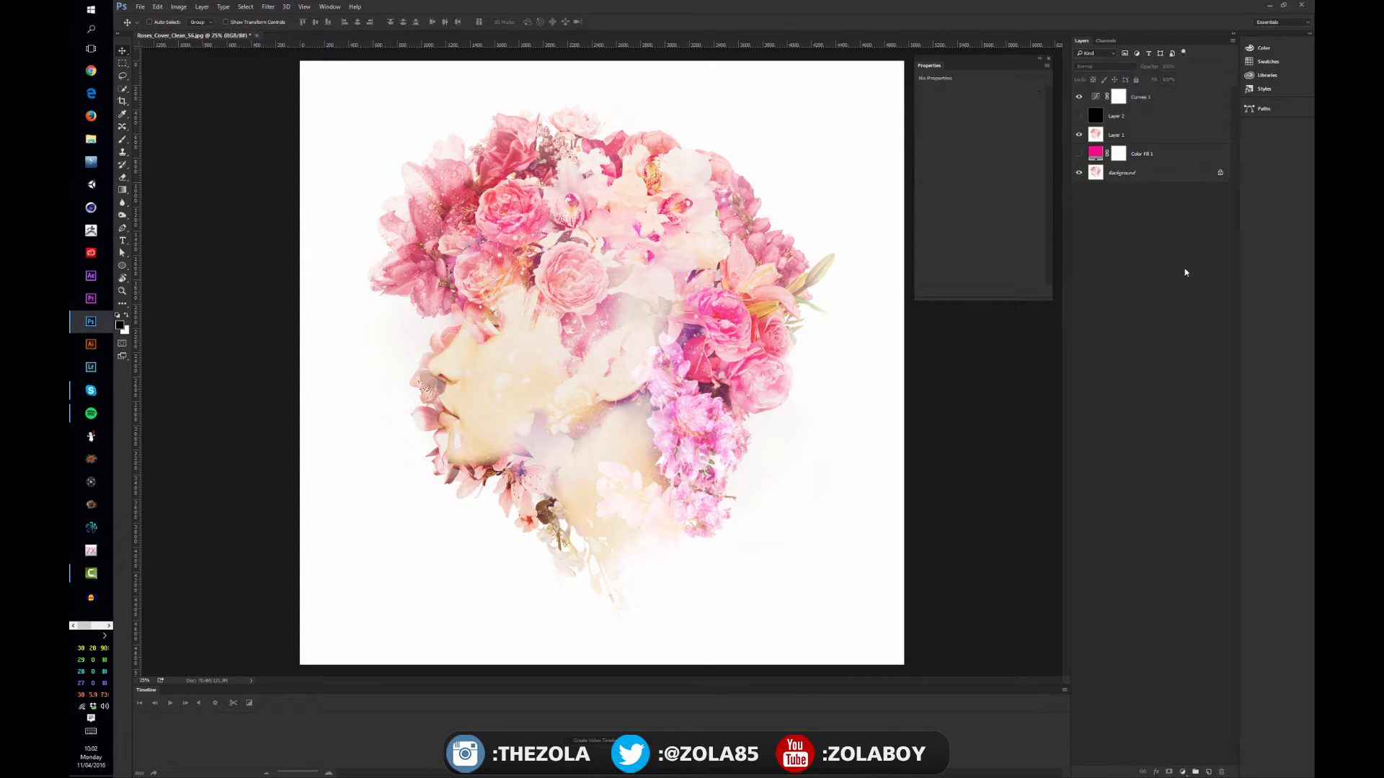
left_click(1079, 97)
Add a Levels adjustment layer, setting the black input level to about 97 and the midtones to about 0.71
left_click(1182, 772)
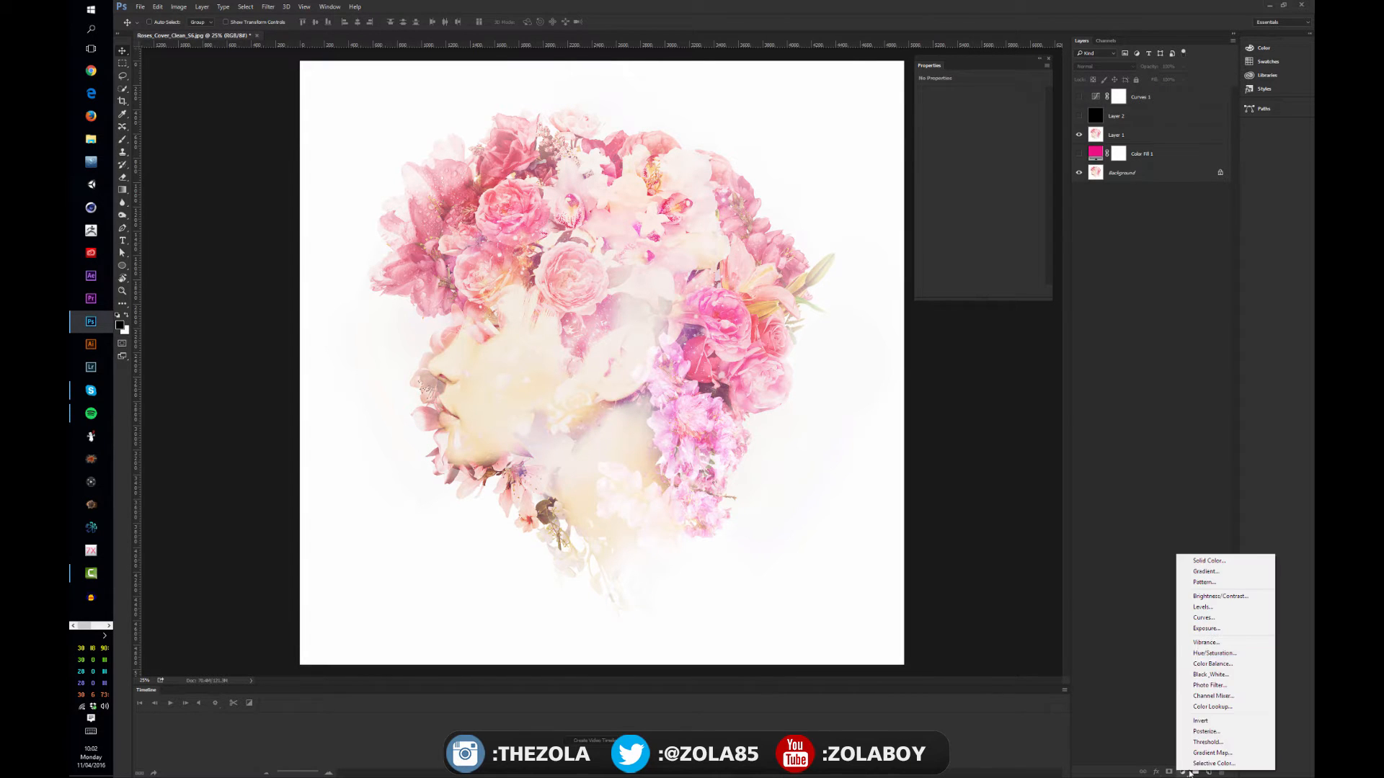
left_click(1219, 609)
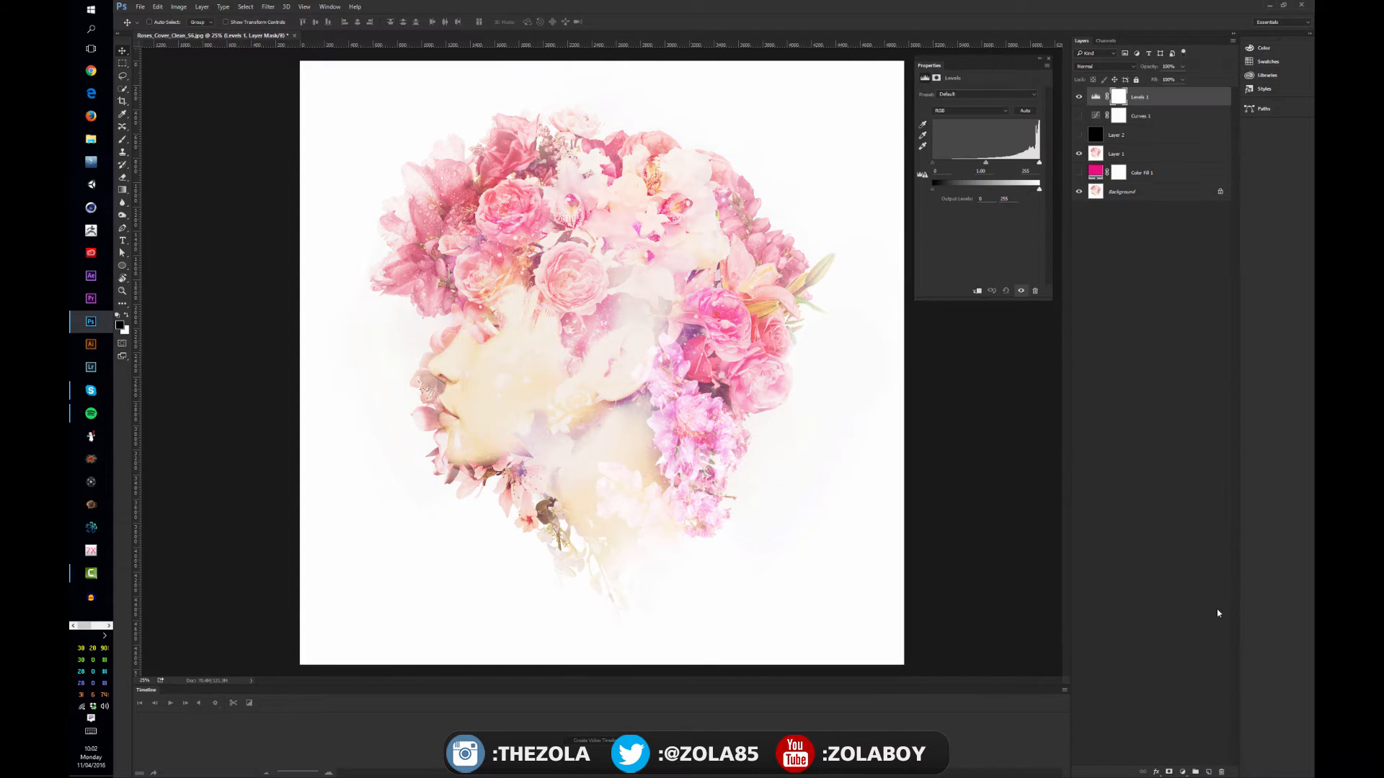
left_click(1096, 98)
left_click_drag(985, 163, 1015, 164)
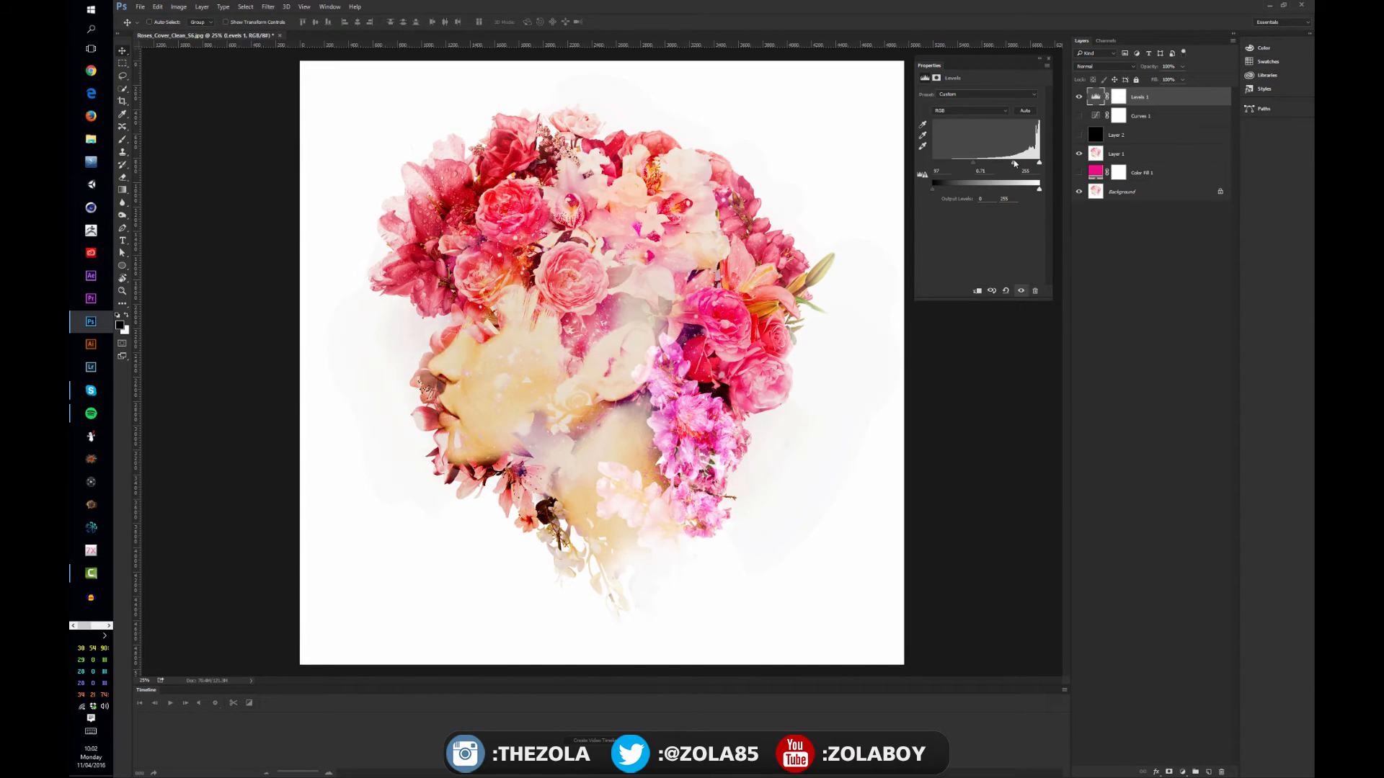
Try the Levels output sliders, switch to the Red channel, and lower its midtones to about 0.21 and its white input level
mouse_move(933, 190)
left_mouse_down()
mouse_move(1031, 190)
mouse_move(925, 201)
left_mouse_up()
left_click_drag(1038, 190, 1072, 187)
left_click(993, 112)
left_click(984, 127)
mouse_move(1038, 163)
left_mouse_down()
mouse_move(1000, 166)
mouse_move(1019, 169)
left_mouse_up()
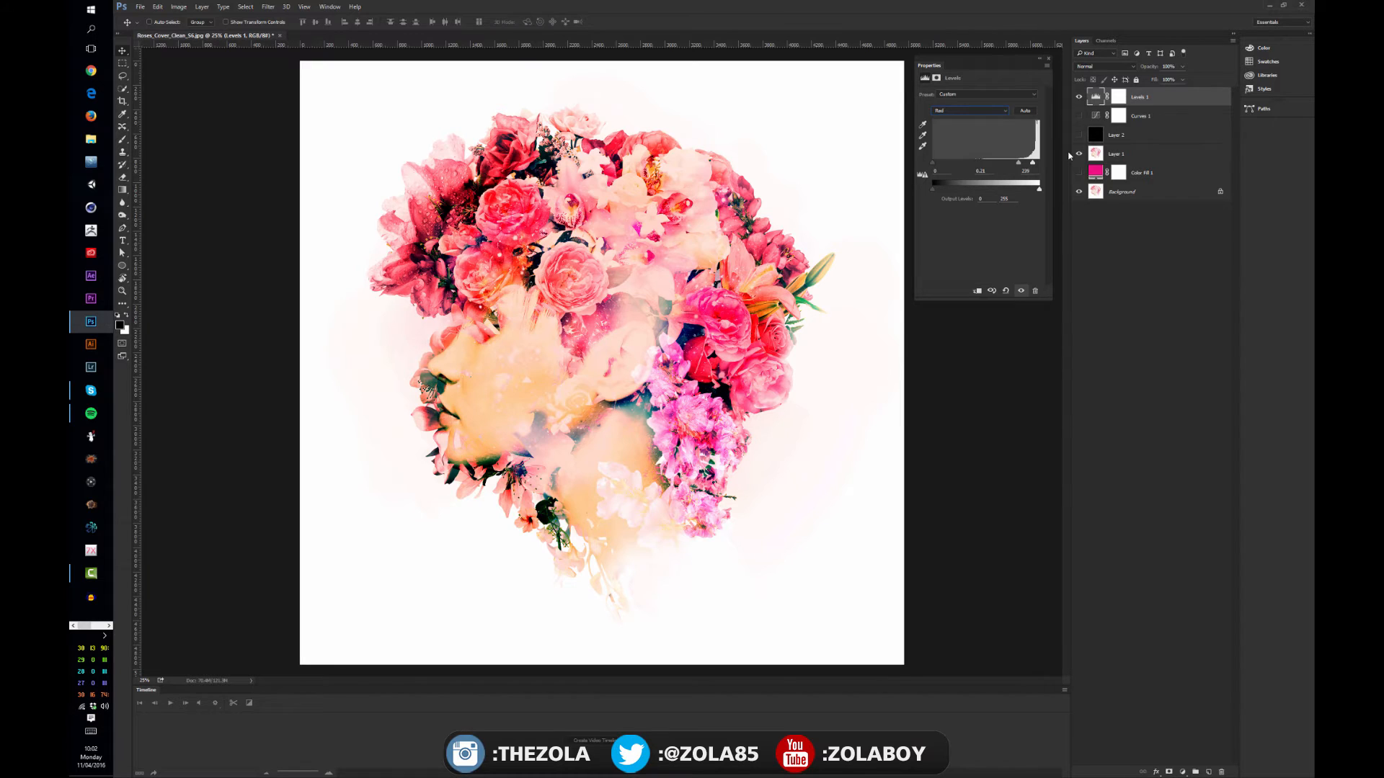
Lower the Levels layer's opacity, try the Soft Light blend mode, and set the blend mode to Multiply
left_click(1182, 67)
left_click_drag(1182, 79, 1159, 83)
left_click(1113, 70)
left_click(1113, 68)
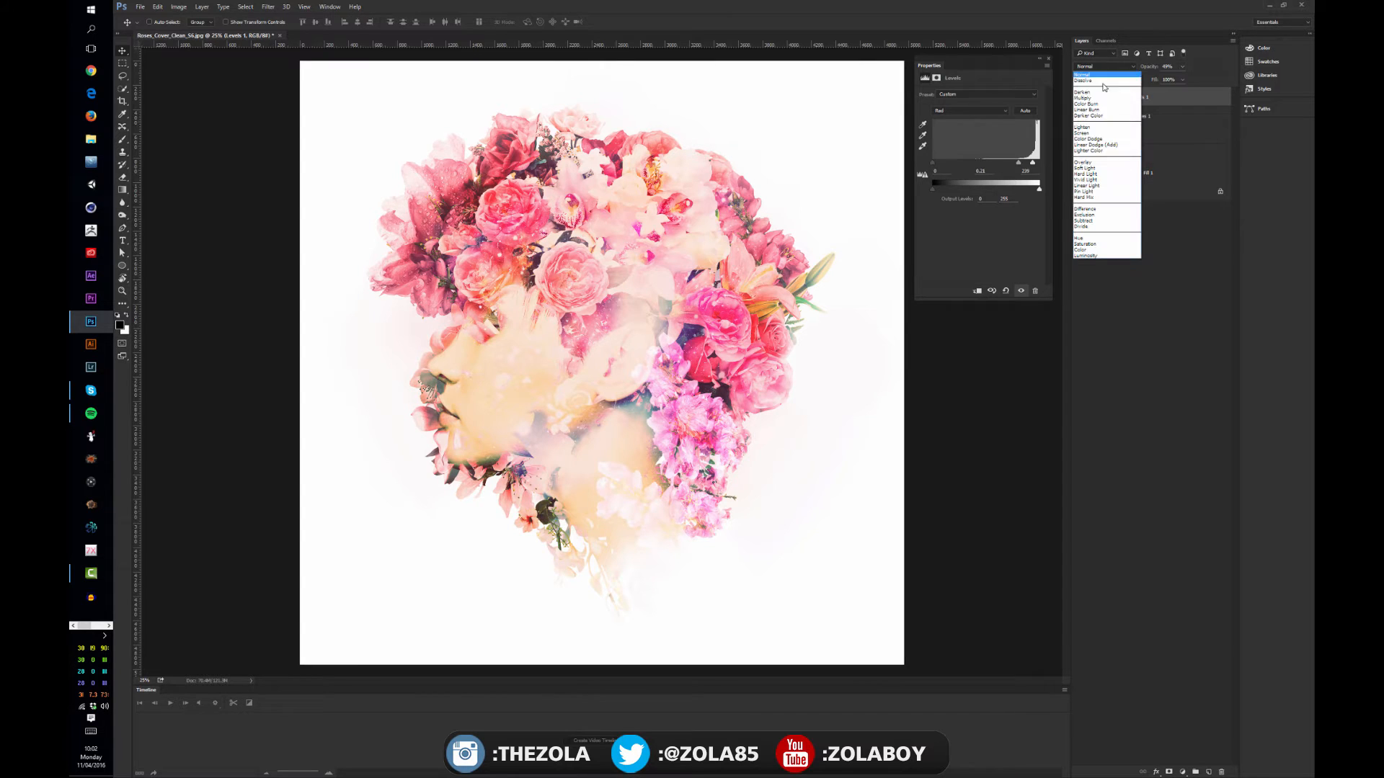
left_click(1094, 169)
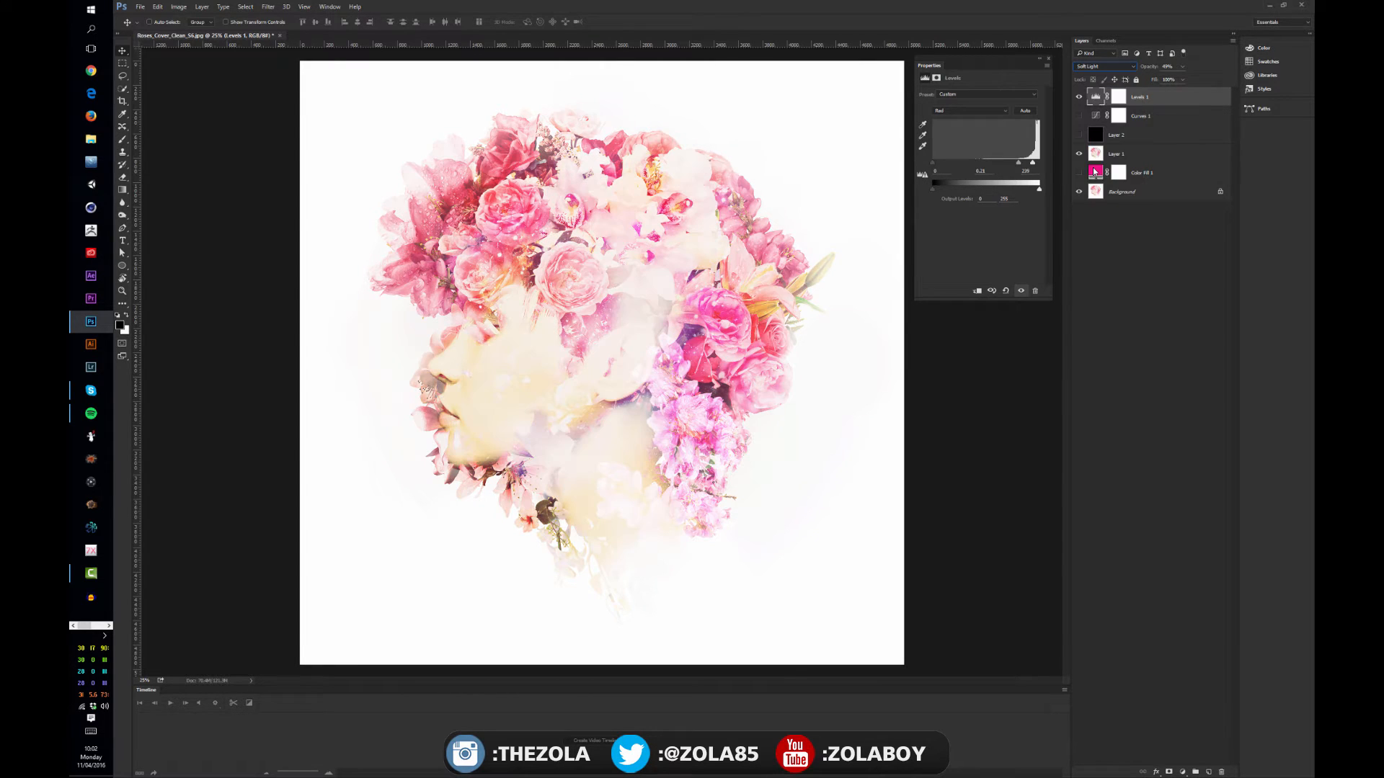
left_click(1113, 67)
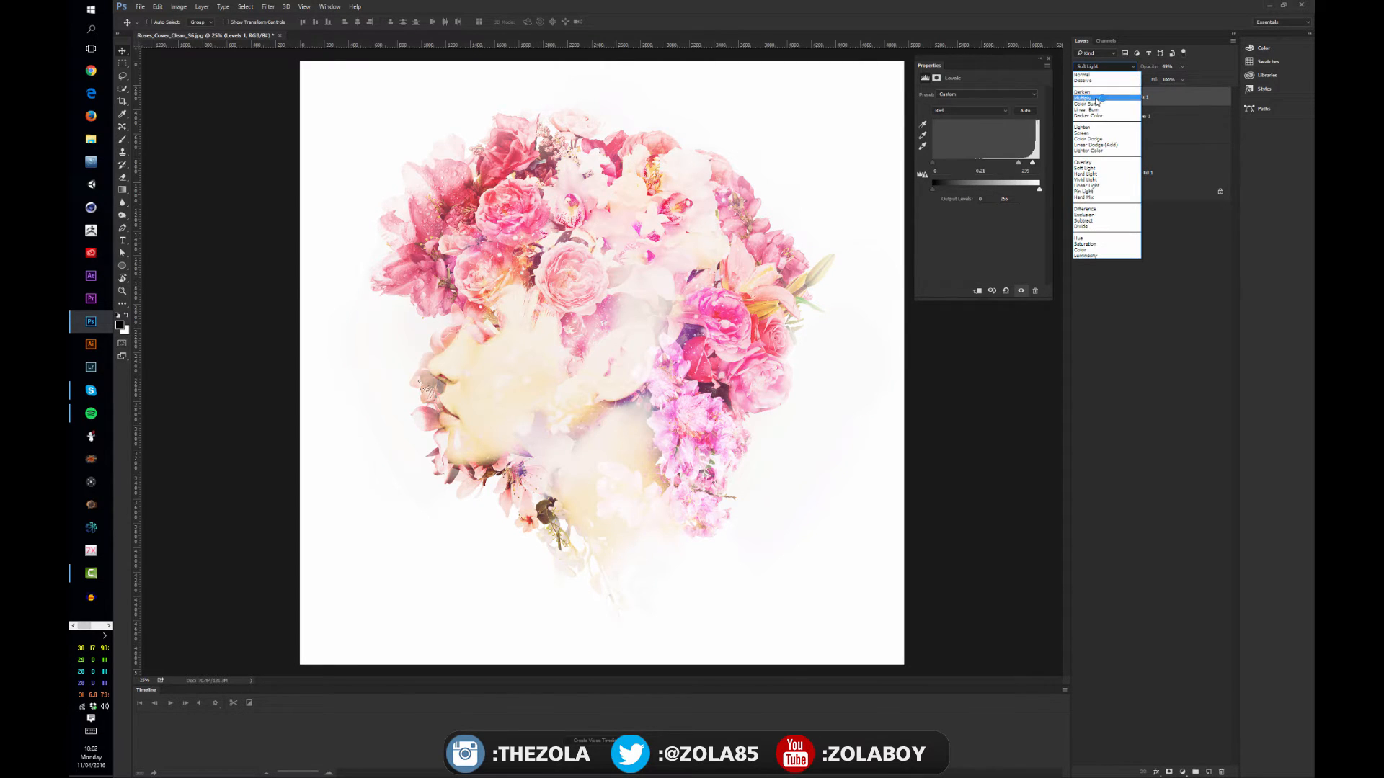
left_click(1097, 101)
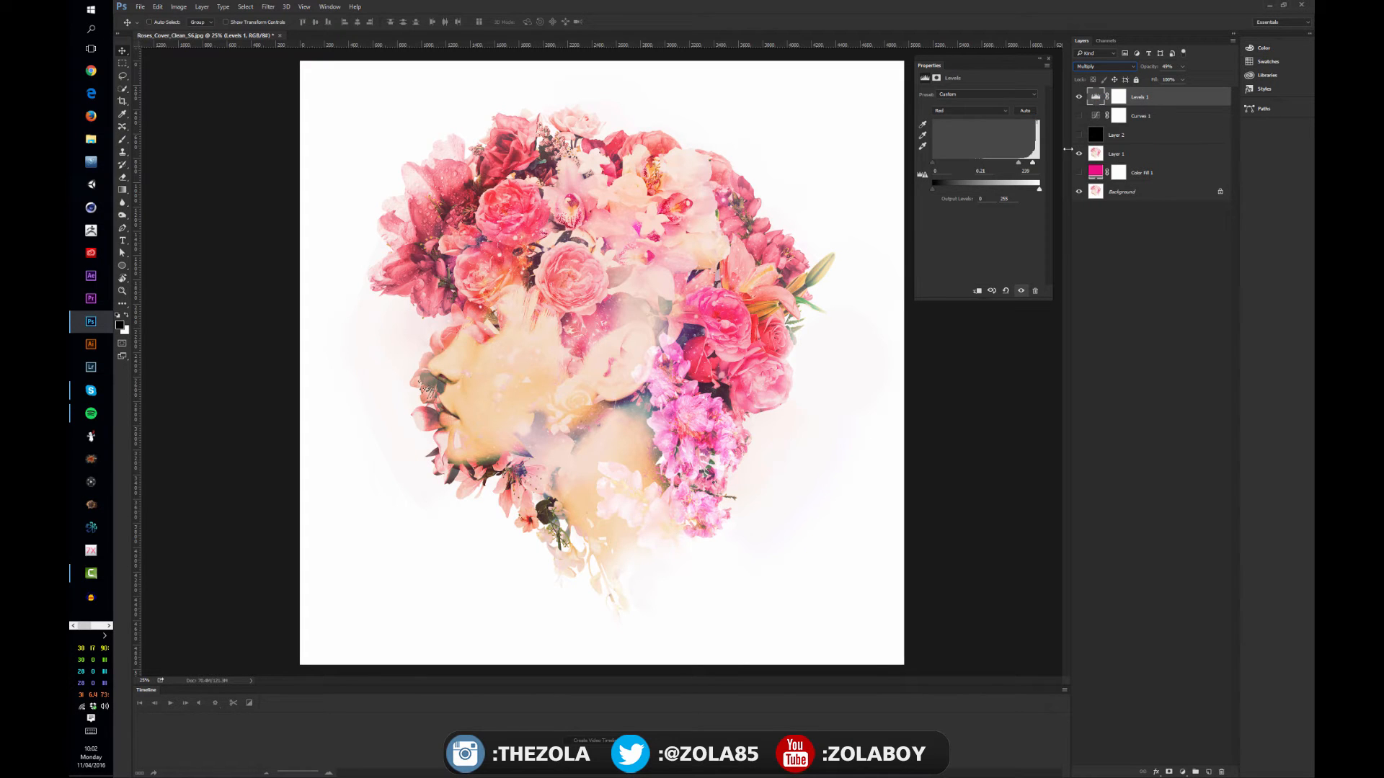
Compare the image with the Levels and Curves layers shown and hidden, leaving both hidden
left_click(1080, 97)
left_click(1080, 98)
left_click(1080, 96)
left_click(1079, 96)
left_click(1079, 97)
key("alt+v")
left_click(1081, 119)
left_click(1081, 120)
left_click(1079, 116)
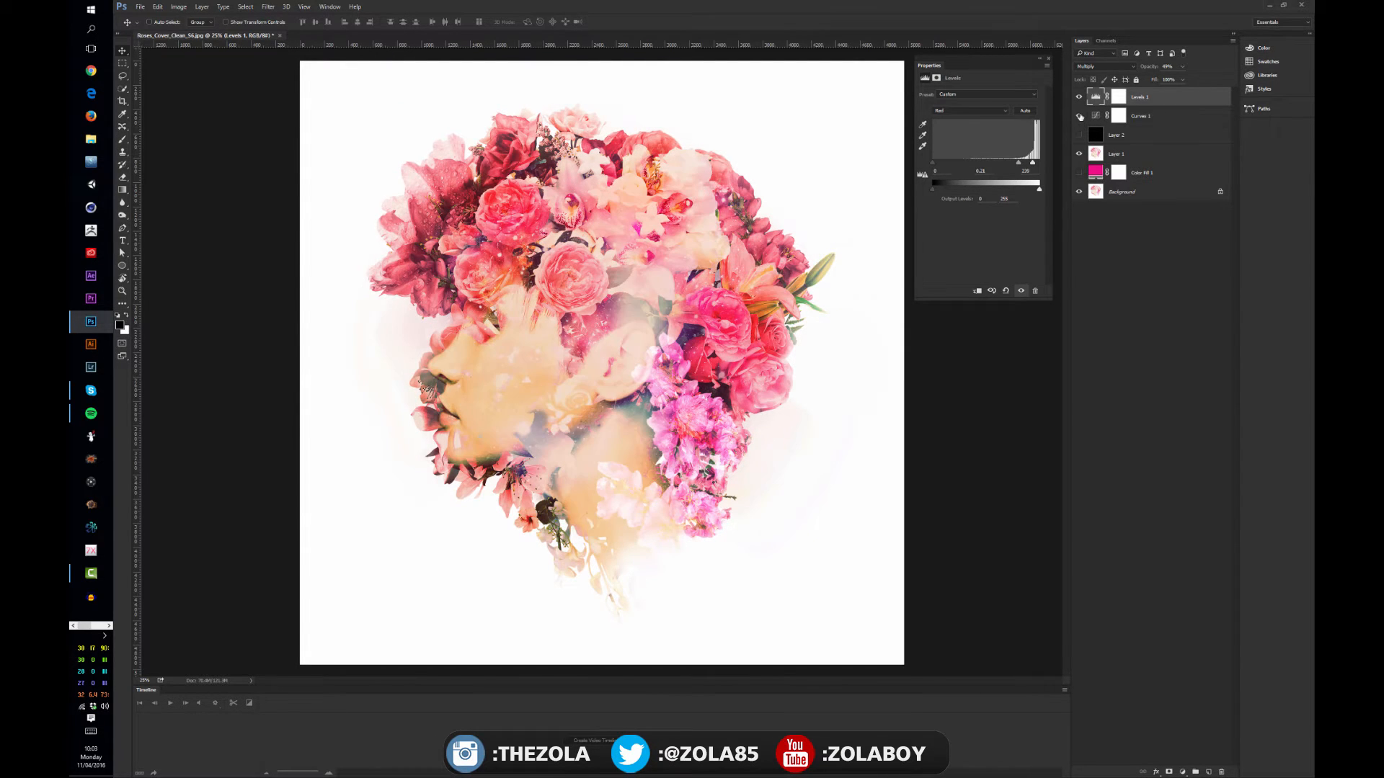
left_click_drag(1079, 116, 1080, 98)
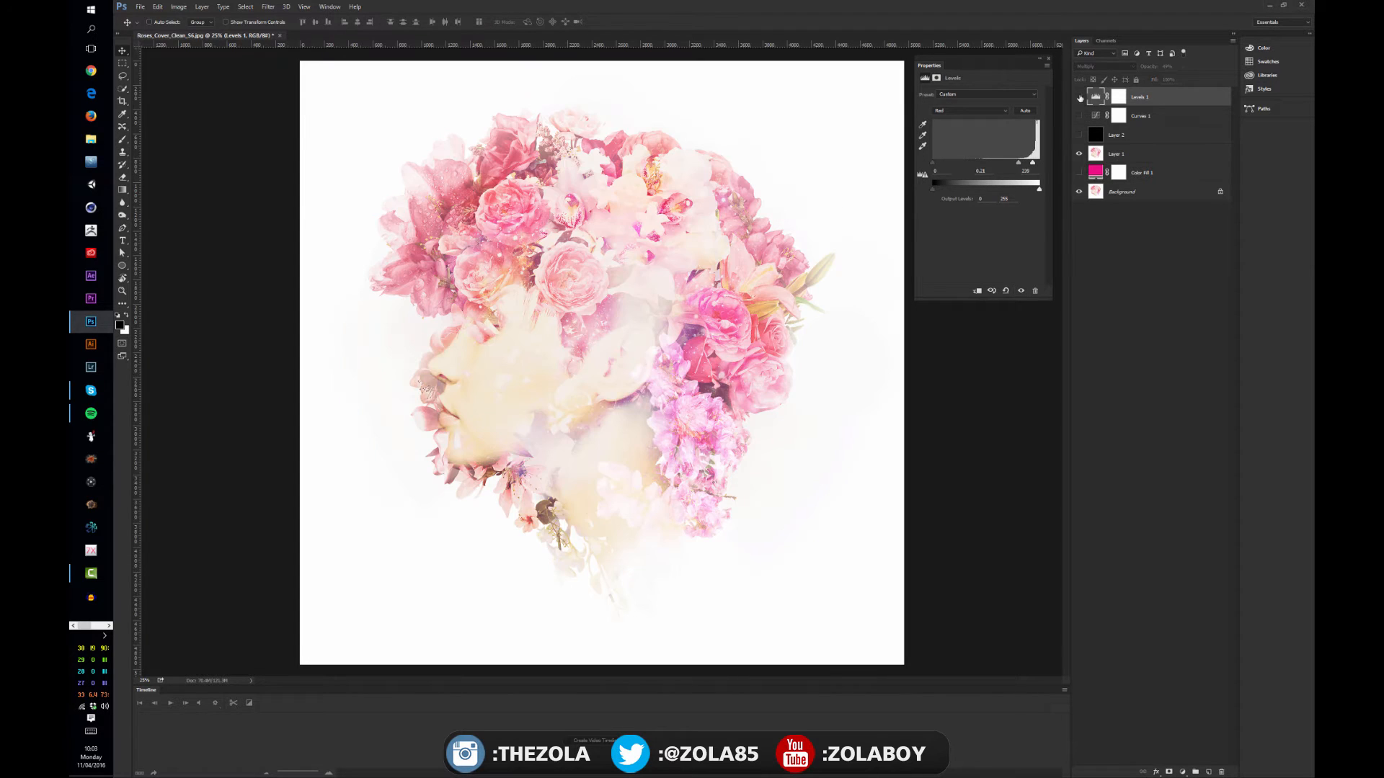
Add a Vibrance adjustment layer, adjust its vibrance and saturation amounts, and hide the layer
left_click(1183, 773)
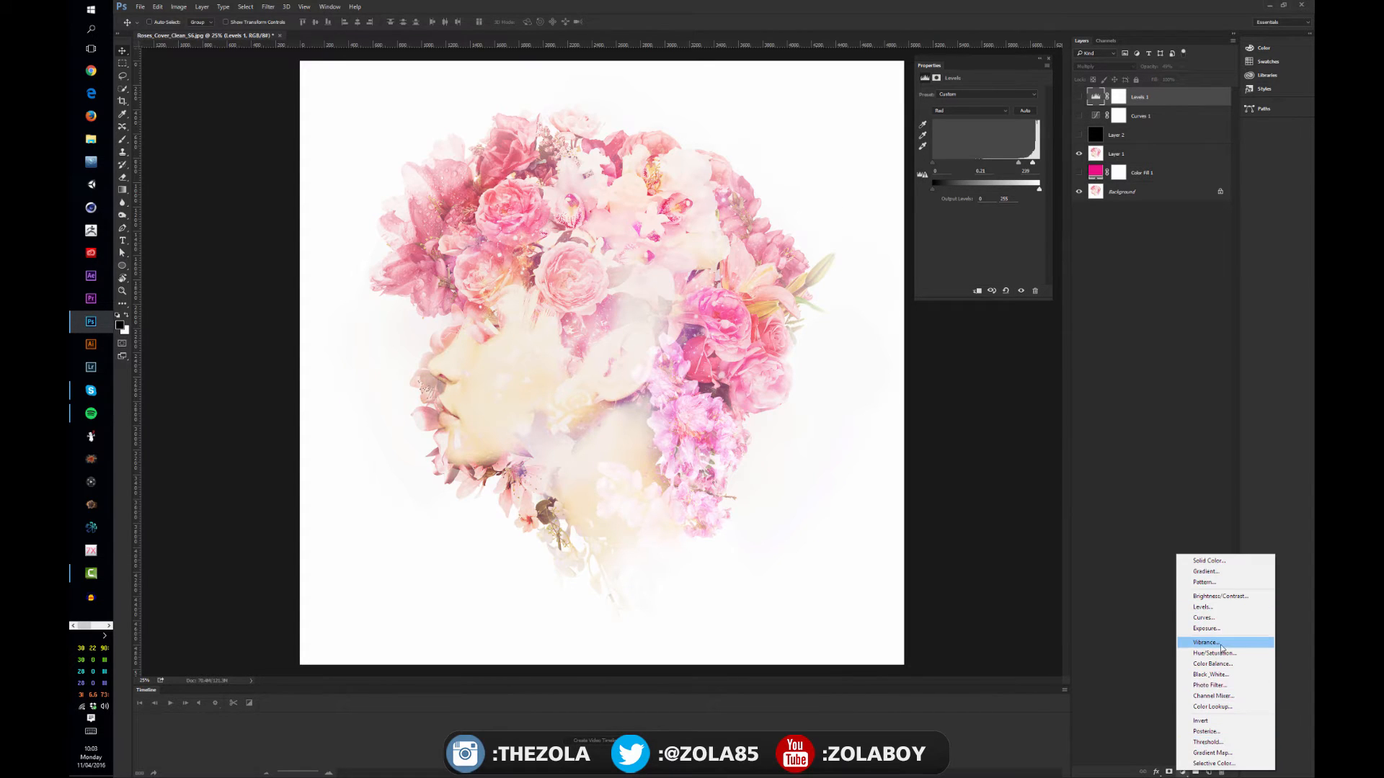
left_click(1219, 643)
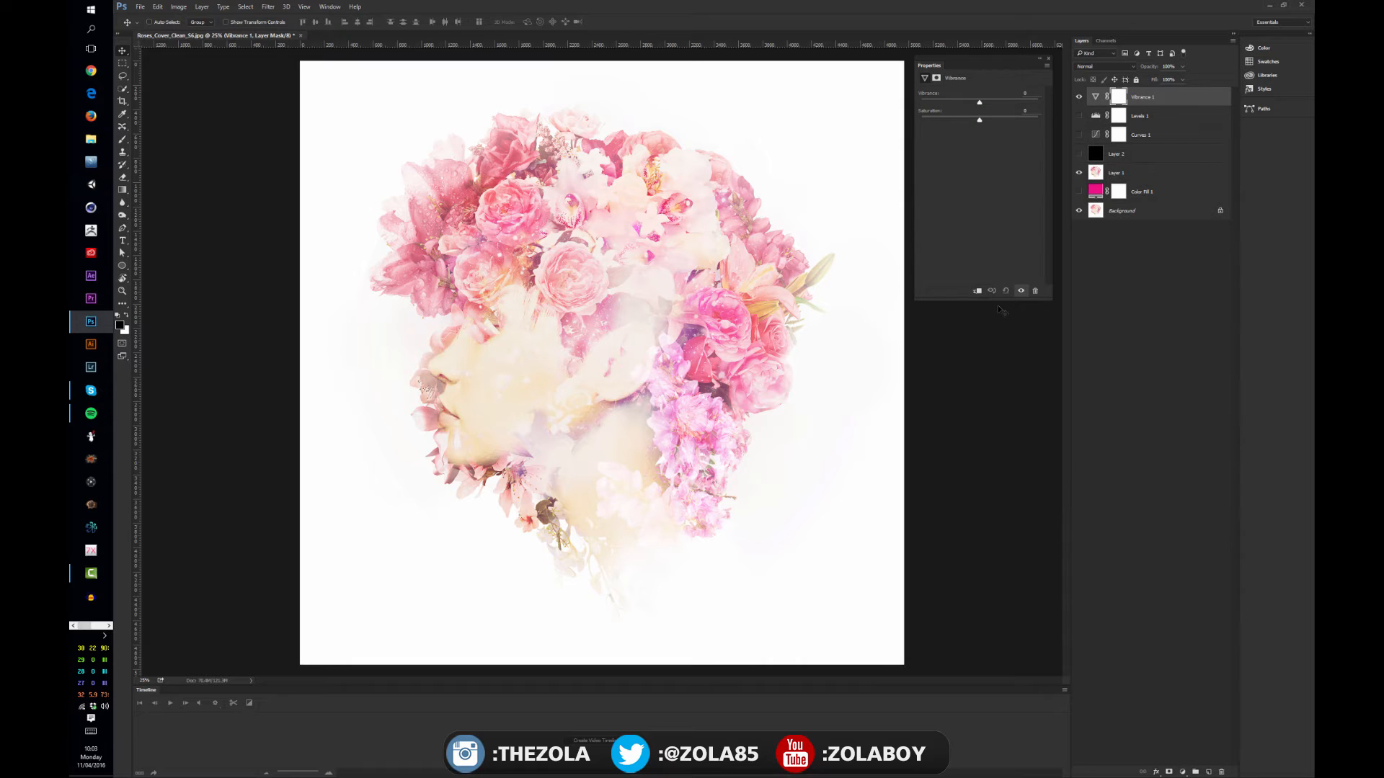
left_click_drag(979, 121, 1037, 103)
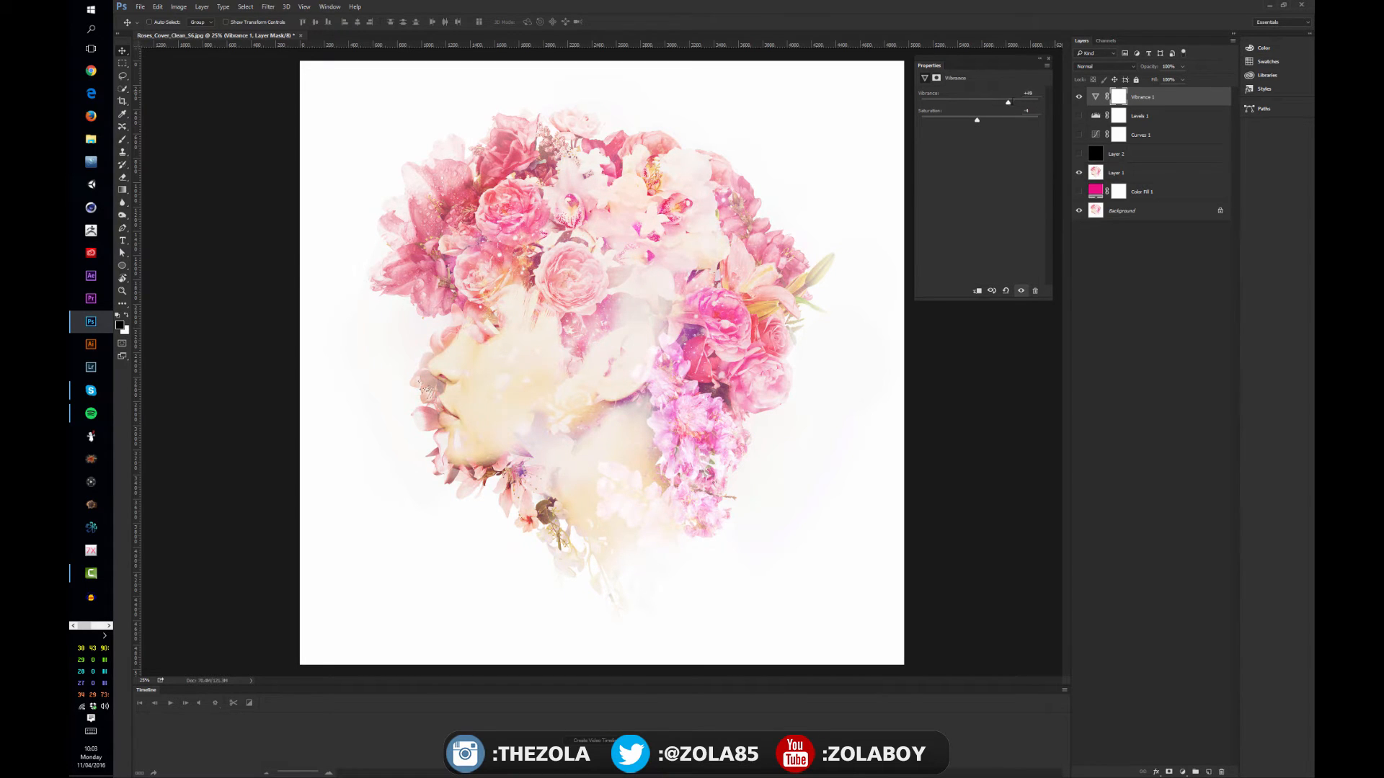
left_click_drag(1036, 103, 1028, 103)
left_click(1181, 381)
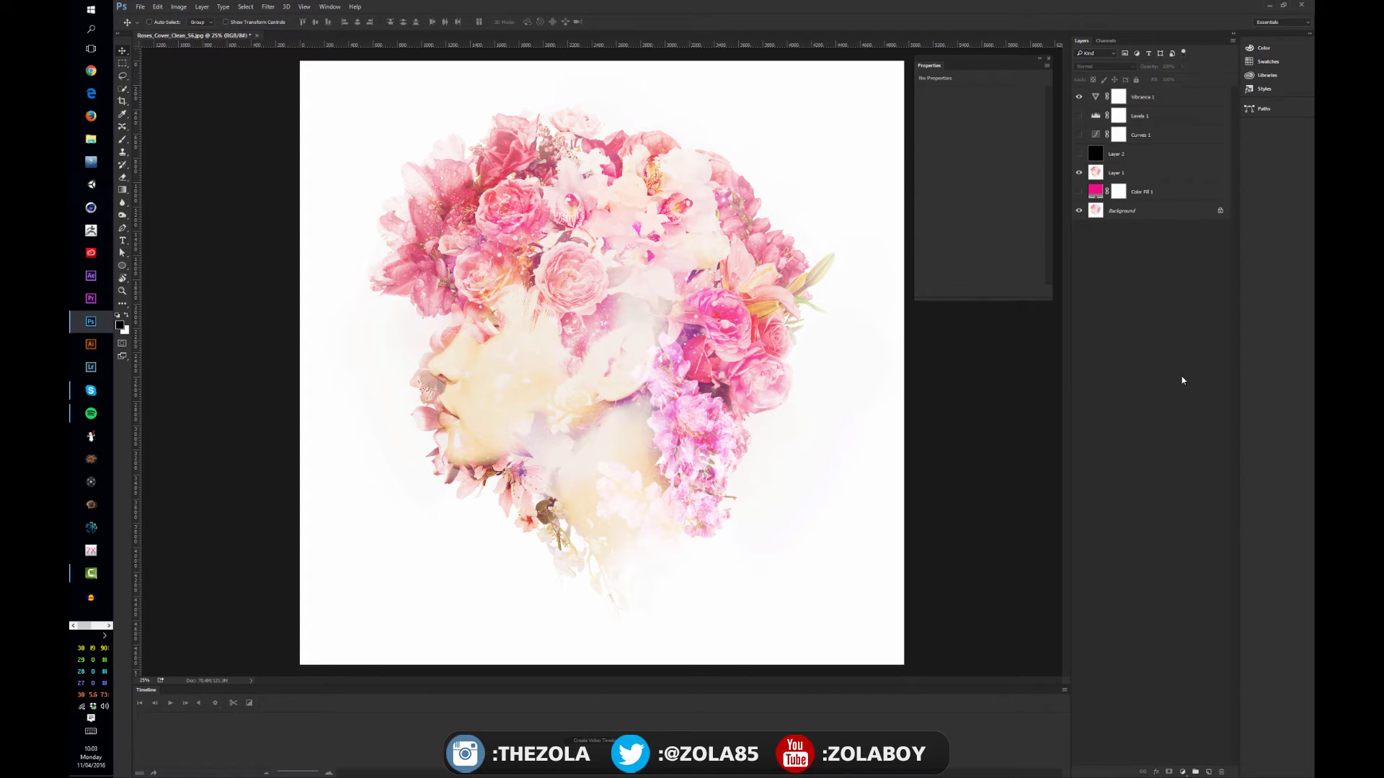
left_click(1079, 96)
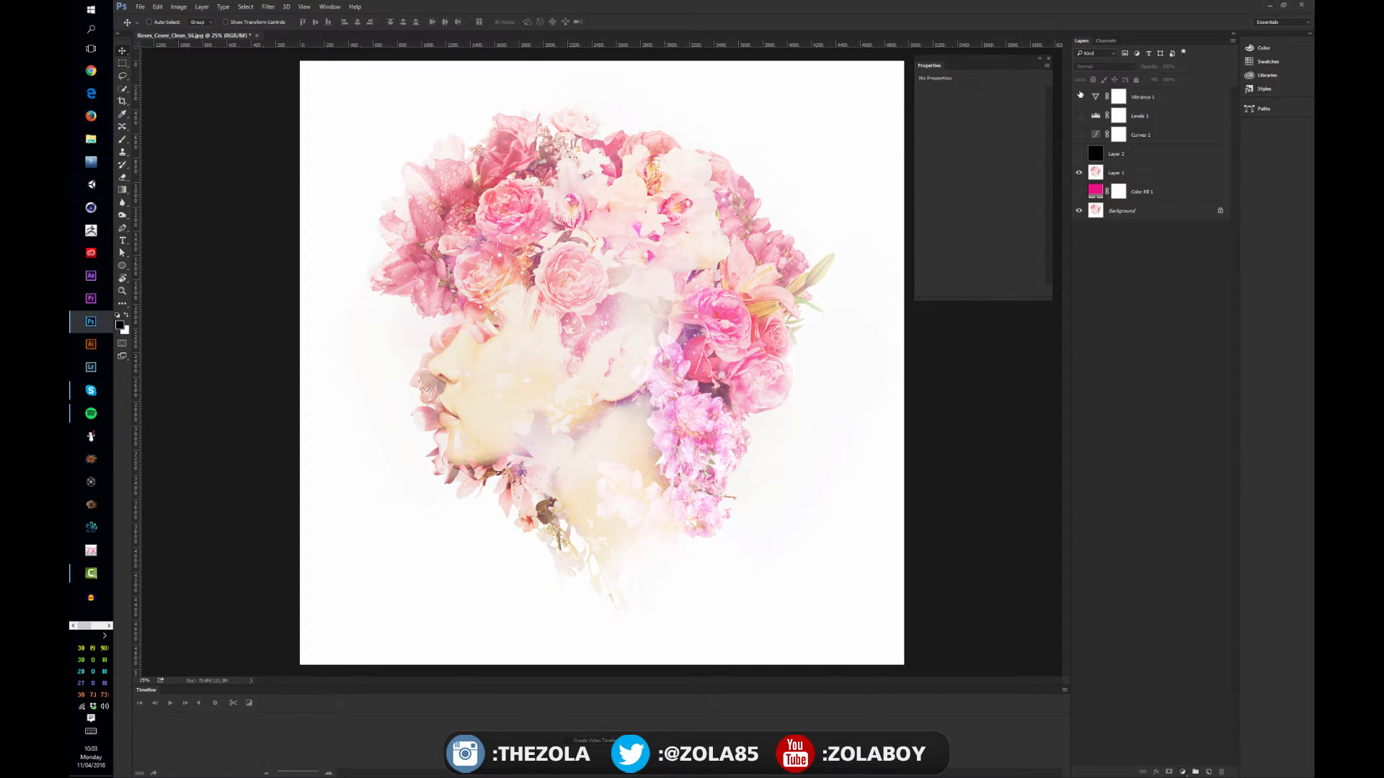
Add a Hue/Saturation adjustment layer, try a strong negative hue shift, and set hue to +2 and saturation to about +16
left_click(1182, 772)
left_click(1233, 670)
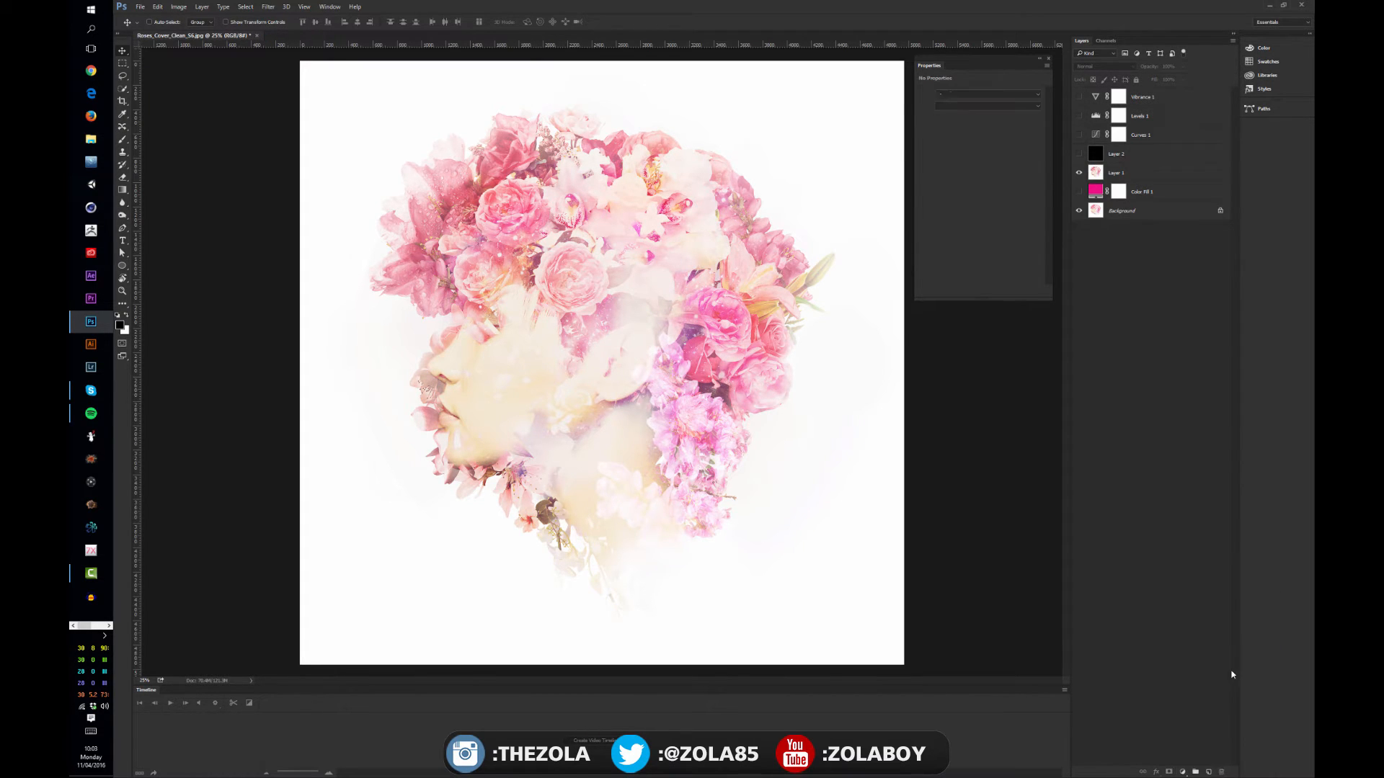
mouse_move(980, 128)
left_mouse_down()
mouse_move(919, 155)
mouse_move(982, 144)
left_mouse_up()
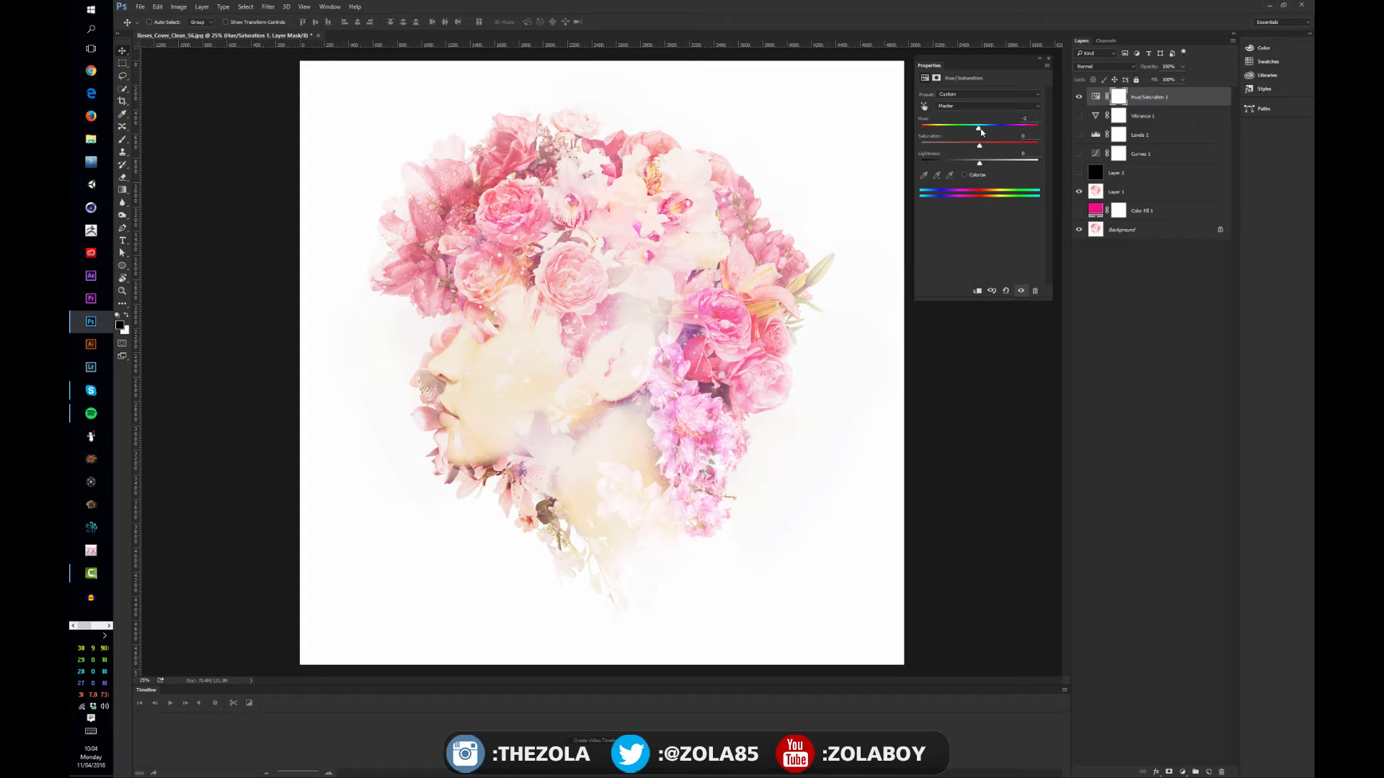
mouse_move(981, 132)
left_mouse_down()
mouse_move(938, 141)
mouse_move(990, 146)
left_mouse_up()
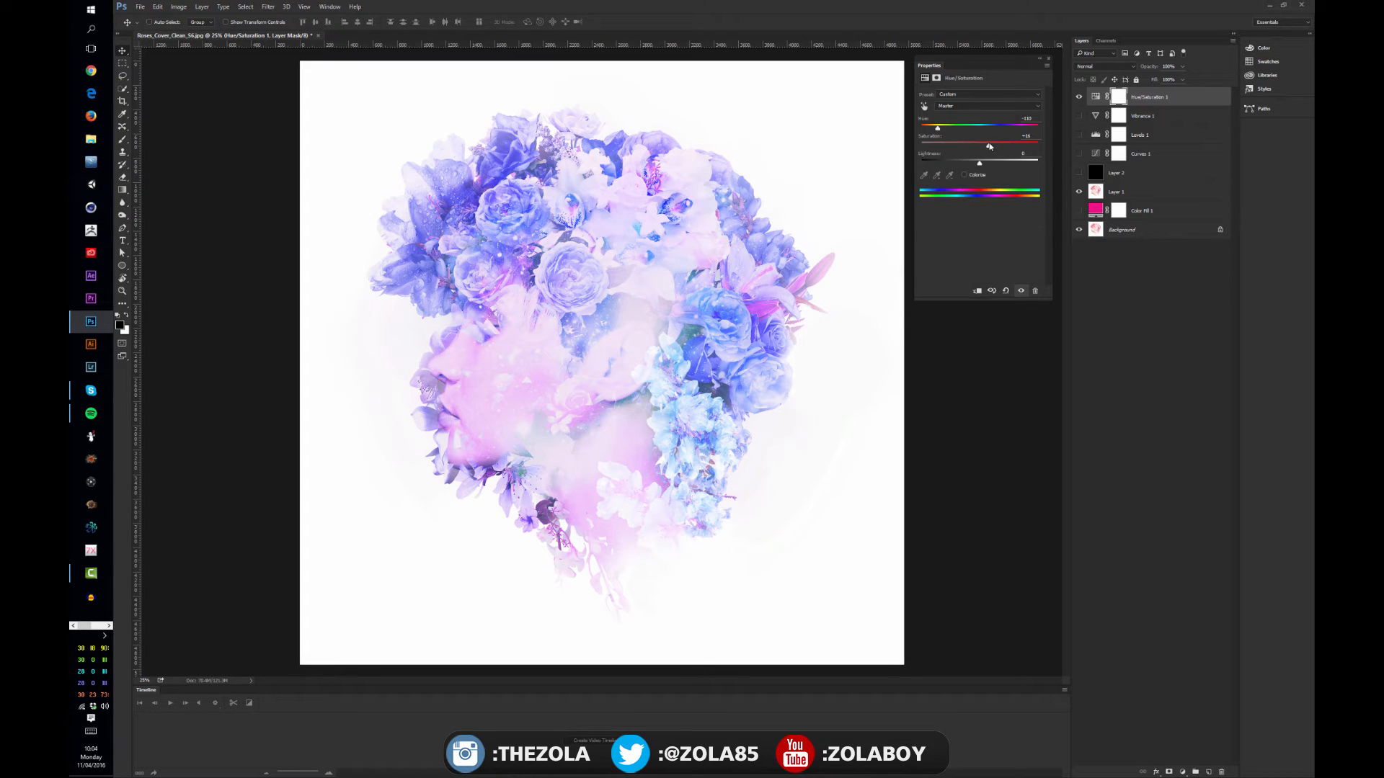
left_click_drag(938, 128, 979, 172)
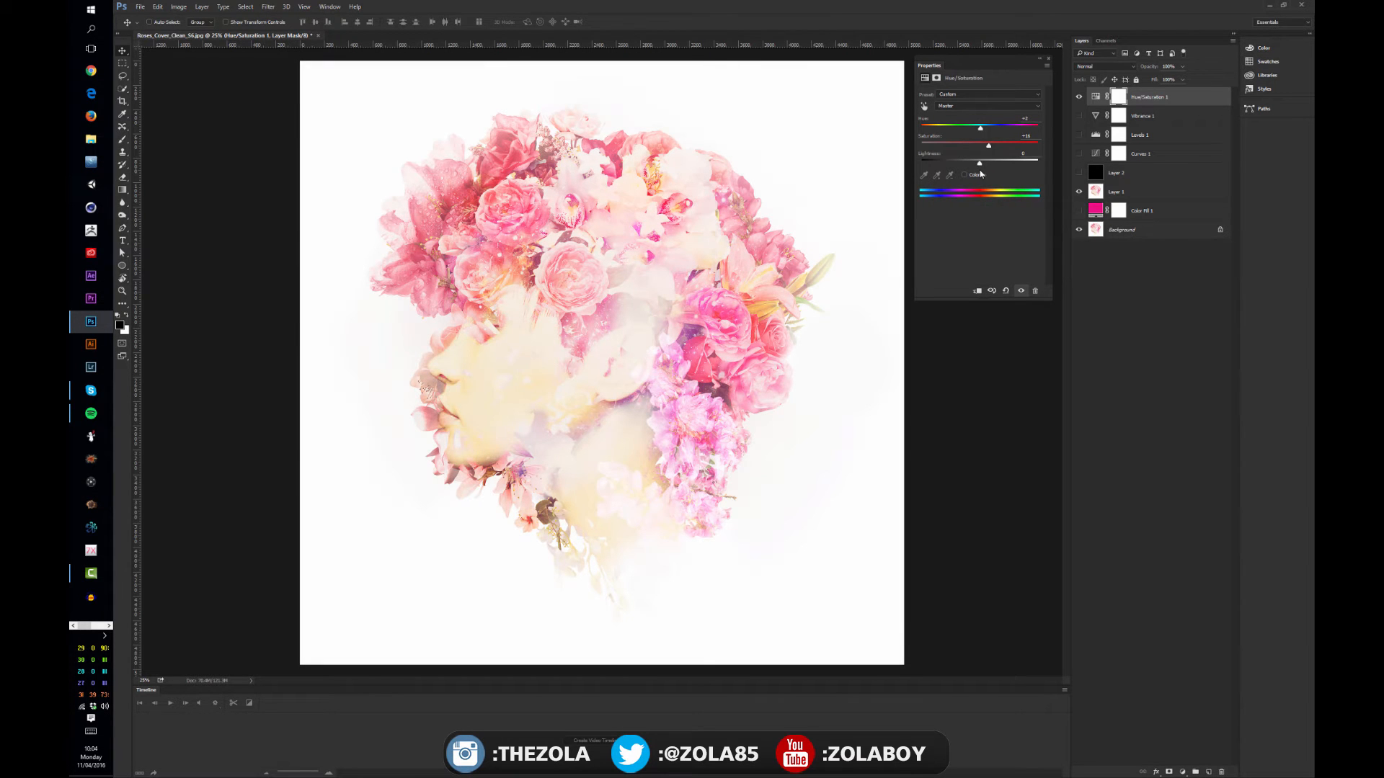
Colorize the image with the Hue/Saturation adjustment, using a saturation of about 70 and a purple hue of about 299
left_click(965, 174)
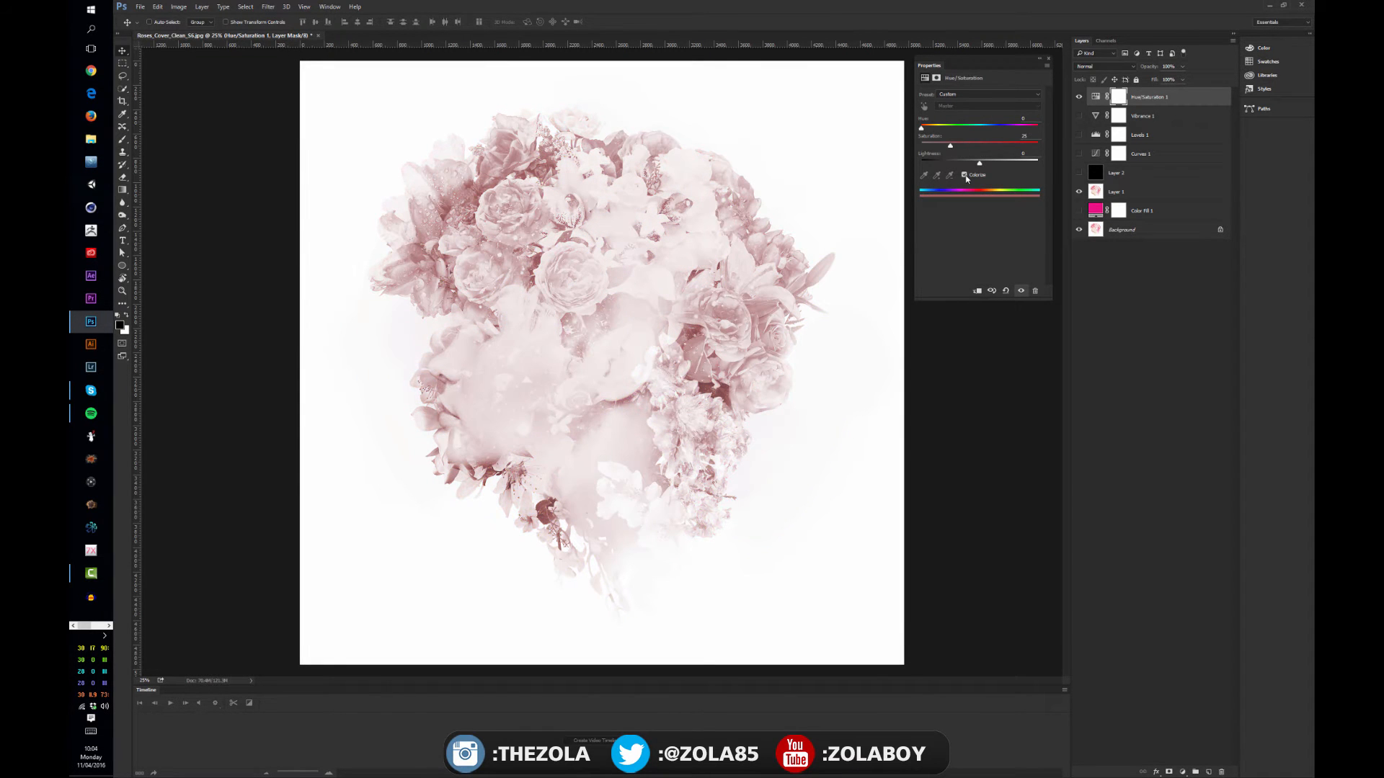
left_click_drag(950, 146, 1002, 146)
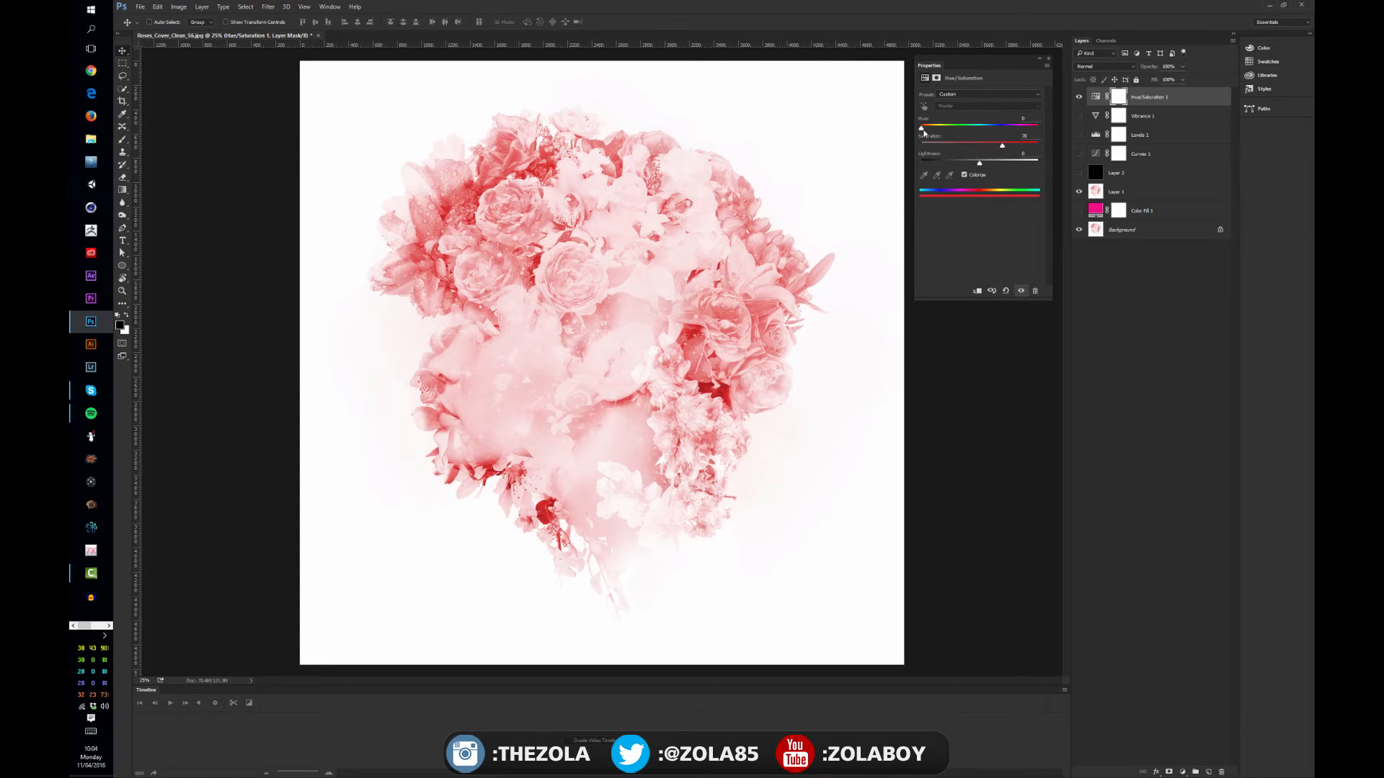
left_click_drag(922, 128, 1018, 128)
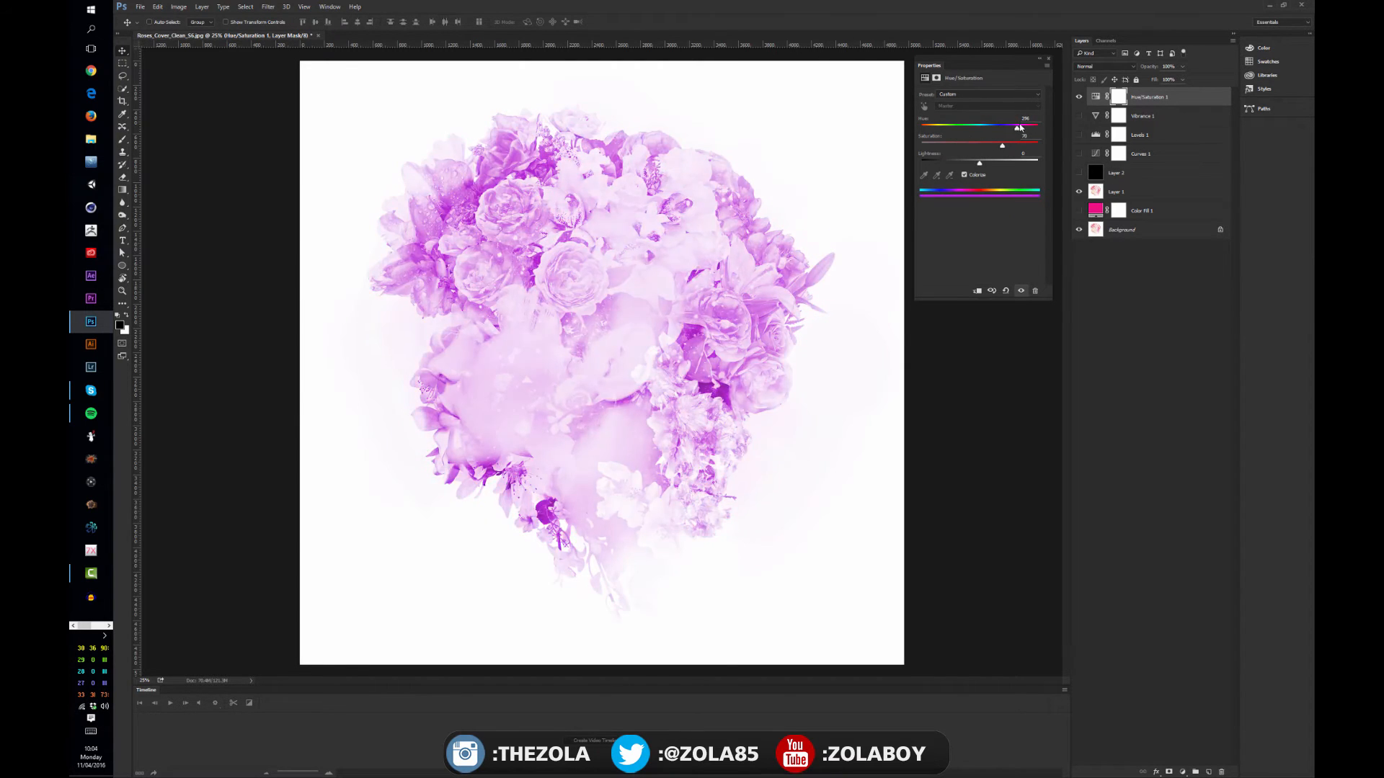
Try the Overlay and Multiply blend modes on the Hue/Saturation layer
left_click(1103, 66)
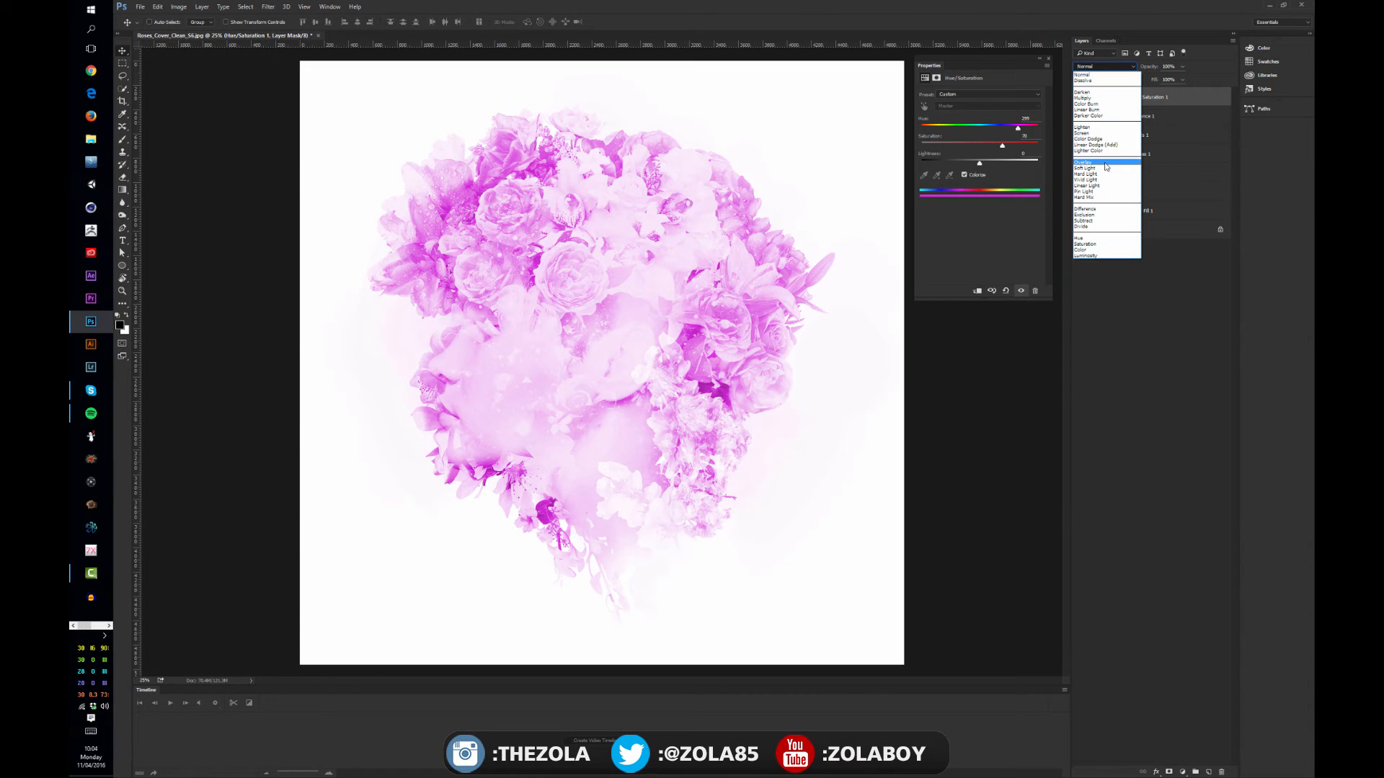
left_click(1085, 134)
left_click(1101, 69)
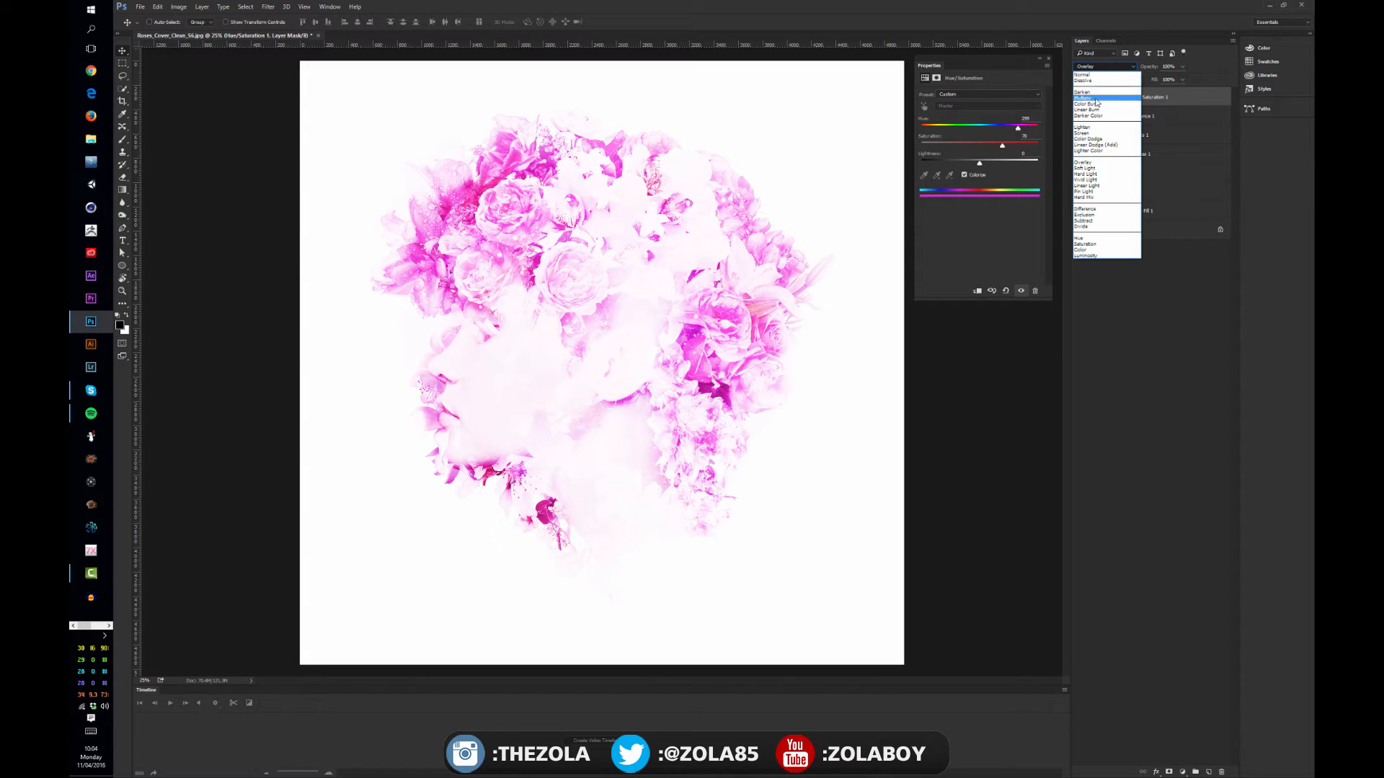
left_click(1090, 95)
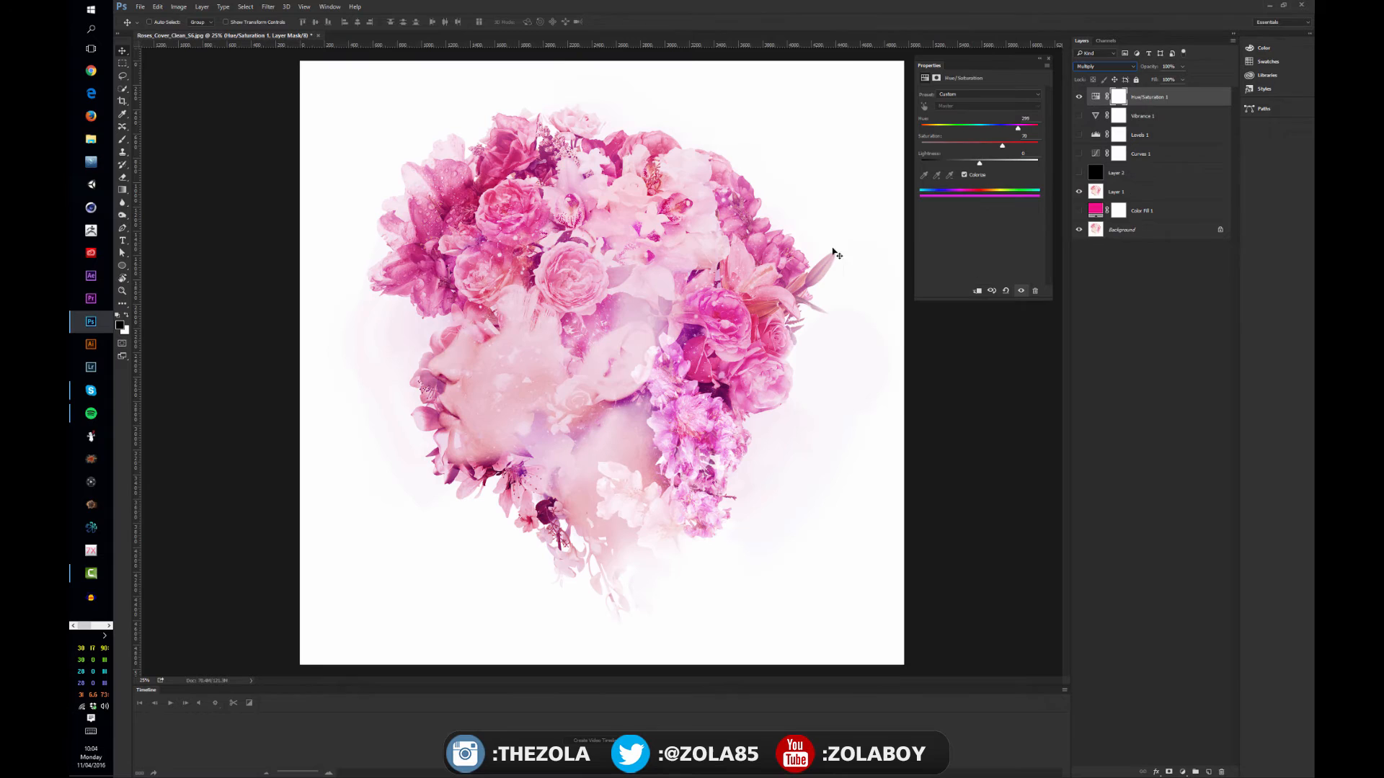
Compare the image with the Hue/Saturation layer hidden, and return its blend mode to Normal
left_click(1080, 97)
left_click(1080, 97)
left_click(1079, 97)
left_click(1079, 97)
left_click(1096, 67)
left_click(1092, 73)
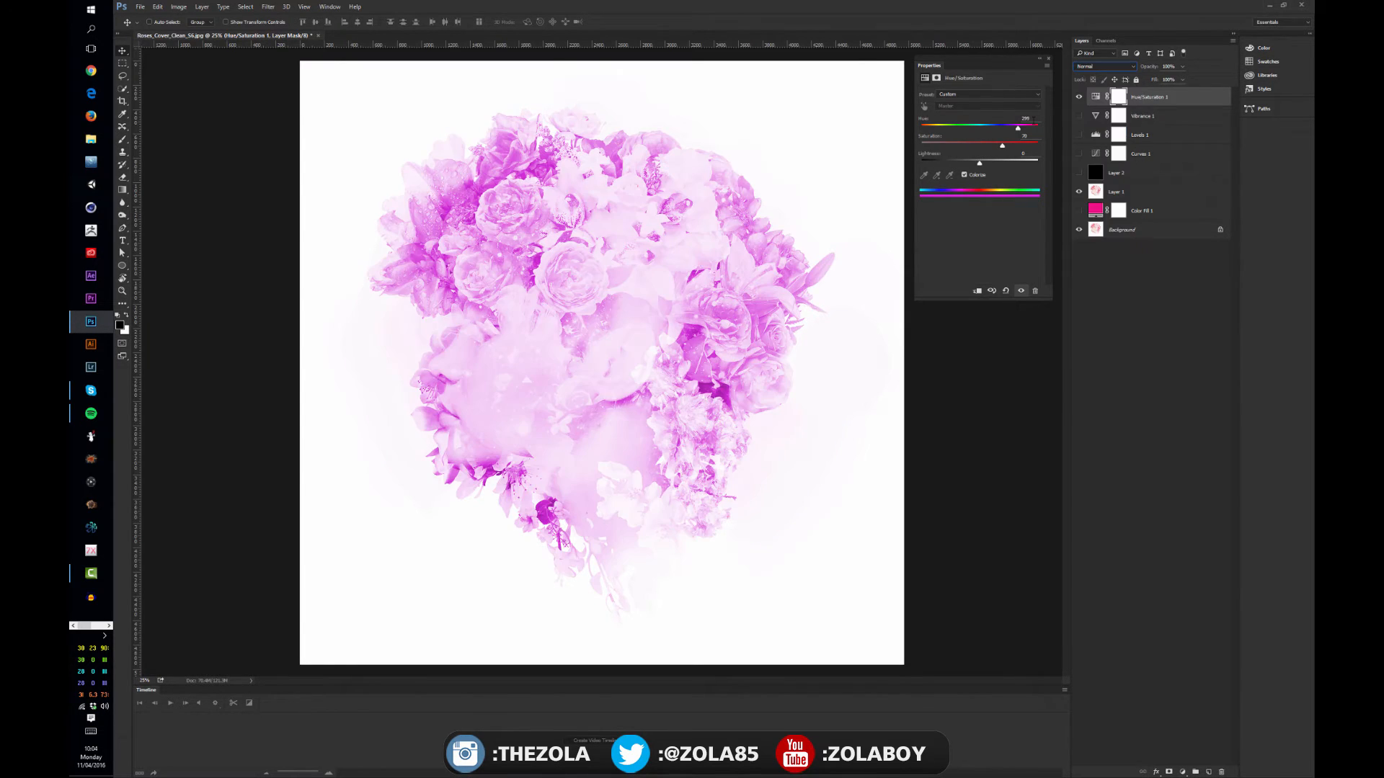
Browse the Hue/Saturation presets and reset the adjustment to the Default preset
left_click(965, 94)
left_click(949, 193)
left_click(958, 96)
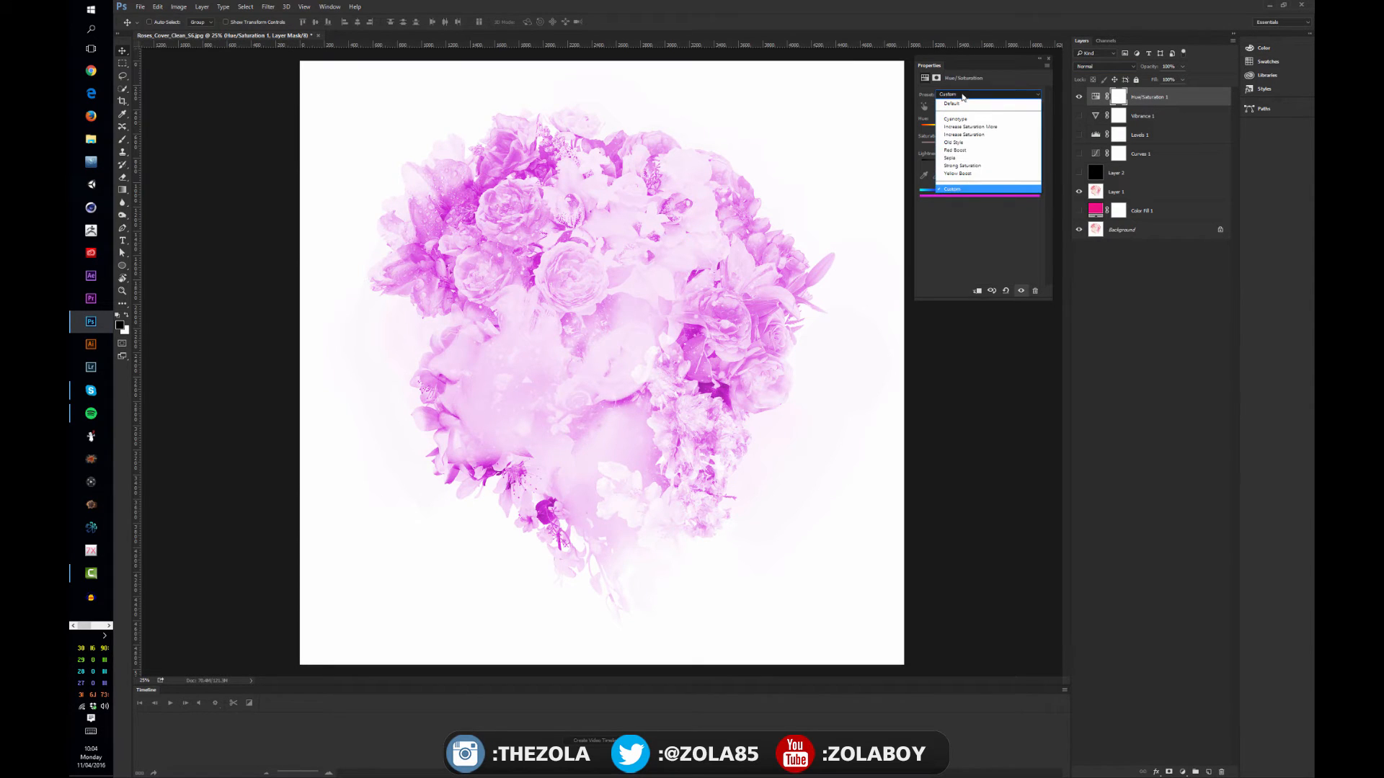
left_click(961, 105)
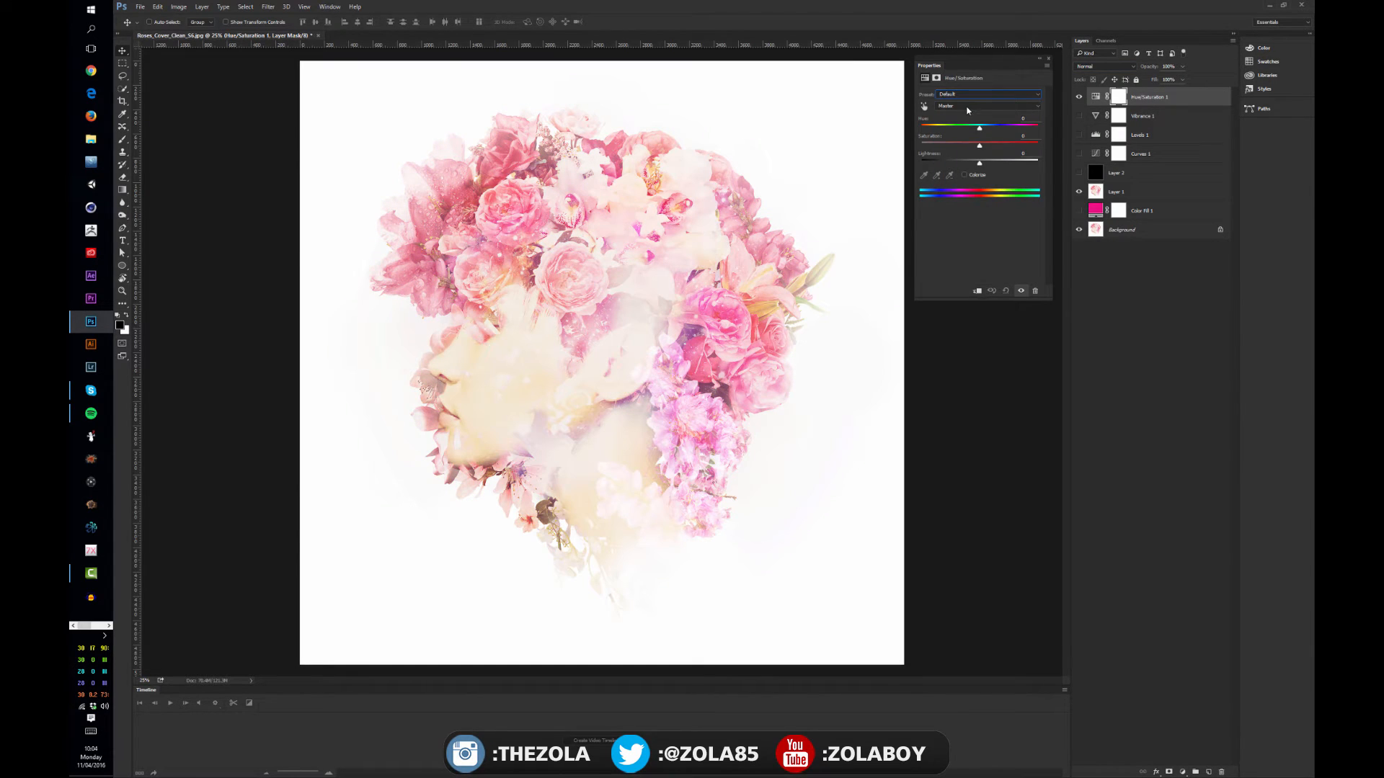
Limit the Hue/Saturation adjustment to the Reds and extend the affected color range toward the magentas
left_click(984, 104)
left_click(953, 124)
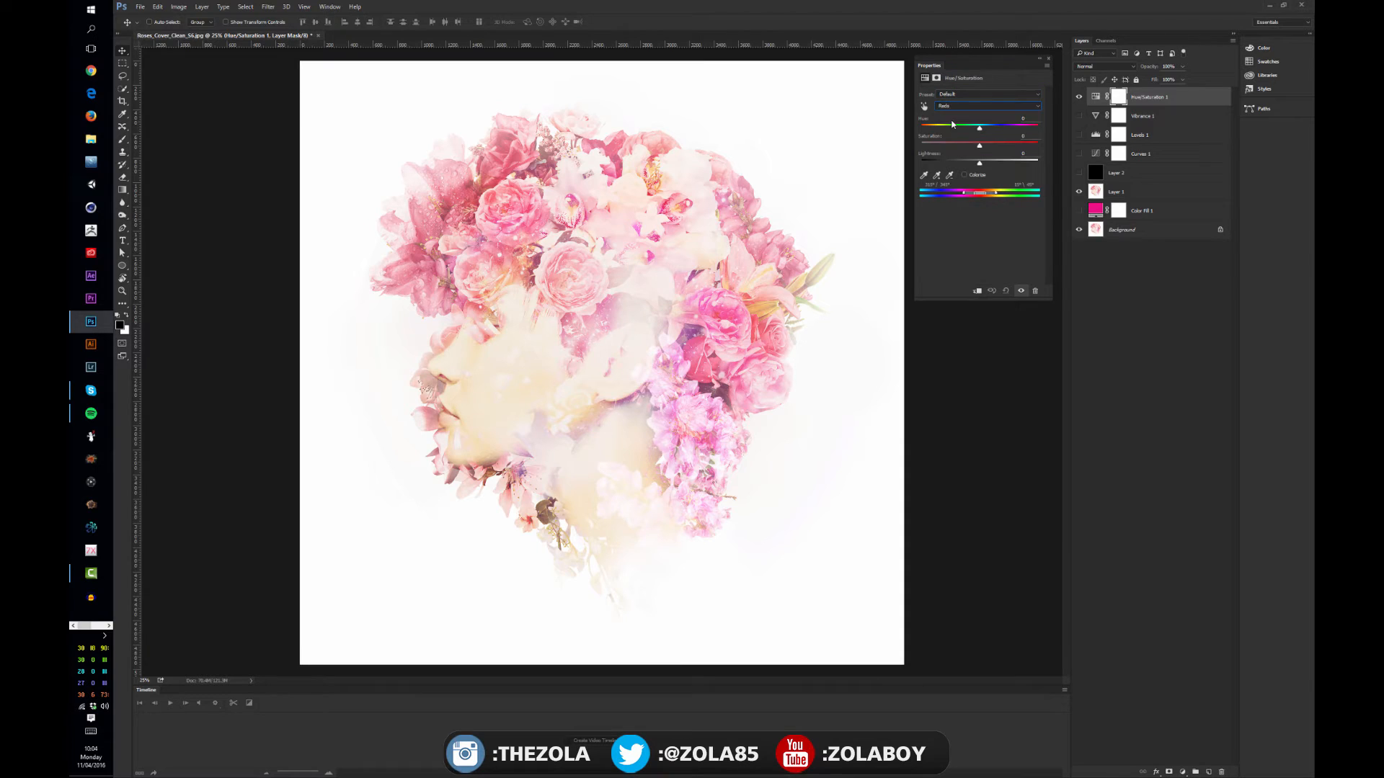
left_click(958, 106)
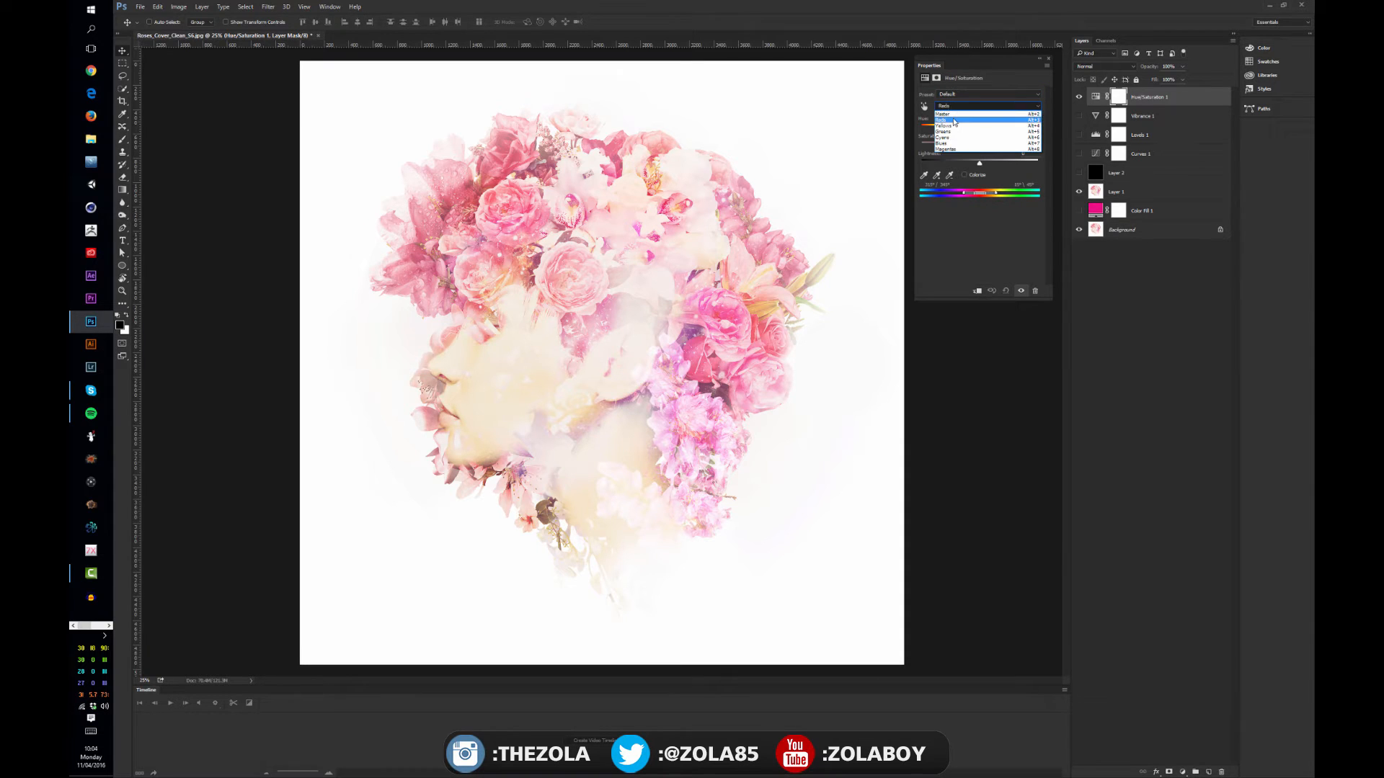
left_click(954, 122)
left_click_drag(979, 193, 974, 196)
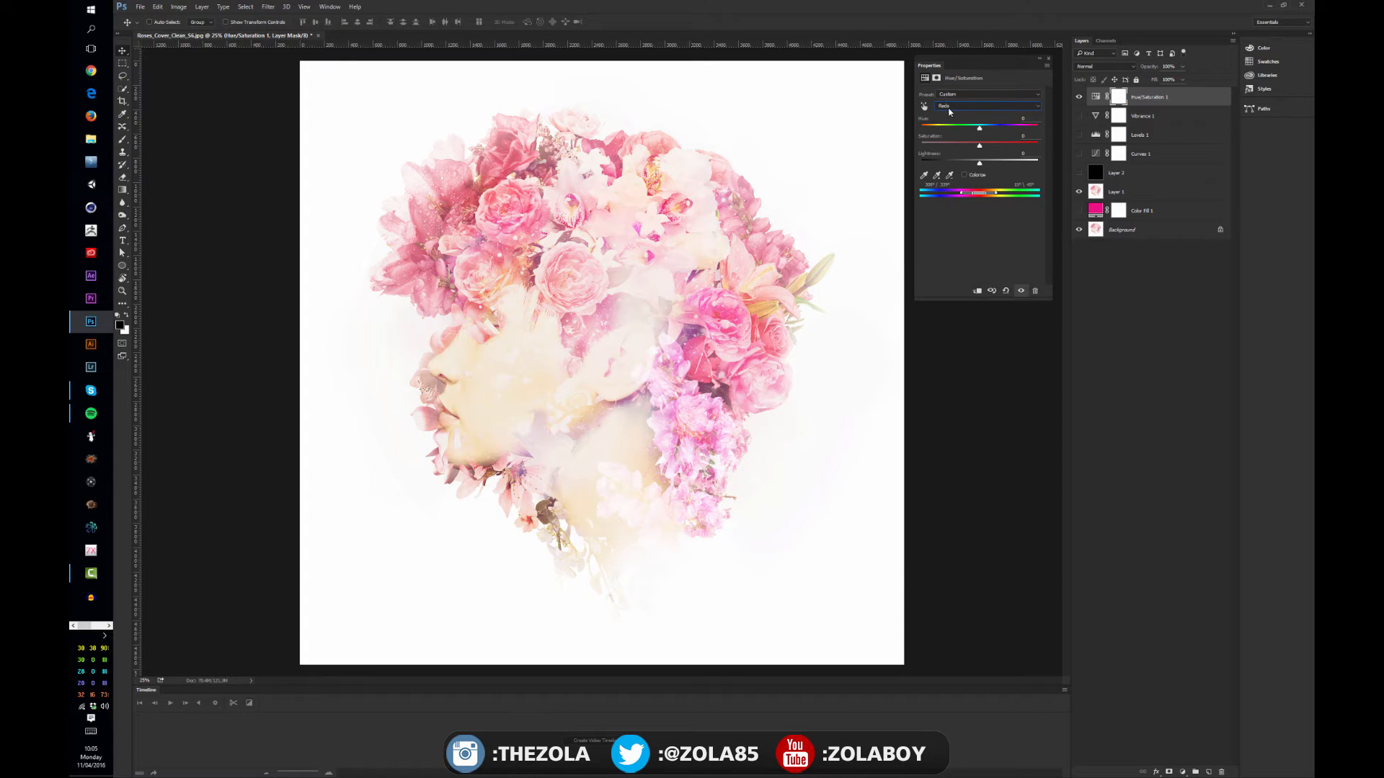
left_click_drag(972, 195, 962, 195)
Lower the hue of the Reds range to about -87, turning the red flowers purple
mouse_move(979, 128)
left_mouse_down()
mouse_move(956, 128)
mouse_move(999, 128)
mouse_move(971, 130)
left_mouse_up()
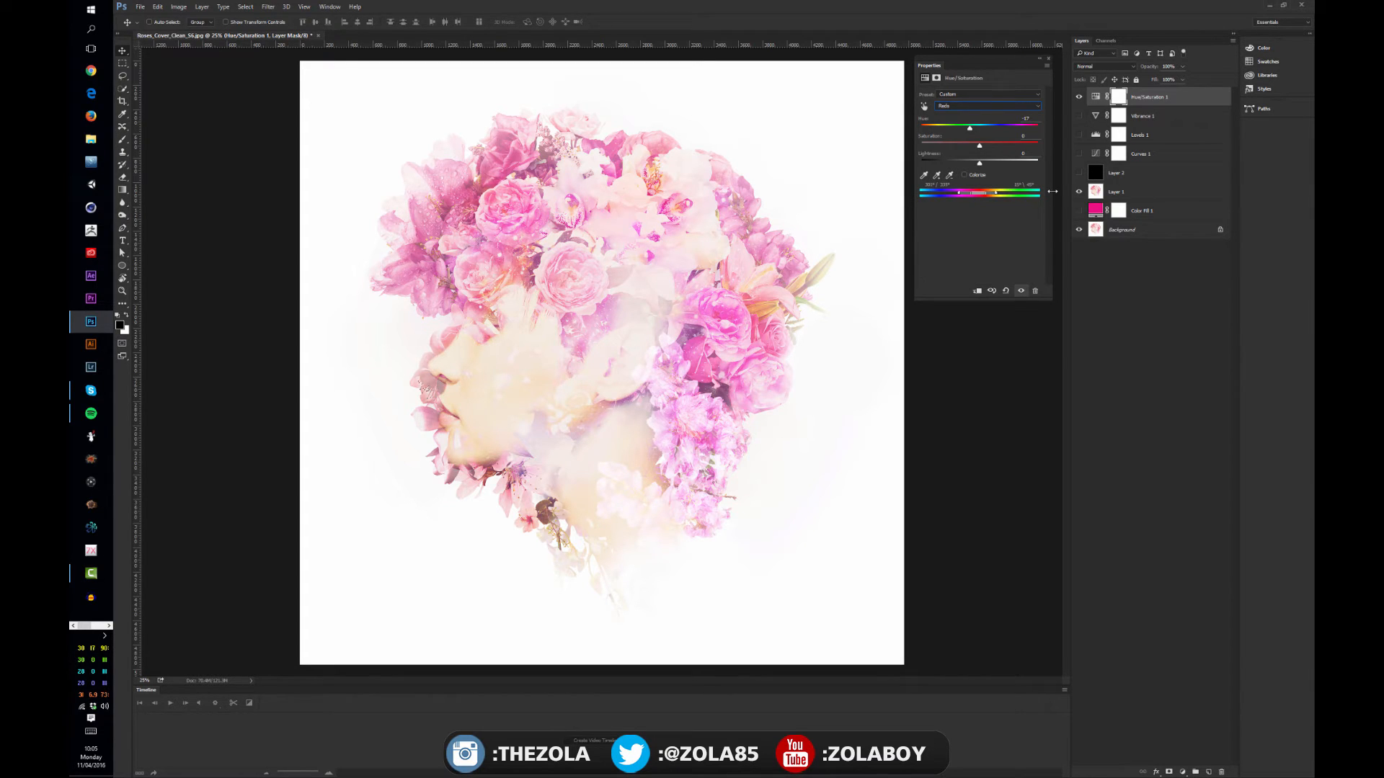
mouse_move(969, 127)
left_mouse_down()
mouse_move(1008, 128)
mouse_move(961, 129)
left_mouse_up()
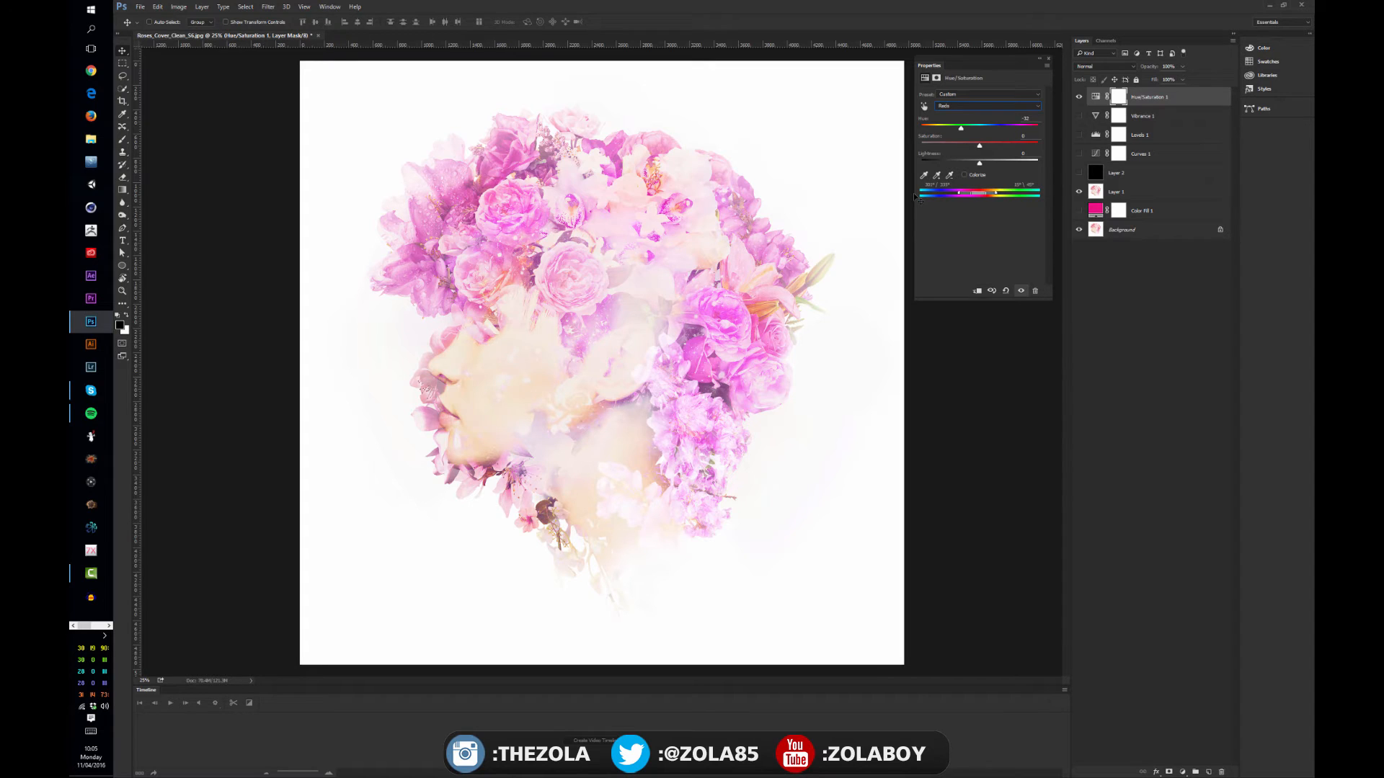
mouse_move(960, 128)
left_mouse_down()
mouse_move(937, 128)
mouse_move(1022, 121)
mouse_move(952, 129)
left_mouse_up()
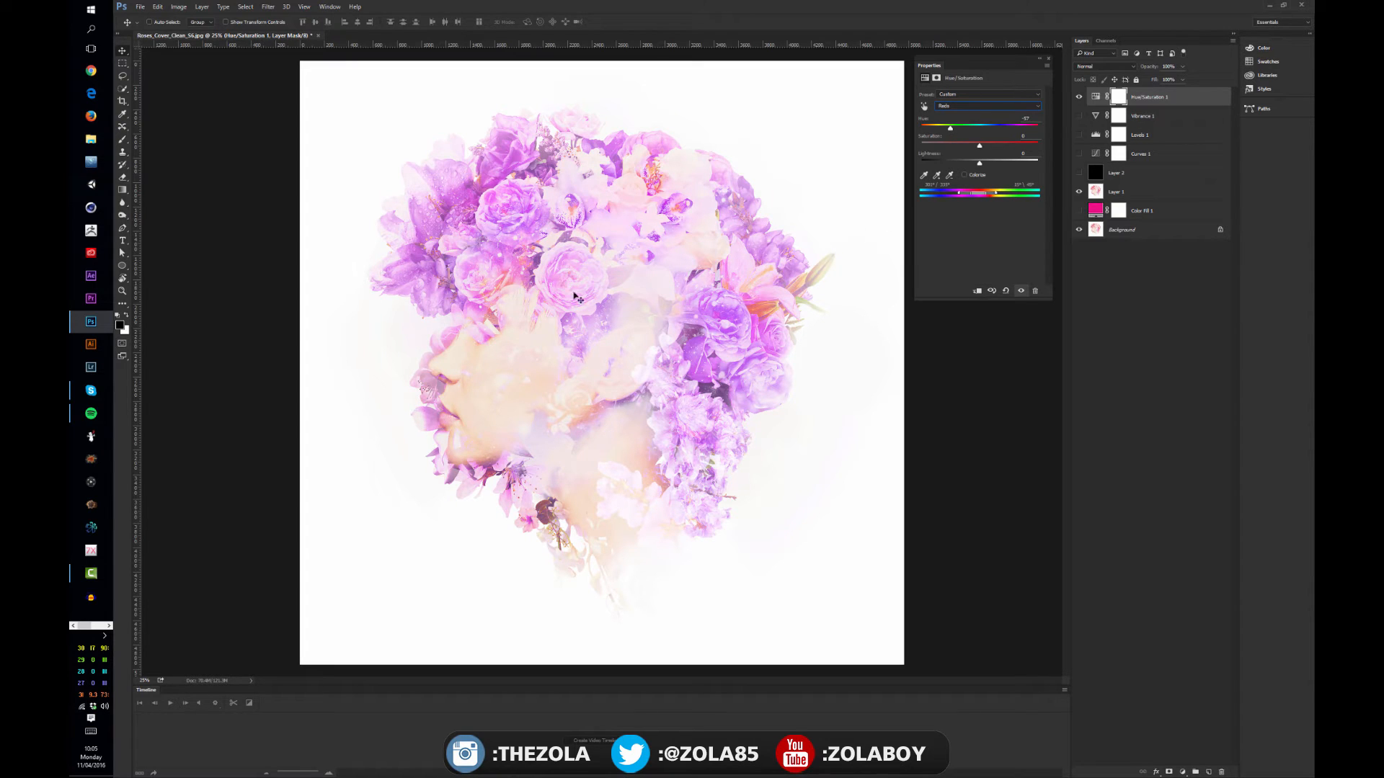
Compare the flower colors with the Hue/Saturation layer hidden and shown
left_click(1080, 98)
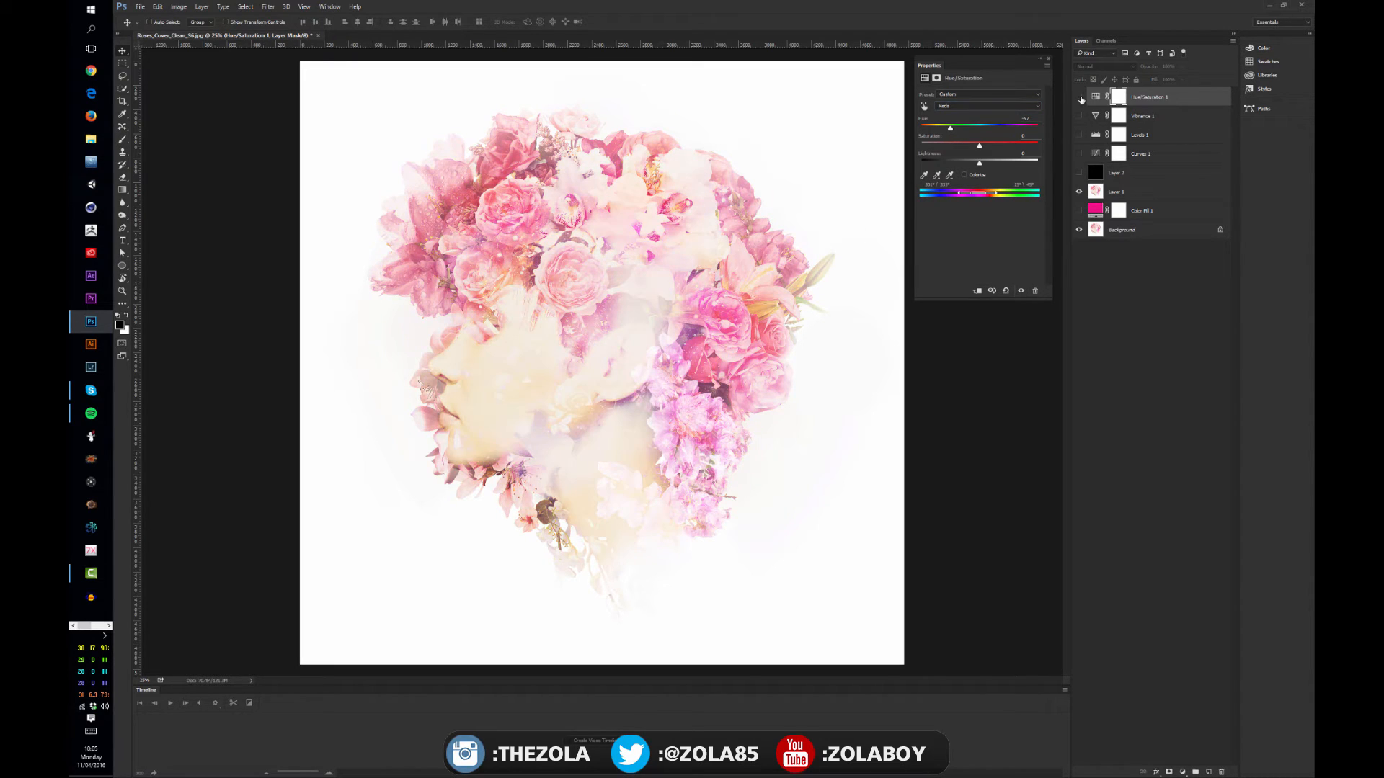
left_click(1080, 97)
left_click(1080, 97)
left_click(1079, 97)
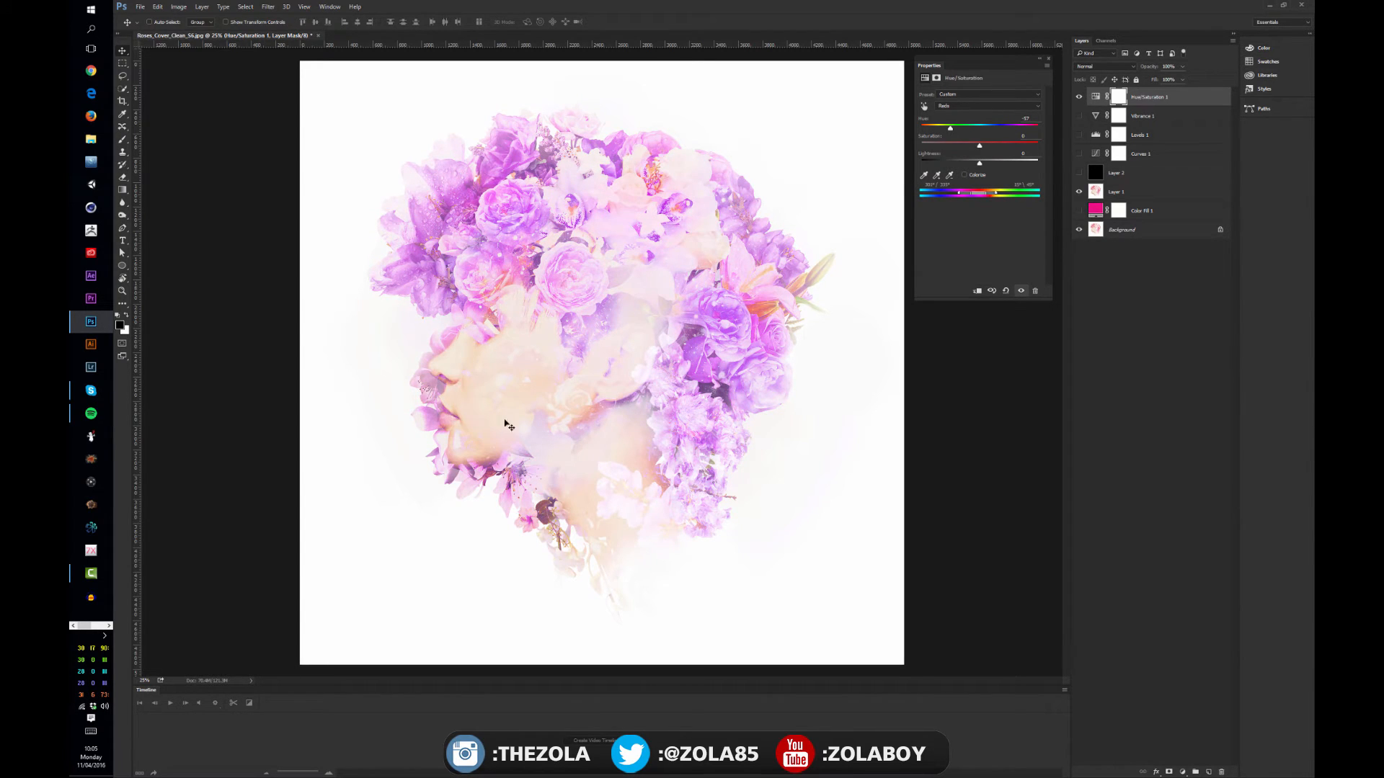
left_click(1080, 100)
left_click(1080, 98)
Add a second Hue/Saturation adjustment layer, check the image with the first one hidden, and select the first one
left_click(1182, 772)
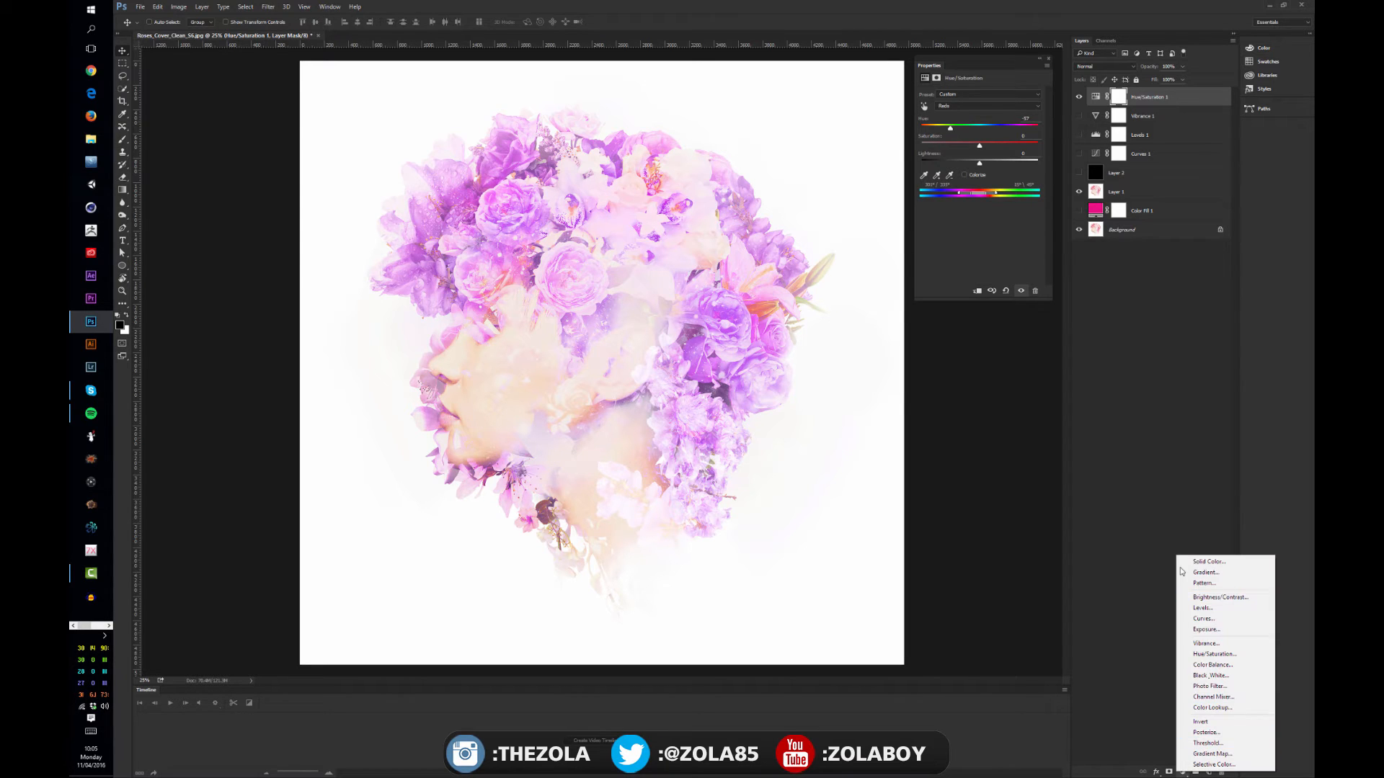
left_click(1213, 654)
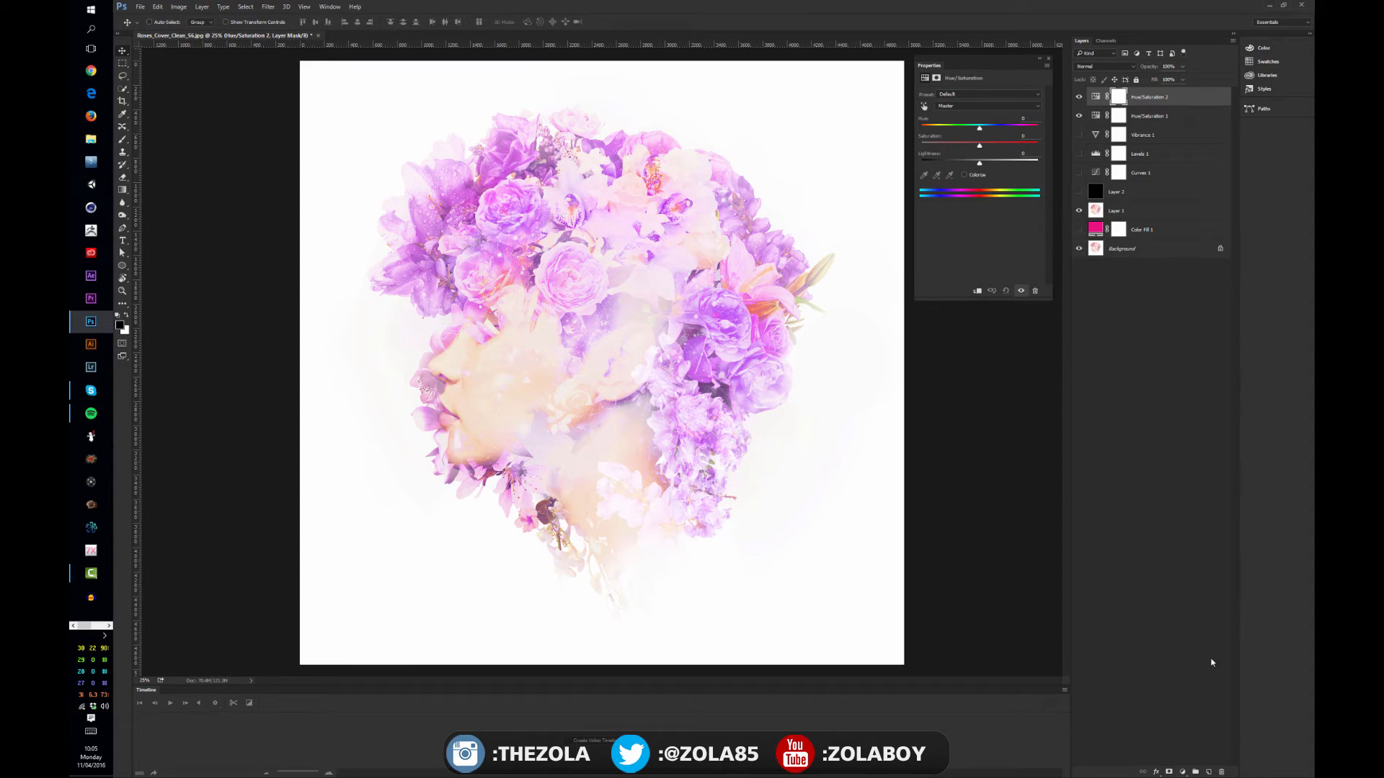
left_click(1079, 115)
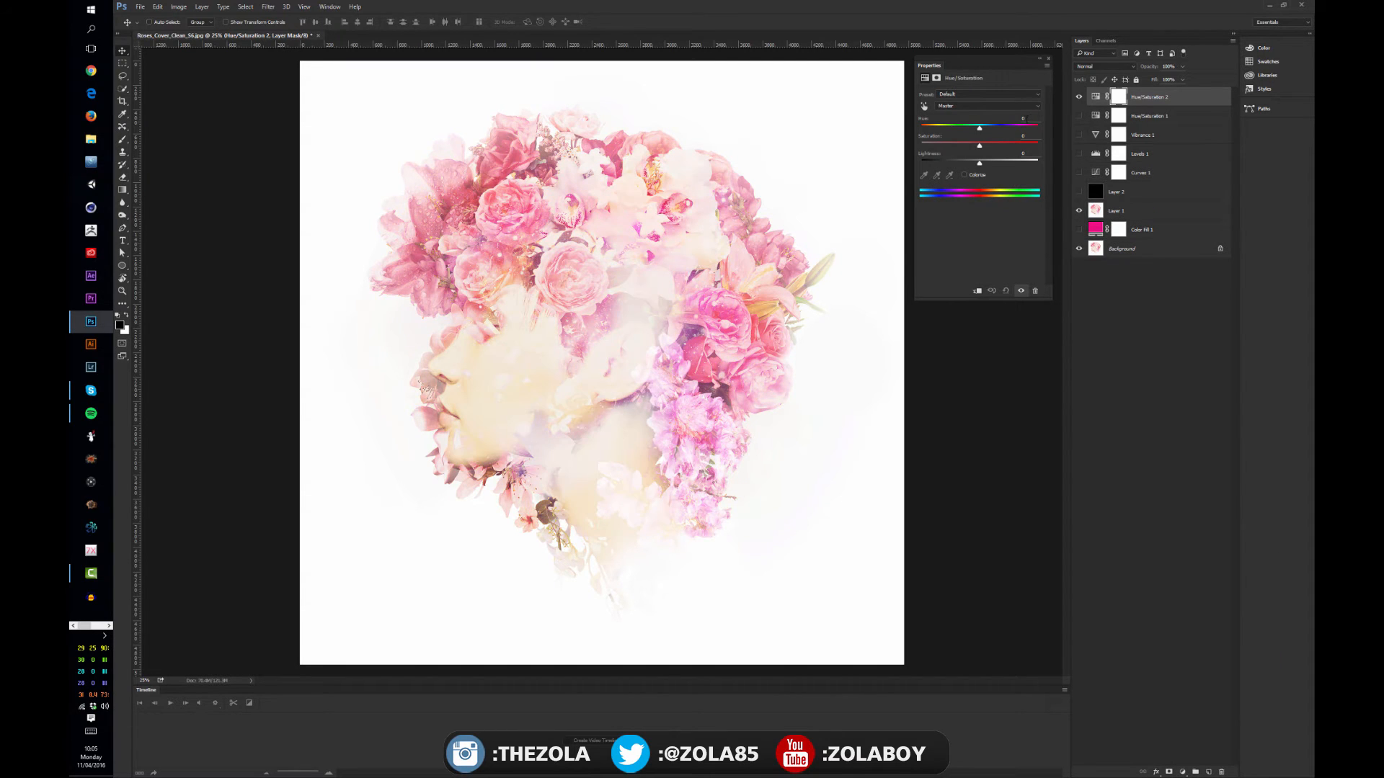
left_click(1079, 116)
left_click(1153, 117)
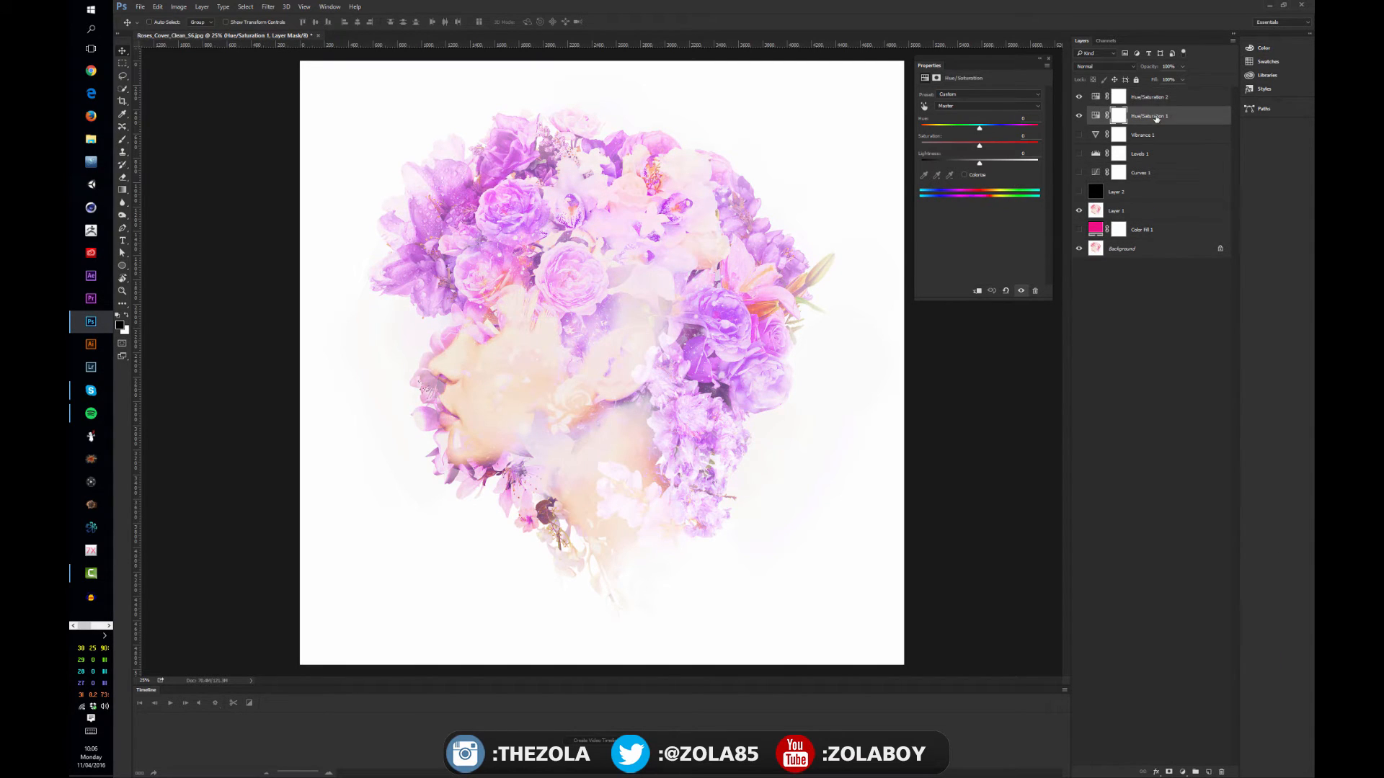
Review the Reds range settings of the first Hue/Saturation layer
left_click(1095, 116)
left_click(980, 106)
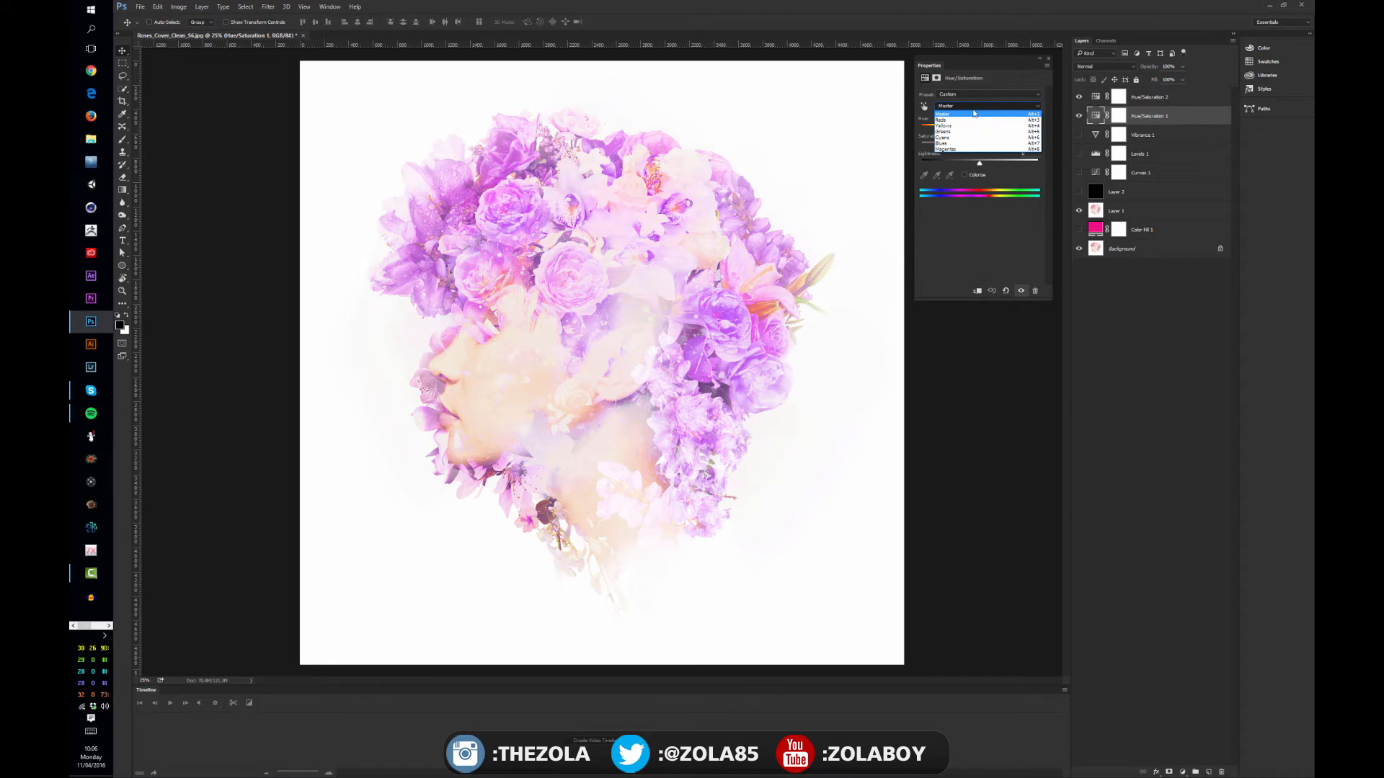
left_click(972, 119)
Hide the first Hue/Saturation layer and lower the Master hue of the second one to about -87
left_click(1079, 116)
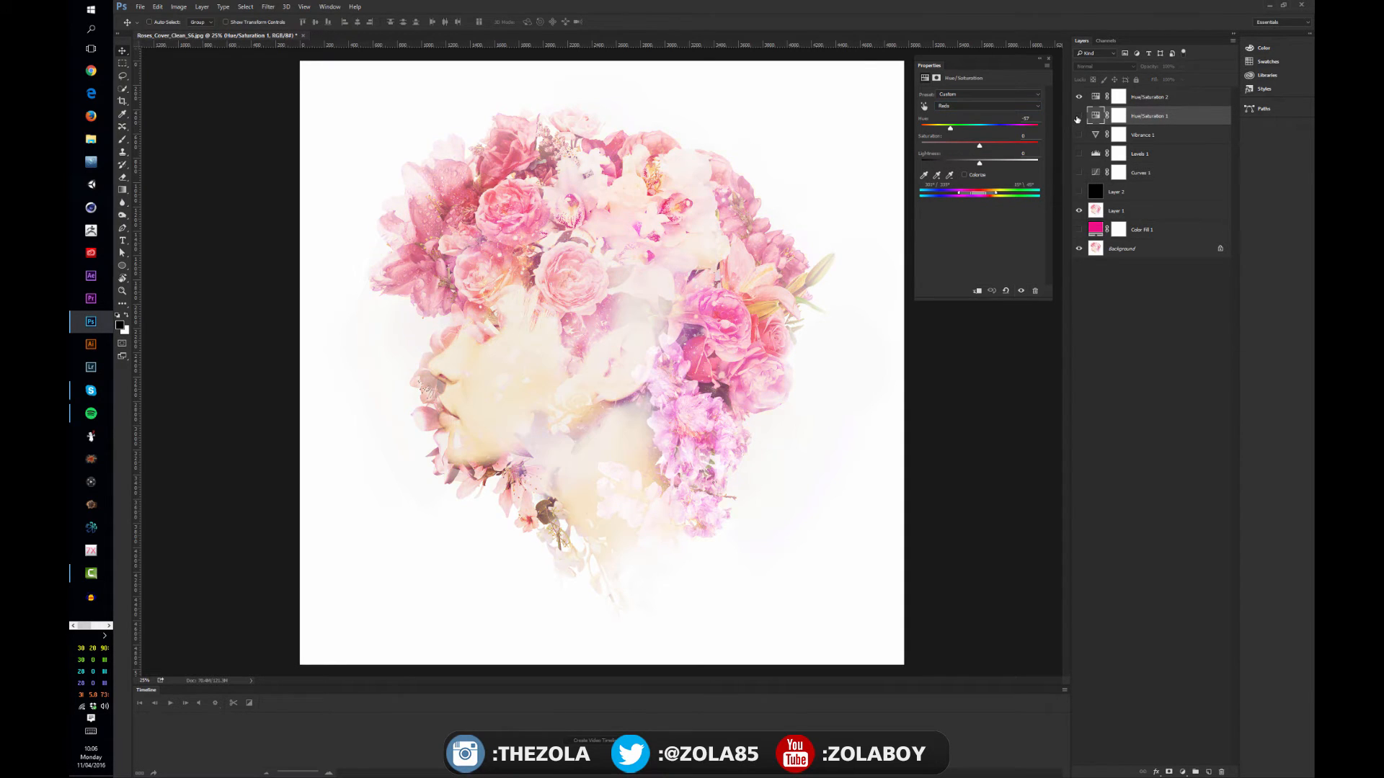
left_click(1118, 96)
left_click_drag(979, 126, 952, 132)
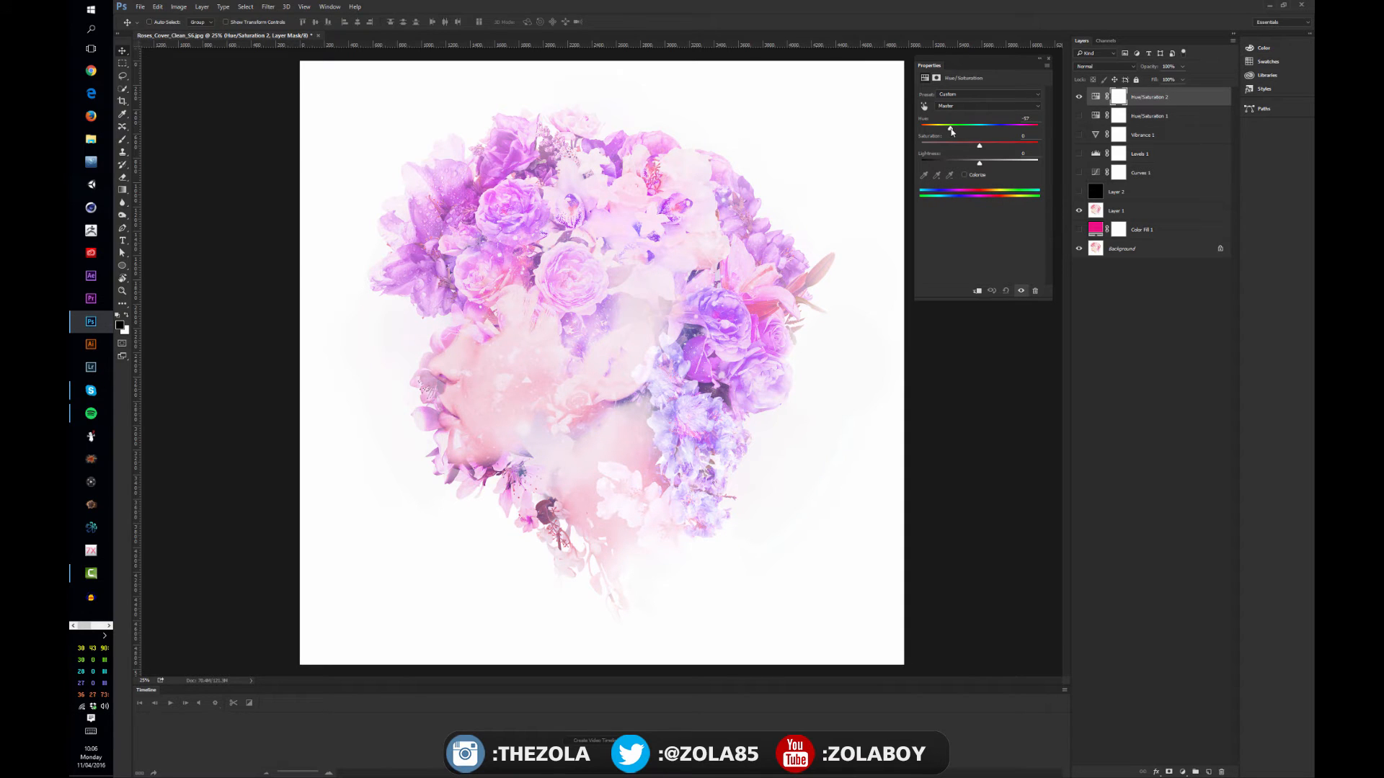
Compare the two Hue/Saturation layers by showing each one alone, and check the first layer's available color ranges
left_click(1079, 97)
left_click(1087, 112)
left_click(1080, 116)
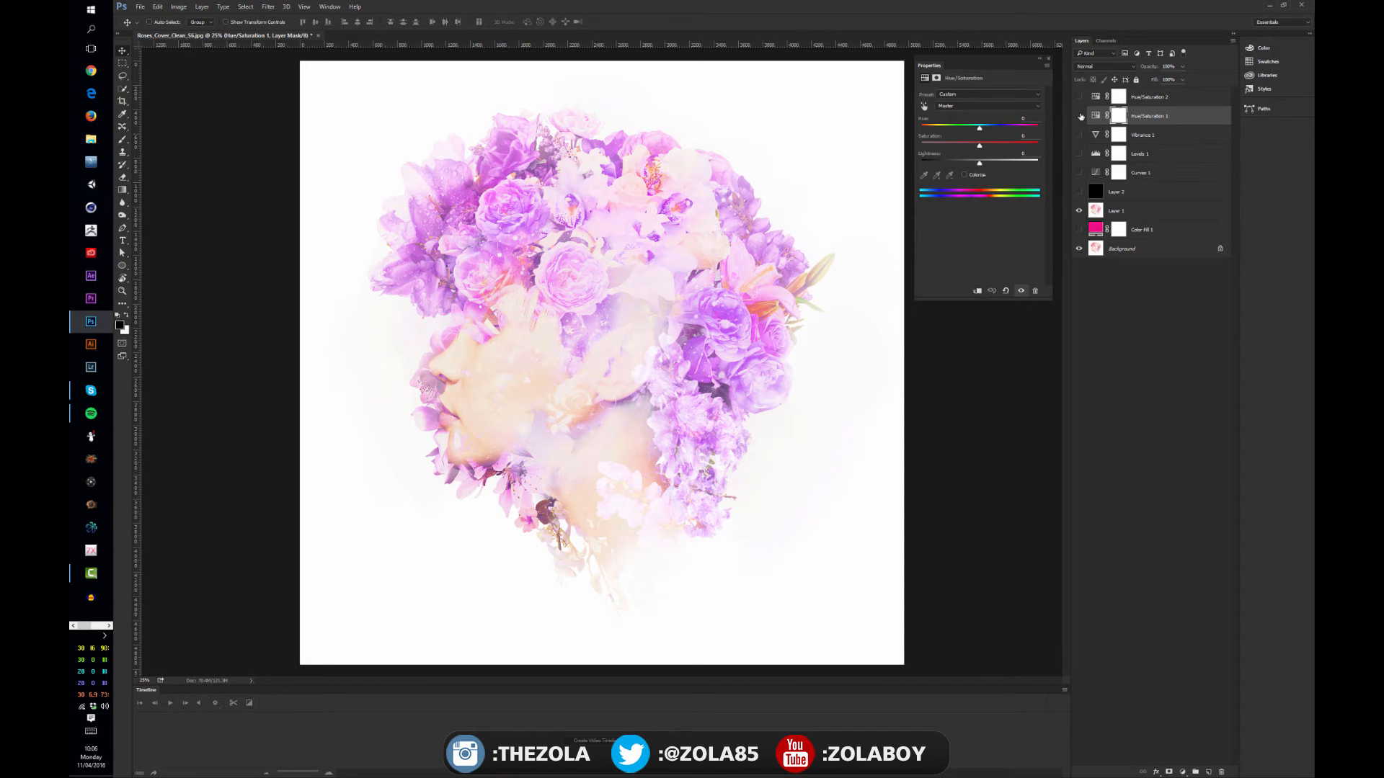
left_click(1080, 116)
left_click(1079, 96)
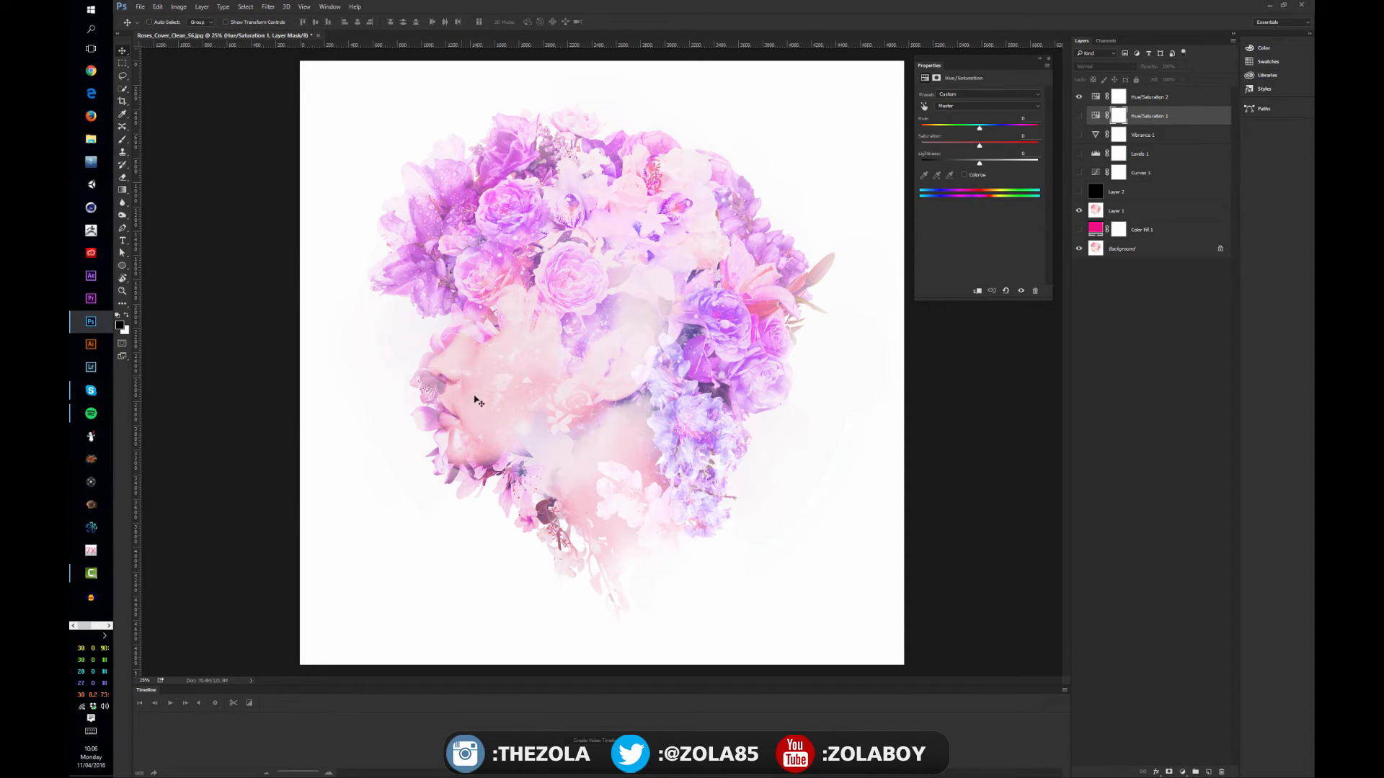
left_click(1079, 96)
left_click(1080, 116)
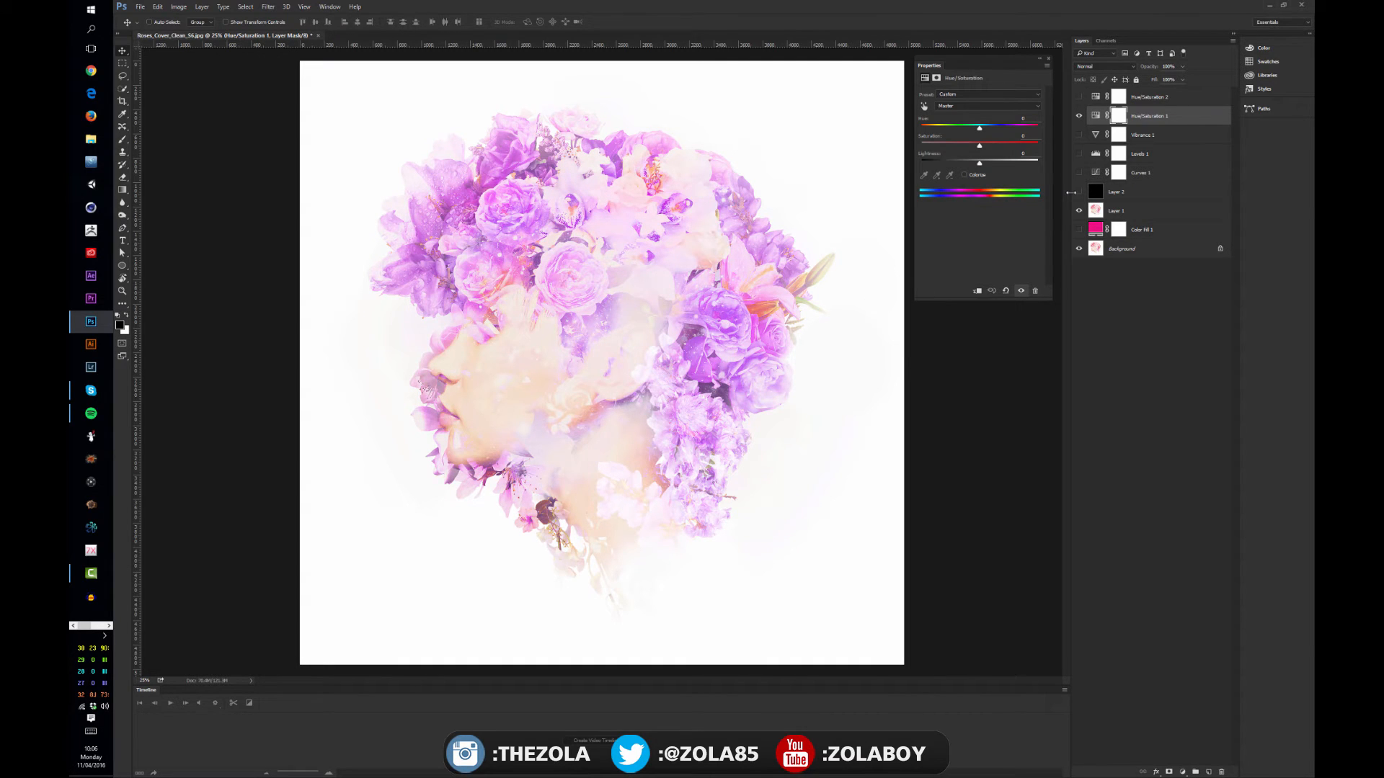
left_click(963, 108)
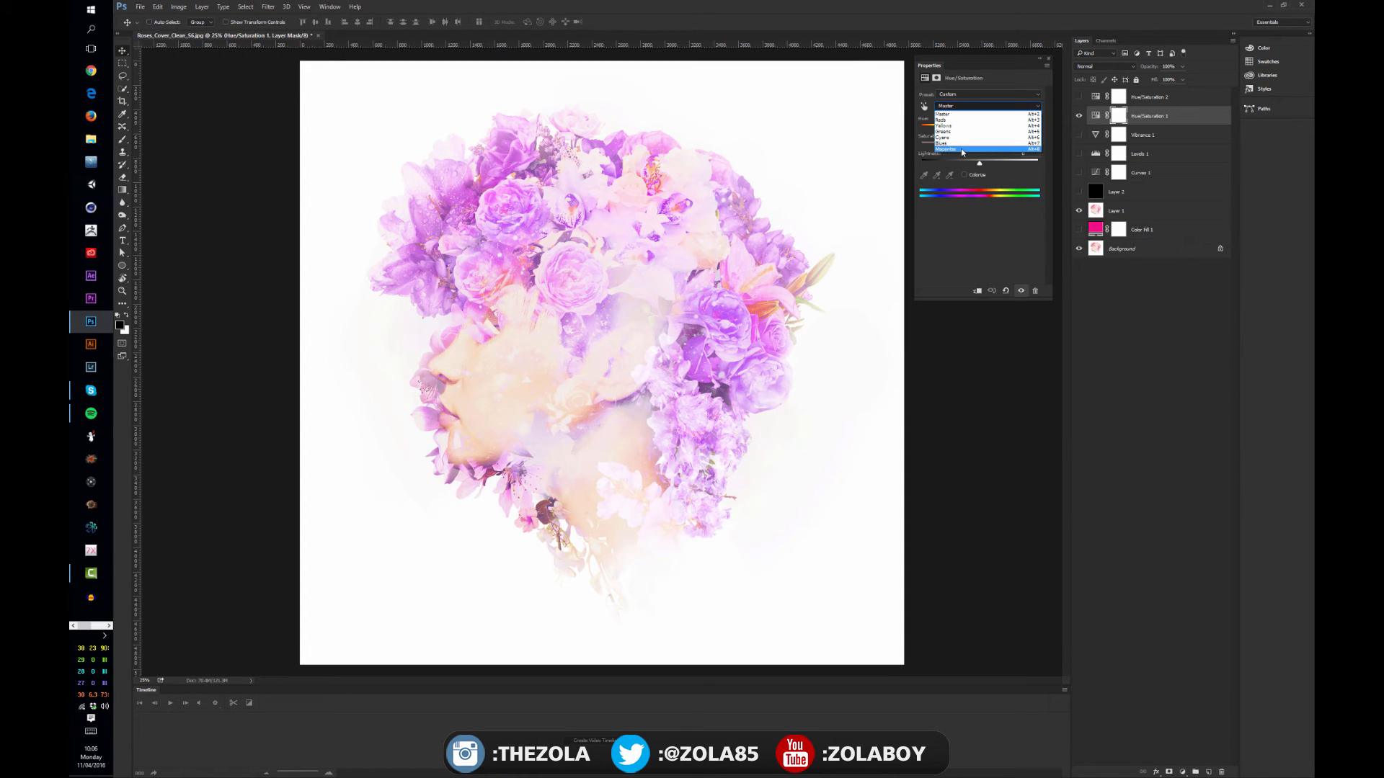
left_click(994, 227)
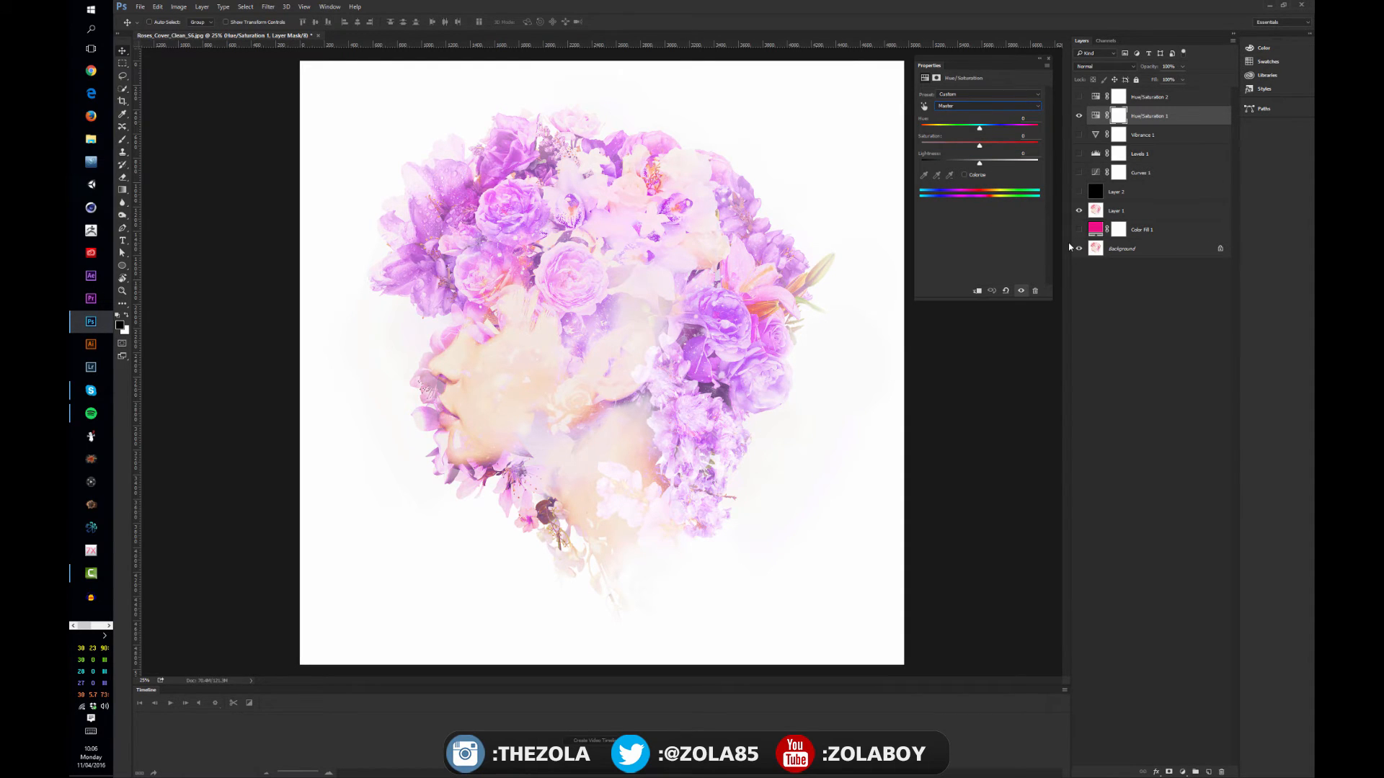
Hide the first Hue/Saturation layer and add a Color Balance adjustment layer above it
left_click(1079, 116)
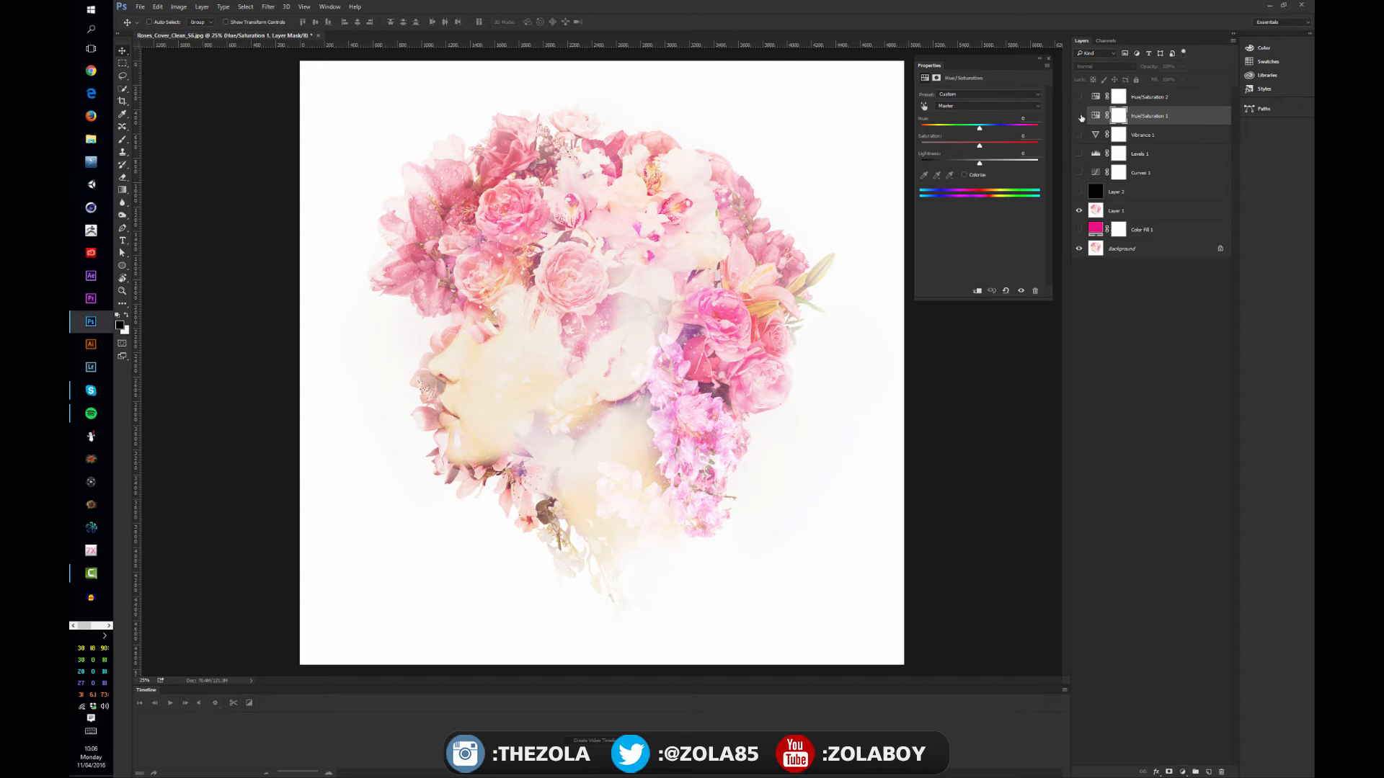
left_click(1182, 772)
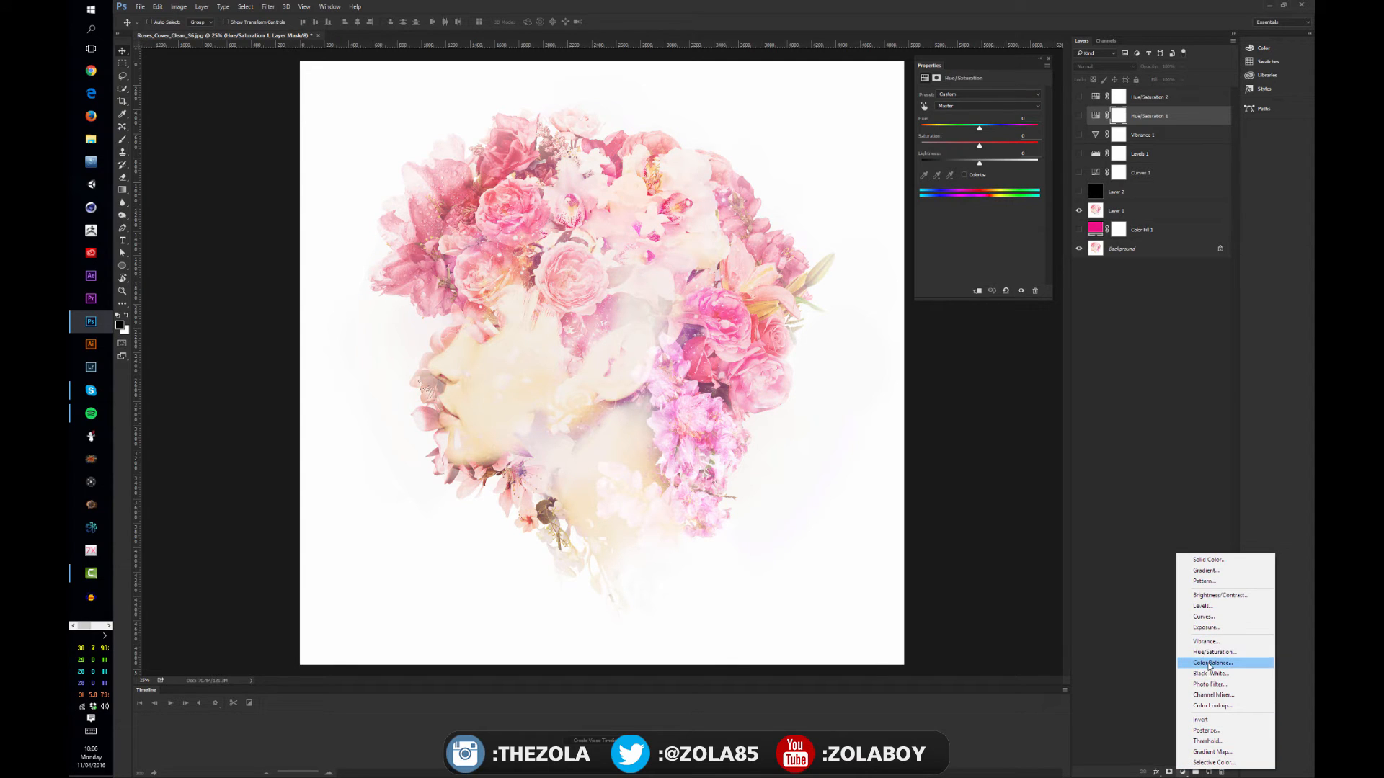
left_click(1210, 664)
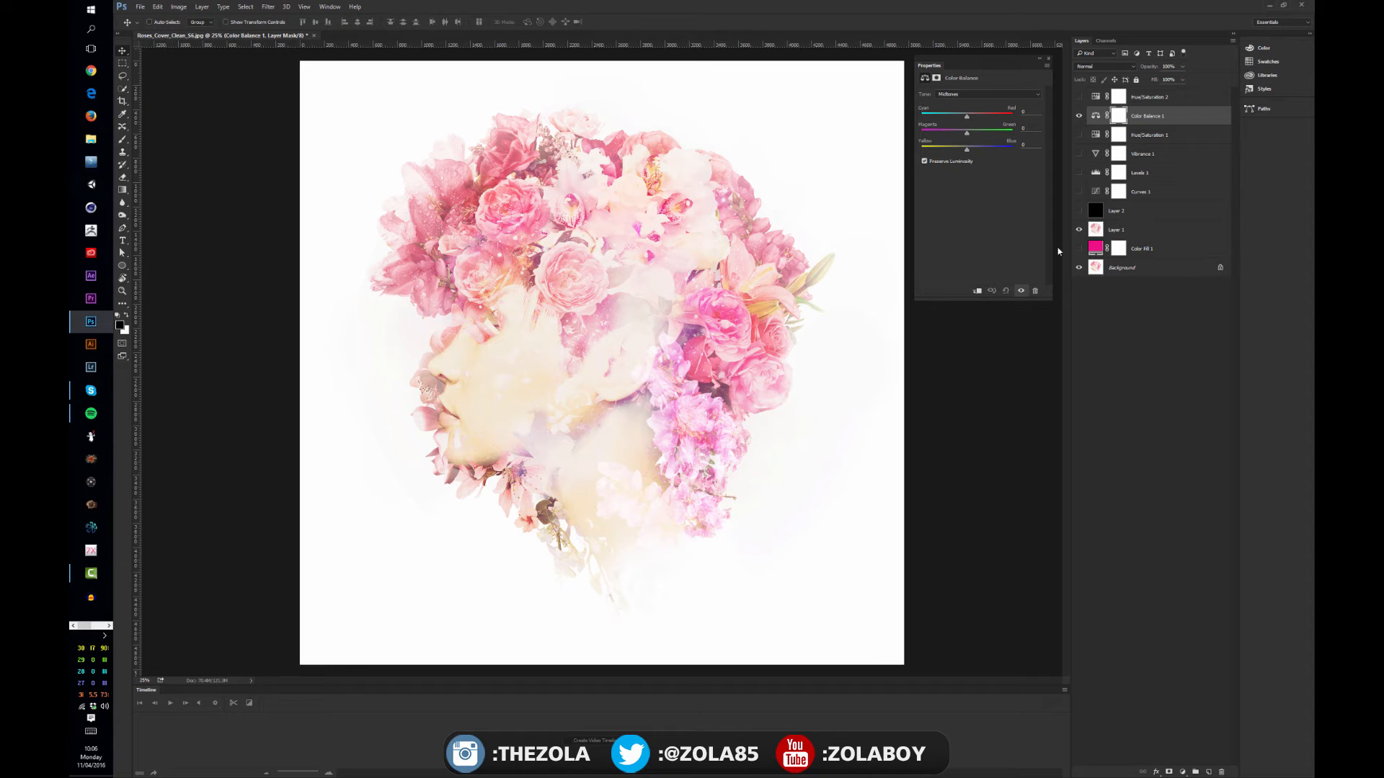
Shift the Color Balance midtones to about red +56, magenta -17 and blue +54, and compare the image with the layer hidden and shown
left_click_drag(966, 148, 987, 153)
left_click(969, 94)
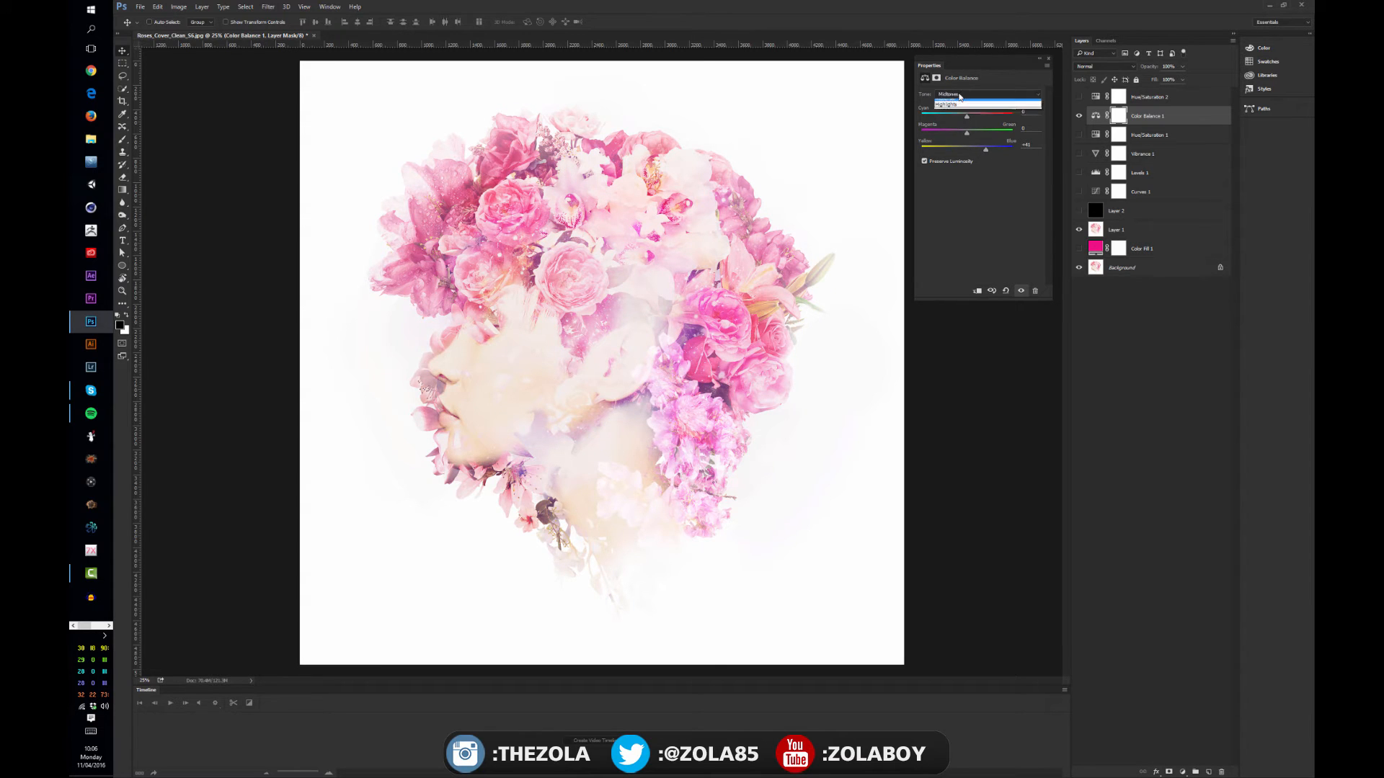
left_click(987, 85)
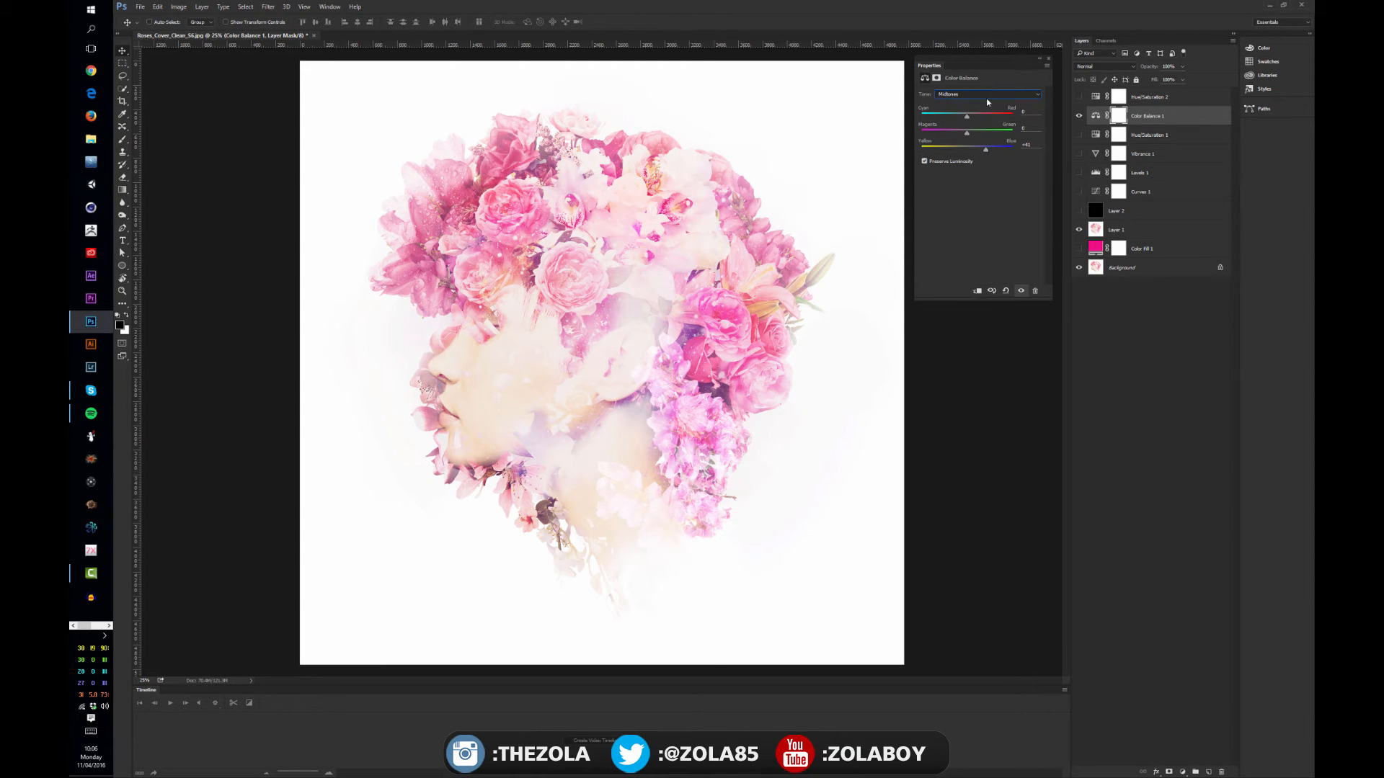
left_click_drag(966, 116, 993, 154)
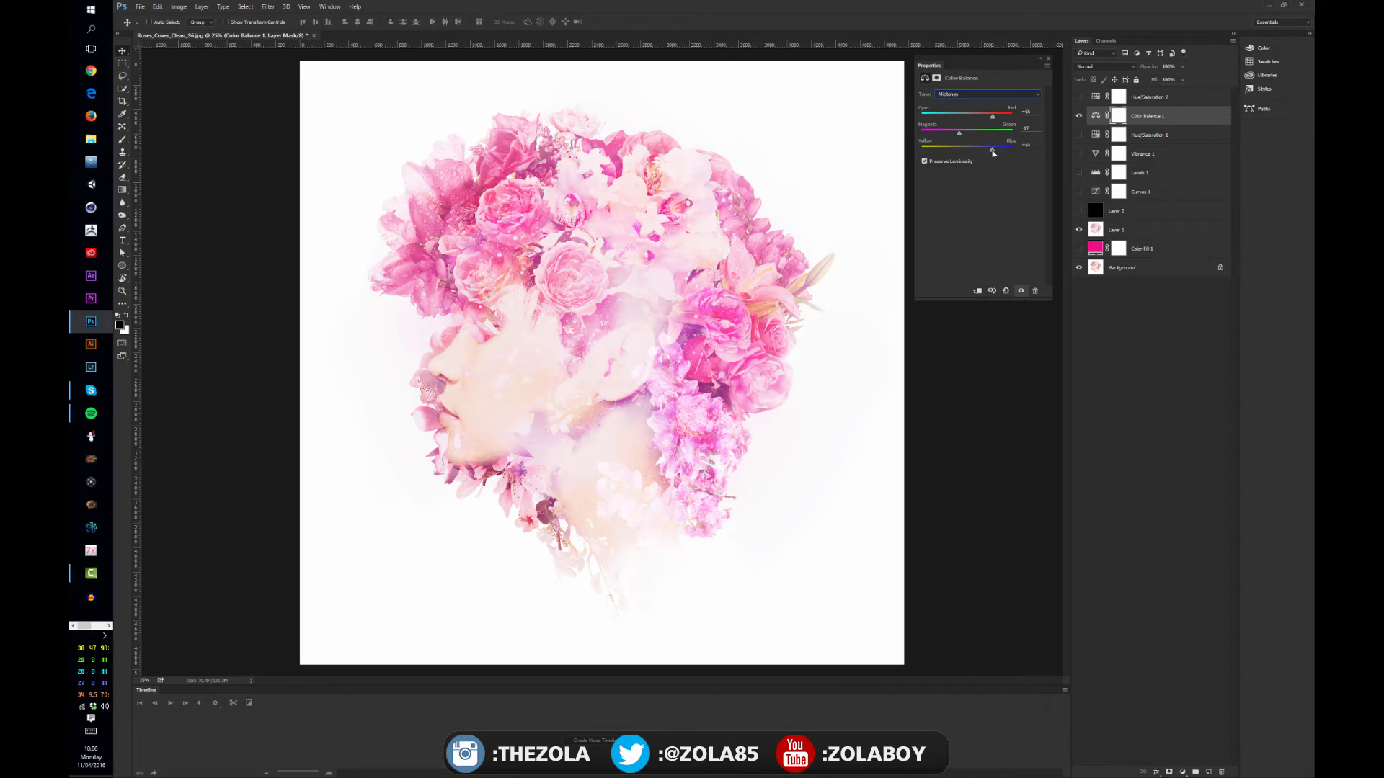
left_click(1079, 116)
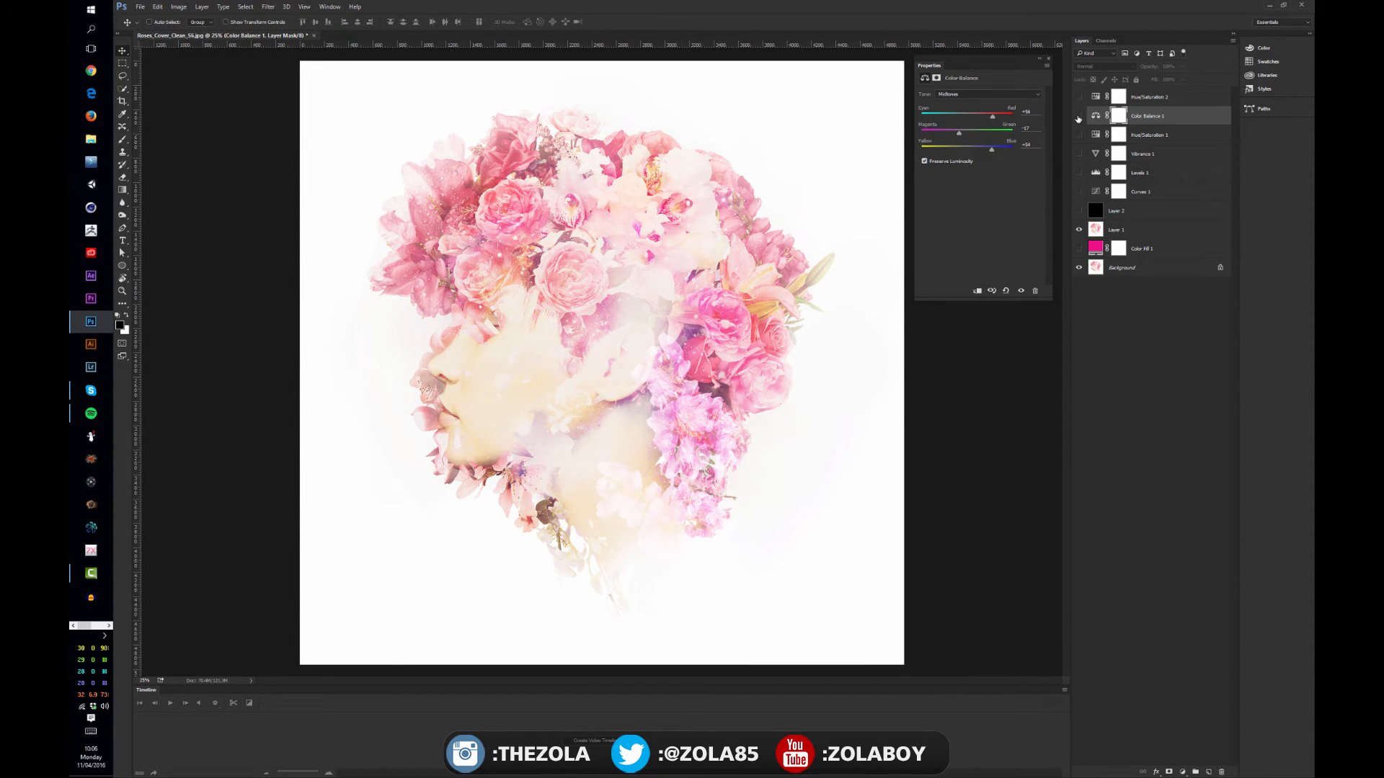
left_click(1079, 116)
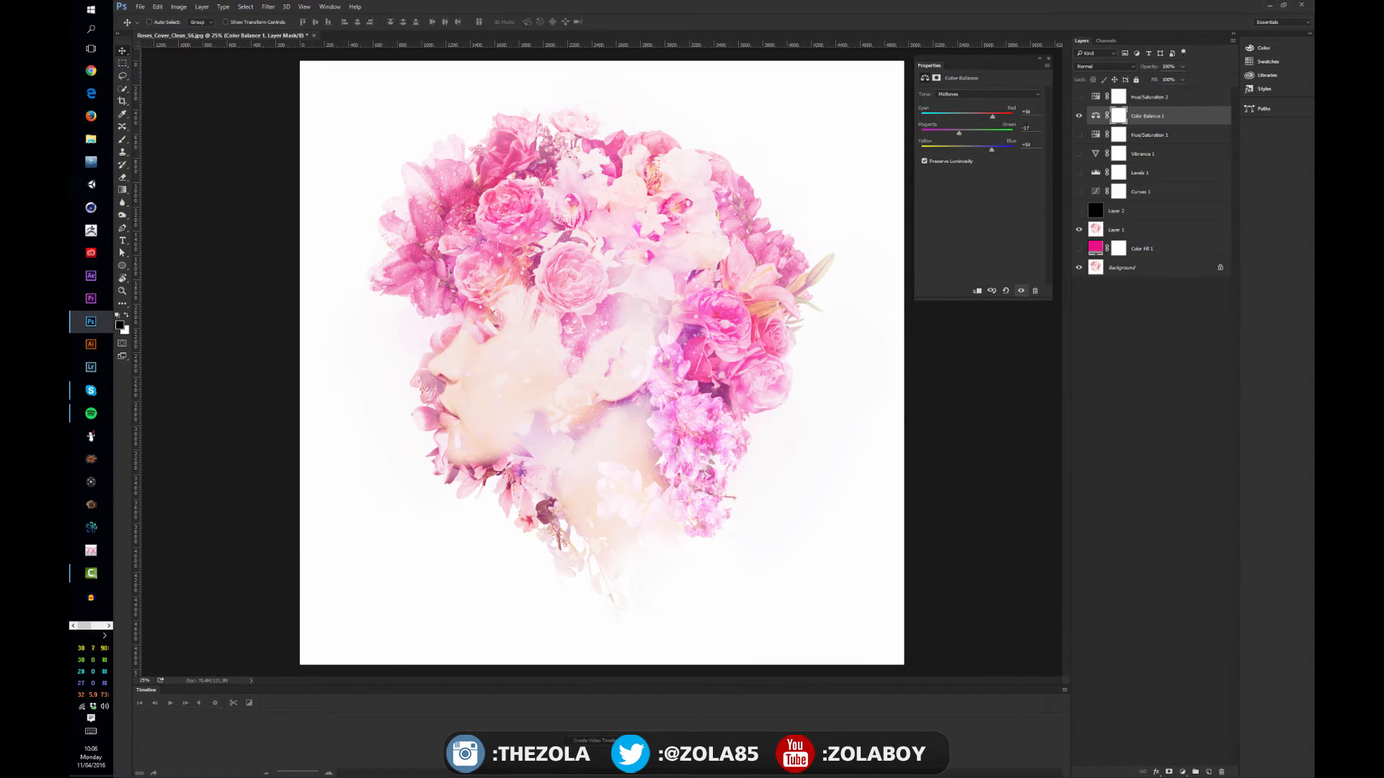
Switch the Color Balance tone to Highlights and experiment with the cyan-red balance
left_click(962, 96)
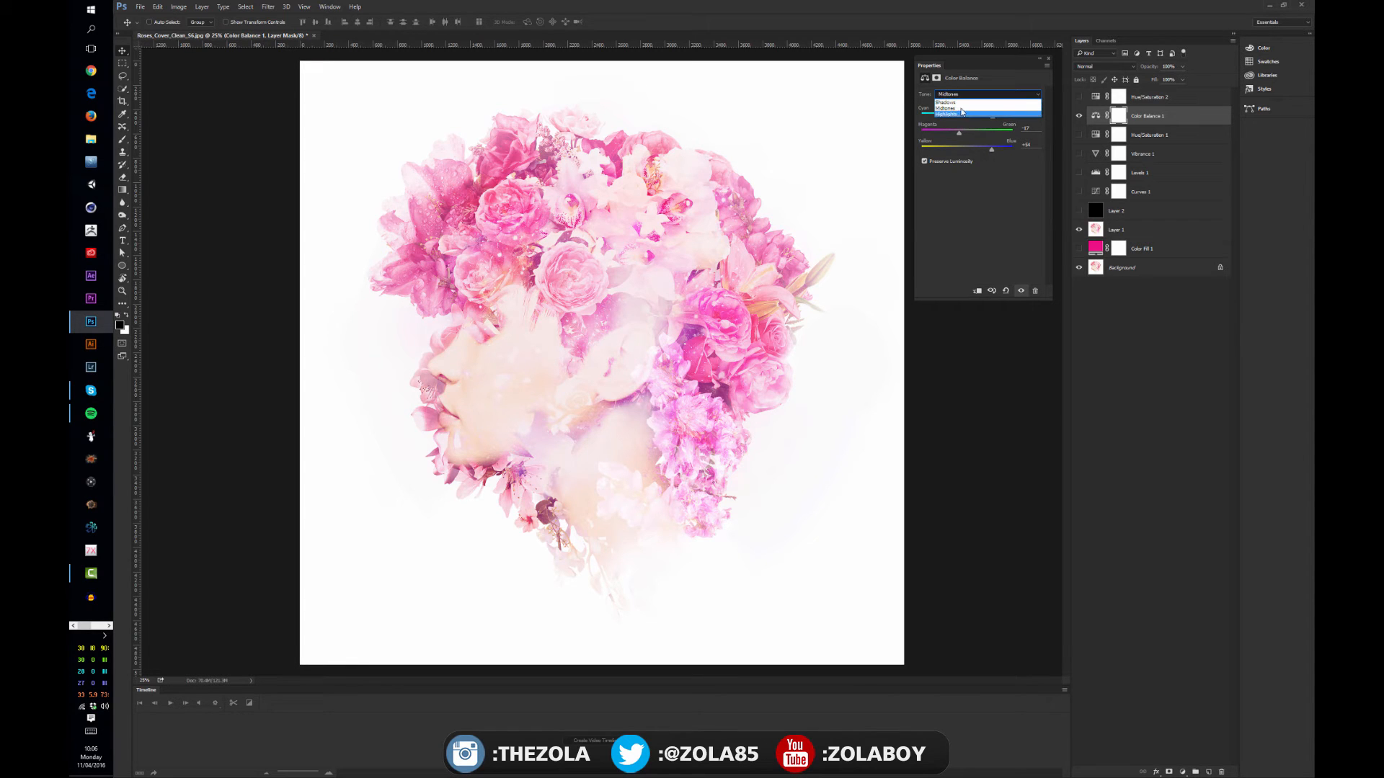
left_click(949, 114)
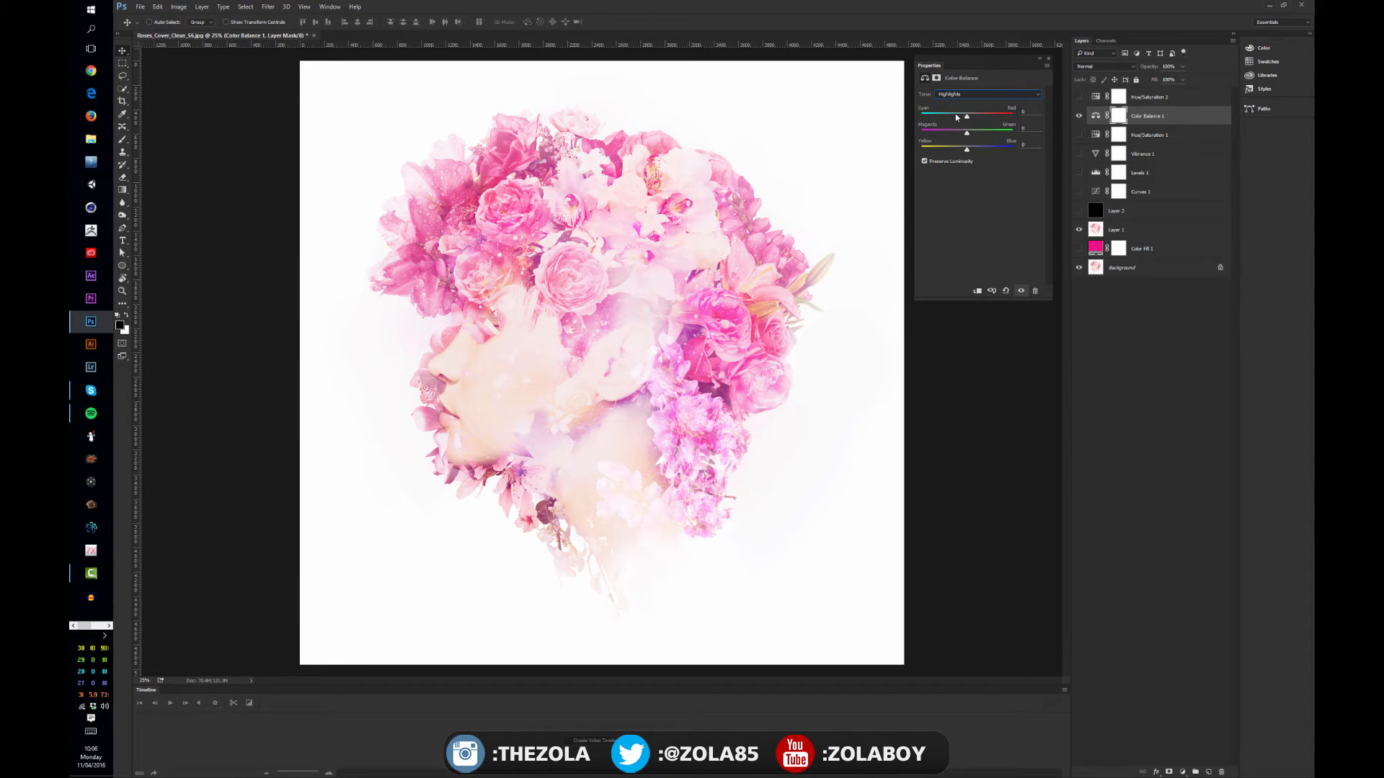
left_click_drag(965, 116, 1003, 128)
Switch the Color Balance tone to Shadows and shift it slightly to cyan, to green about +38 and to yellow about -26
left_click(963, 95)
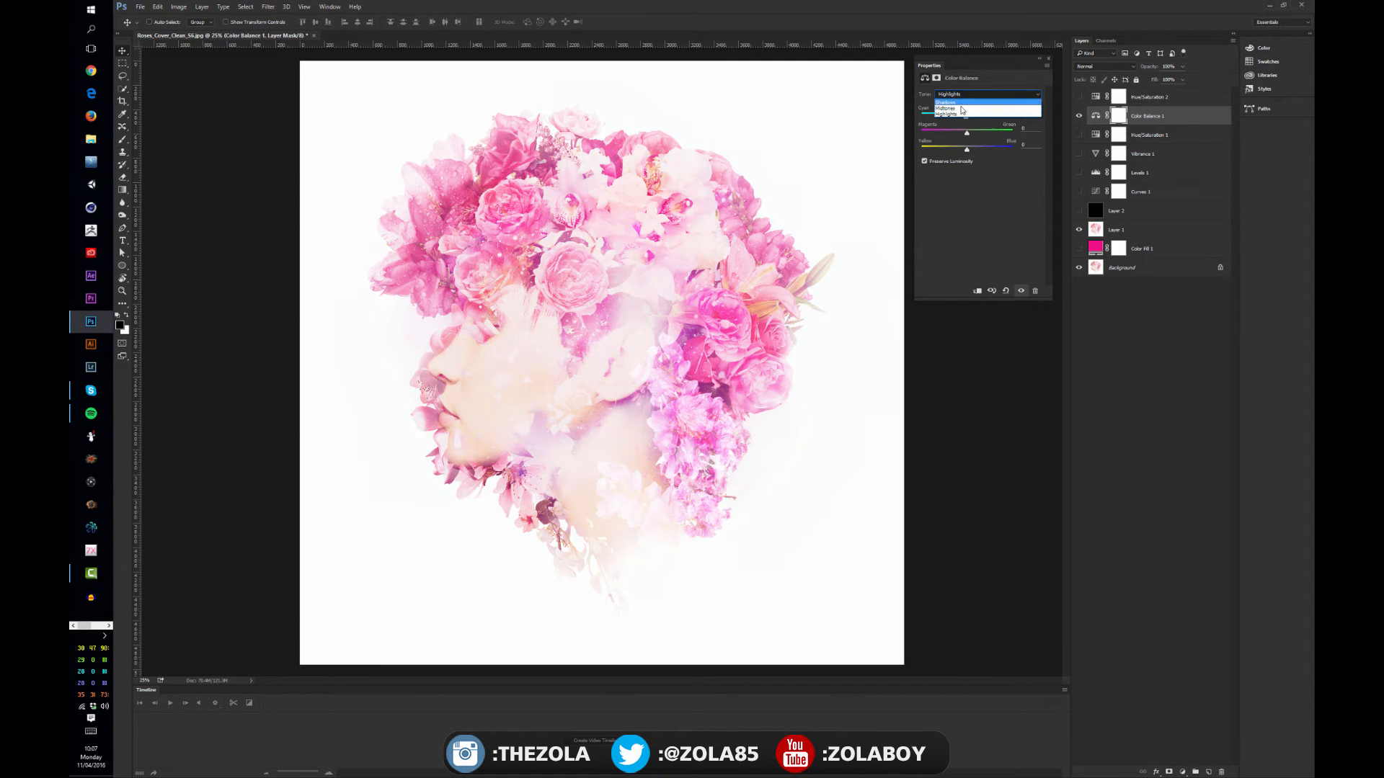
left_click(959, 104)
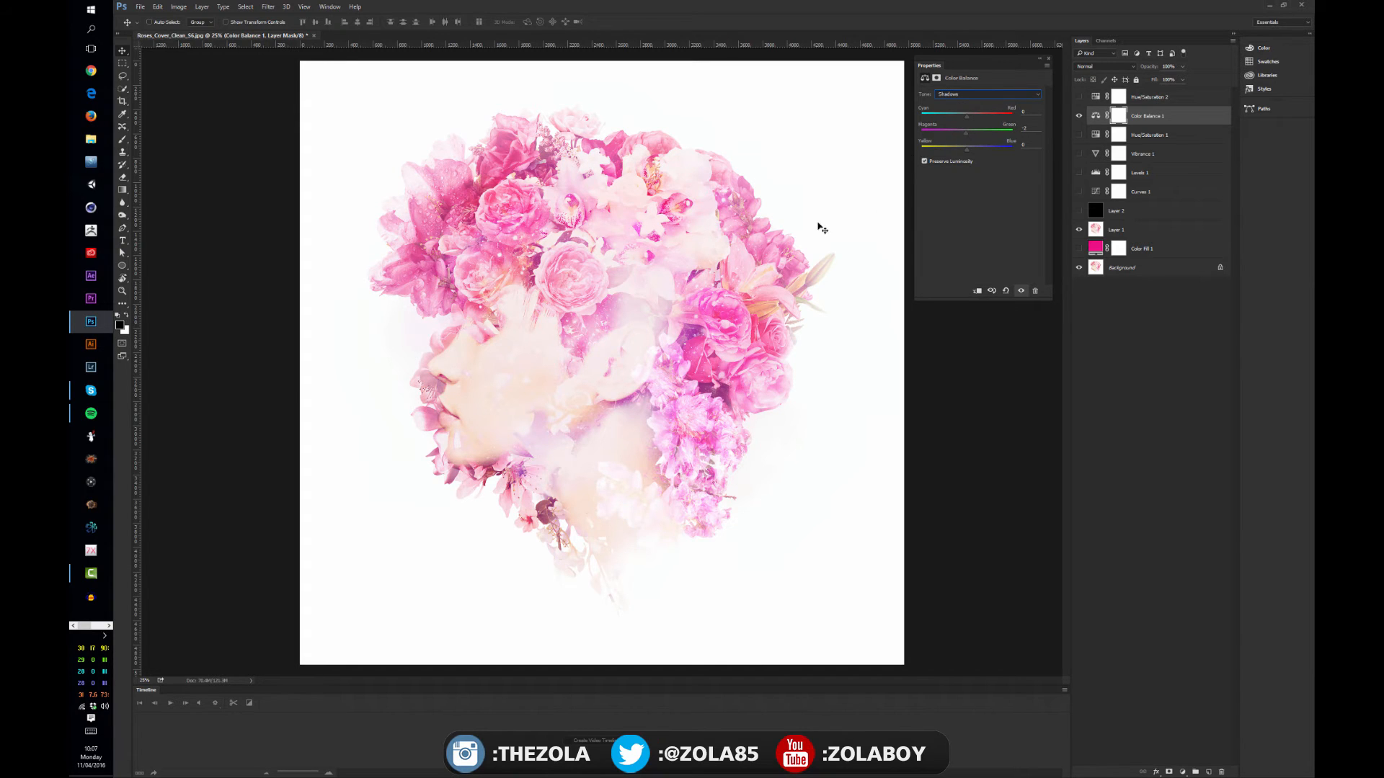
mouse_move(966, 137)
left_mouse_down()
mouse_move(995, 137)
mouse_move(970, 154)
mouse_move(987, 122)
mouse_move(966, 125)
mouse_move(957, 151)
left_mouse_up()
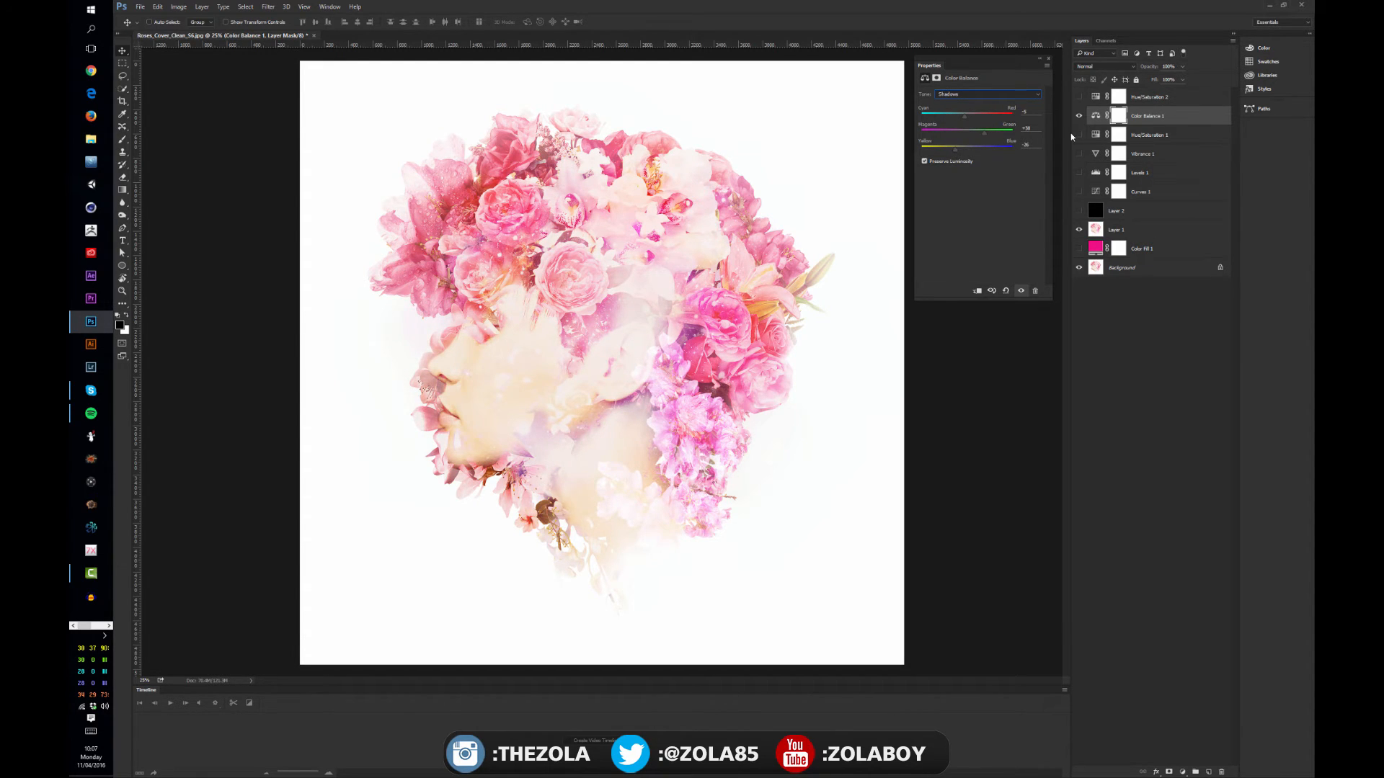
Compare the image with the Color Balance layer hidden and shown
left_click(1079, 116)
left_click(1079, 115)
left_click(1079, 115)
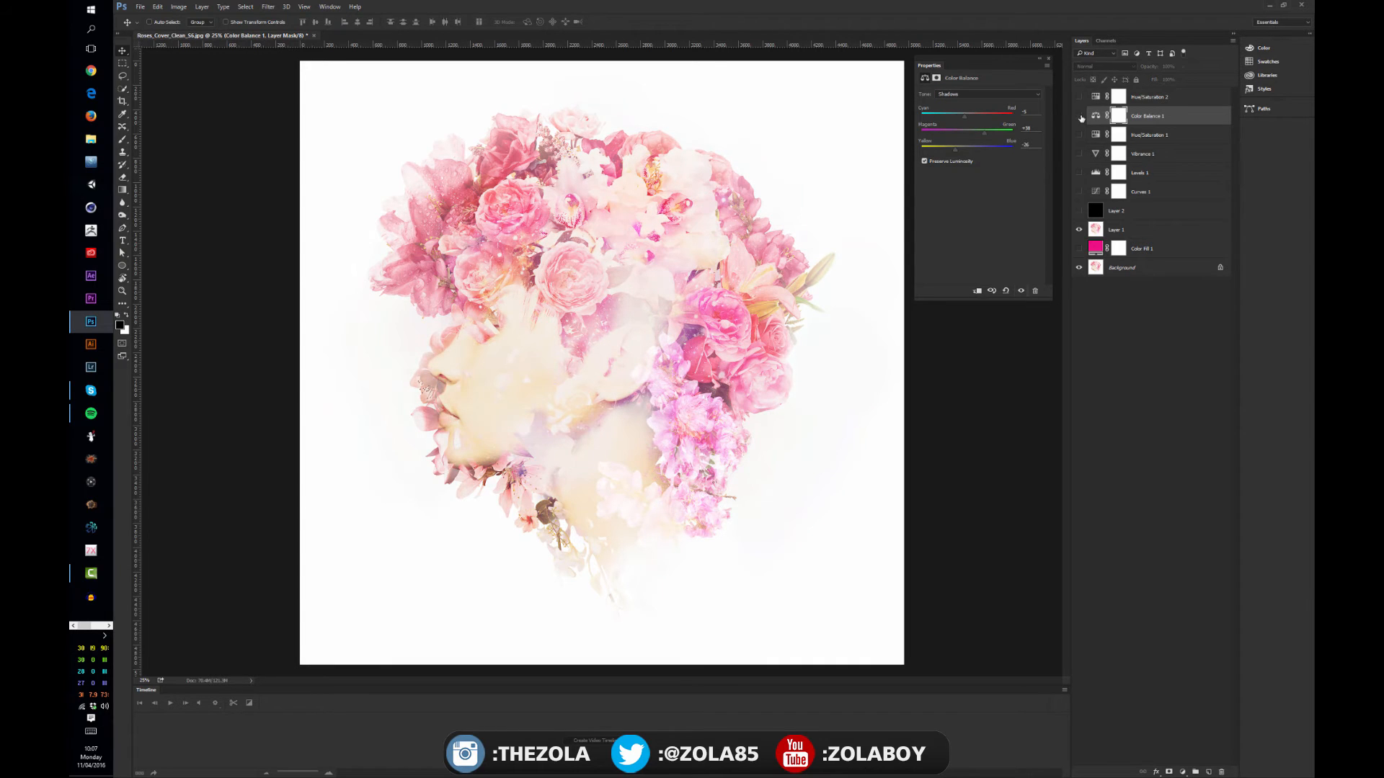
left_click(1079, 116)
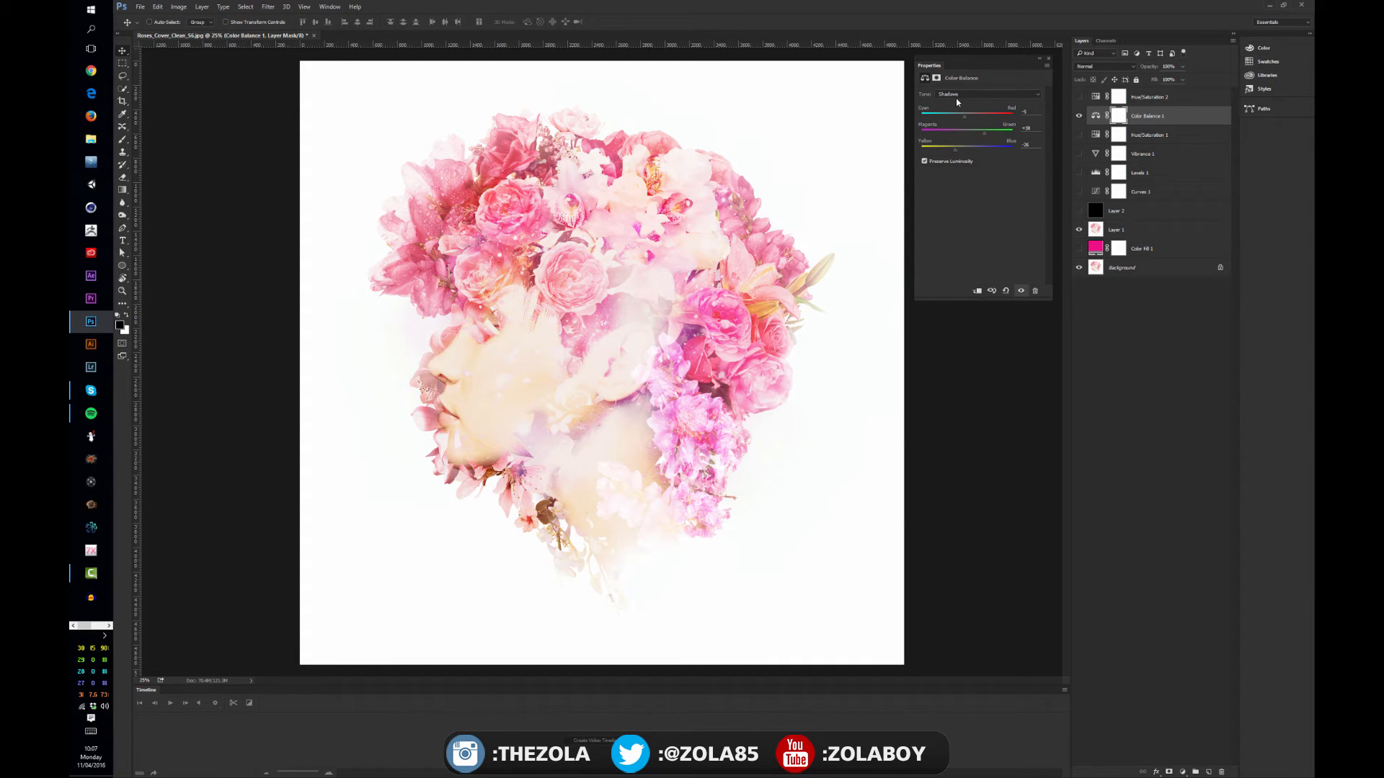
left_click(1079, 115)
left_click(1079, 115)
Push the Color Balance shadows to about magenta -86 and yellow -77, and raise the midtones' red to about +87
left_click_drag(983, 133, 931, 148)
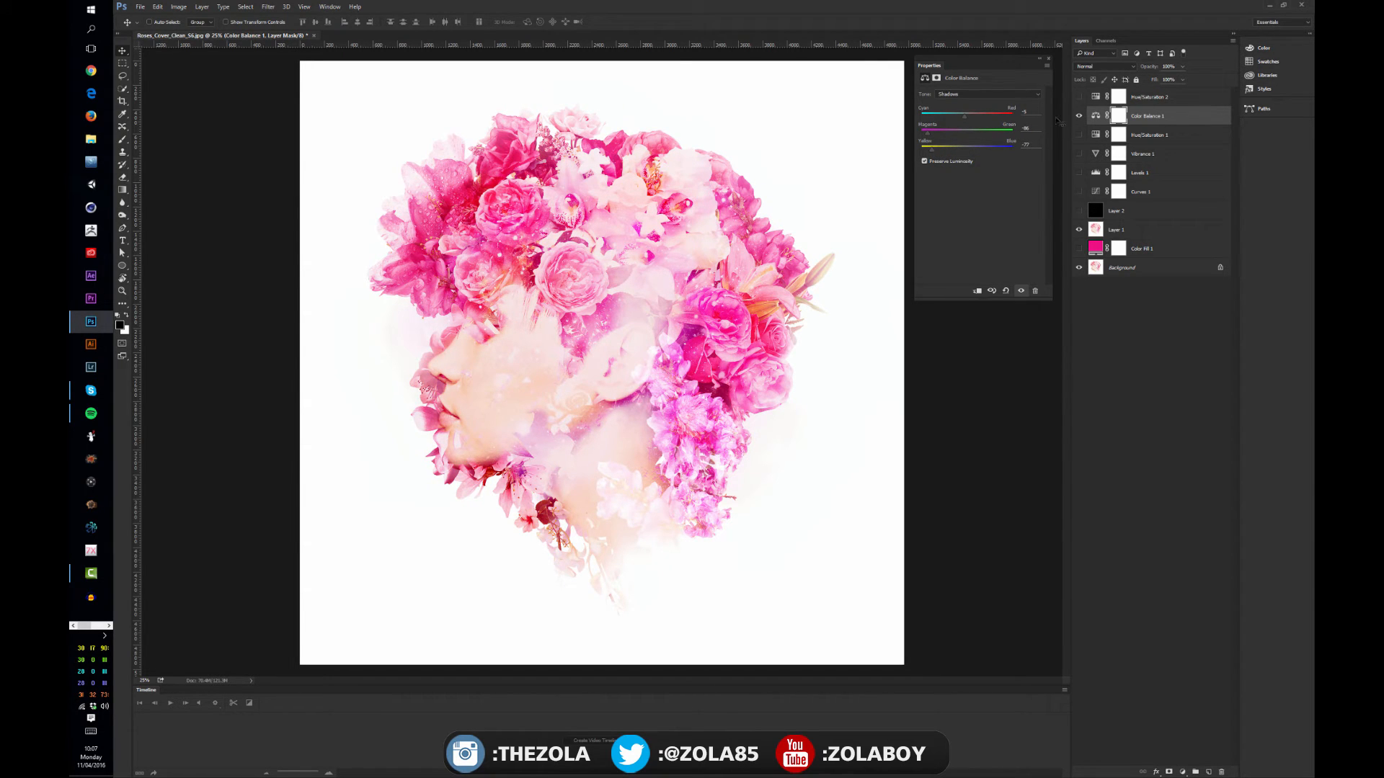
left_click(969, 95)
left_click(961, 111)
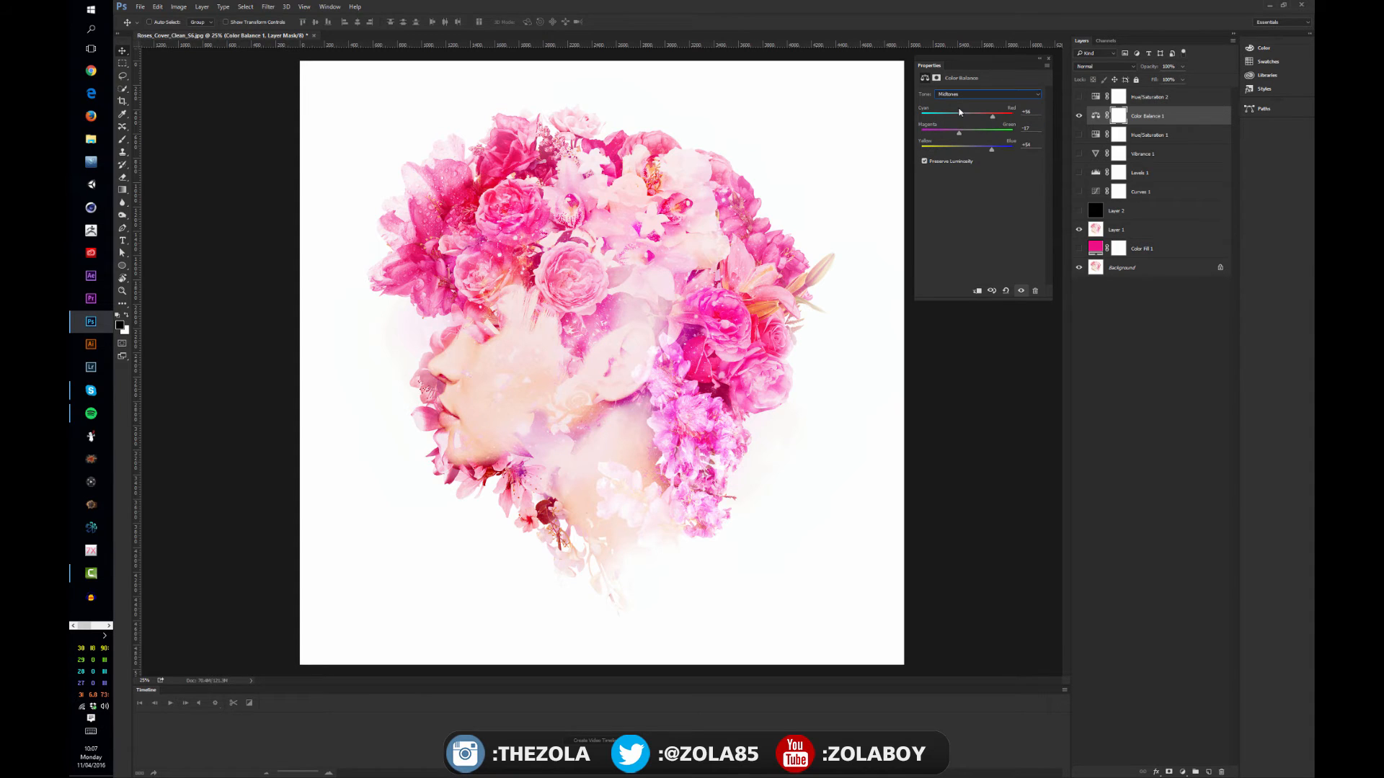
left_click_drag(1010, 117, 1007, 118)
Check the effect of the stronger Color Balance settings by toggling the layer's visibility
left_click(1079, 116)
left_click(1079, 116)
left_click(1079, 117)
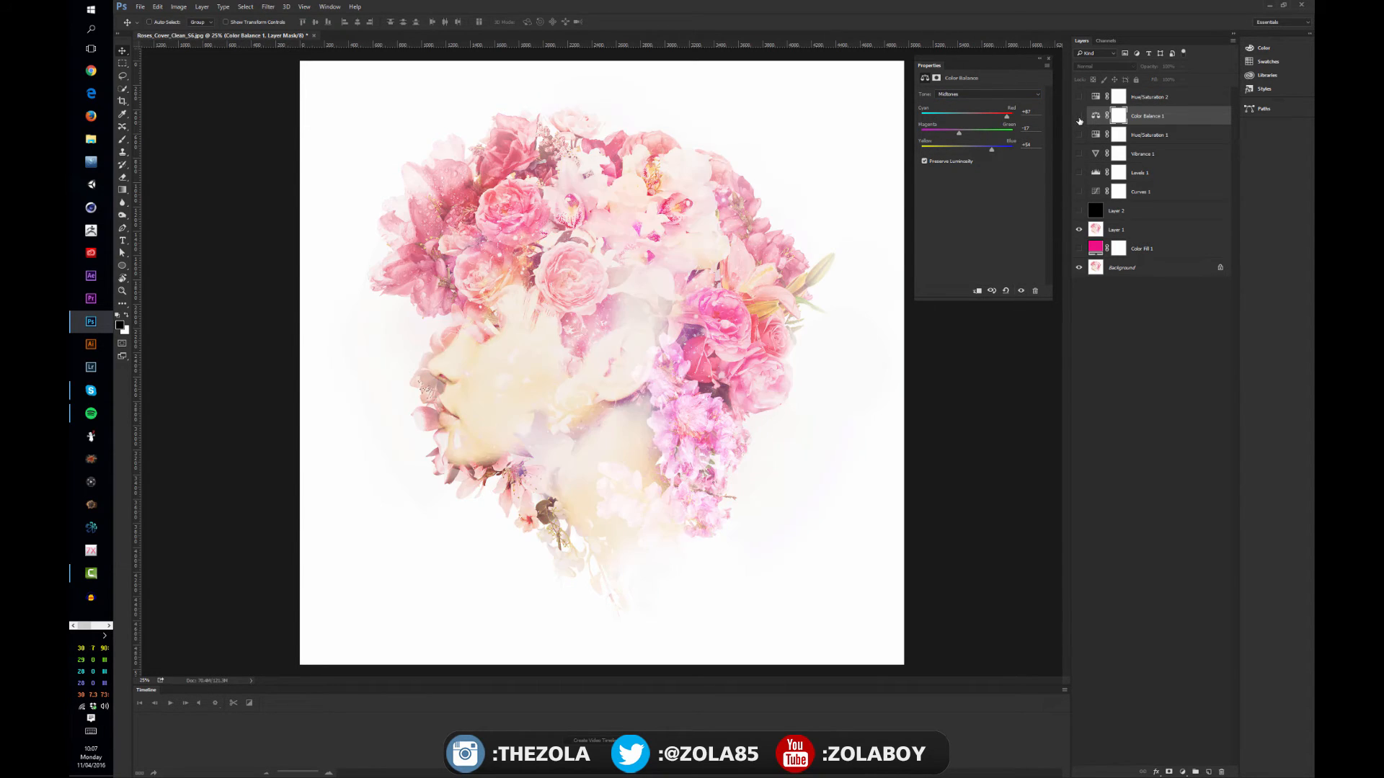
left_click(1079, 116)
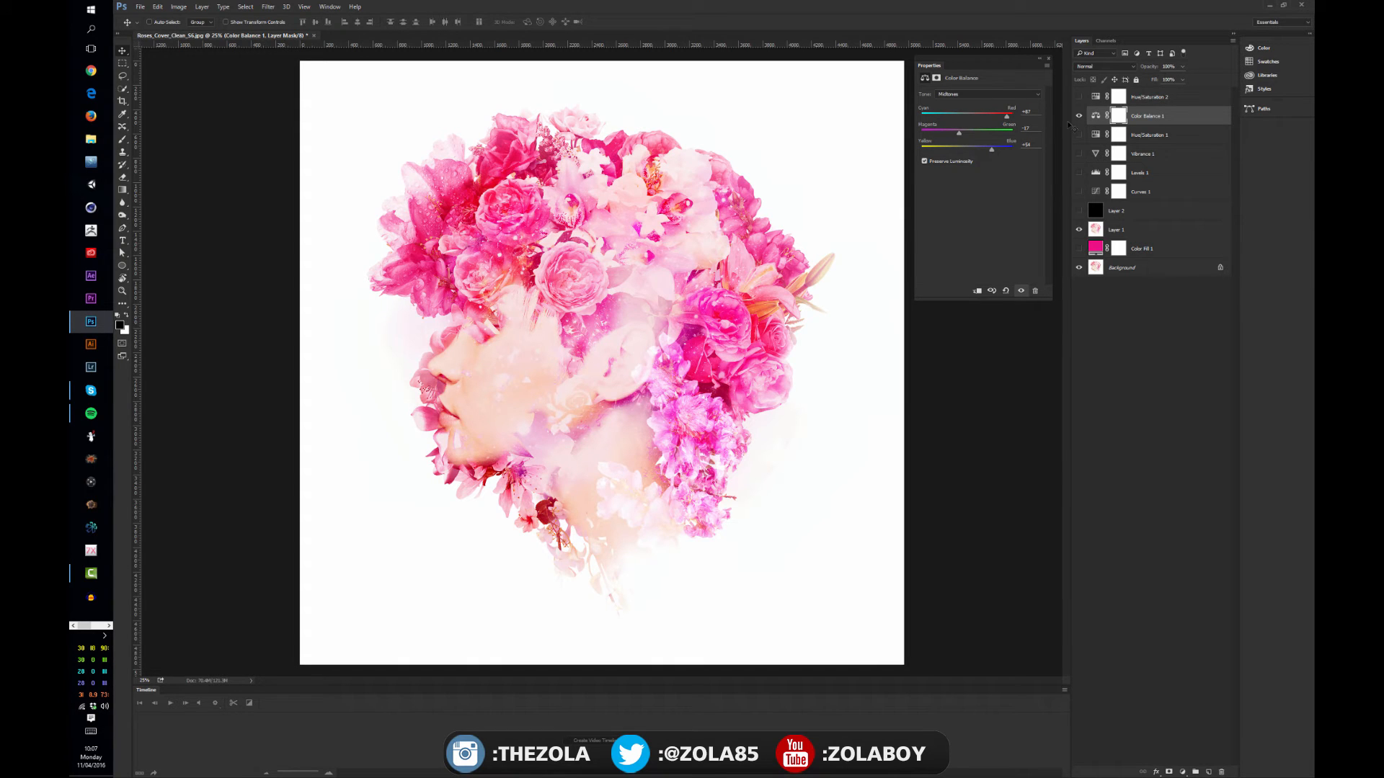
Lower the Color Balance layer's opacity to about 76% and hide the layer
left_click(1182, 67)
left_click_drag(1182, 78, 1172, 81)
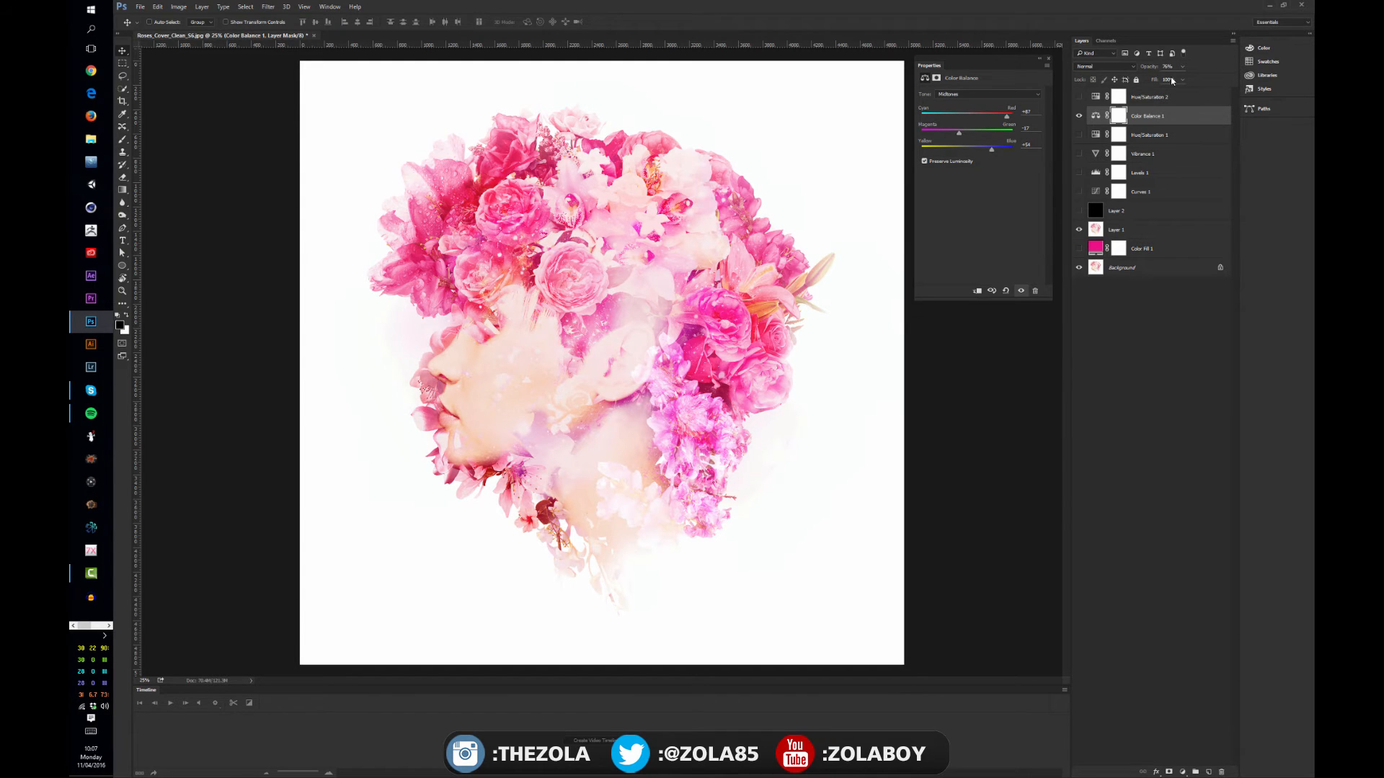
left_click(1079, 116)
Add a Black & White adjustment layer and adjust its mix, lowering reds, yellows, cyans and magentas and raising greens
left_click(1182, 772)
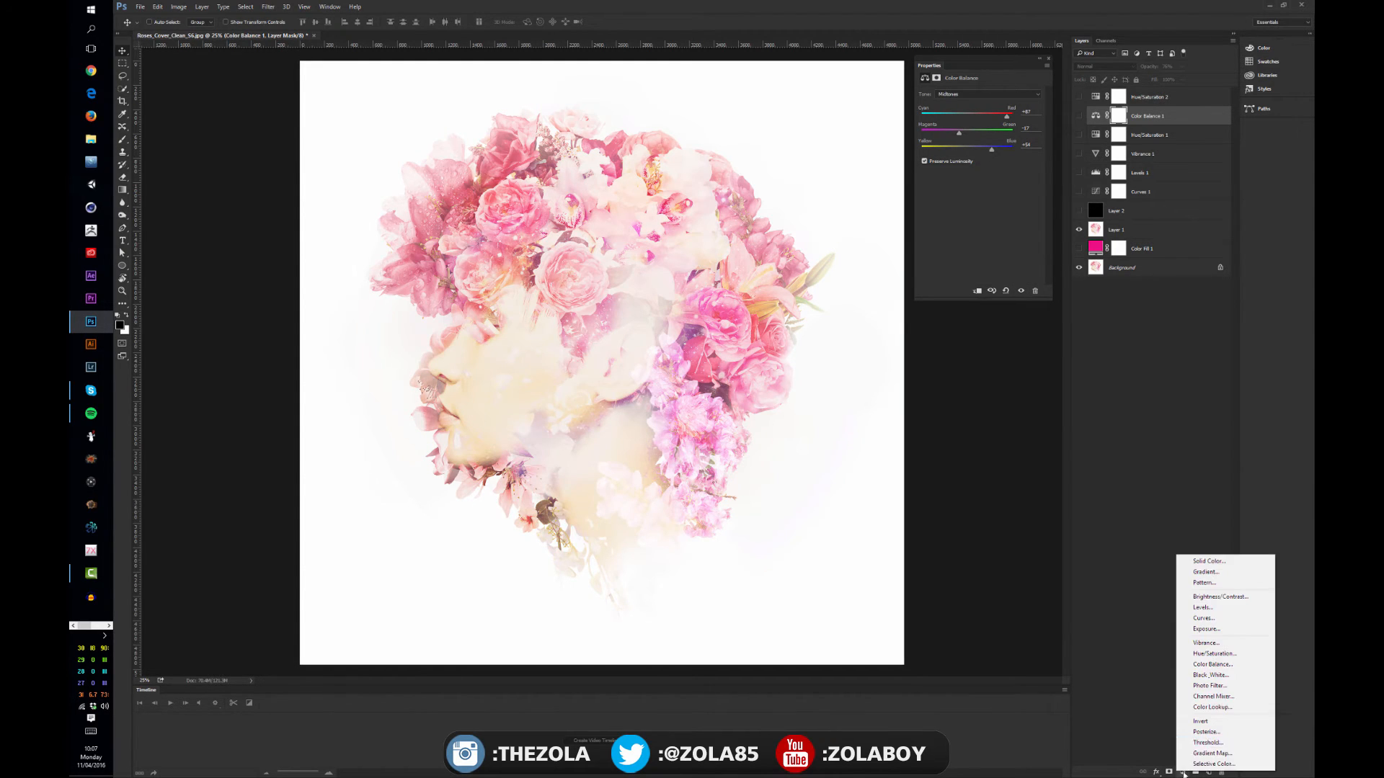
left_click(1218, 678)
left_click_drag(982, 145, 949, 131)
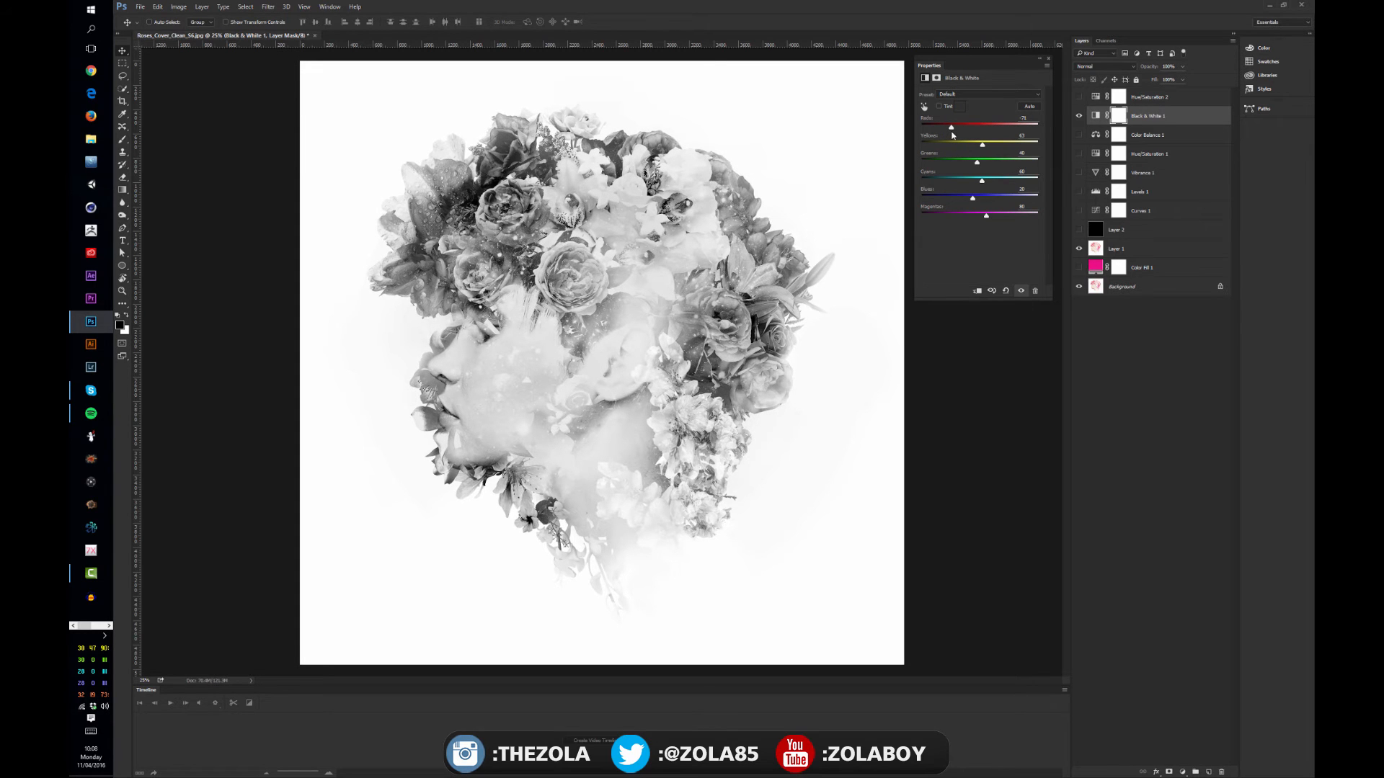
left_click_drag(982, 162, 961, 141)
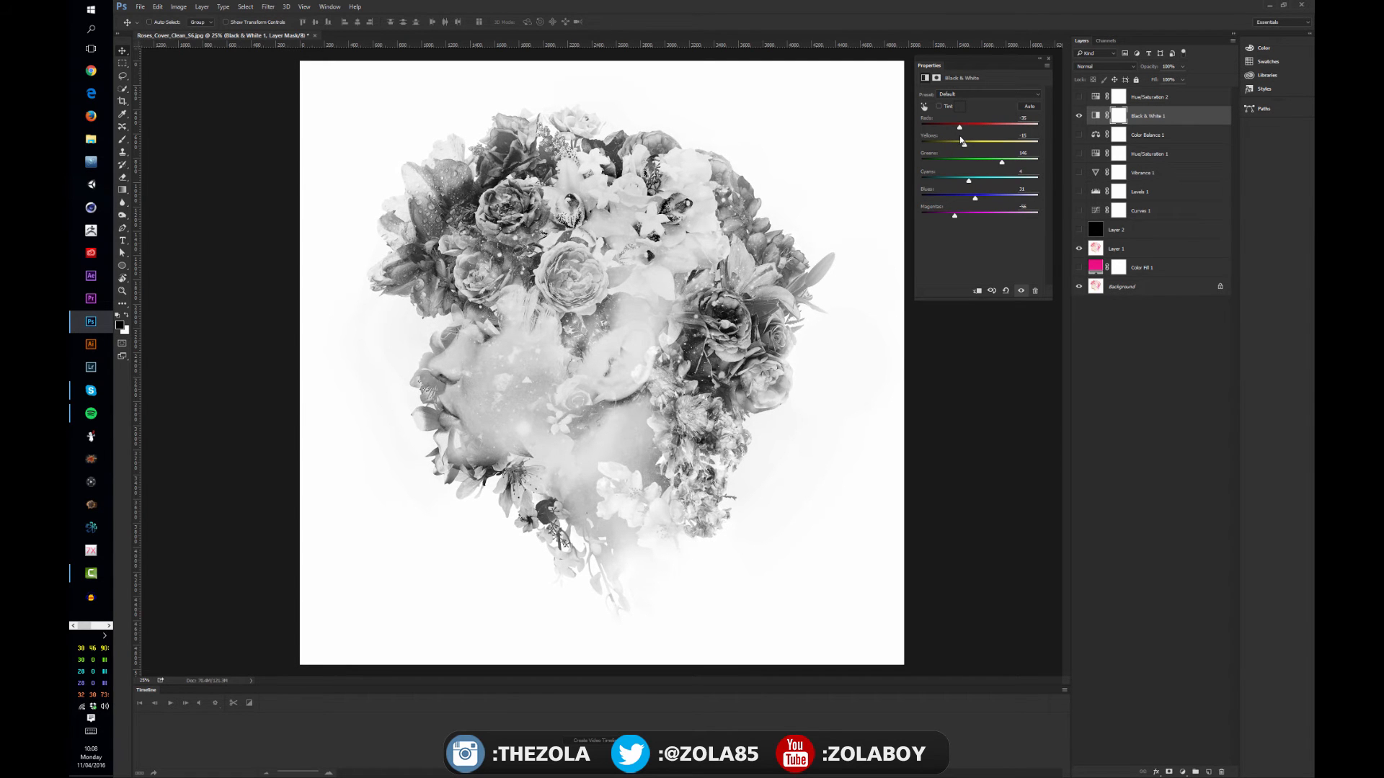
Set the Black & White layer's blend mode to Overlay, compare the image with and without it, and leave it hidden
left_click(1095, 66)
left_click(1106, 164)
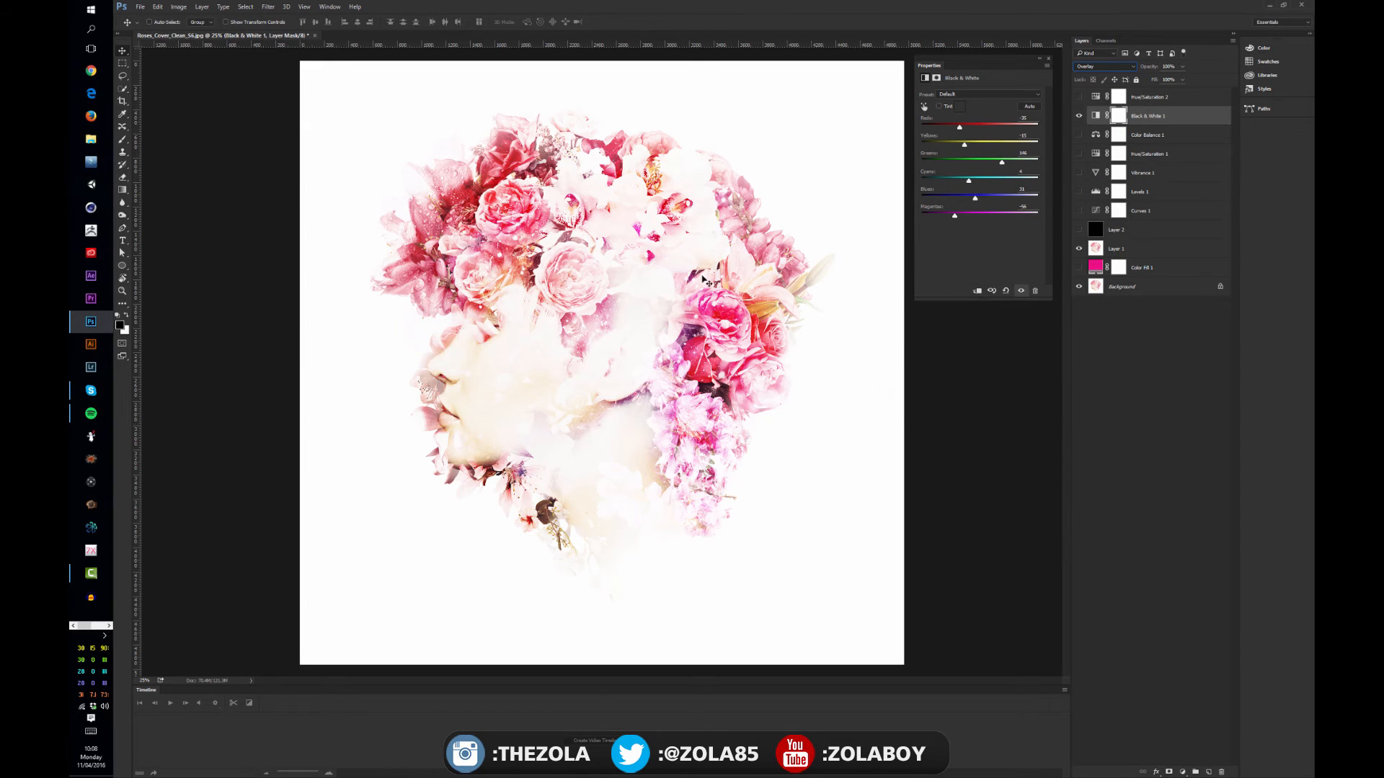
left_click(1080, 116)
left_click(1079, 116)
left_click(1079, 117)
left_click(1079, 117)
left_click(1079, 116)
Add a Color Lookup adjustment layer, try the LateSunset.3DL table, and switch to FoggyNight.3DL
left_click(1182, 772)
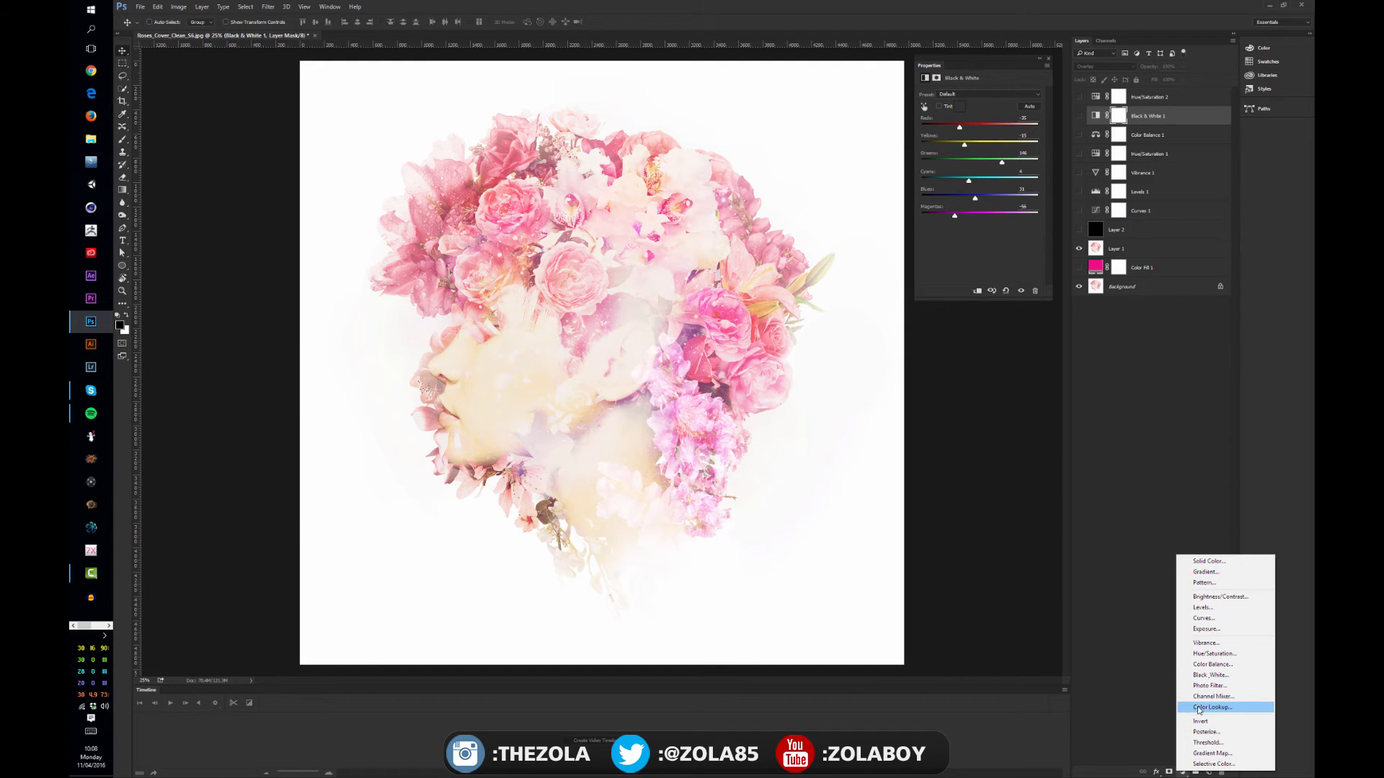
left_click(1205, 710)
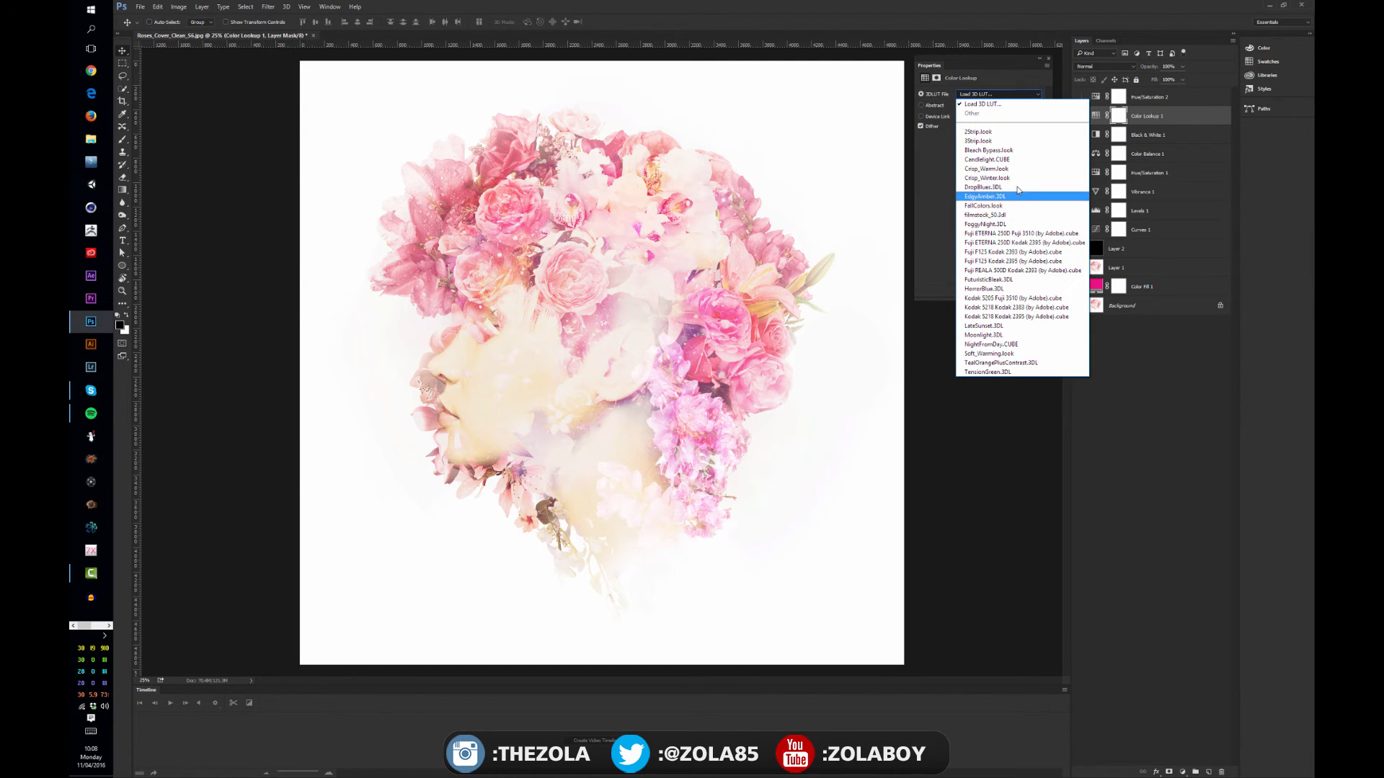
left_click(1015, 325)
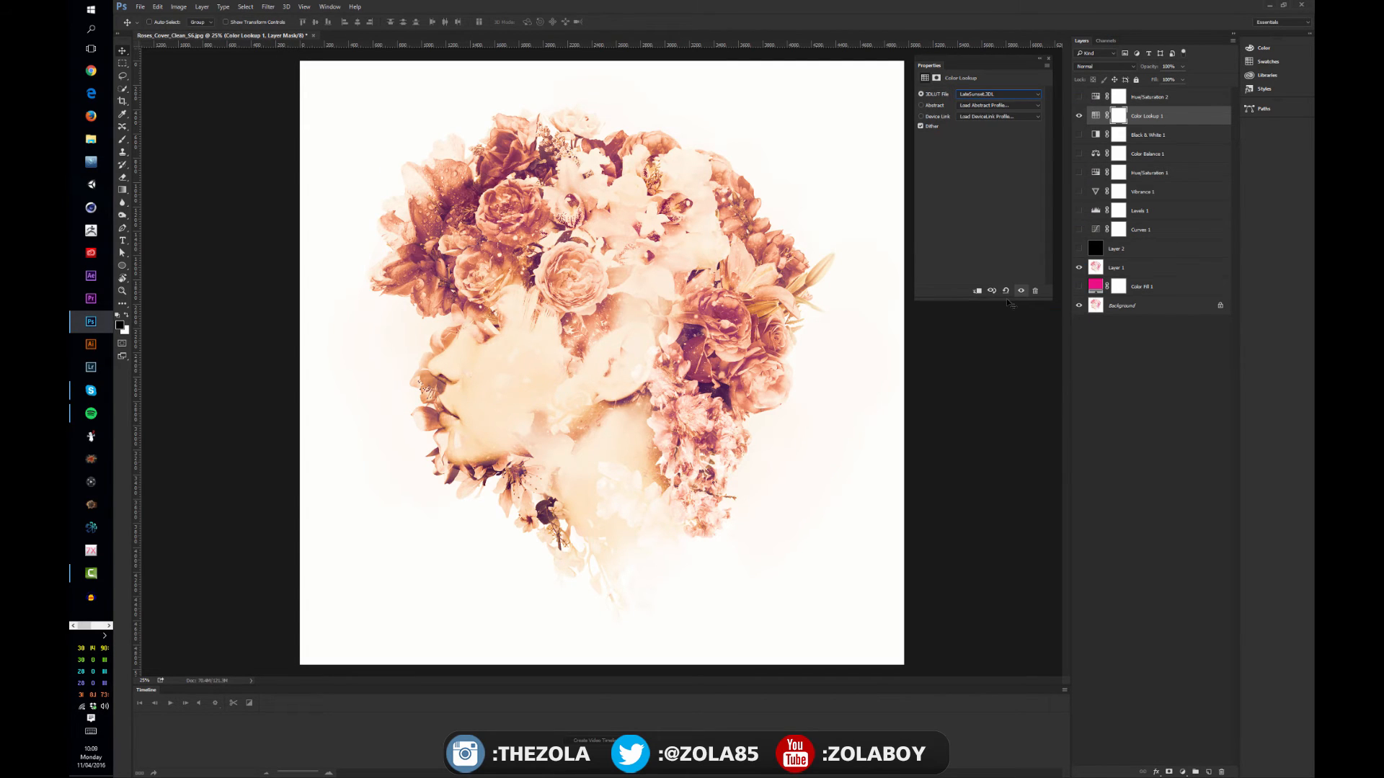
left_click(981, 96)
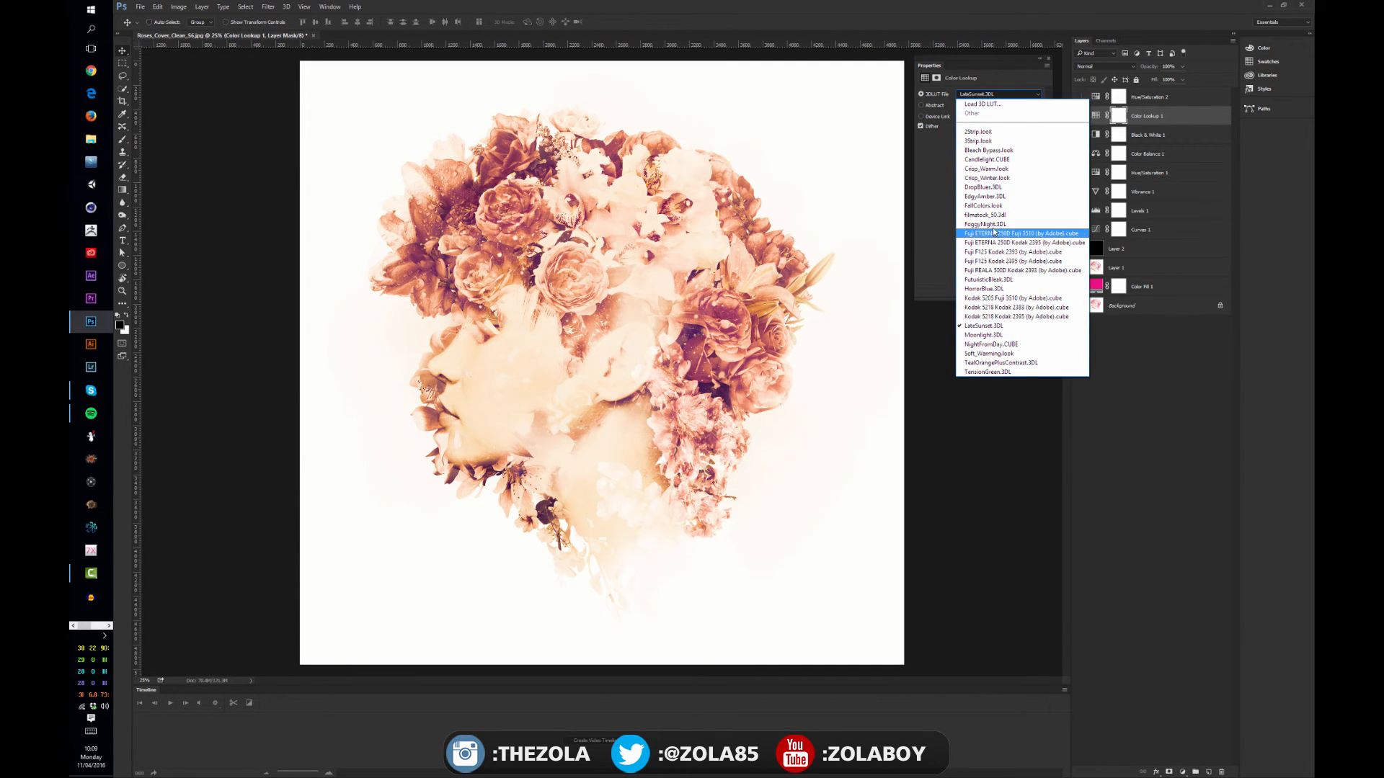
left_click(991, 224)
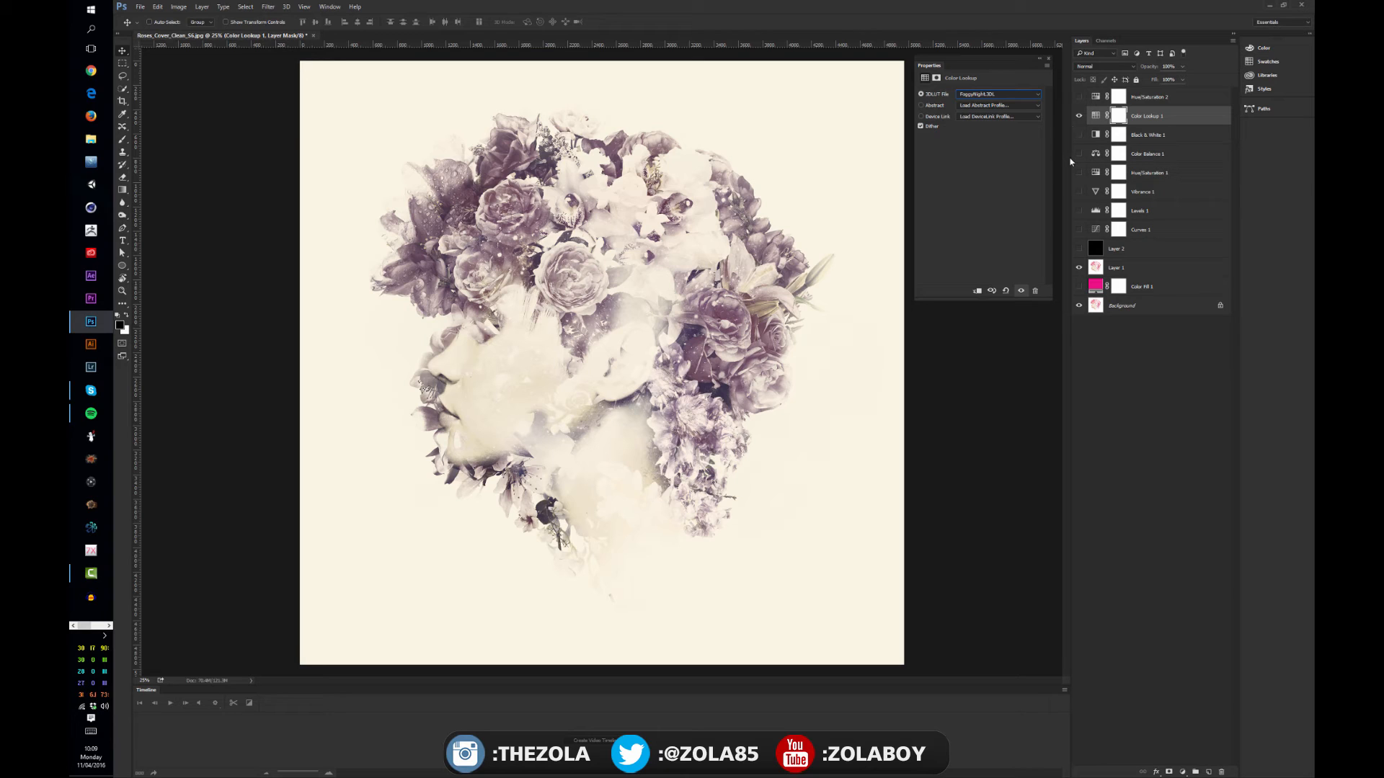
Try the LateSunset.3DL, DropBlues.3DL and Candlelight.CUBE tables on the Color Lookup layer
left_click(1156, 154)
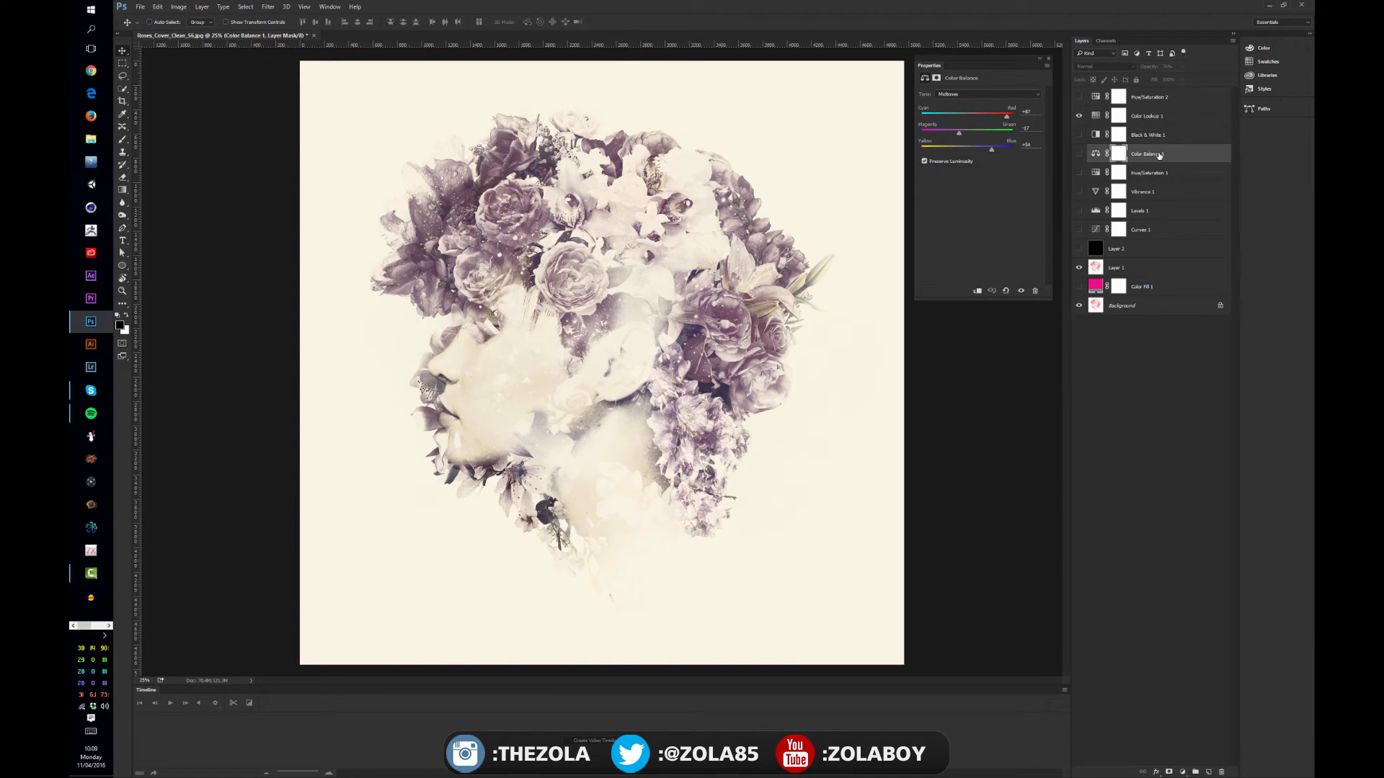
left_click(1152, 174)
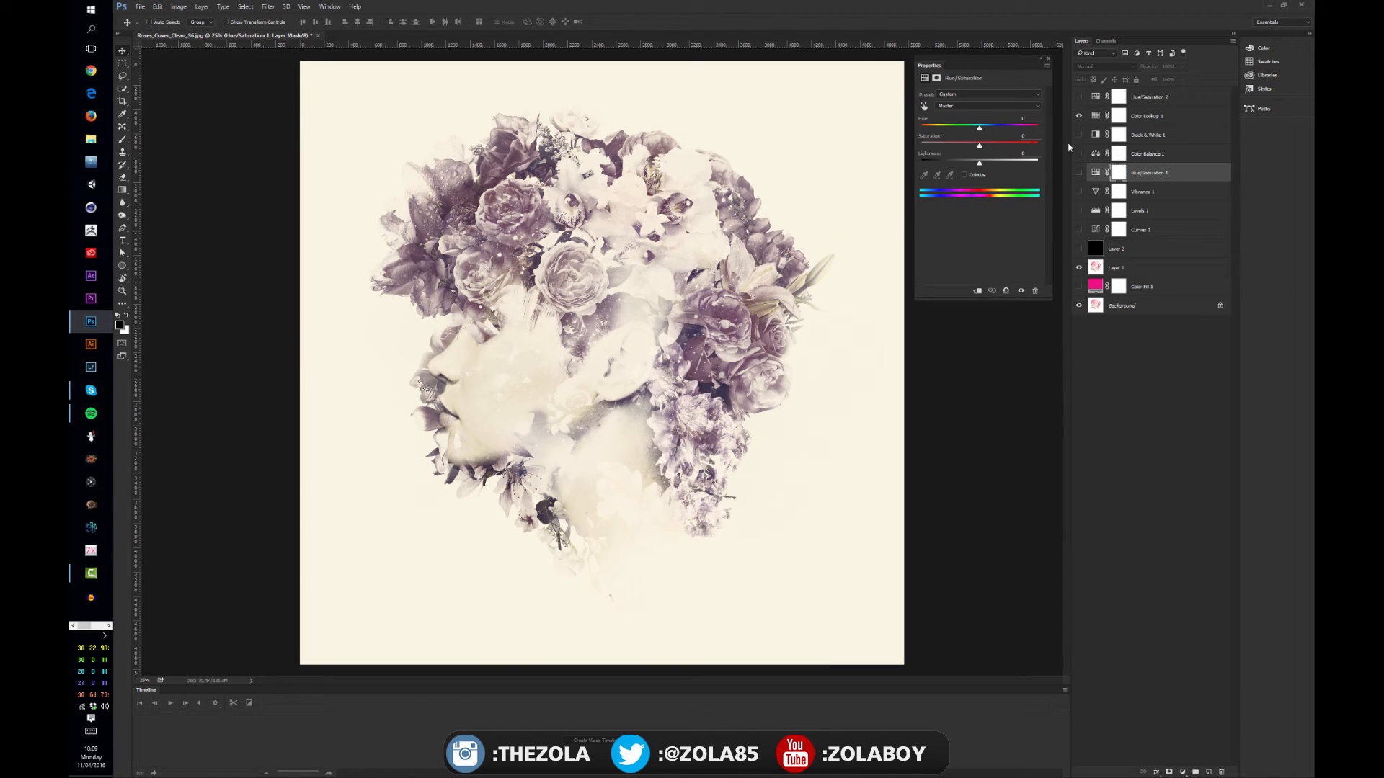
left_click(1146, 116)
left_click(998, 94)
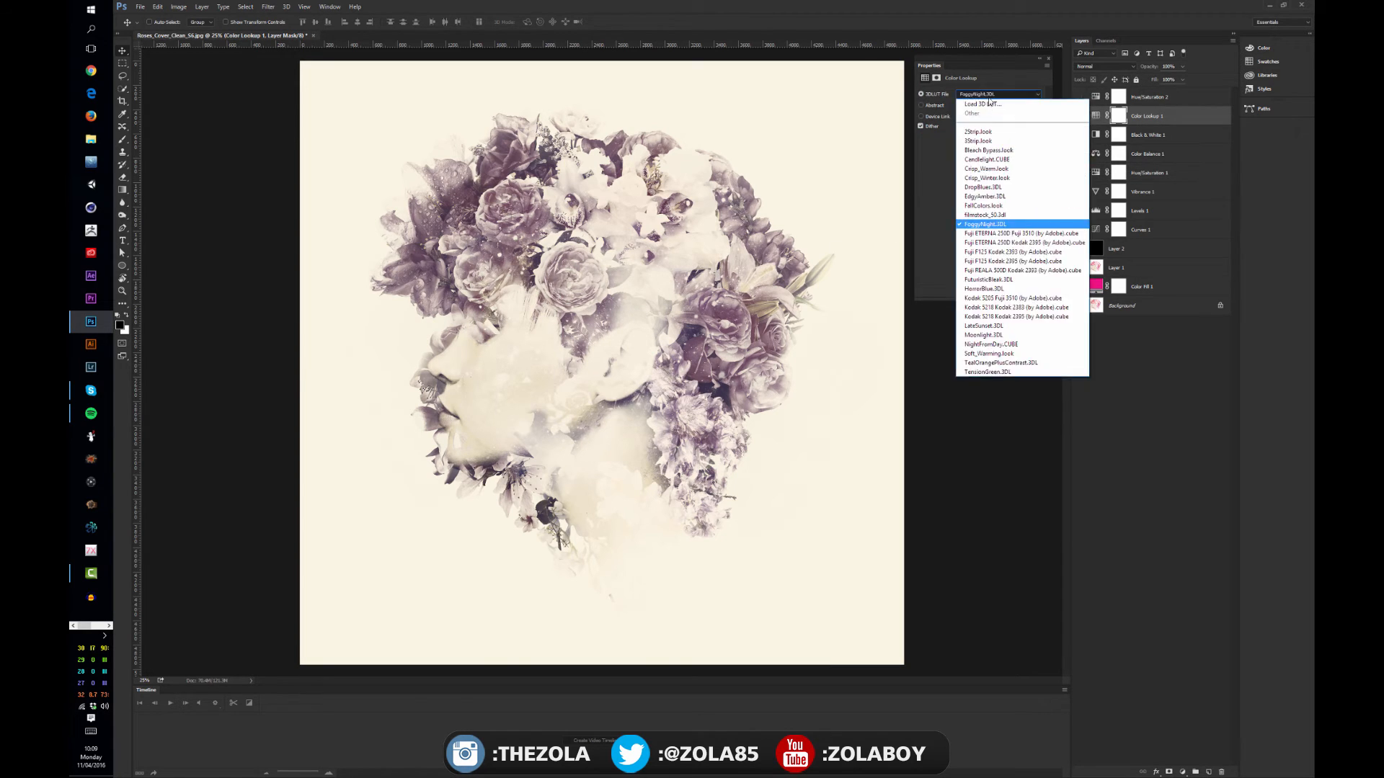
left_click(1006, 330)
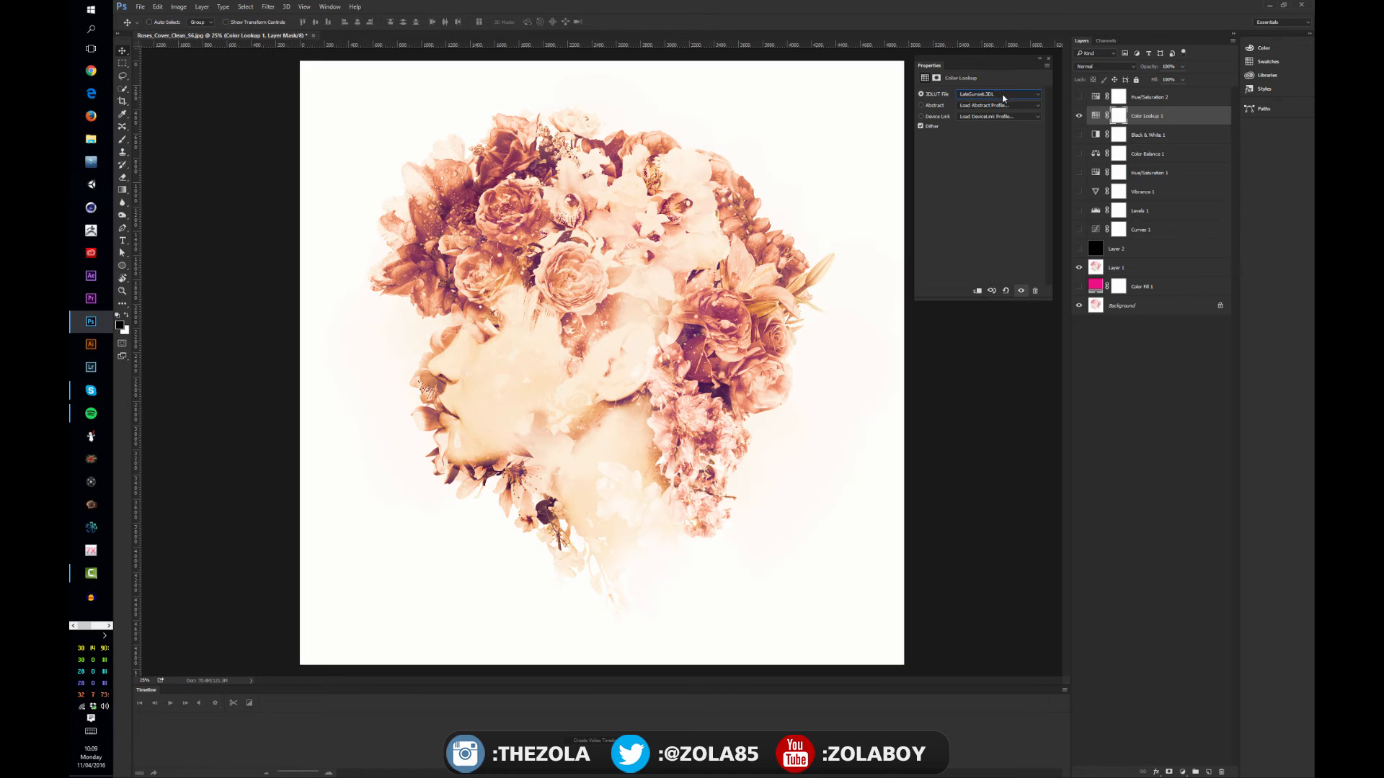
left_click(1003, 98)
left_click(995, 191)
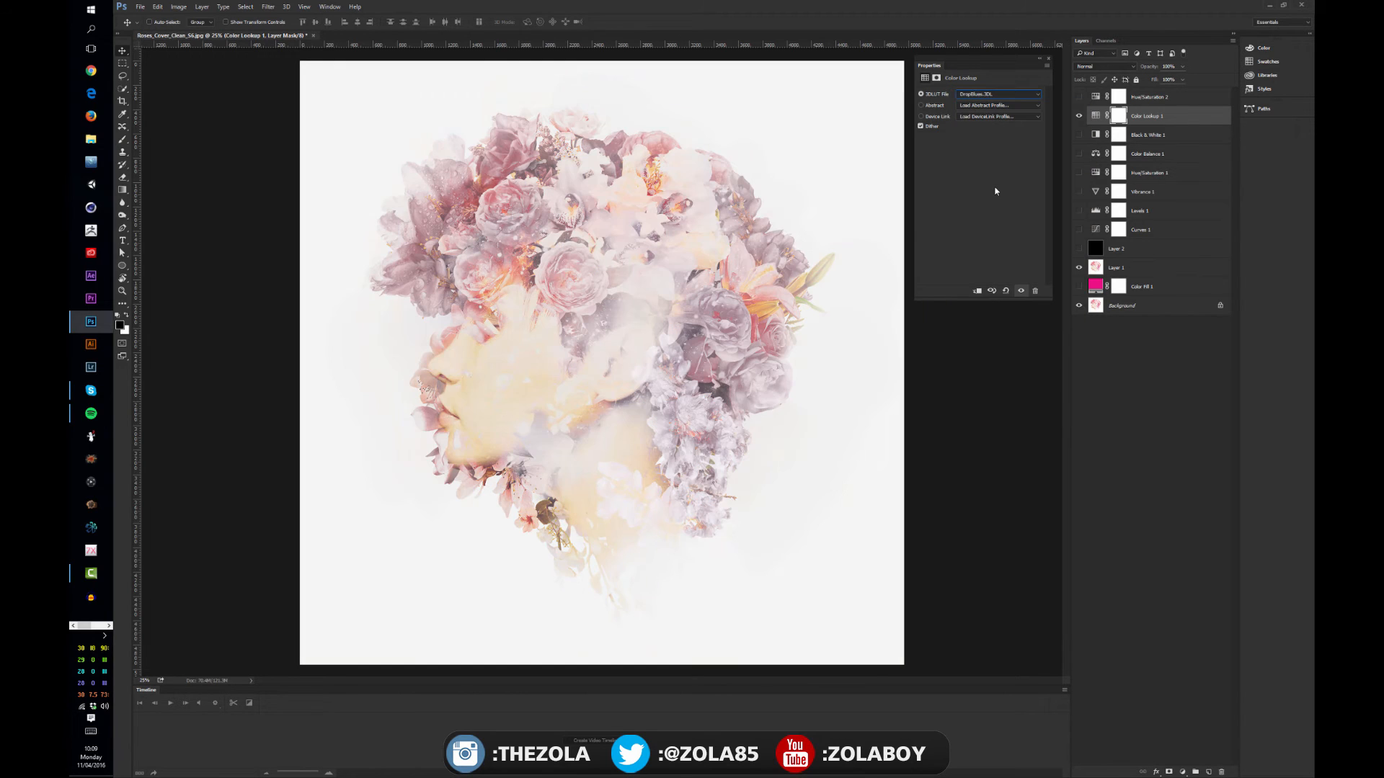
left_click(987, 95)
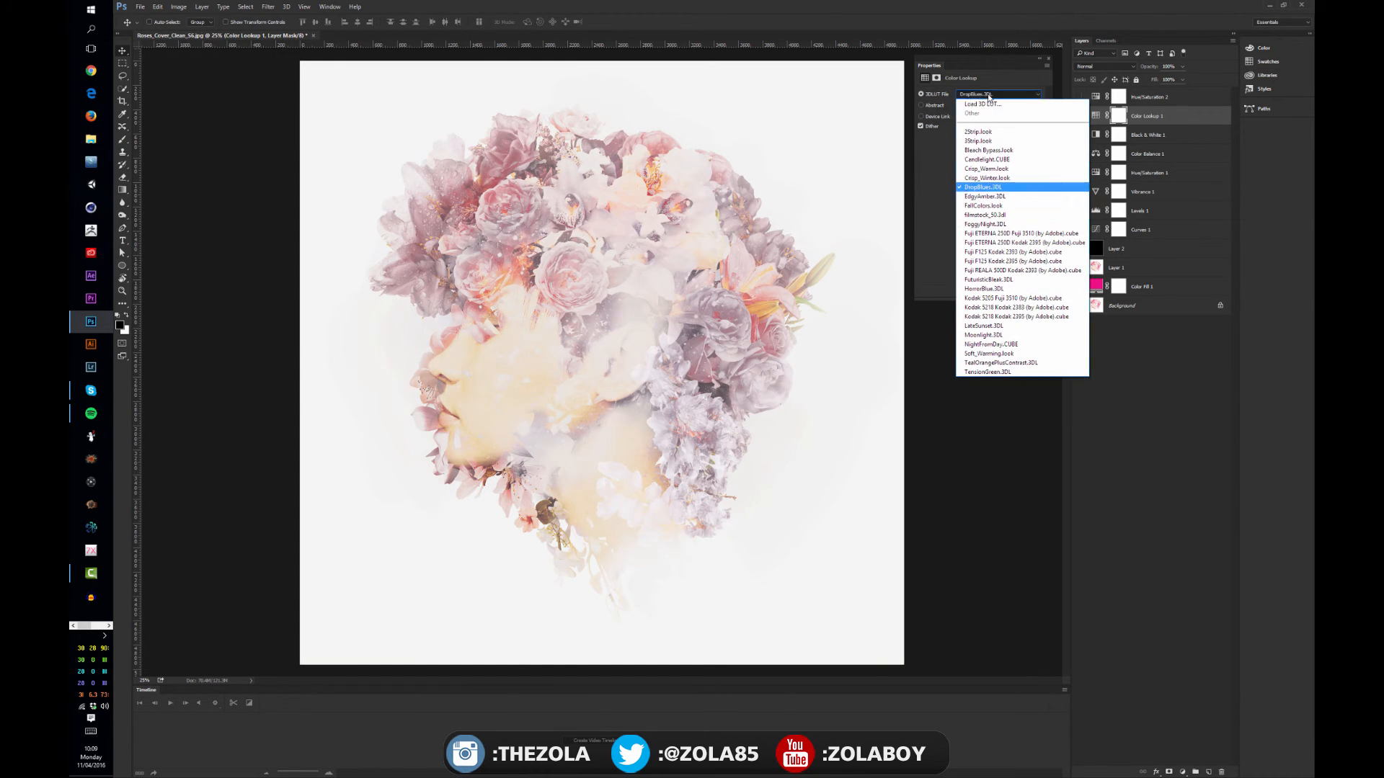
left_click(989, 159)
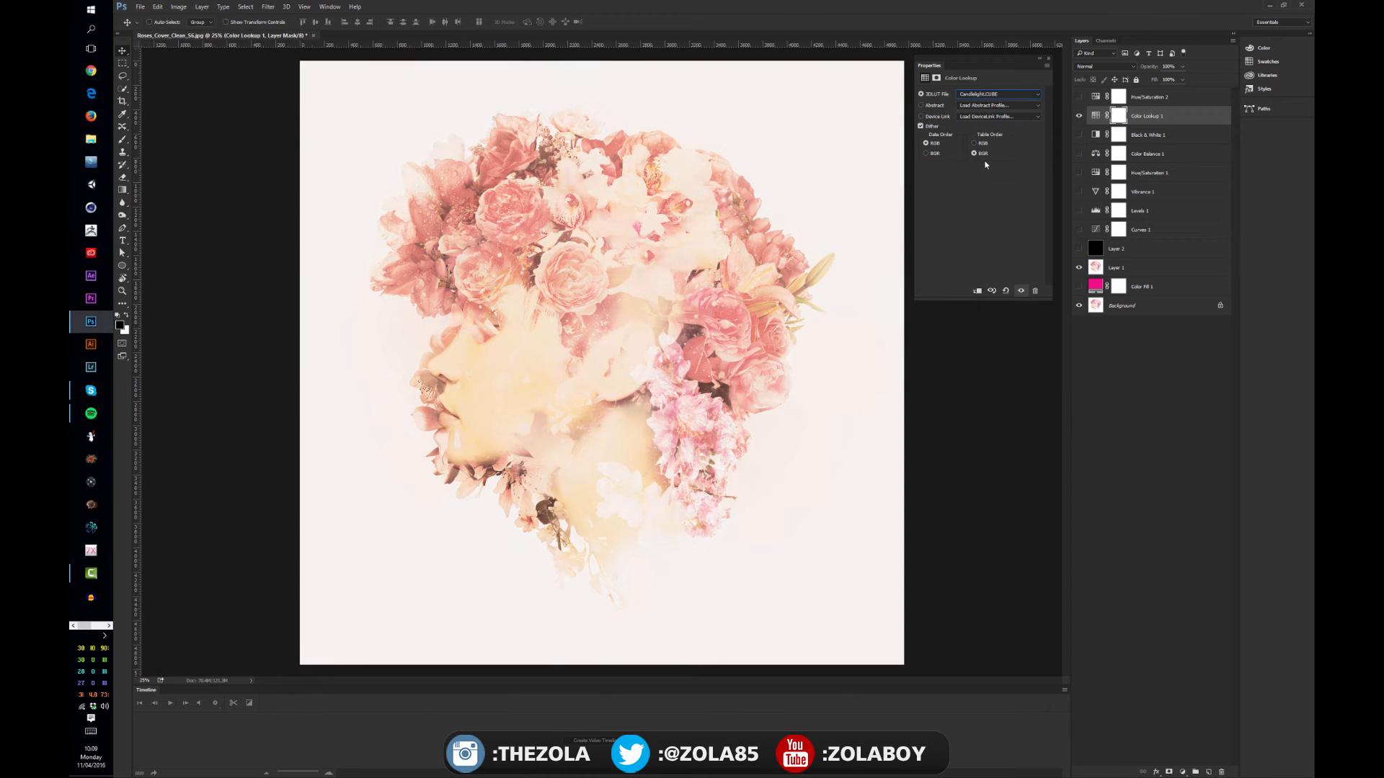
Try the Bleach Bypass.look and 3Strip.look tables on the Color Lookup layer, comparing the image with and without the layer
left_click(982, 98)
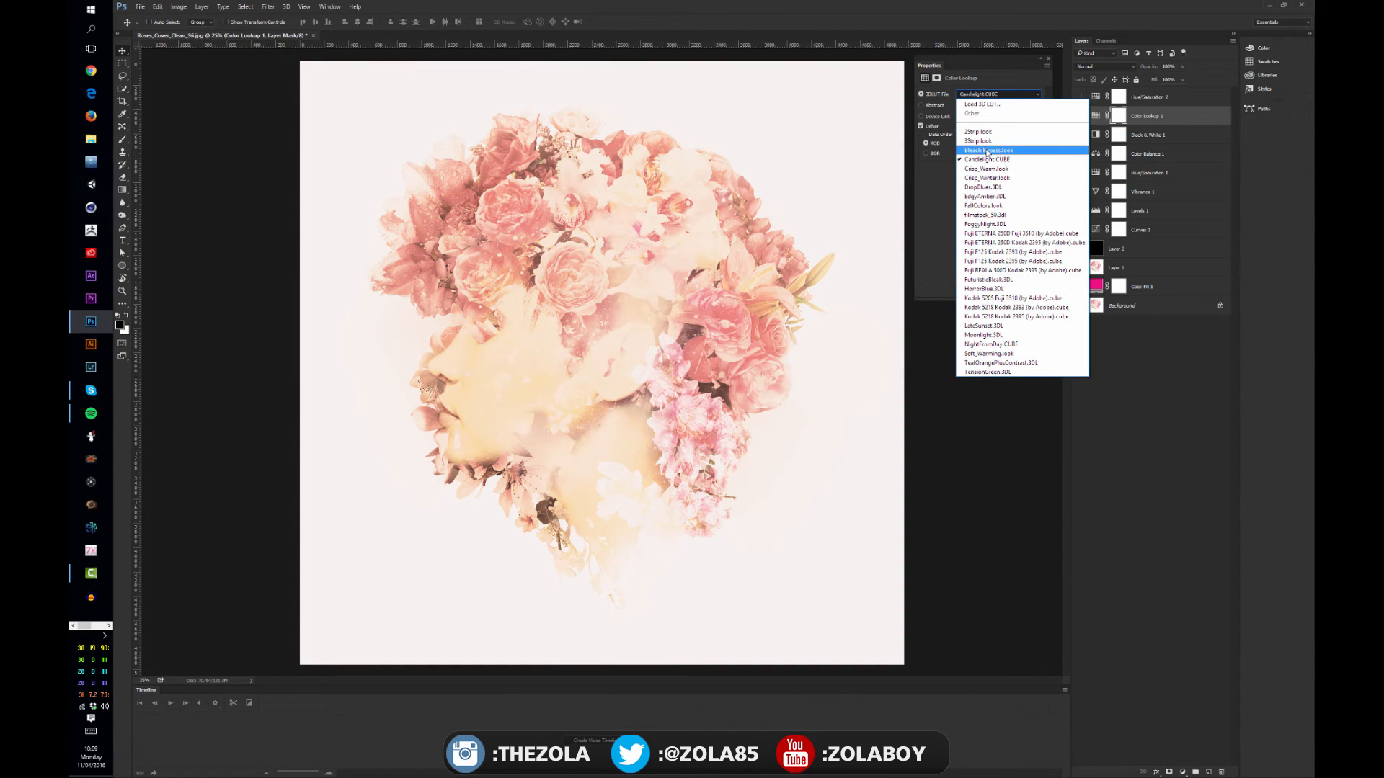
left_click(987, 151)
left_click(982, 99)
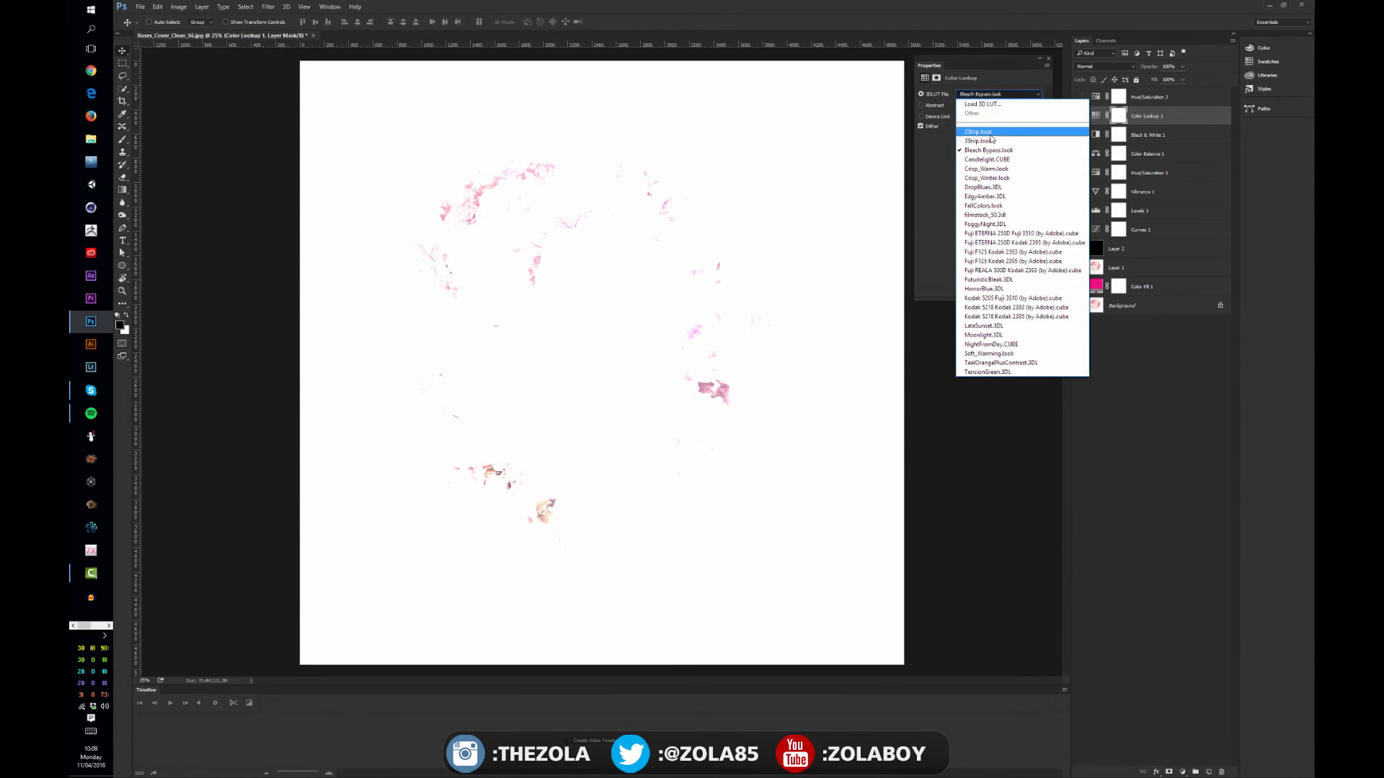
left_click(991, 146)
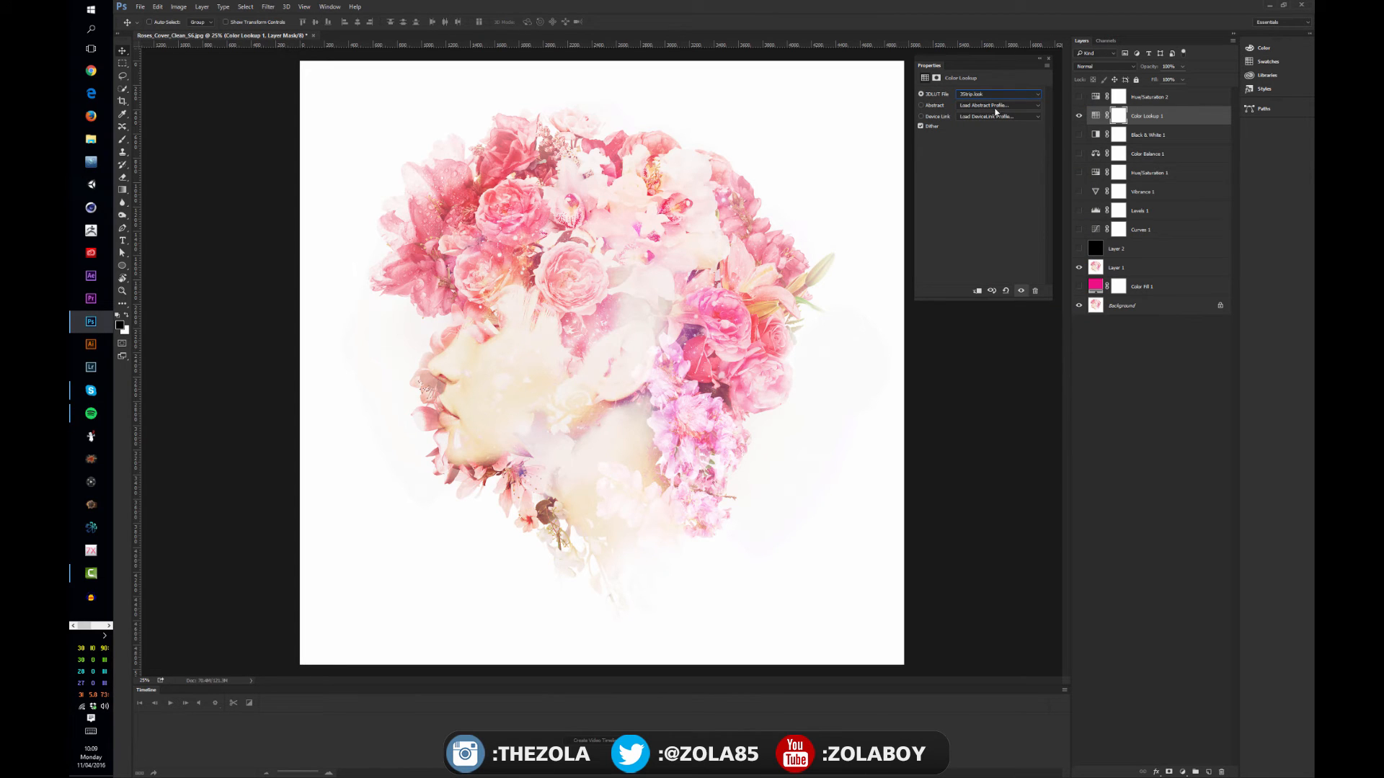
left_click(1079, 116)
left_click(1079, 118)
Try the film-stock tables Kodak 5205 Fuji 3510, Kodak 5218 Kodak 2383, Kodak 5218 Kodak 2395 and Fuji F125 Kodak 2393
left_click(978, 94)
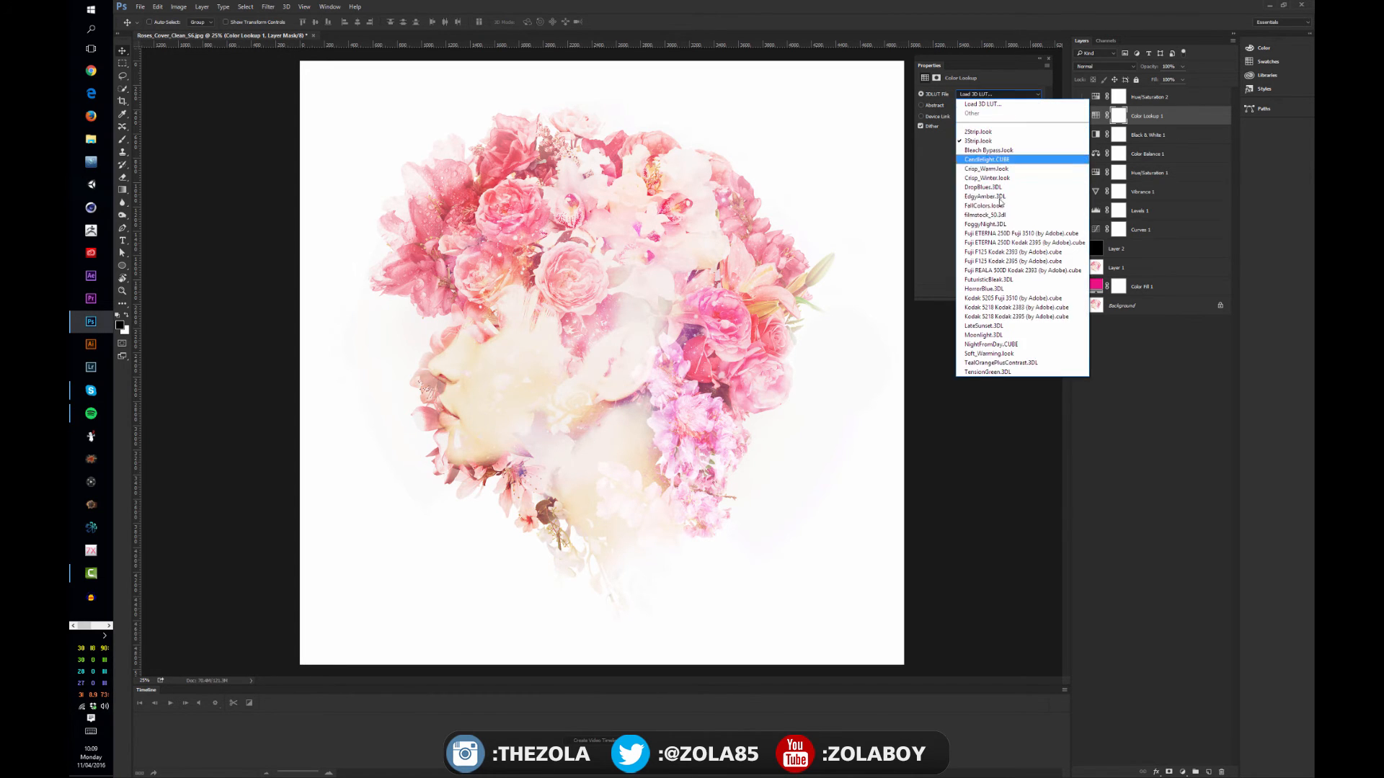
left_click(993, 298)
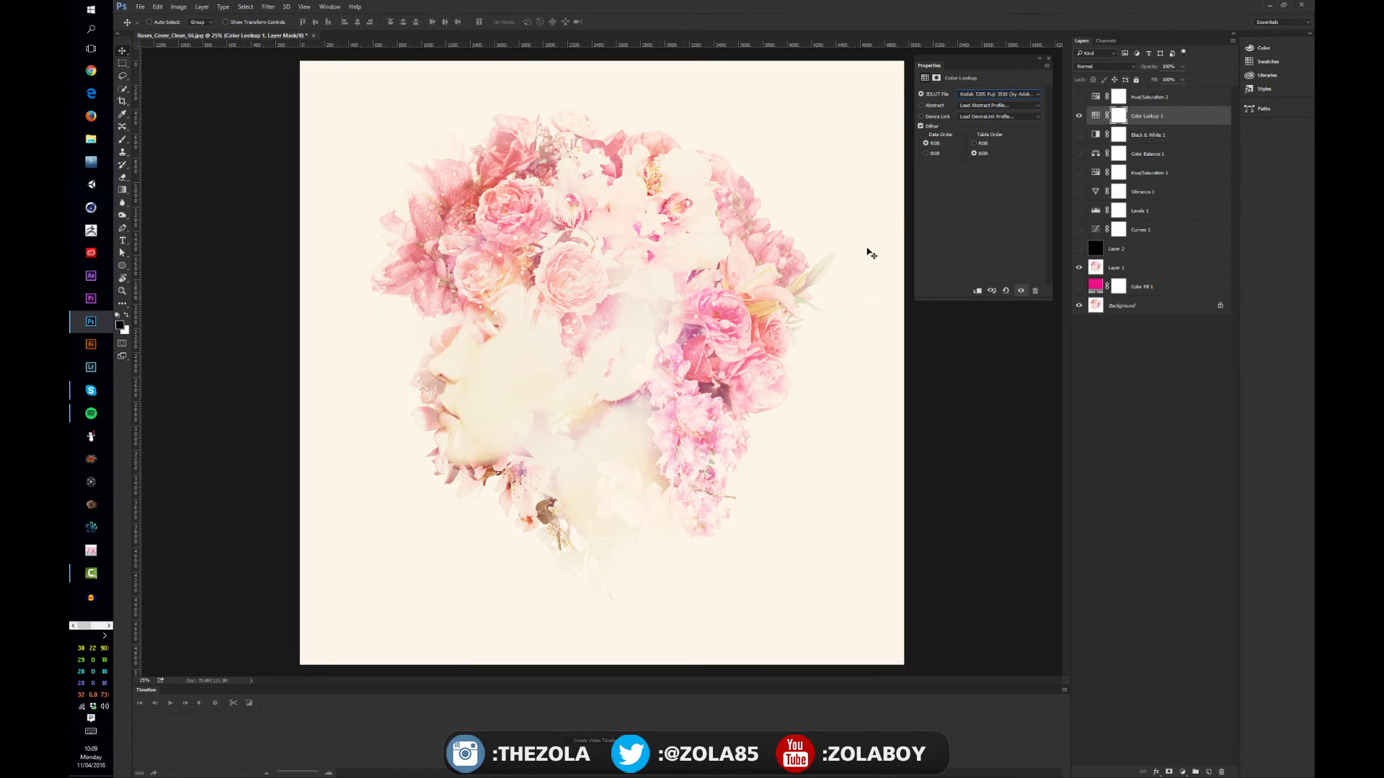
left_click(998, 94)
left_click(999, 307)
left_click(982, 94)
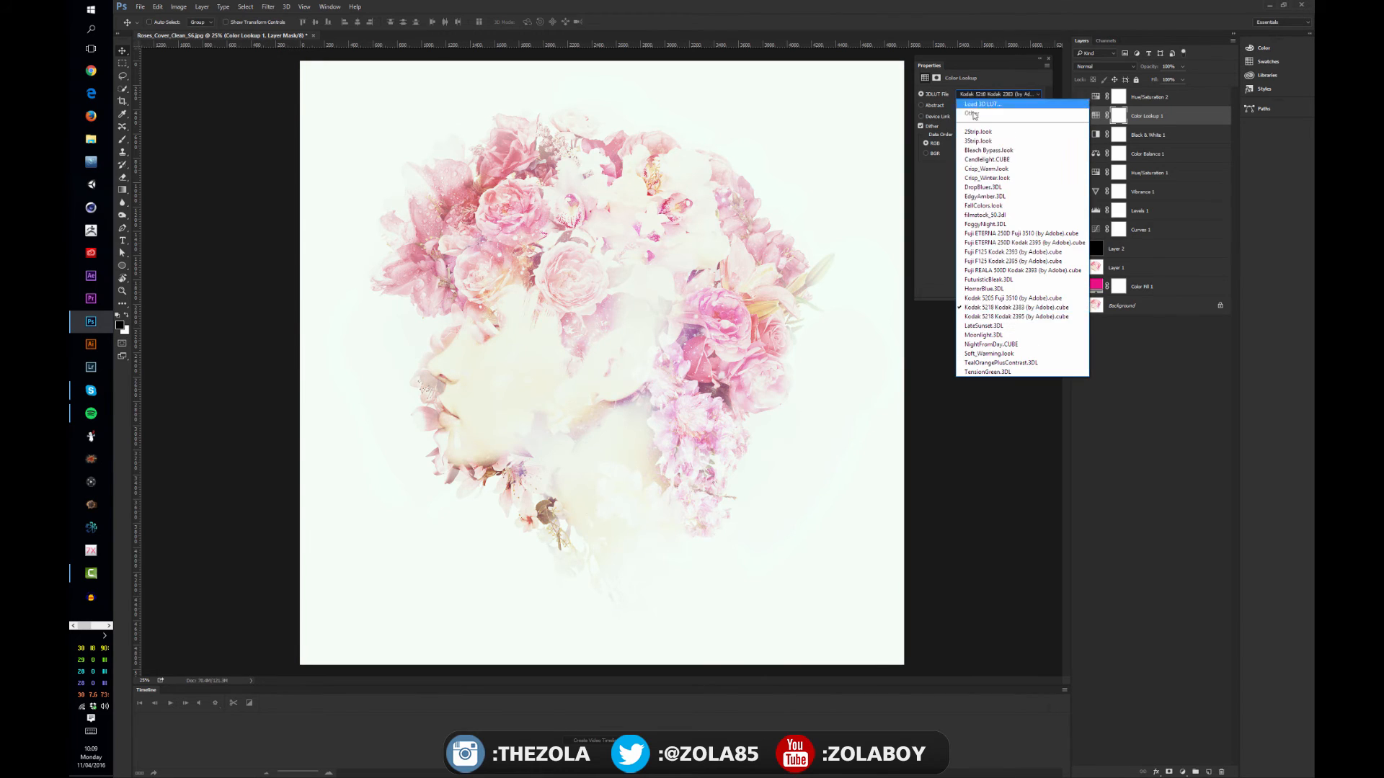
left_click(992, 317)
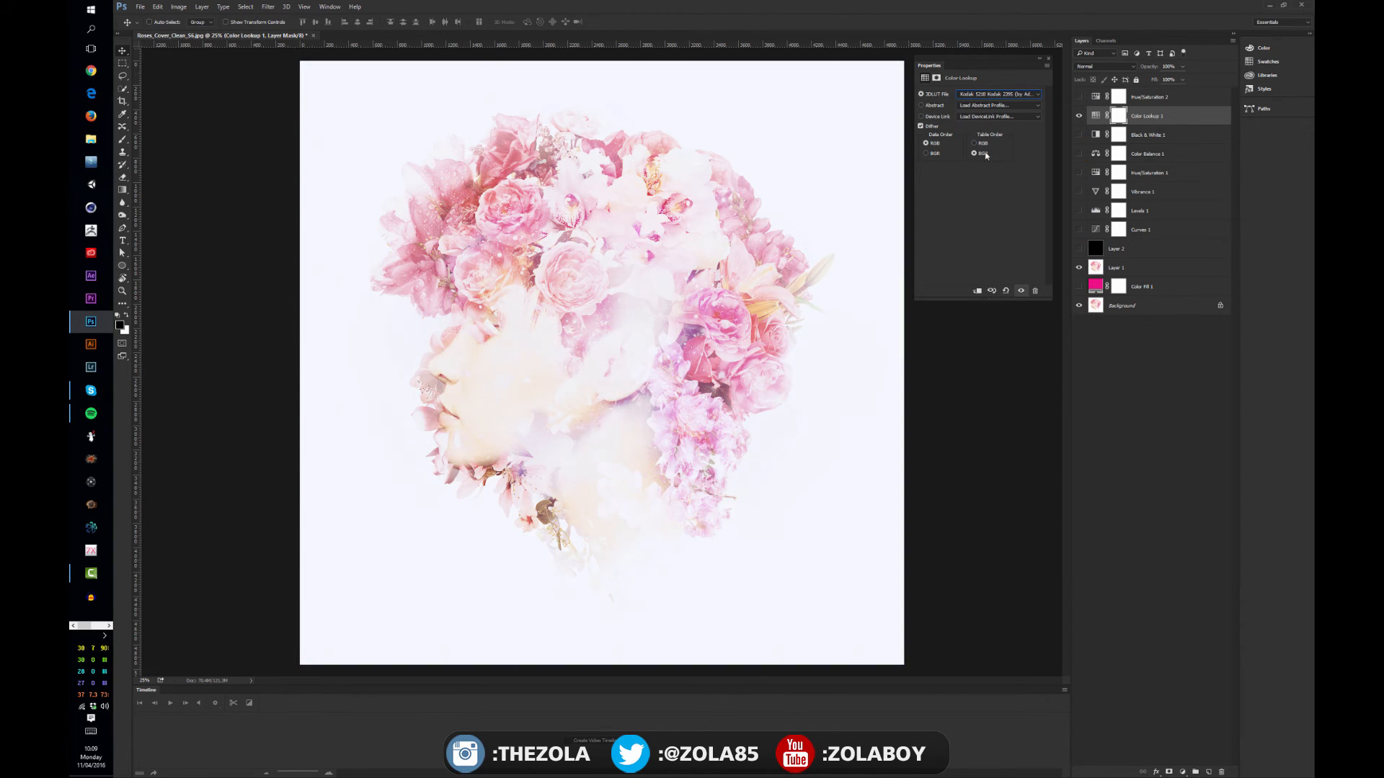
left_click(986, 93)
left_click(1001, 261)
Try the NightFromDay.CUBE table, switch the Color Lookup to TealOrangePlusContrast.3DL, and compare the image with and without it
left_click(995, 94)
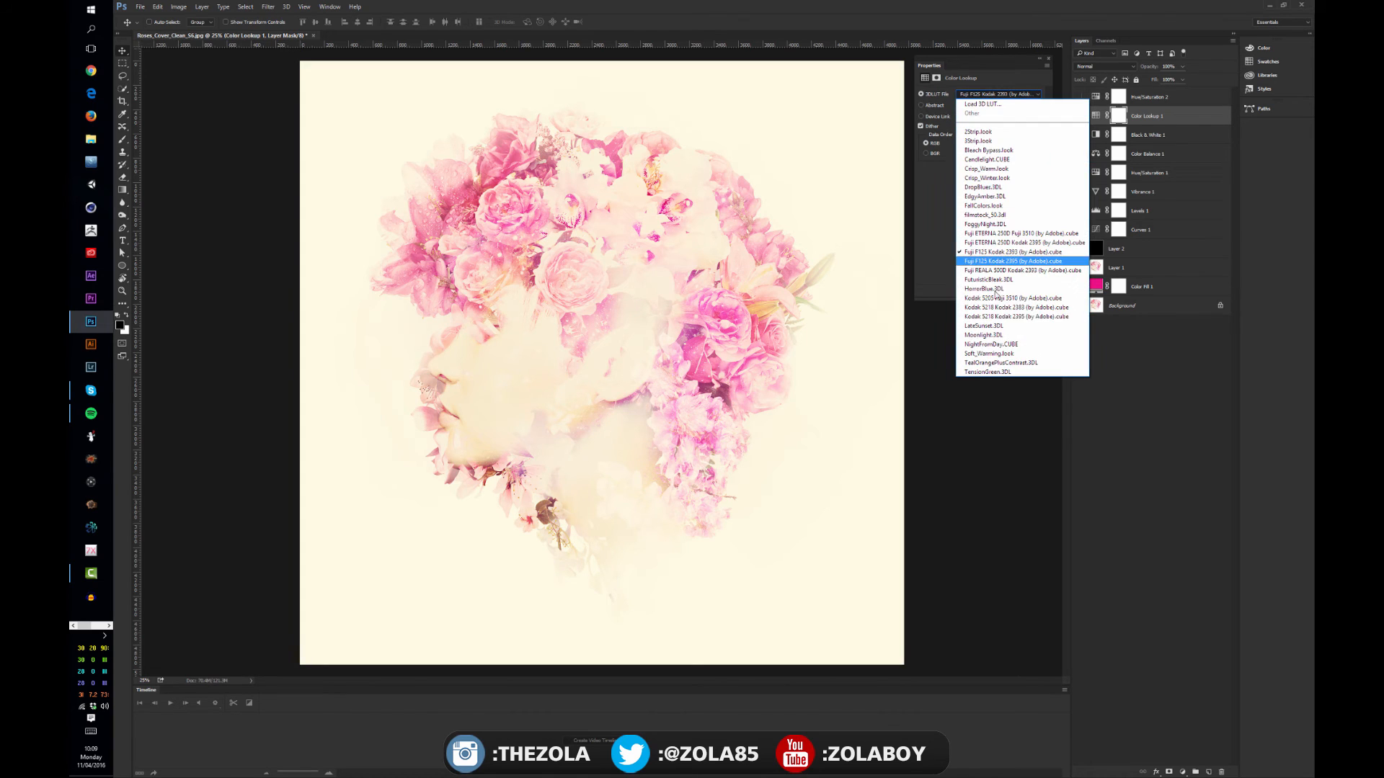
left_click(995, 345)
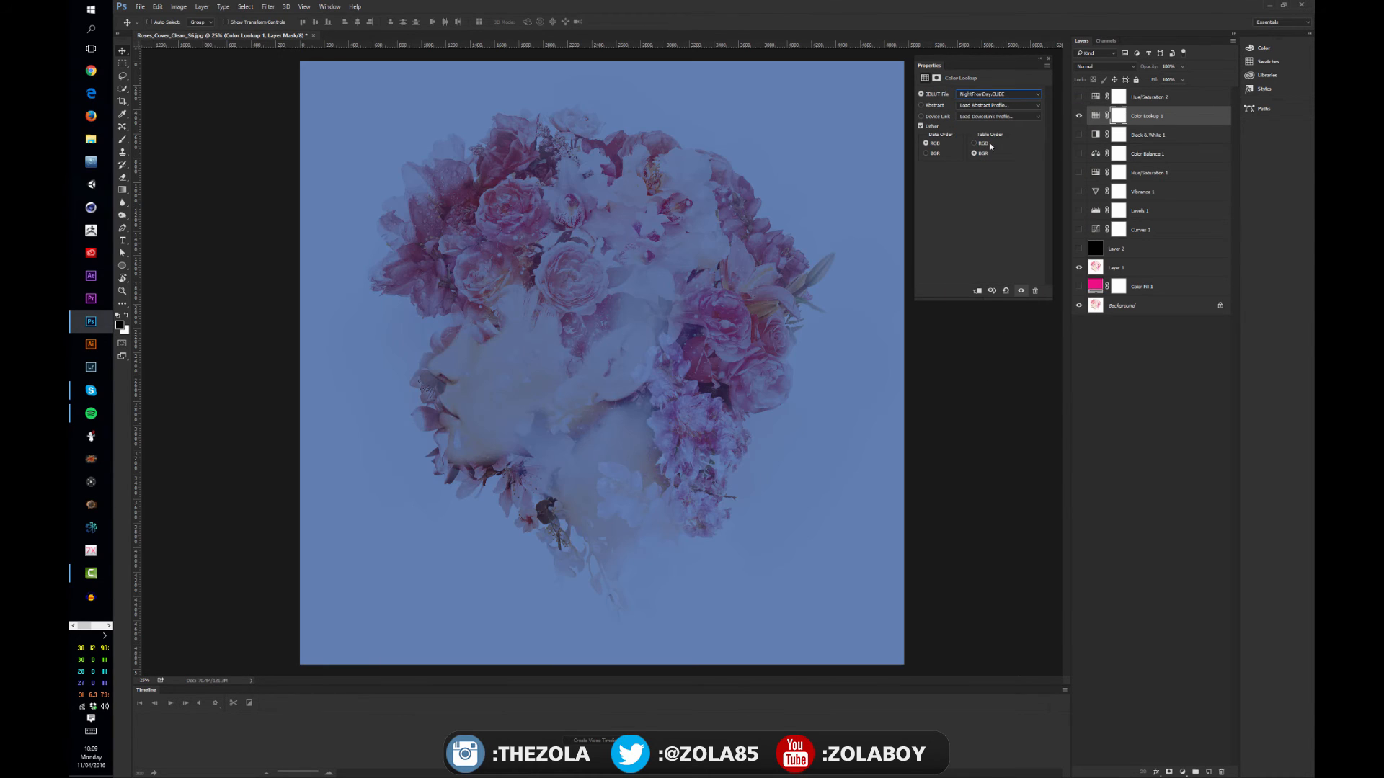
left_click(986, 96)
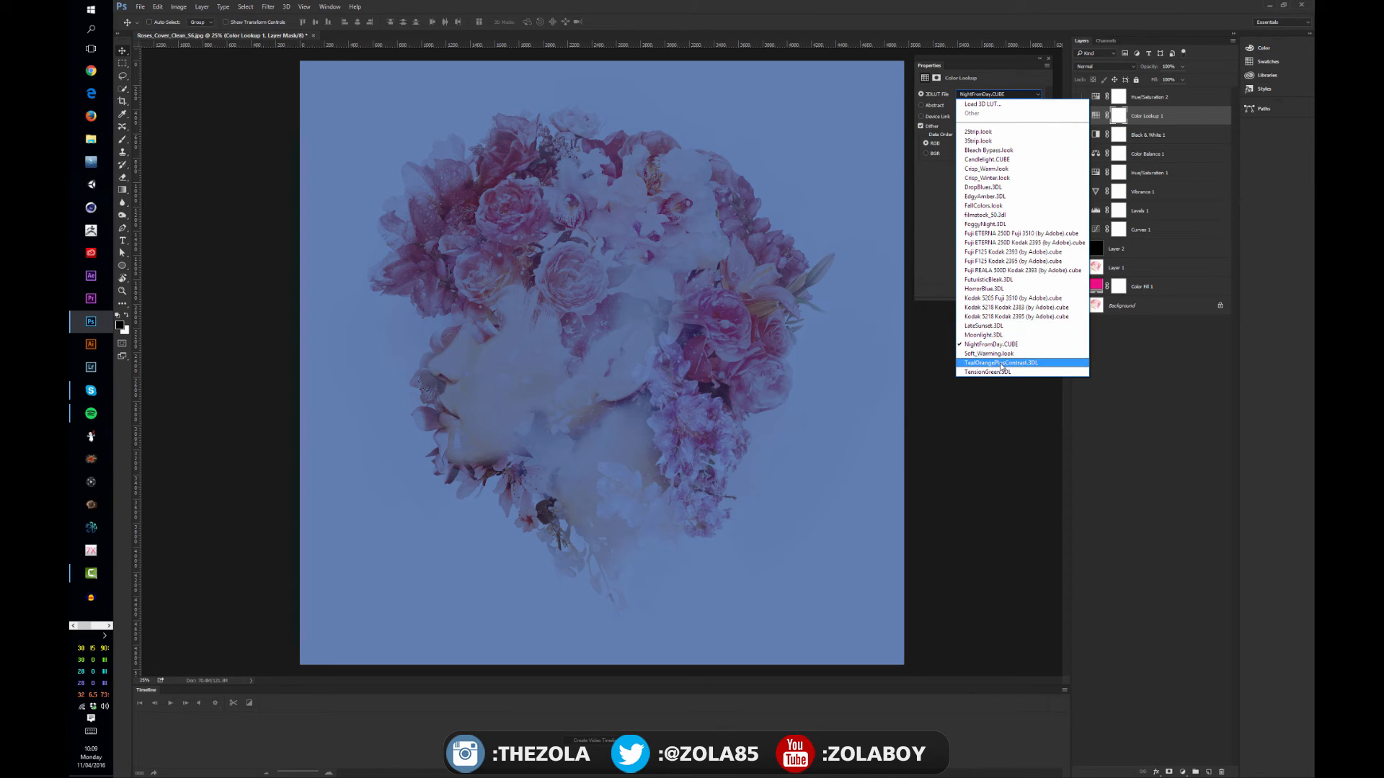
left_click(999, 363)
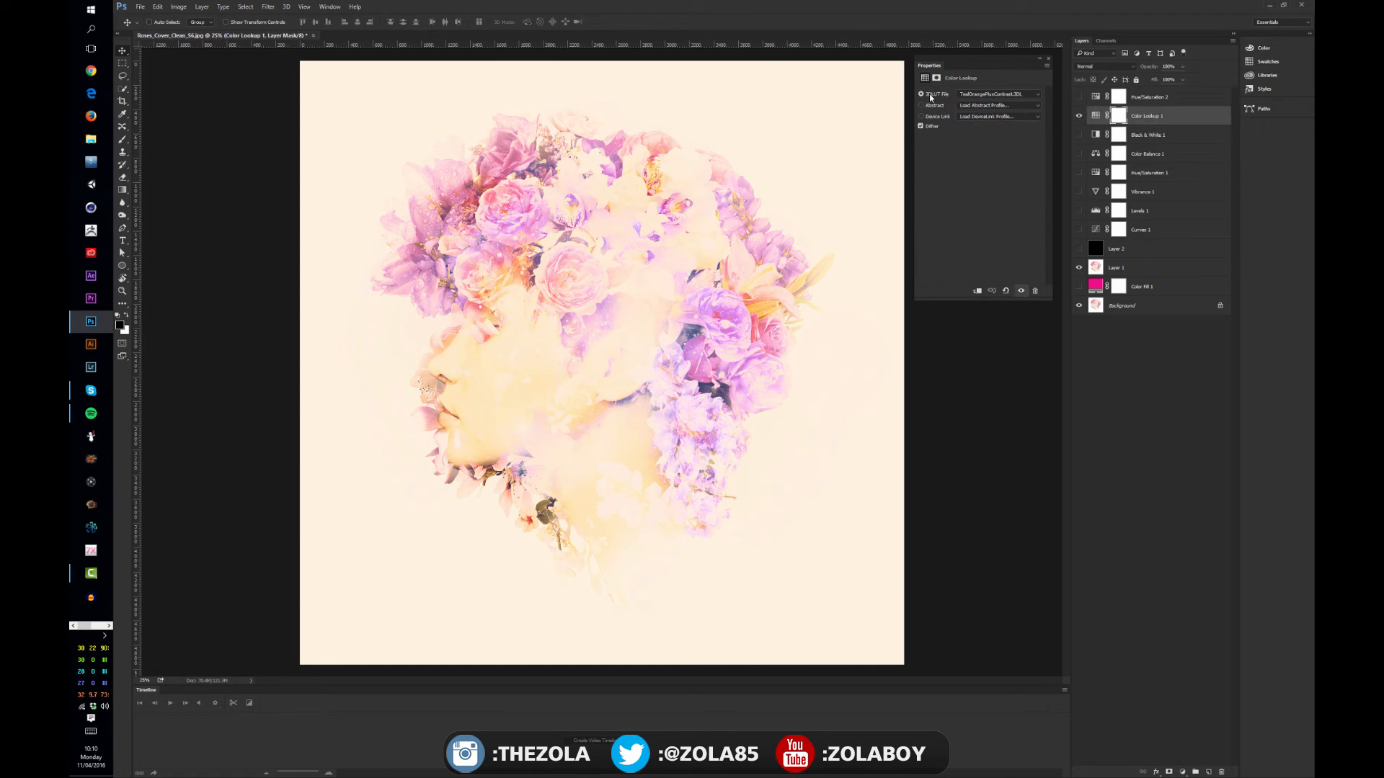
left_click(1079, 116)
left_click(1079, 116)
Try Overlay on the Color Lookup layer, set its blend mode to Multiply, compare the effect, and leave the layer hidden
left_click(1103, 66)
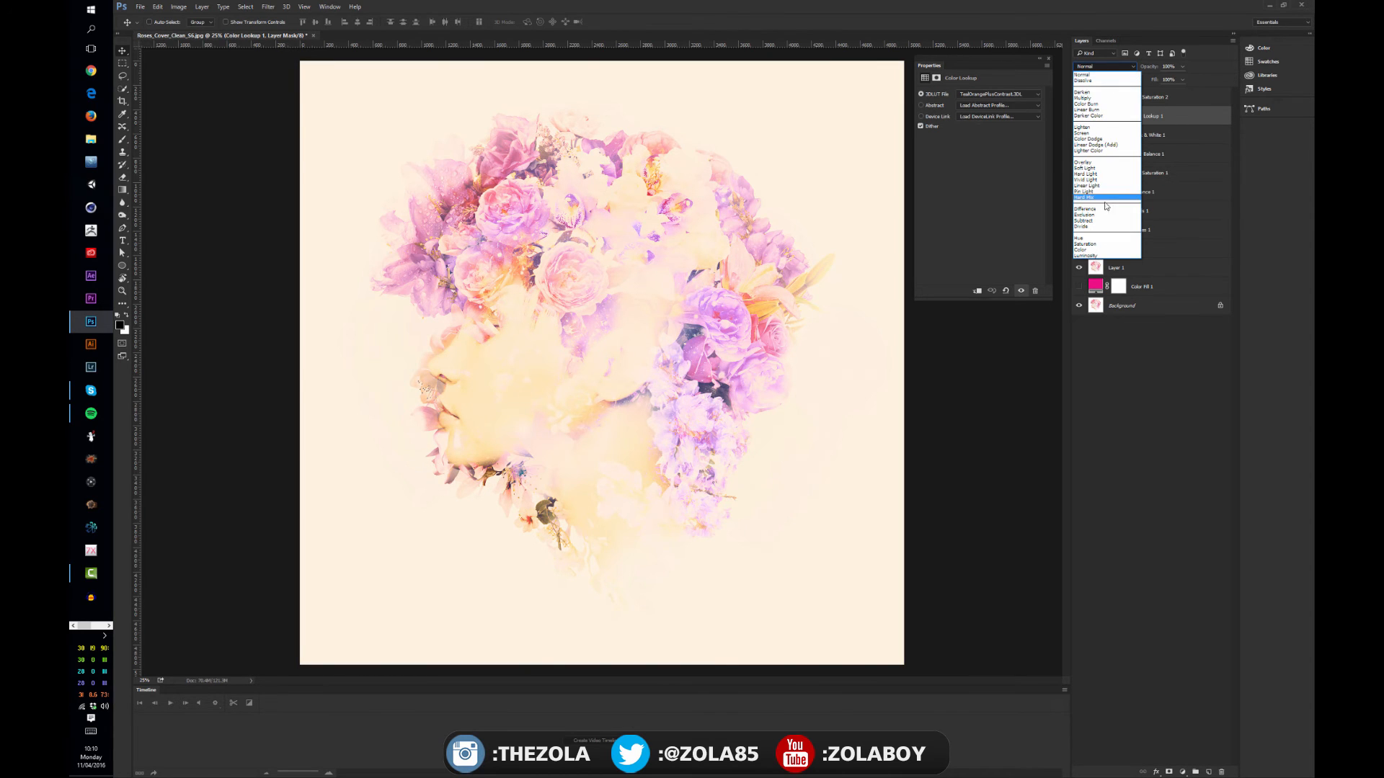
left_click(1092, 164)
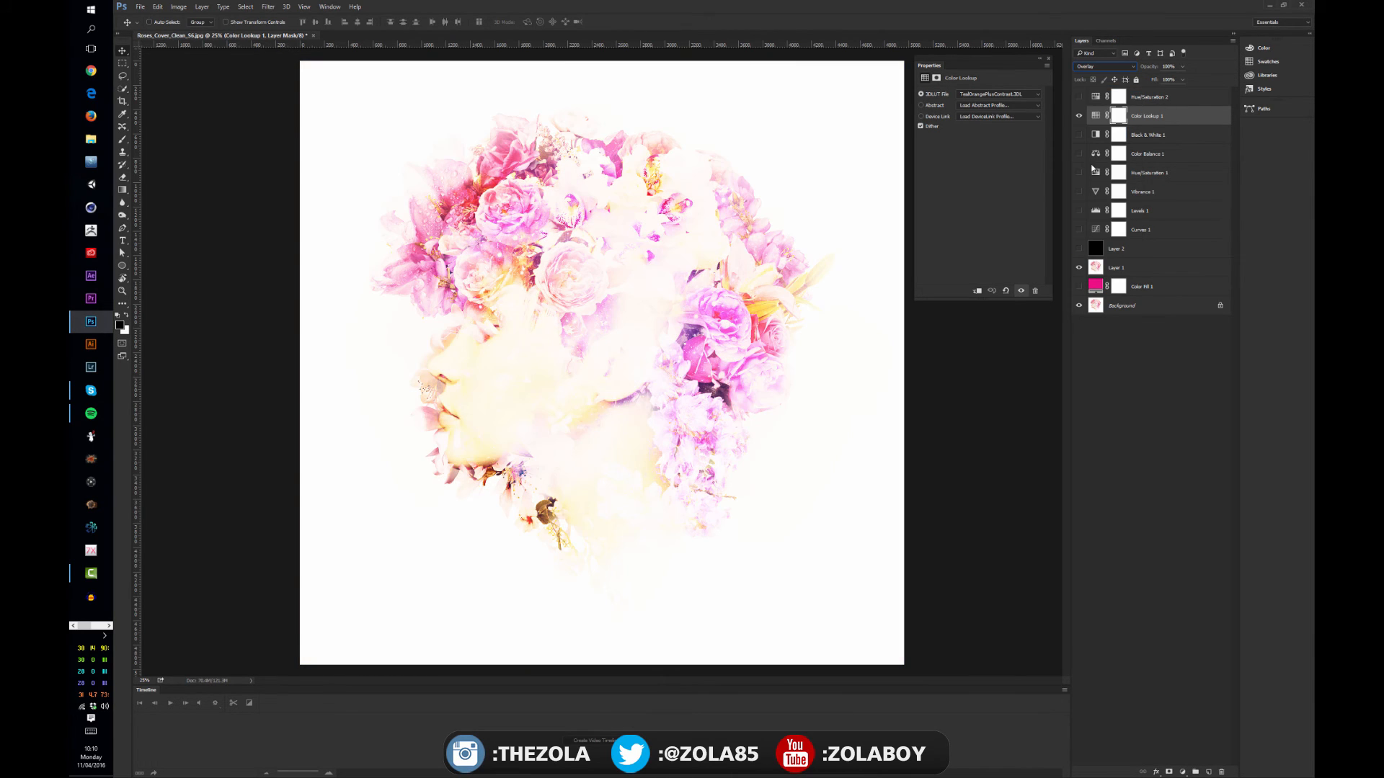
left_click(1110, 68)
left_click(1093, 101)
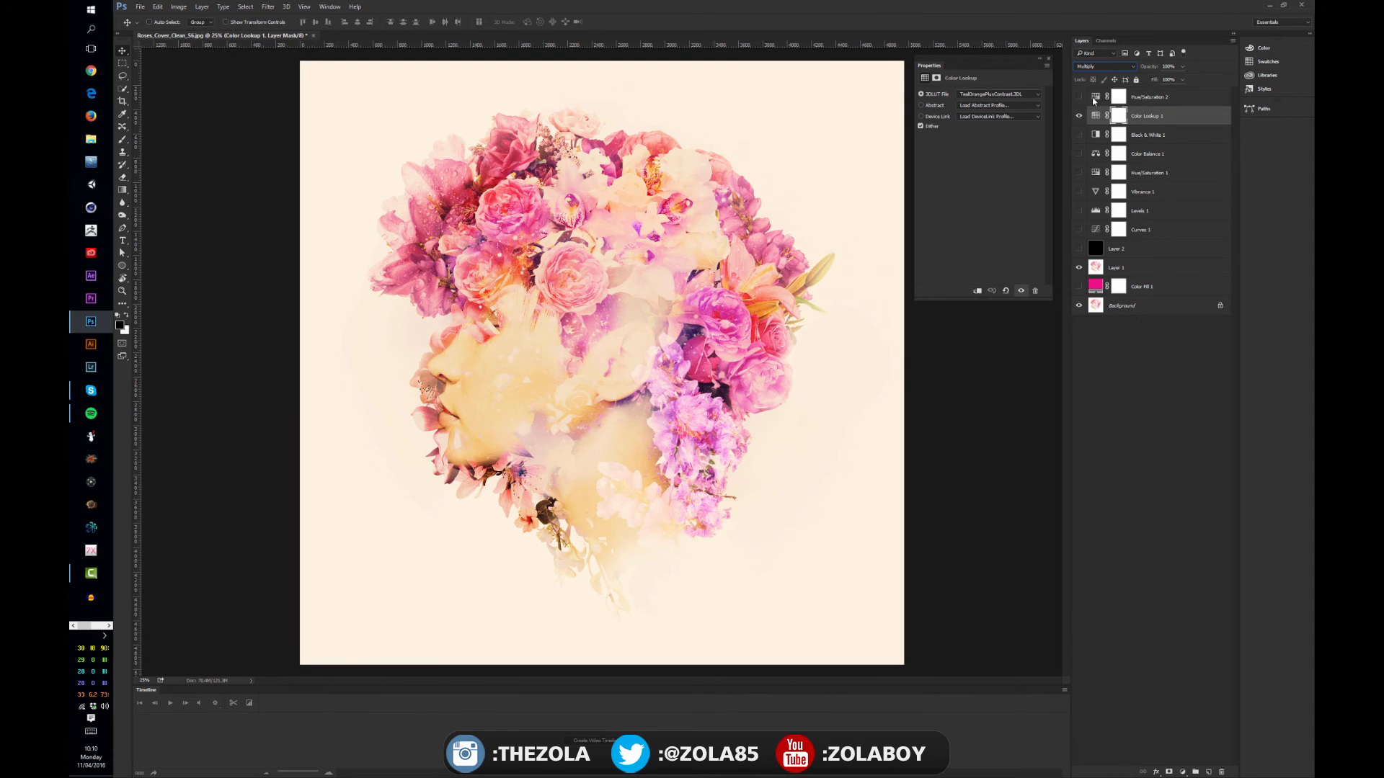
left_click(1079, 116)
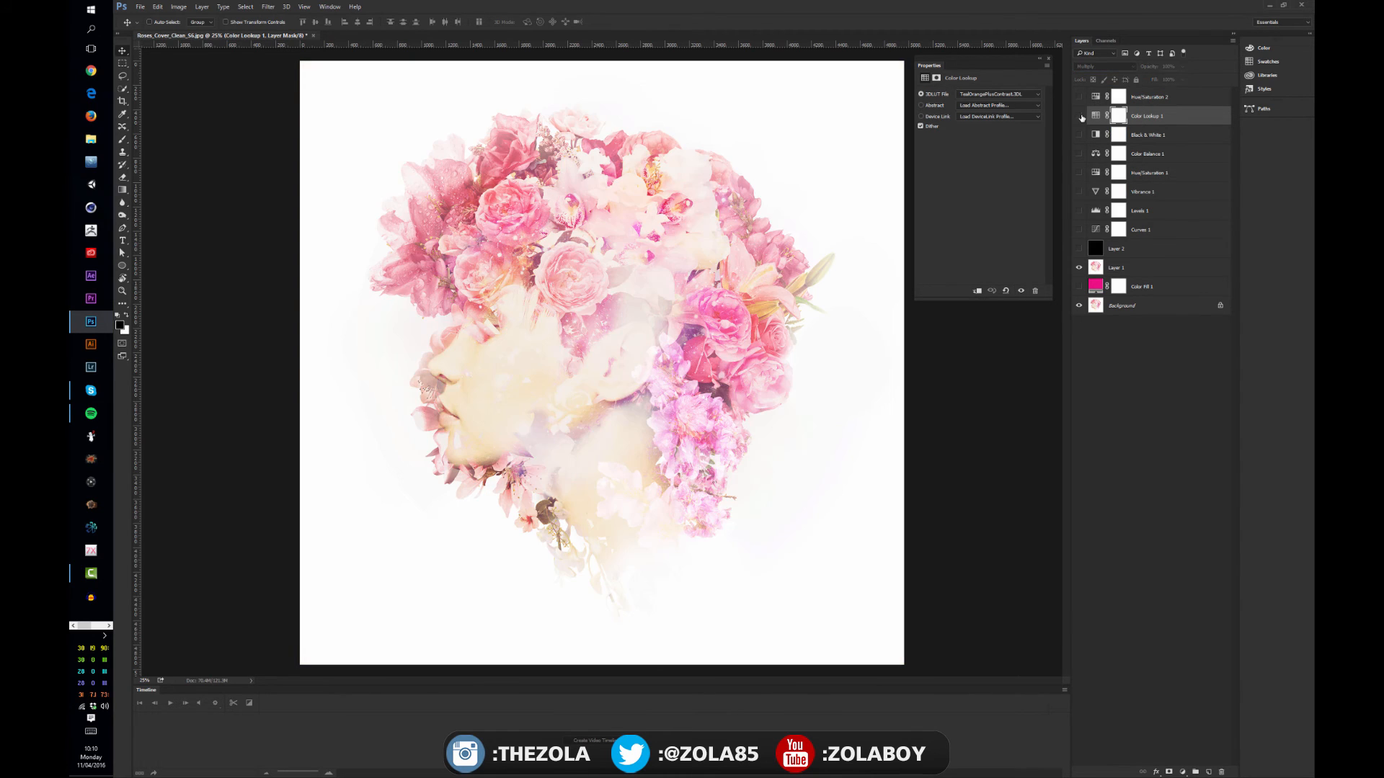
left_click(1080, 117)
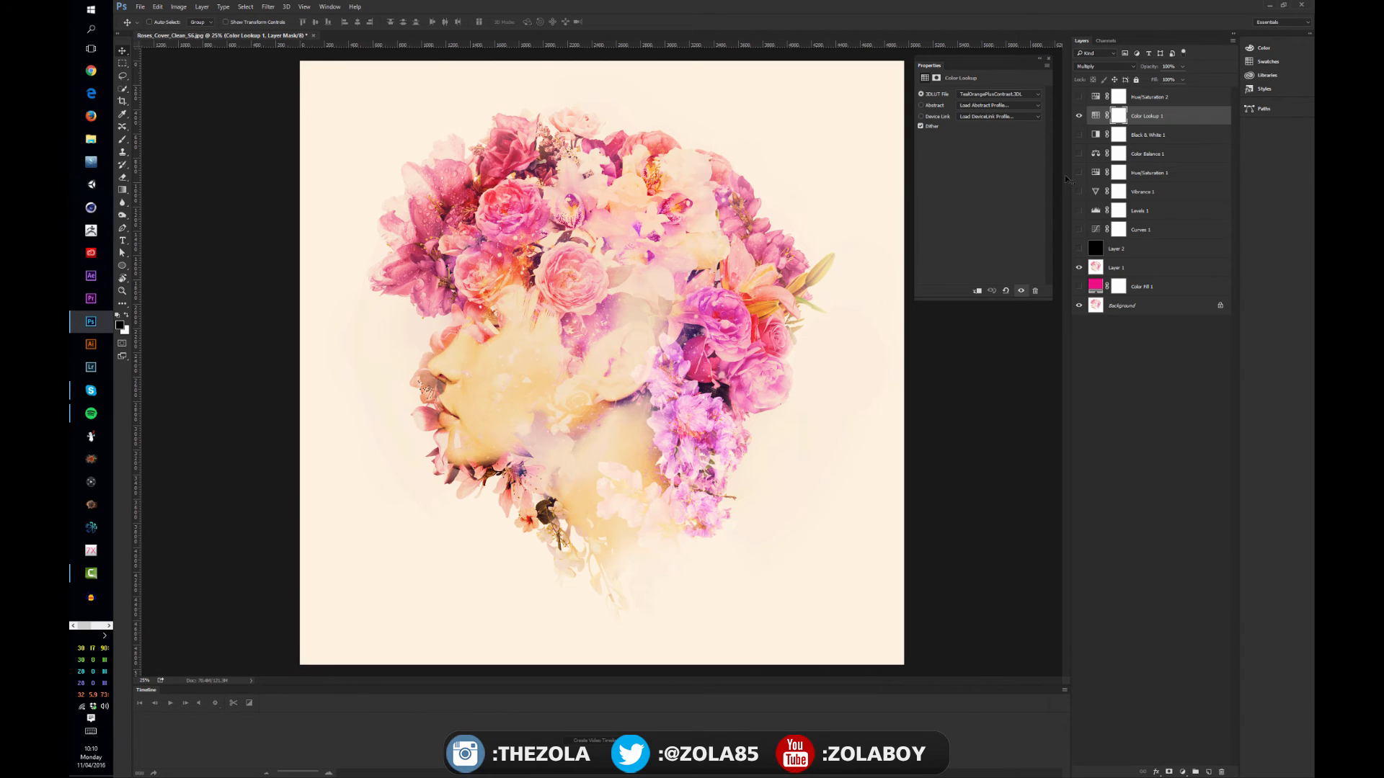
left_click(1079, 116)
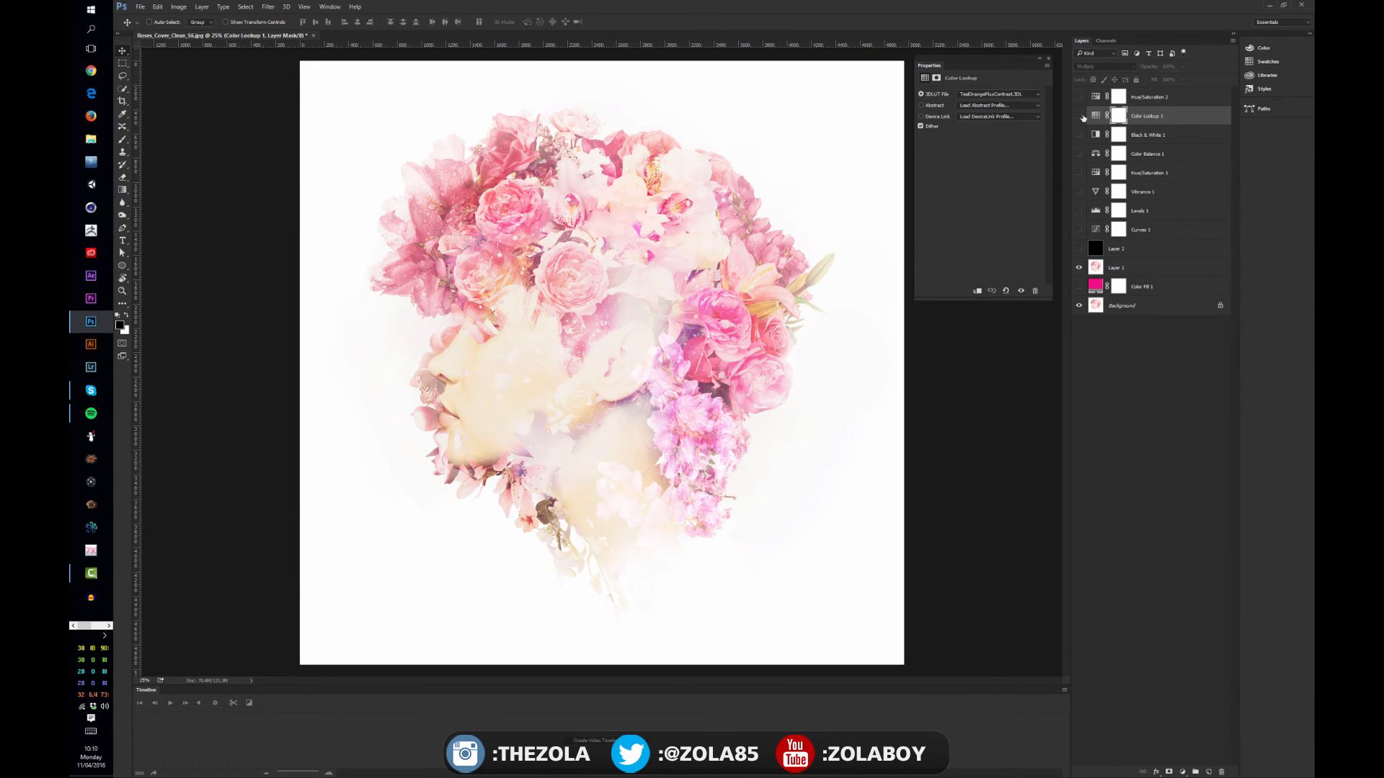
Add an Invert adjustment layer, compare the image with and without it, and leave it hidden
left_click(1183, 772)
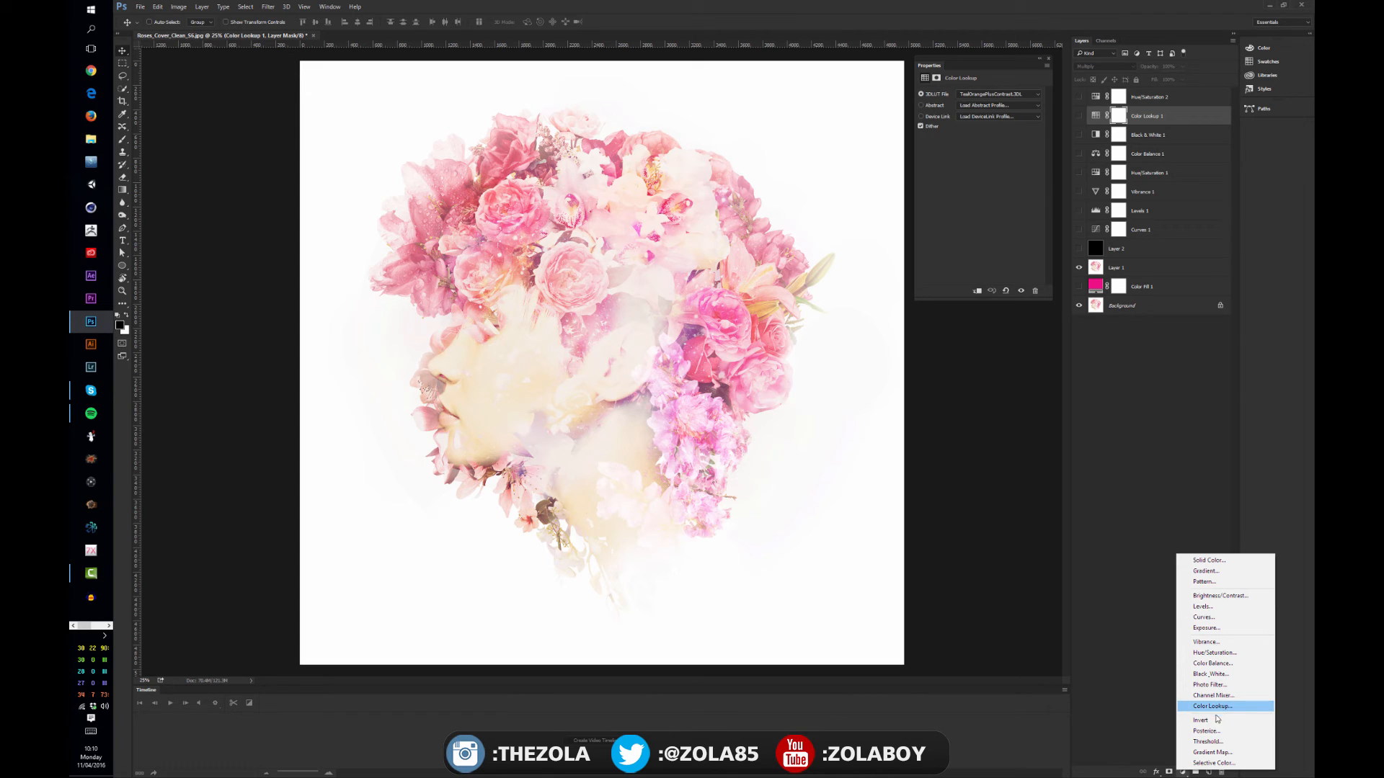
left_click(1202, 721)
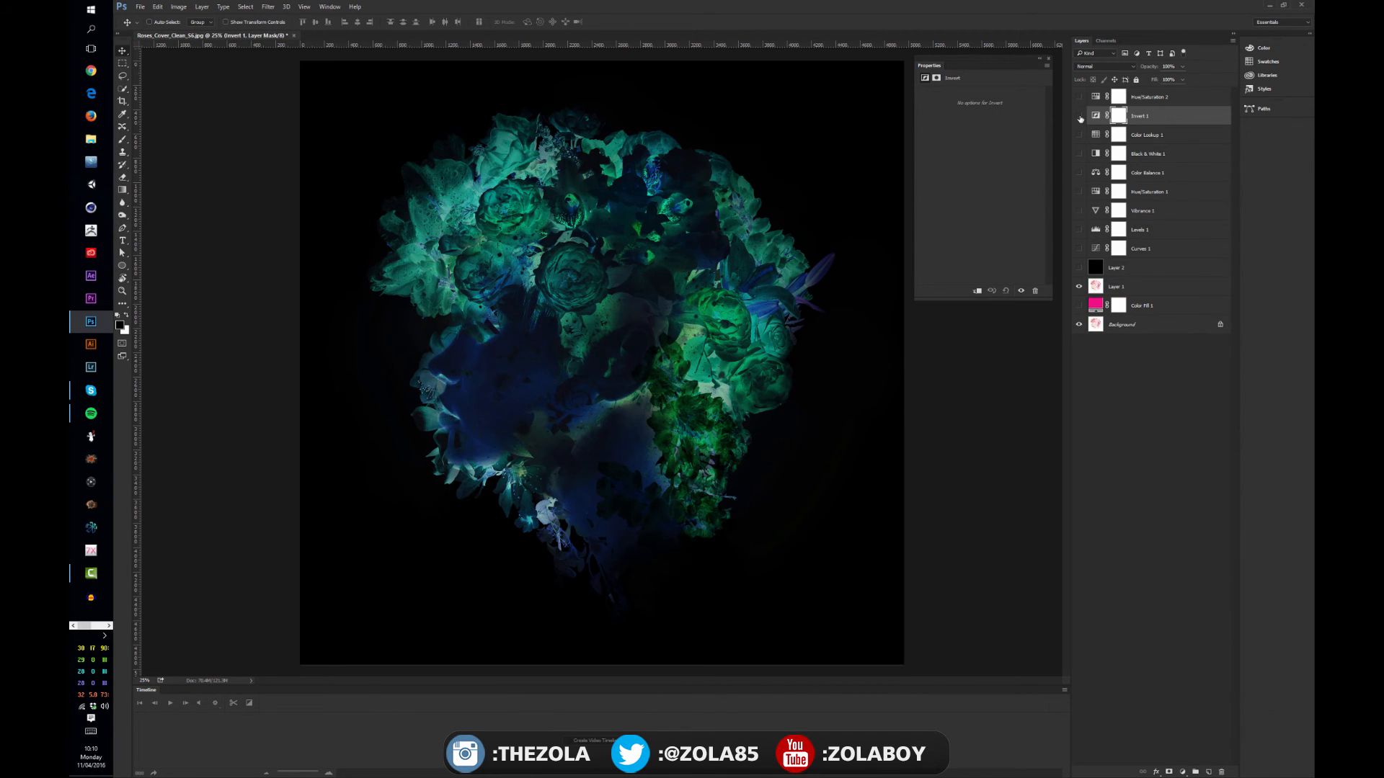
left_click(1079, 116)
left_click(1079, 116)
left_click(1079, 116)
Invert the colors of Layer 1 directly and invert them back
left_click(1136, 290)
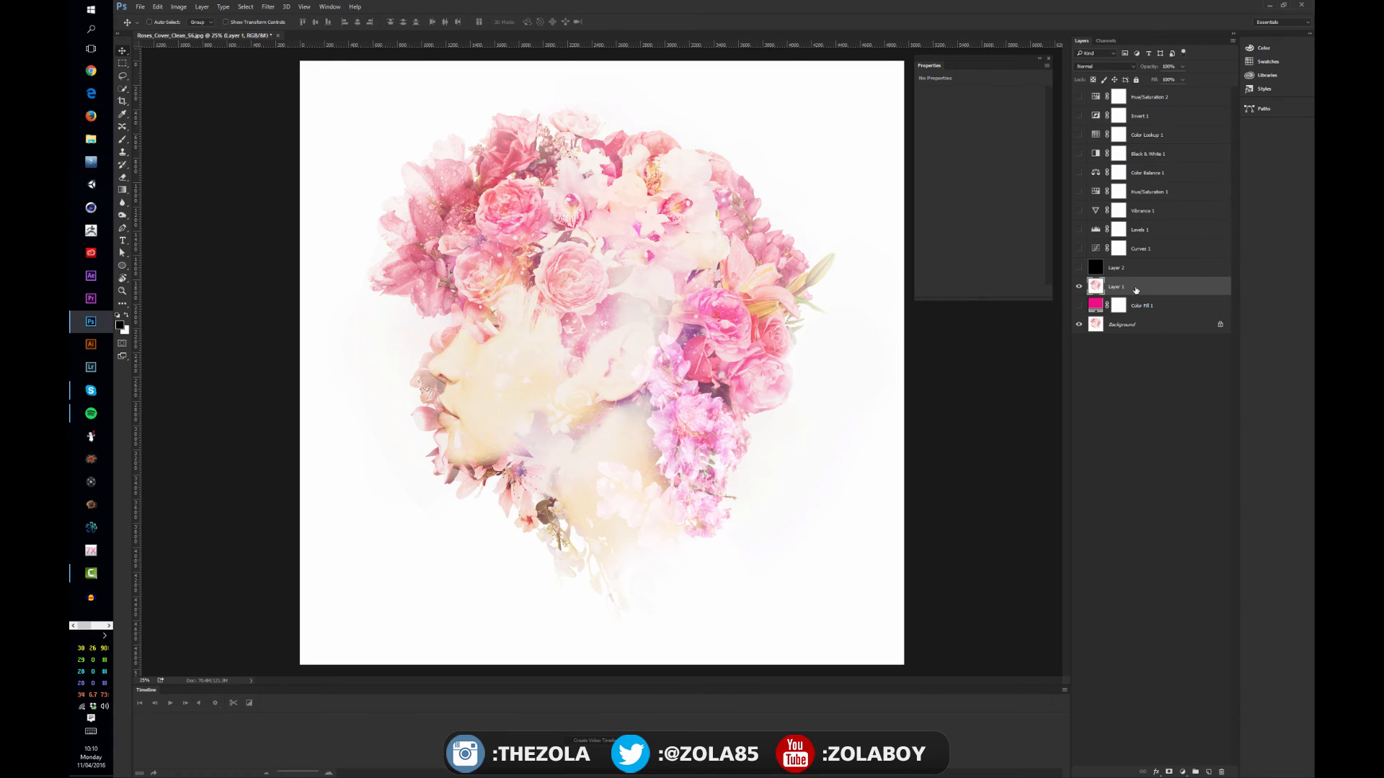
key("ctrl+i")
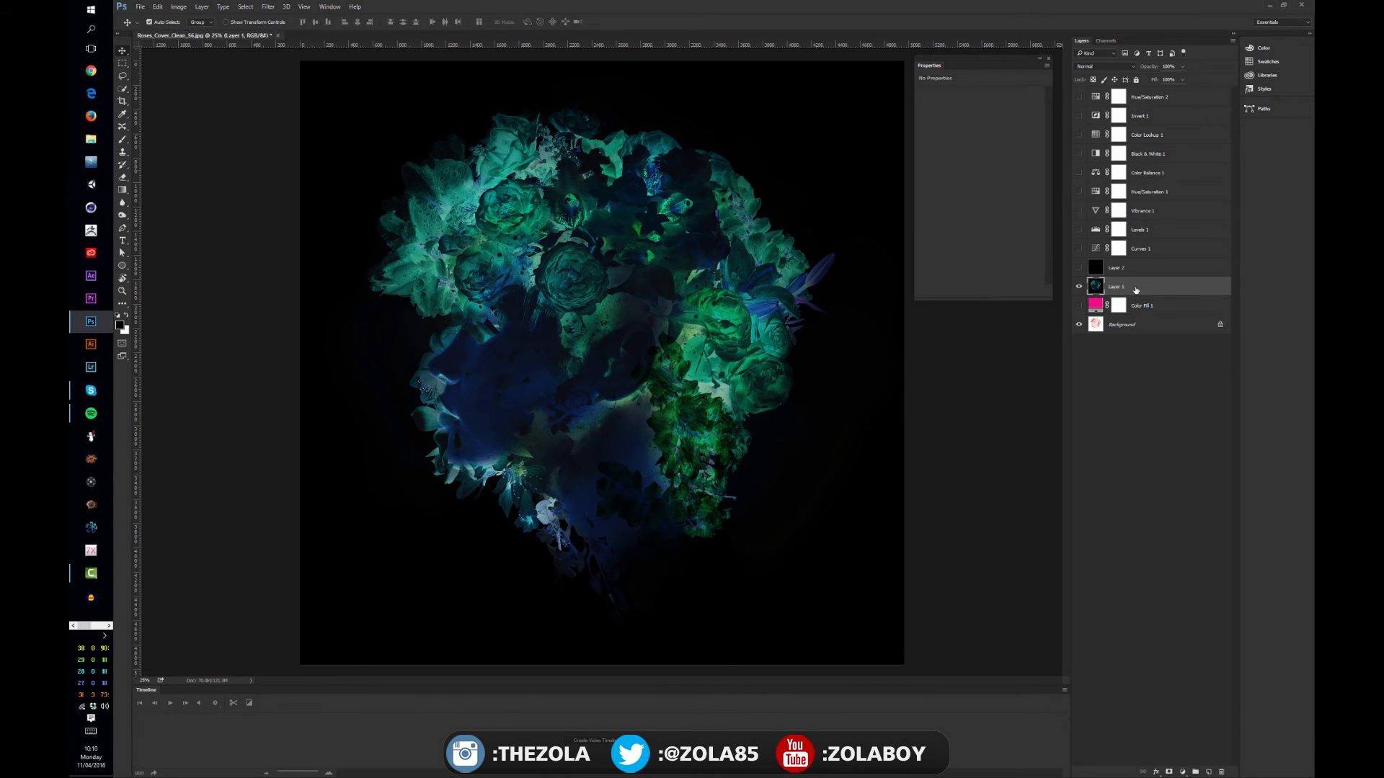
key("ctrl+i")
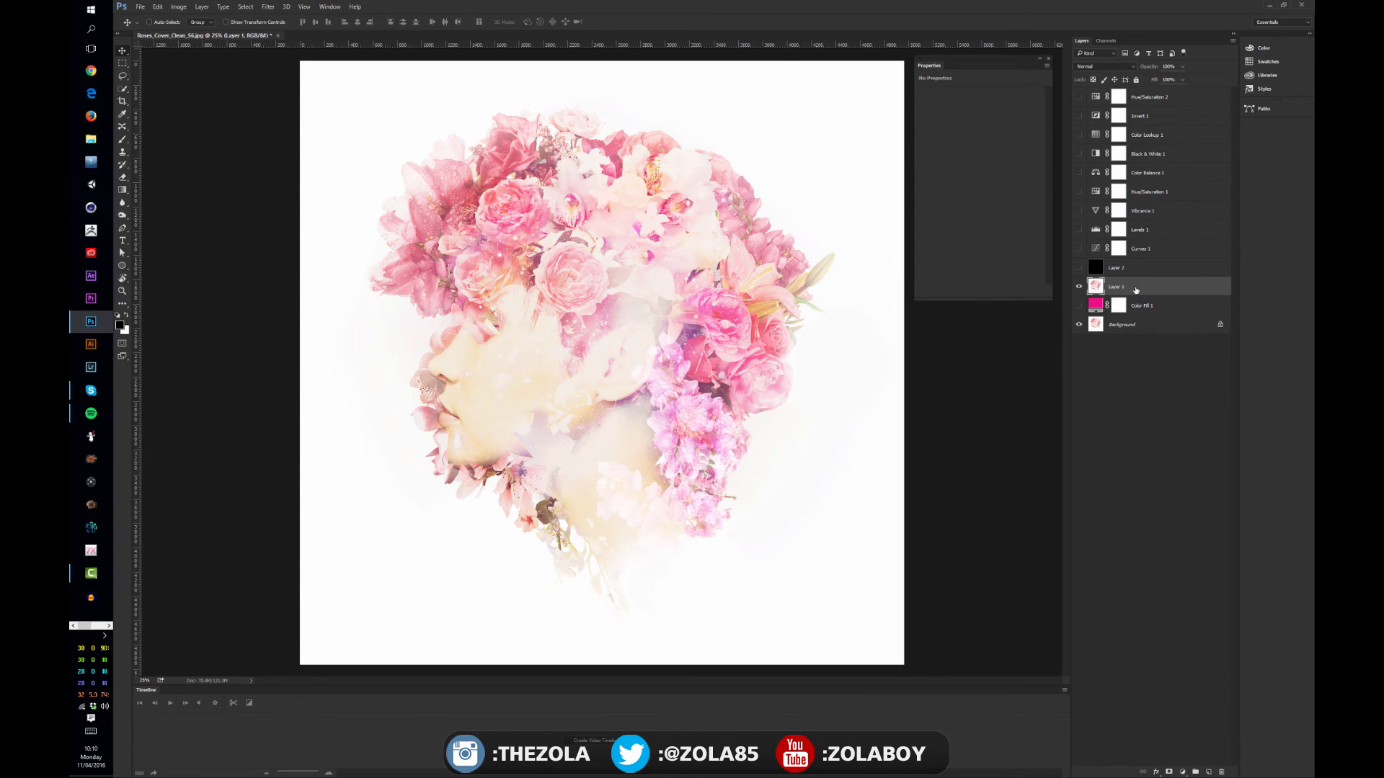
Show the black Layer 2, invert it to white, and hide it again
left_click(1079, 267)
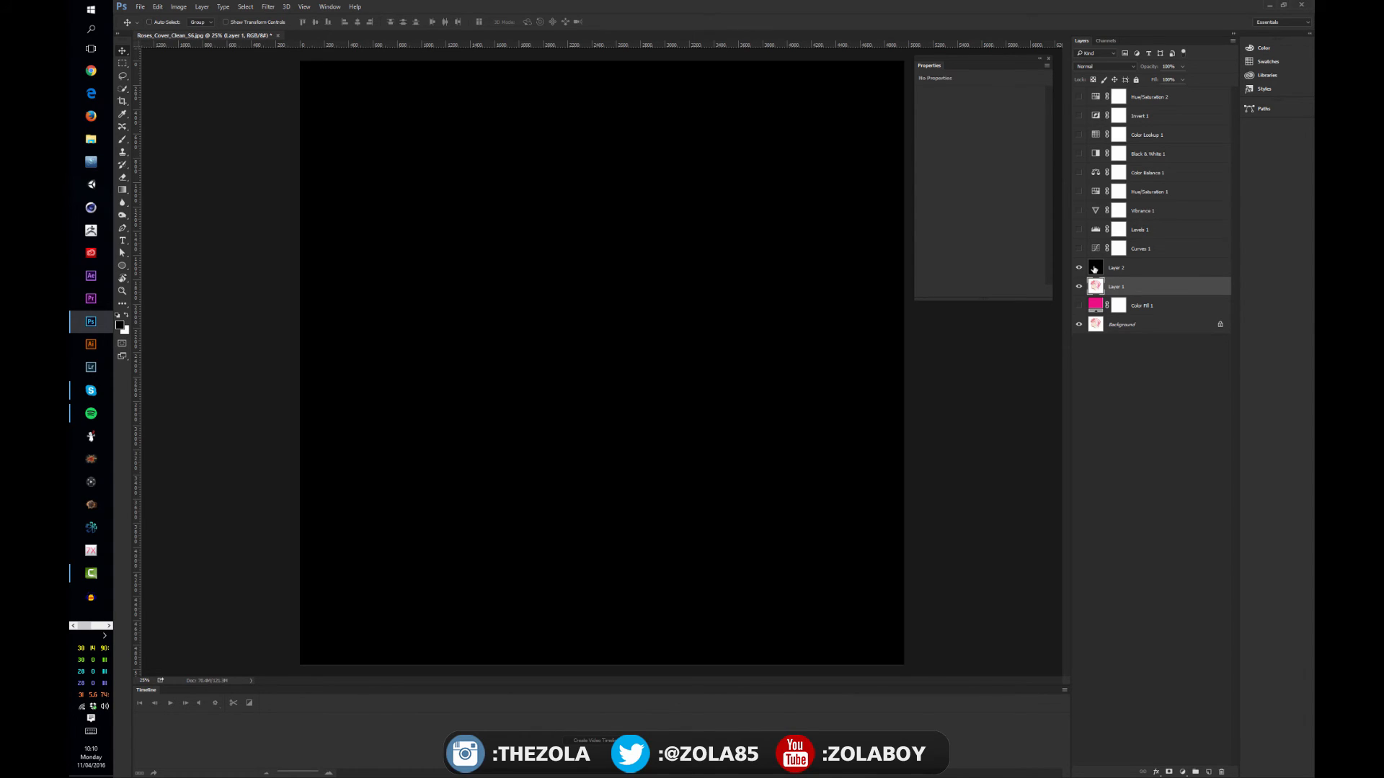
left_click(1094, 269)
key("ctrl+i")
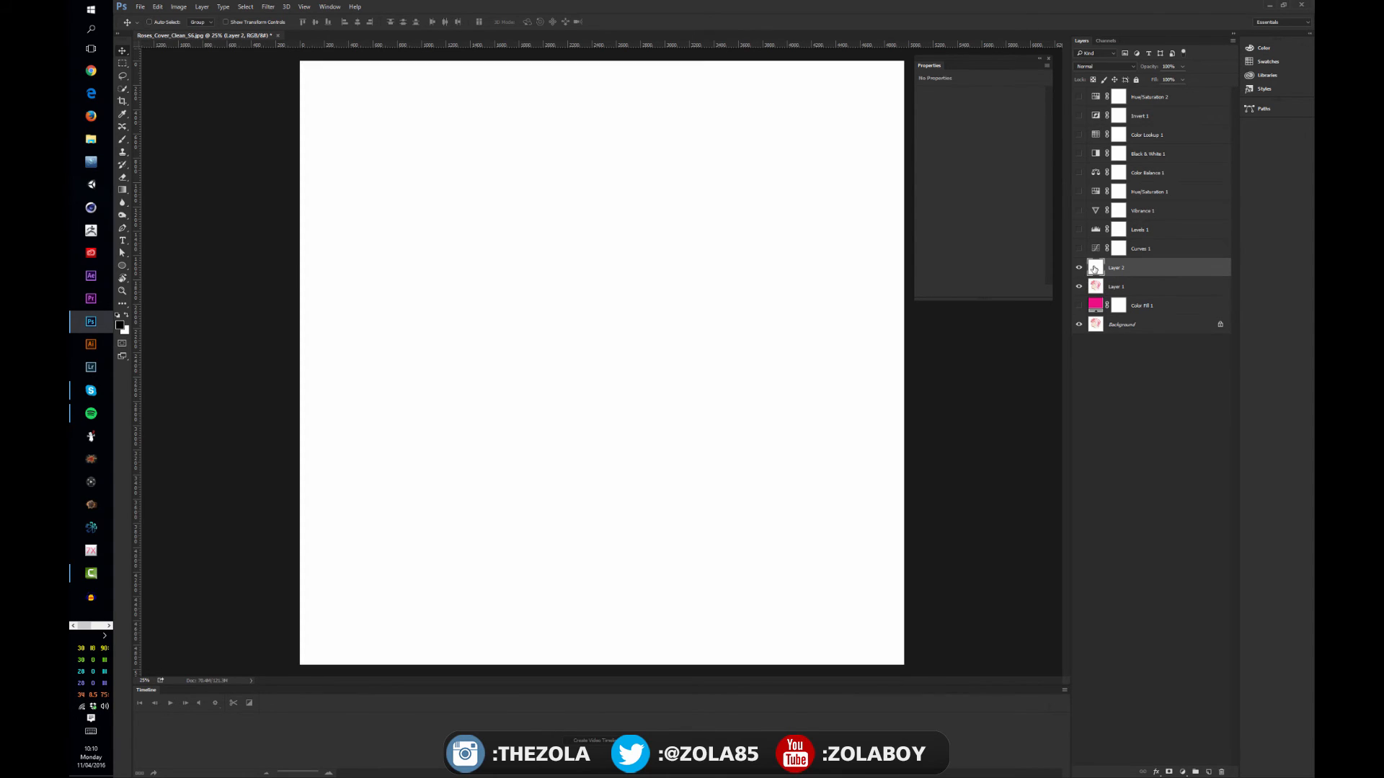
left_click(1079, 268)
Add a Threshold adjustment layer above Layer 2, raise its threshold level far toward the highlights, and hide the layer
left_click(1182, 772)
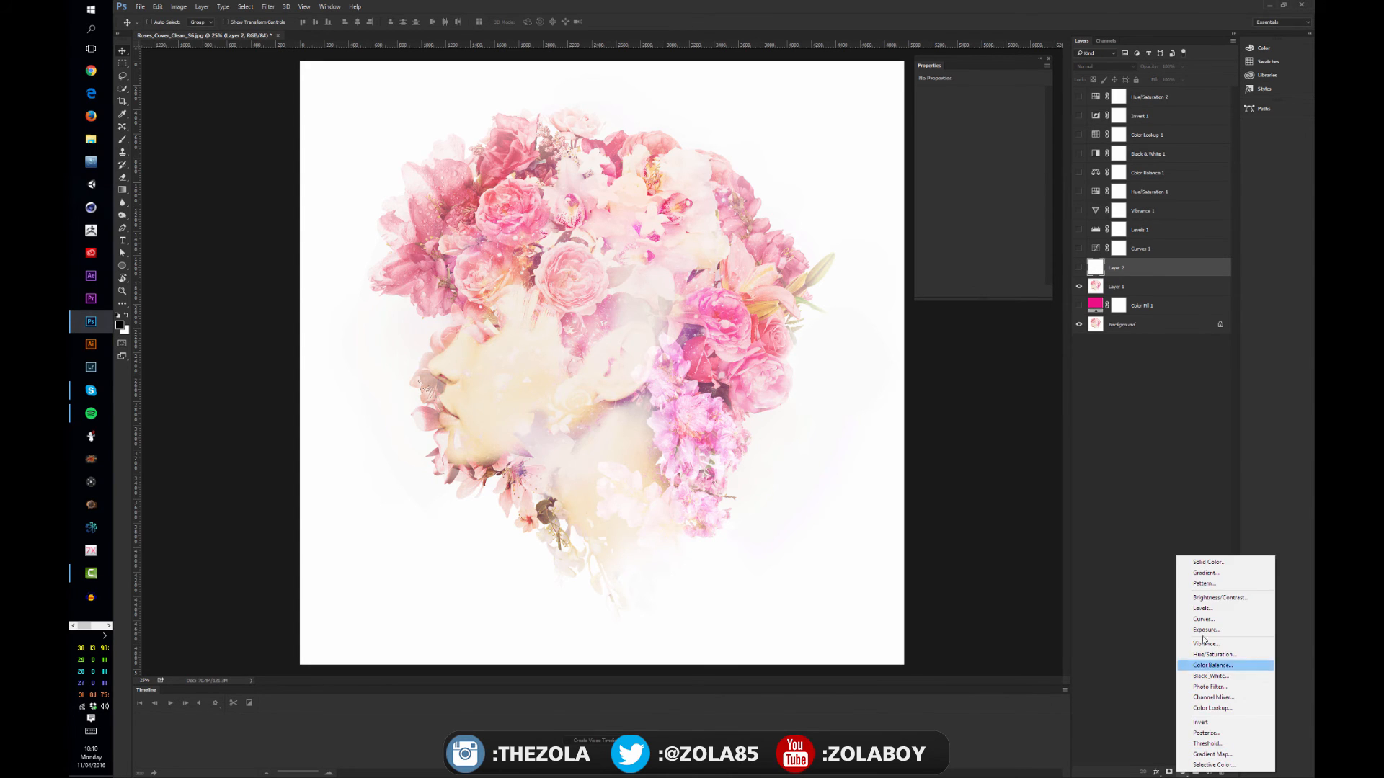
left_click(1240, 745)
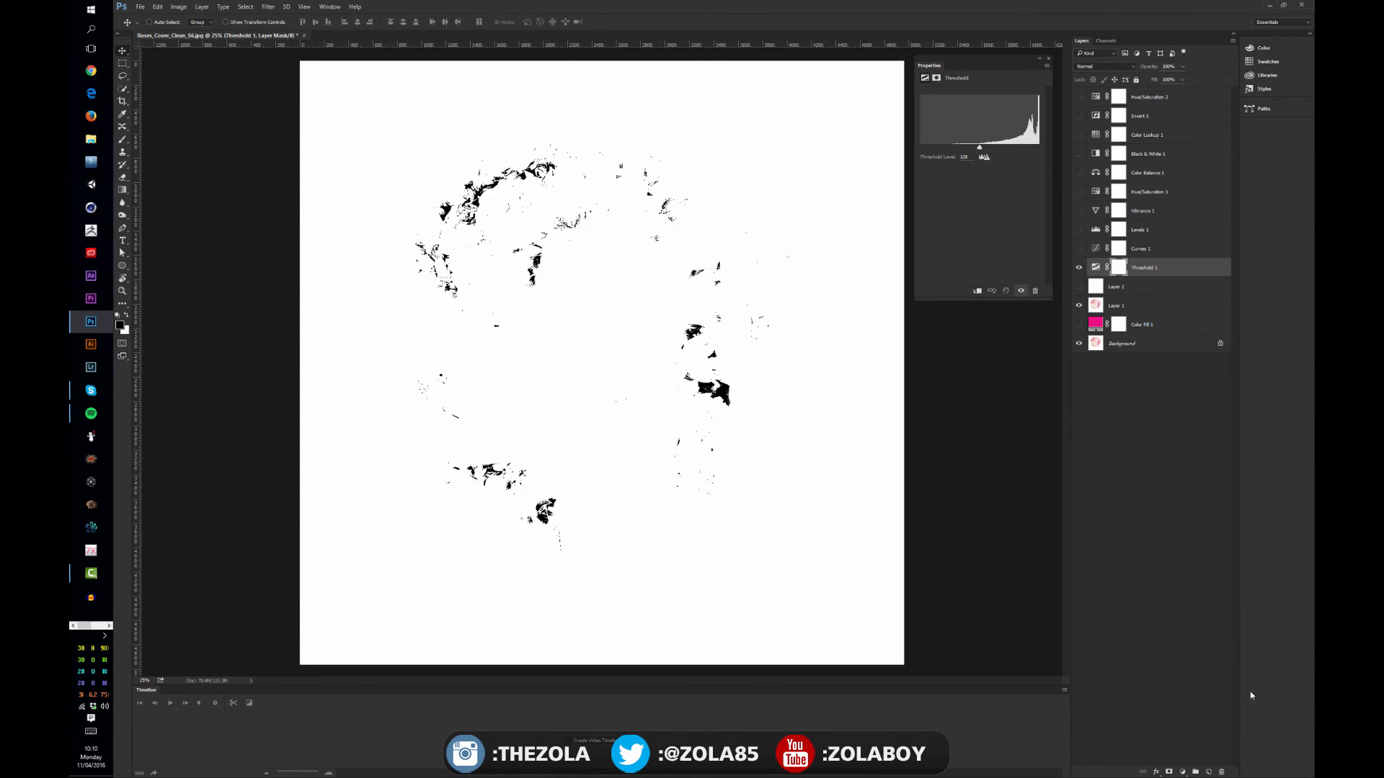
left_click_drag(979, 147, 1032, 153)
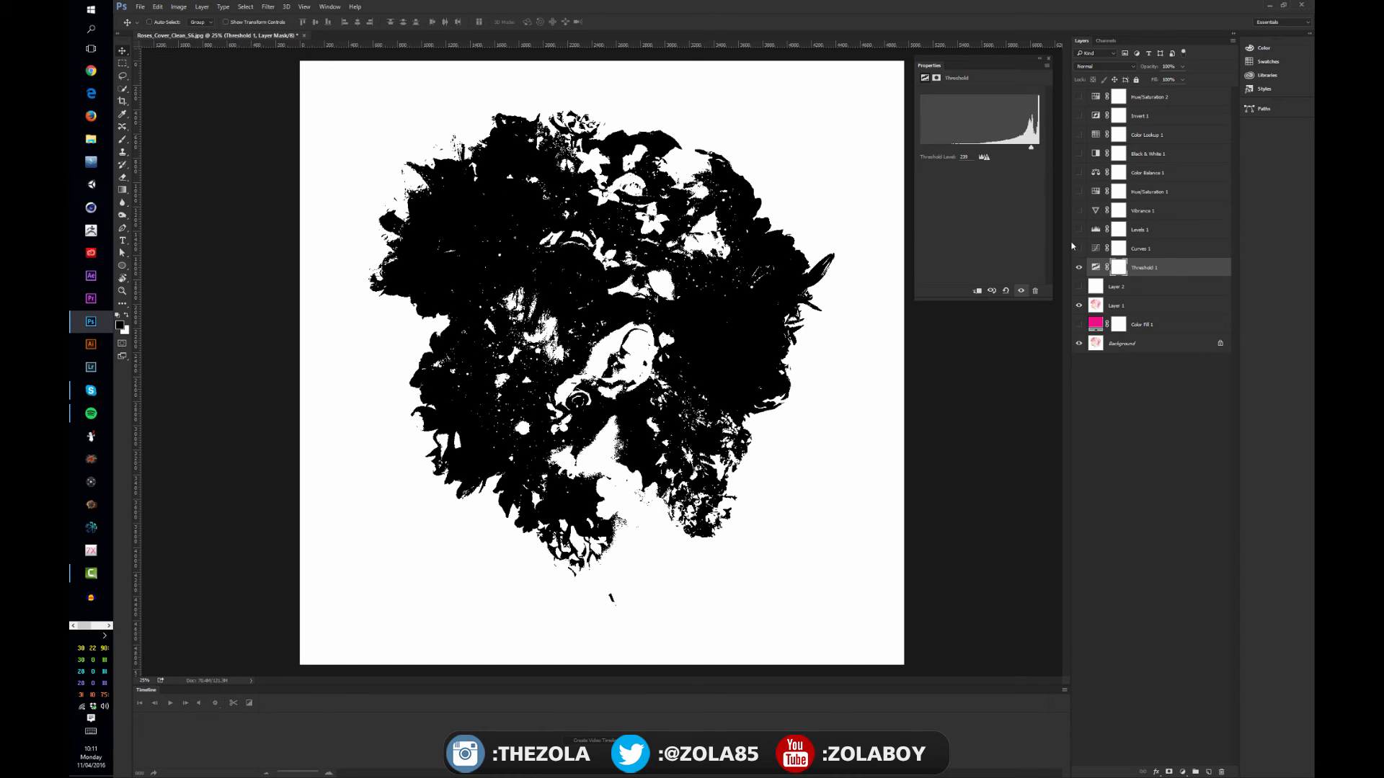
left_click(1080, 267)
Add a Gradient Map adjustment layer, try its Reverse option on and off, and open its gradient for editing
left_click(1183, 772)
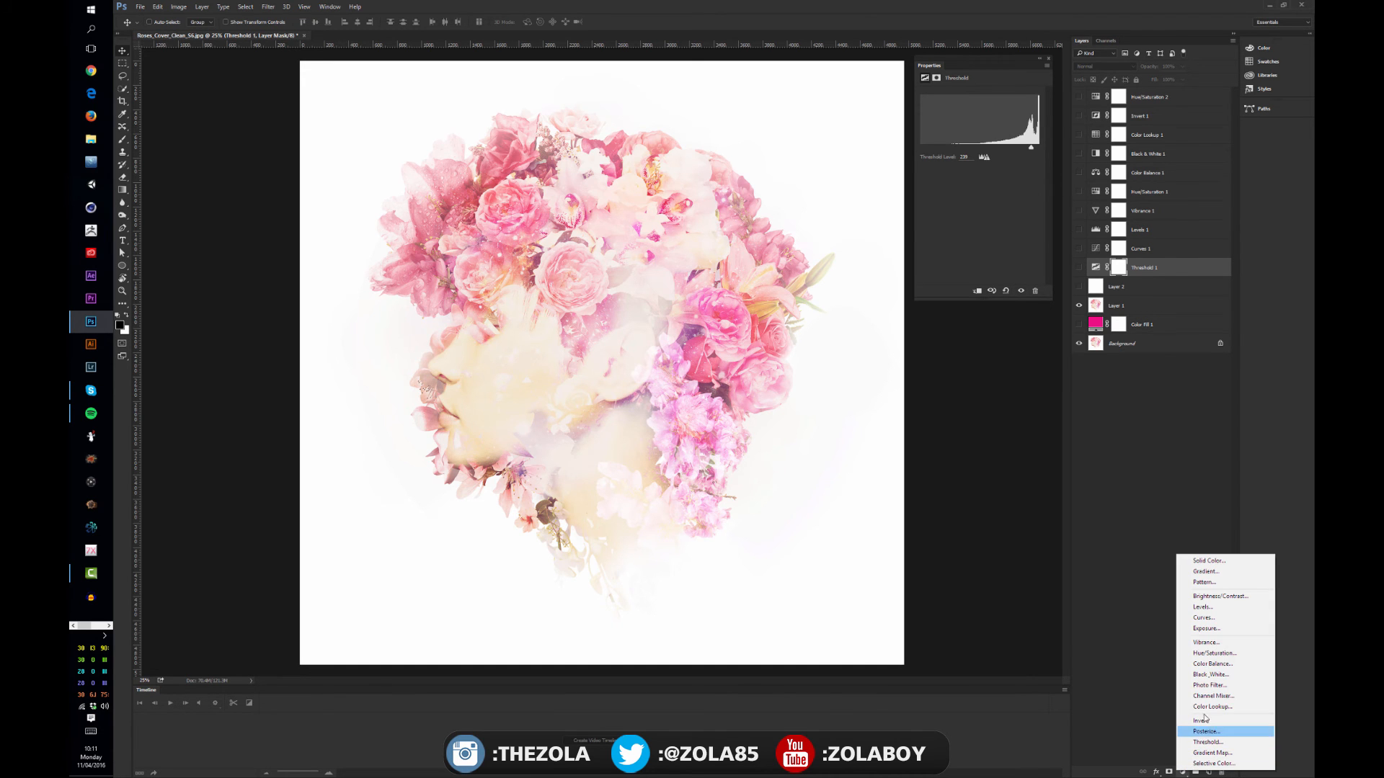
left_click(1212, 753)
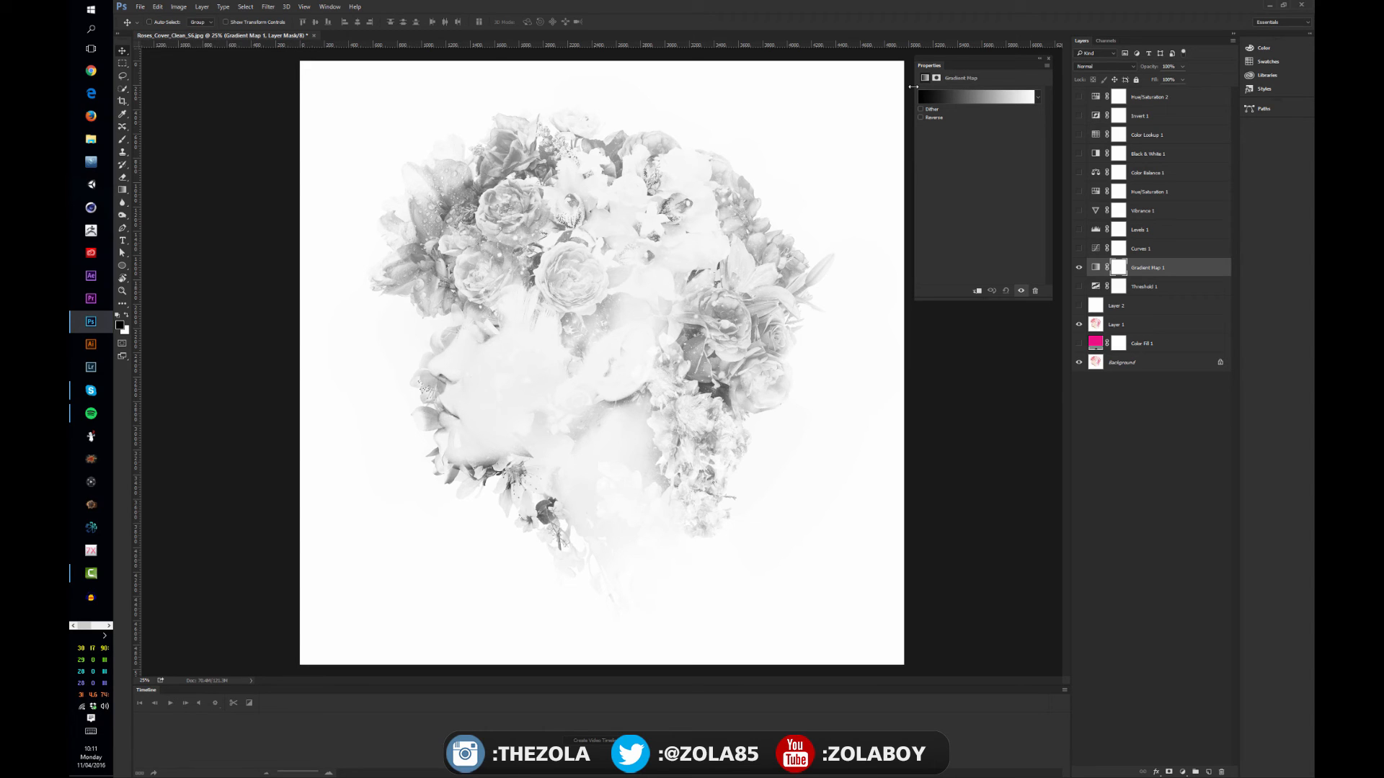
left_click(920, 118)
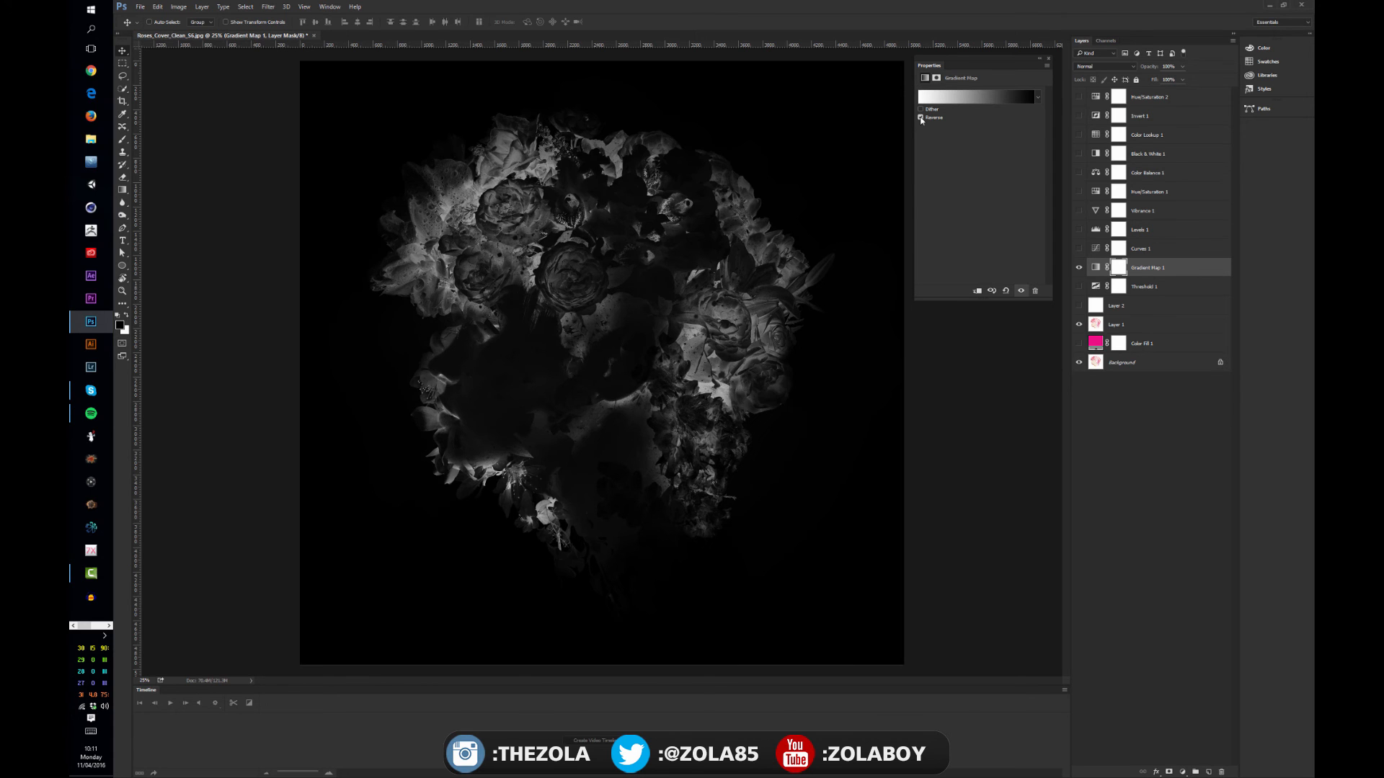
left_click(920, 118)
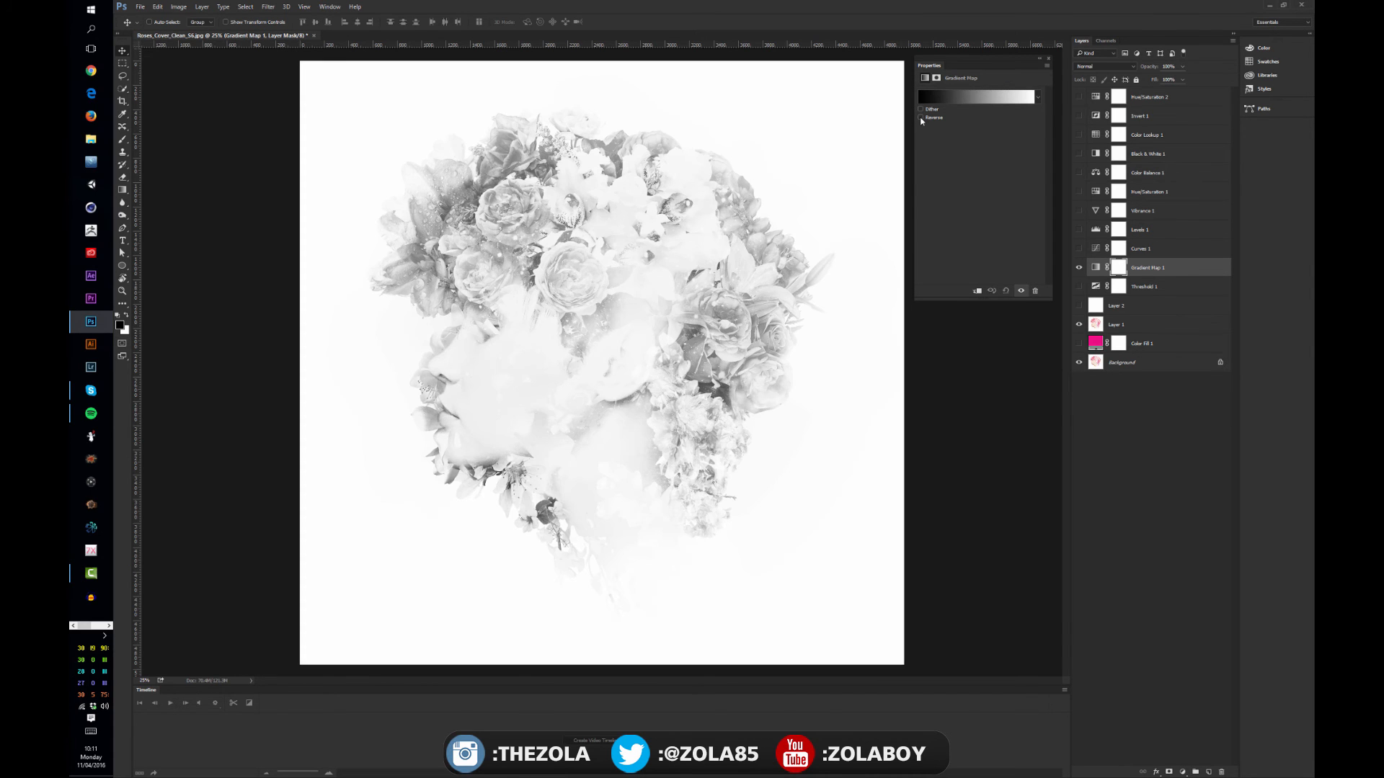
left_click(929, 101)
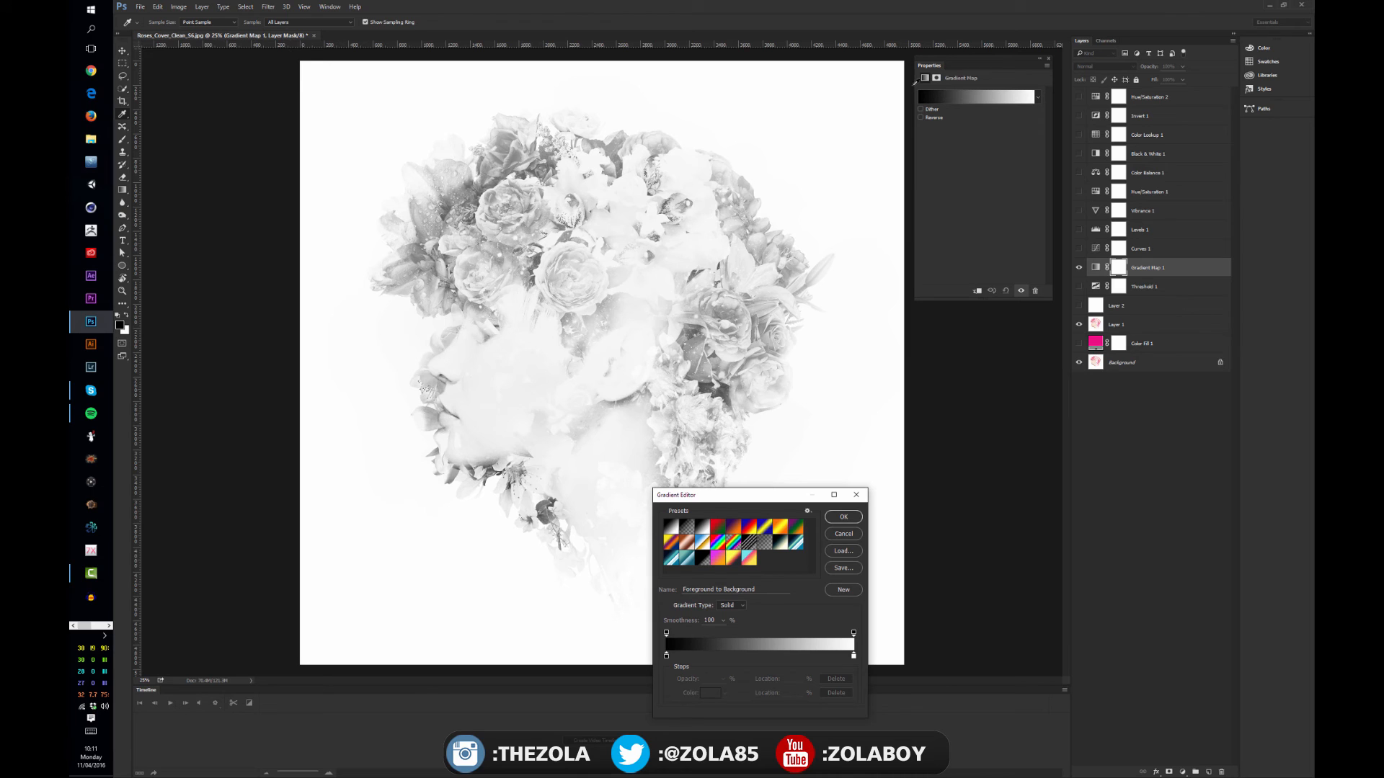
left_click_drag(772, 495, 879, 394)
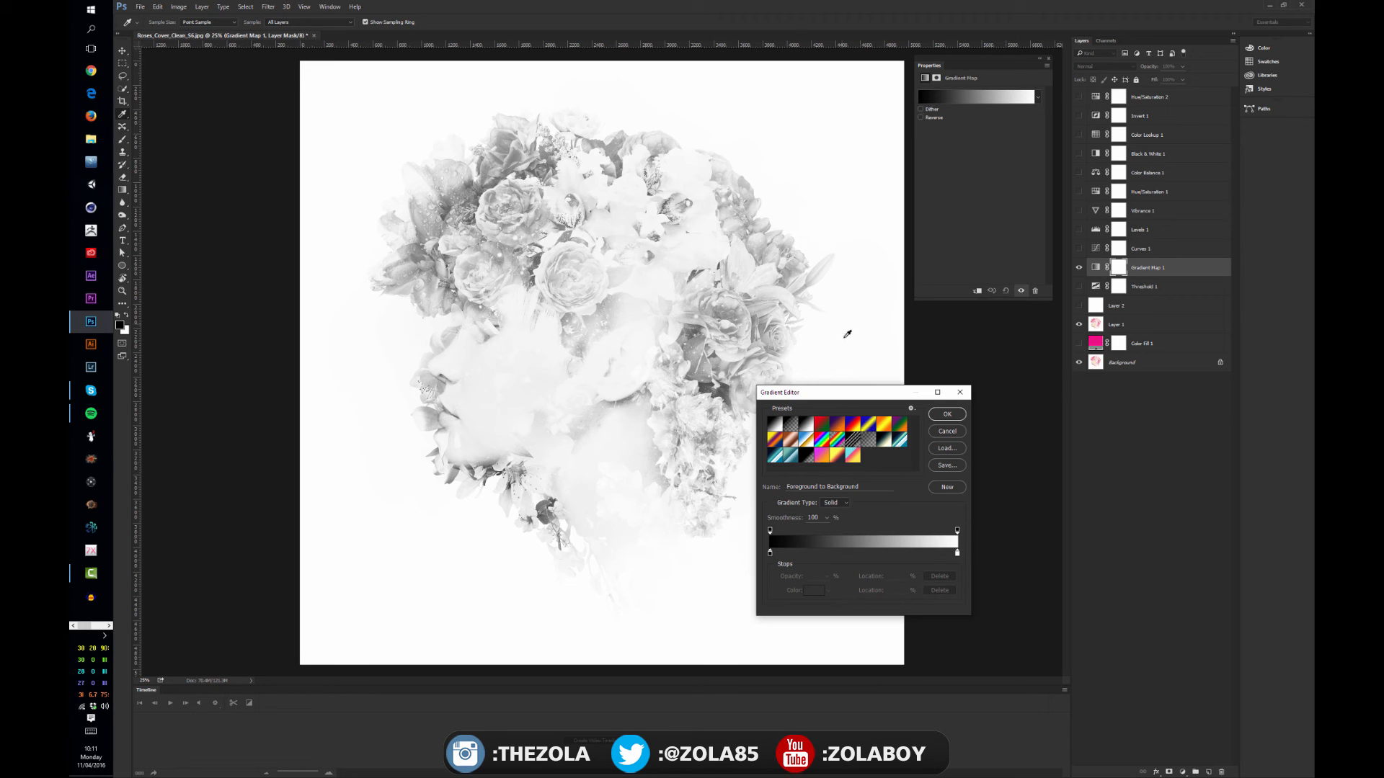
left_click_drag(828, 395, 824, 390)
Try the gradient's black stop at several positions toward the midtones, and return it to the dark end
left_click_drag(766, 551, 836, 553)
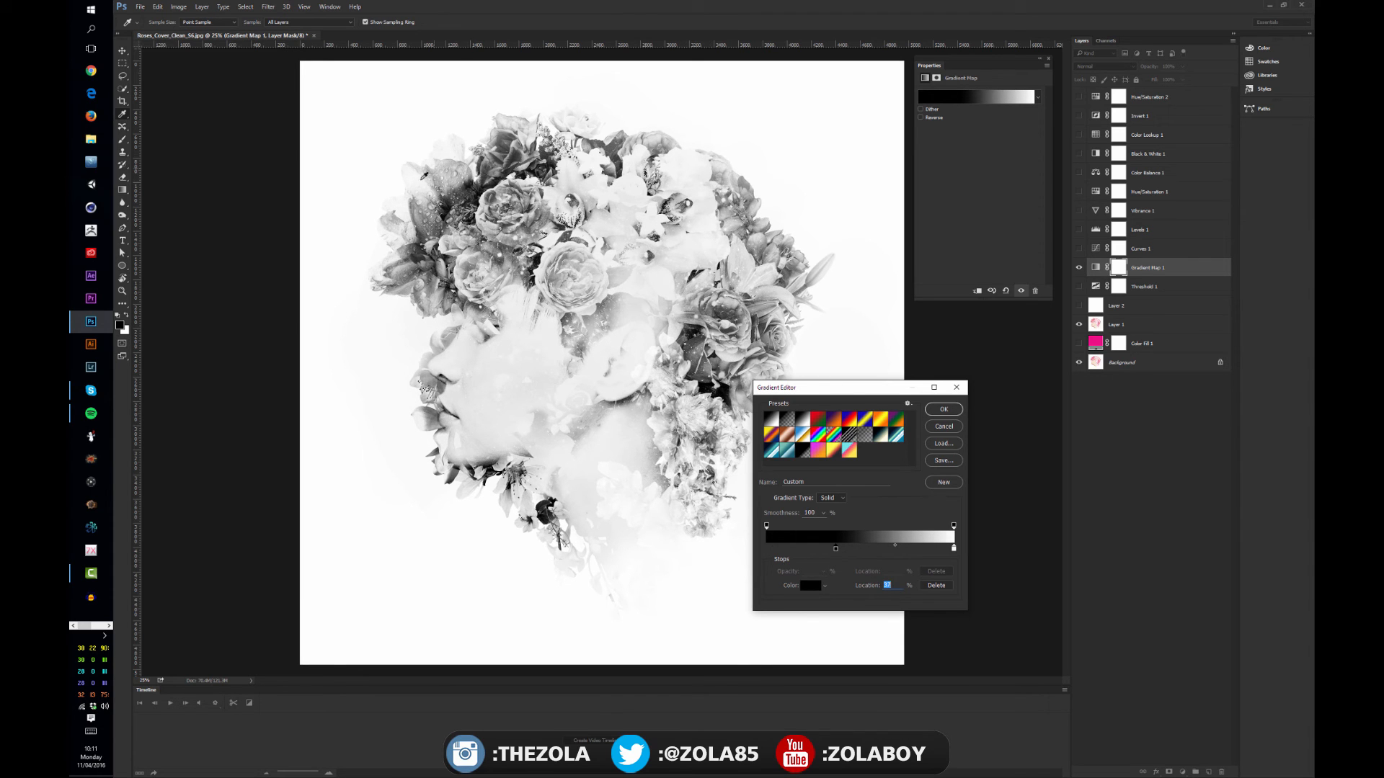
left_click_drag(853, 396, 903, 418)
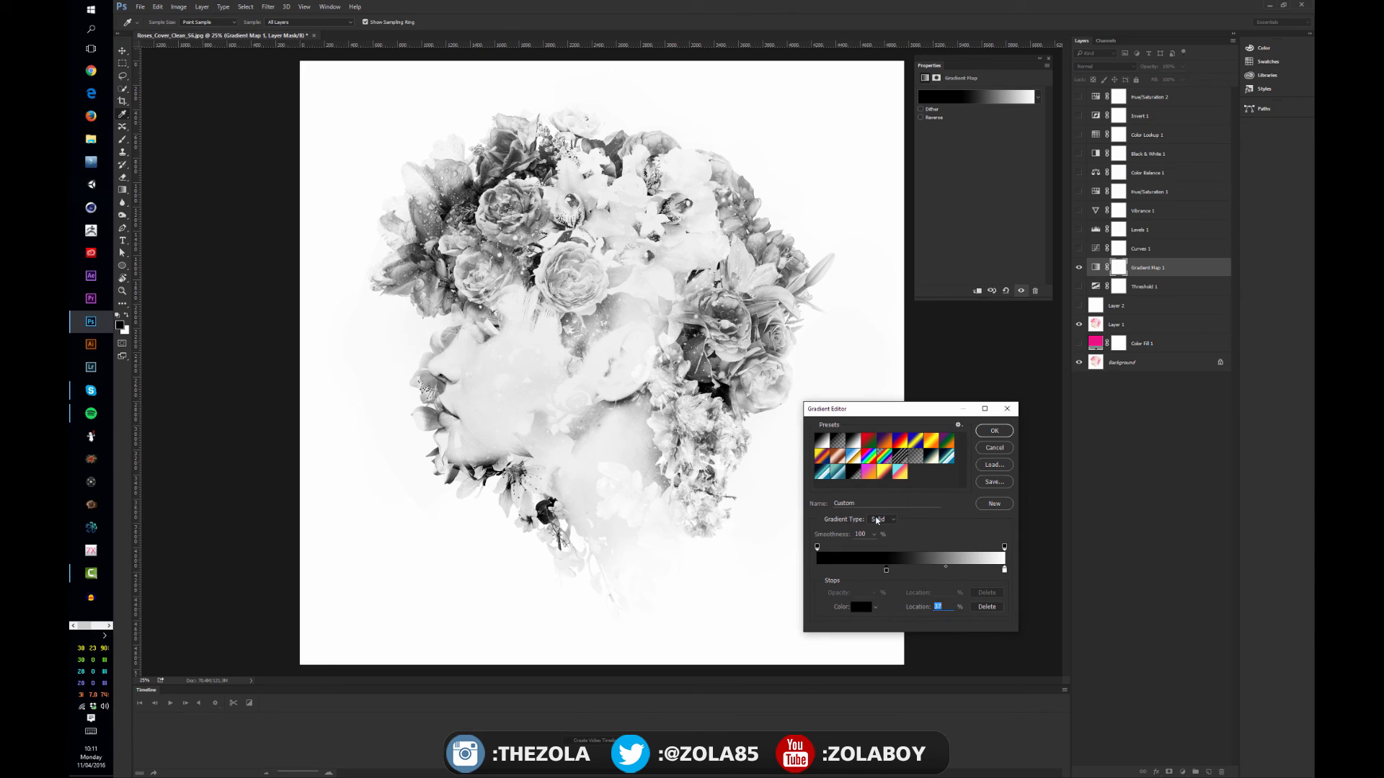
left_click_drag(885, 570, 906, 571)
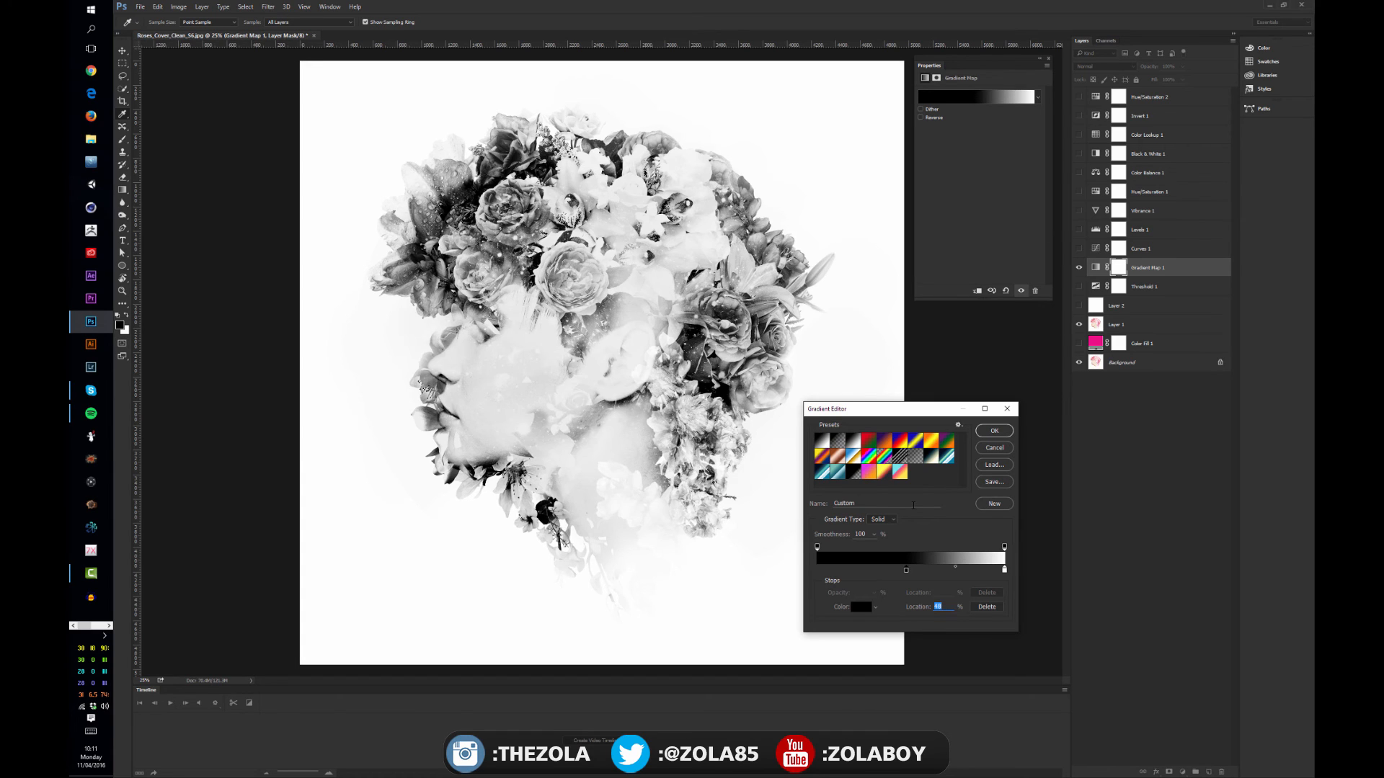
left_click_drag(906, 571, 894, 571)
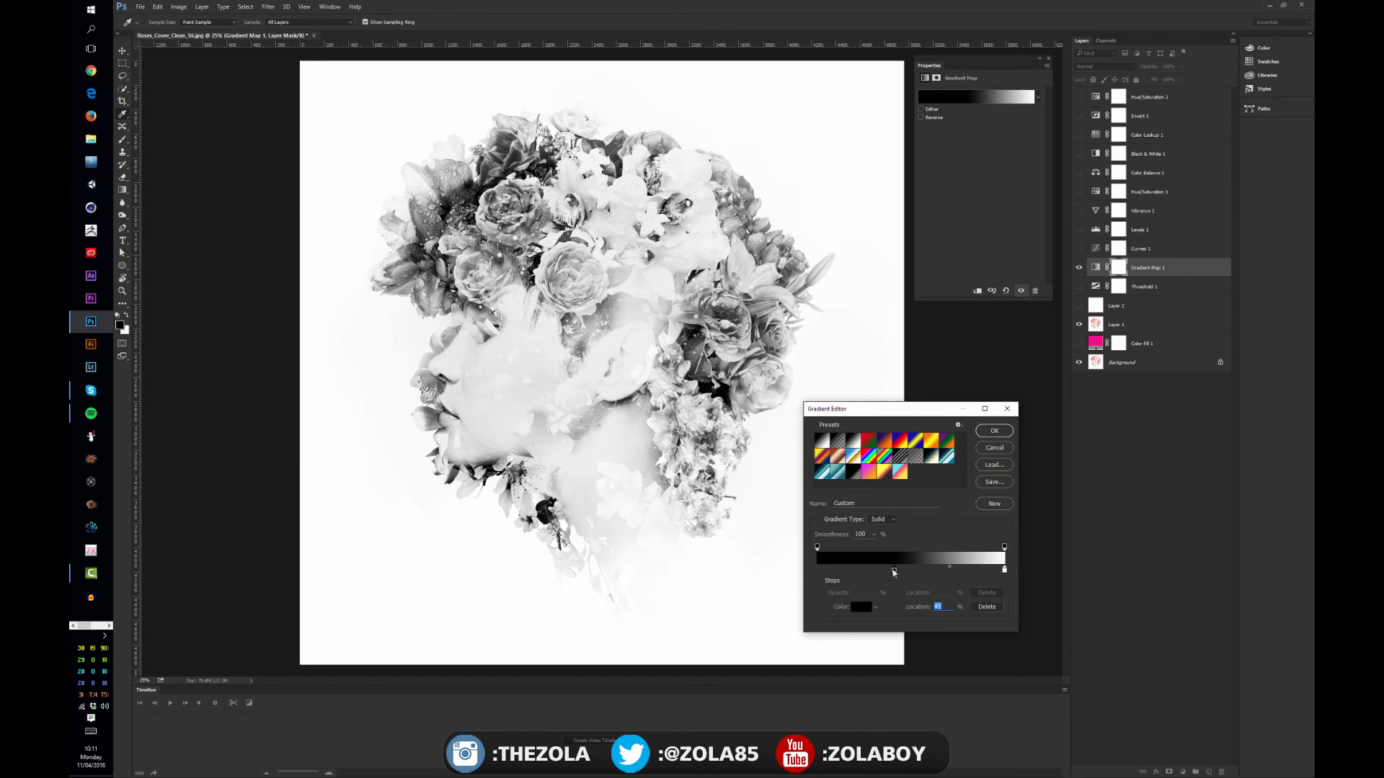
left_click_drag(894, 572, 817, 571)
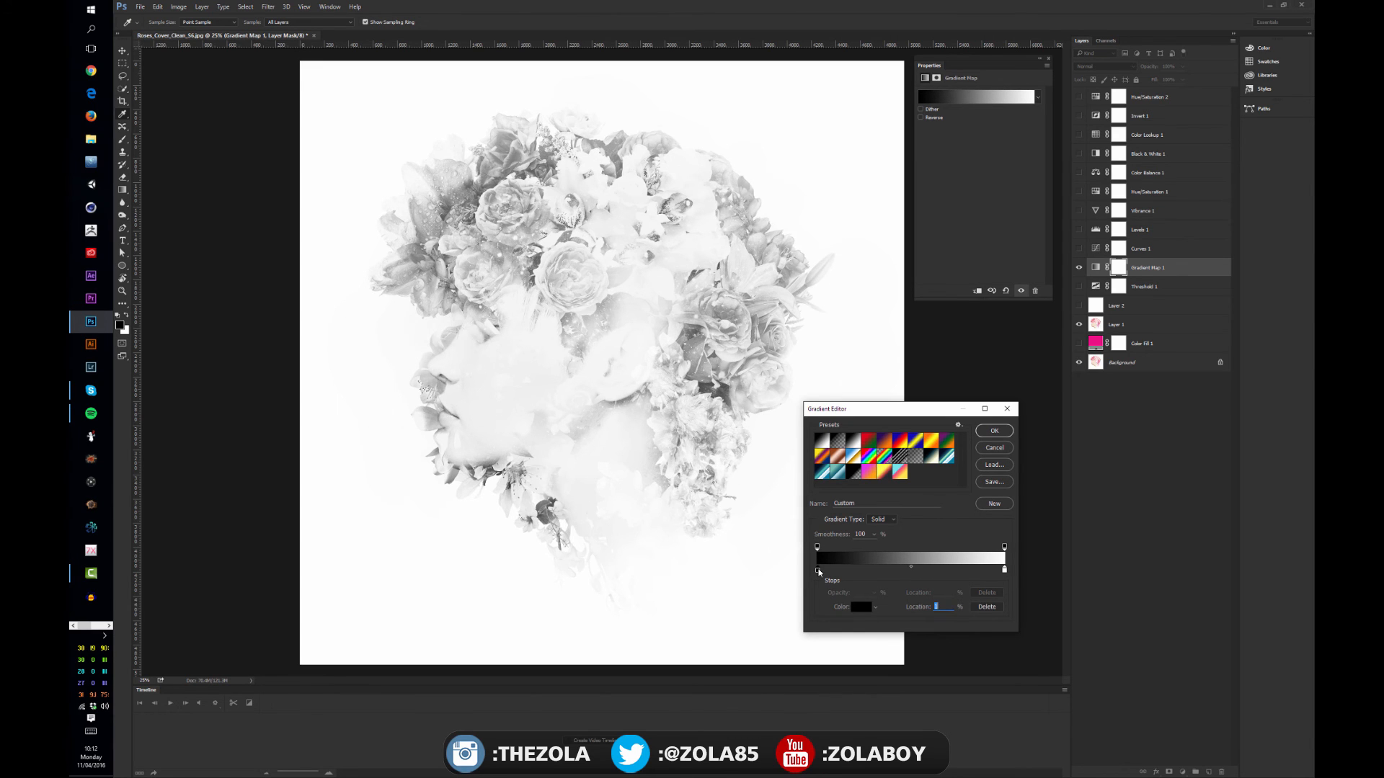
Recolor the gradient's black stop to a very dark green
double_click(818, 571)
left_click(919, 498)
left_click(892, 525)
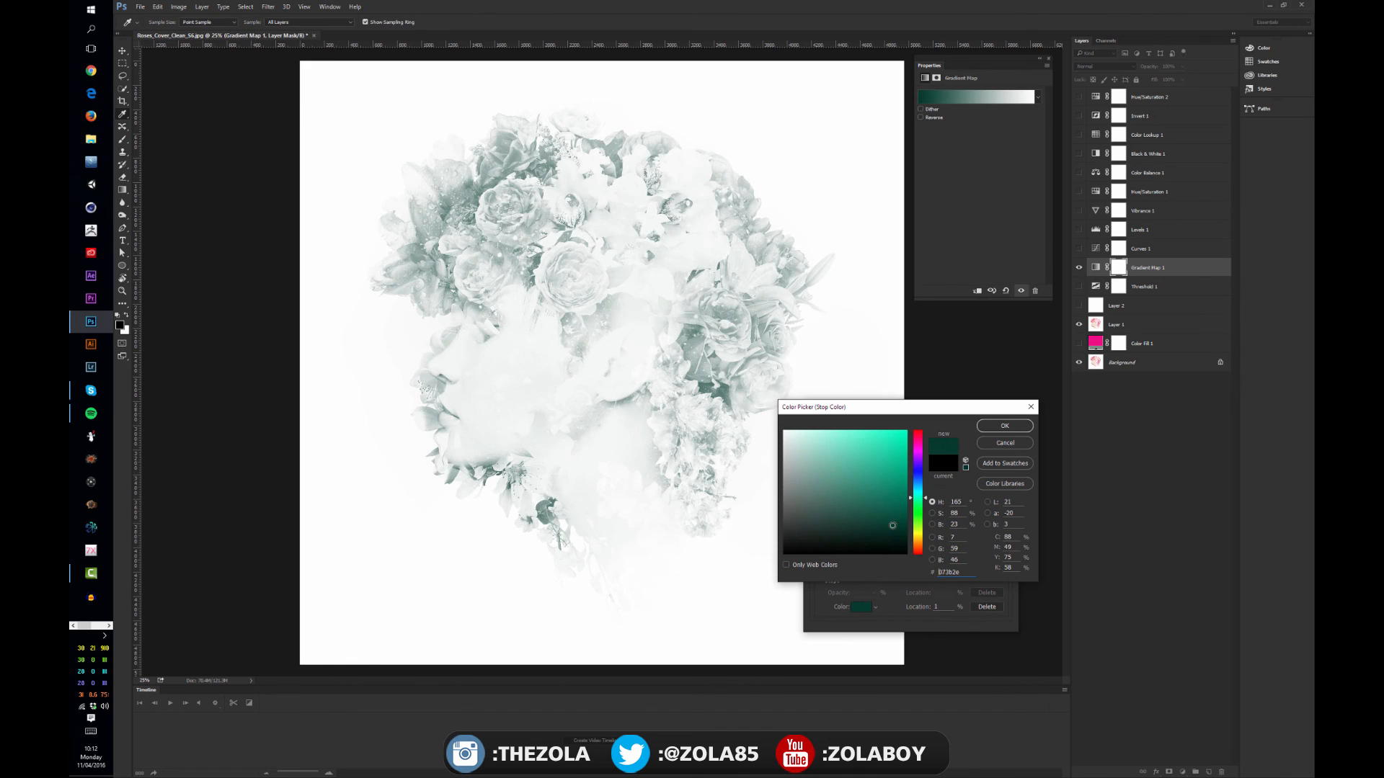
mouse_move(893, 525)
left_mouse_down()
mouse_move(891, 544)
mouse_move(890, 528)
left_mouse_up()
left_click(1004, 426)
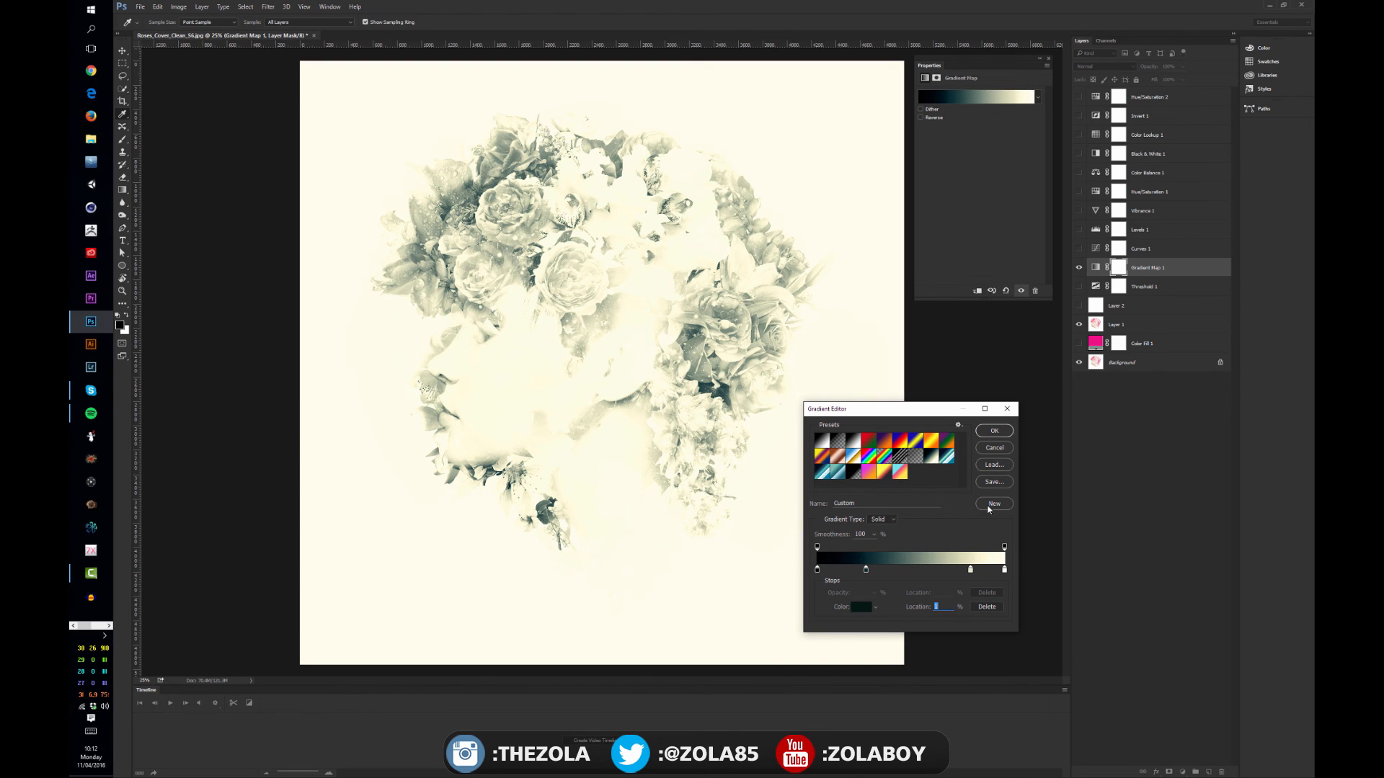
Rearrange the teal-and-cream gradient with the cream stop at 99%, the teal stop at 57%, and a new stop at 29%
mouse_move(1004, 570)
left_mouse_down()
mouse_move(1007, 605)
mouse_move(1004, 573)
left_mouse_up()
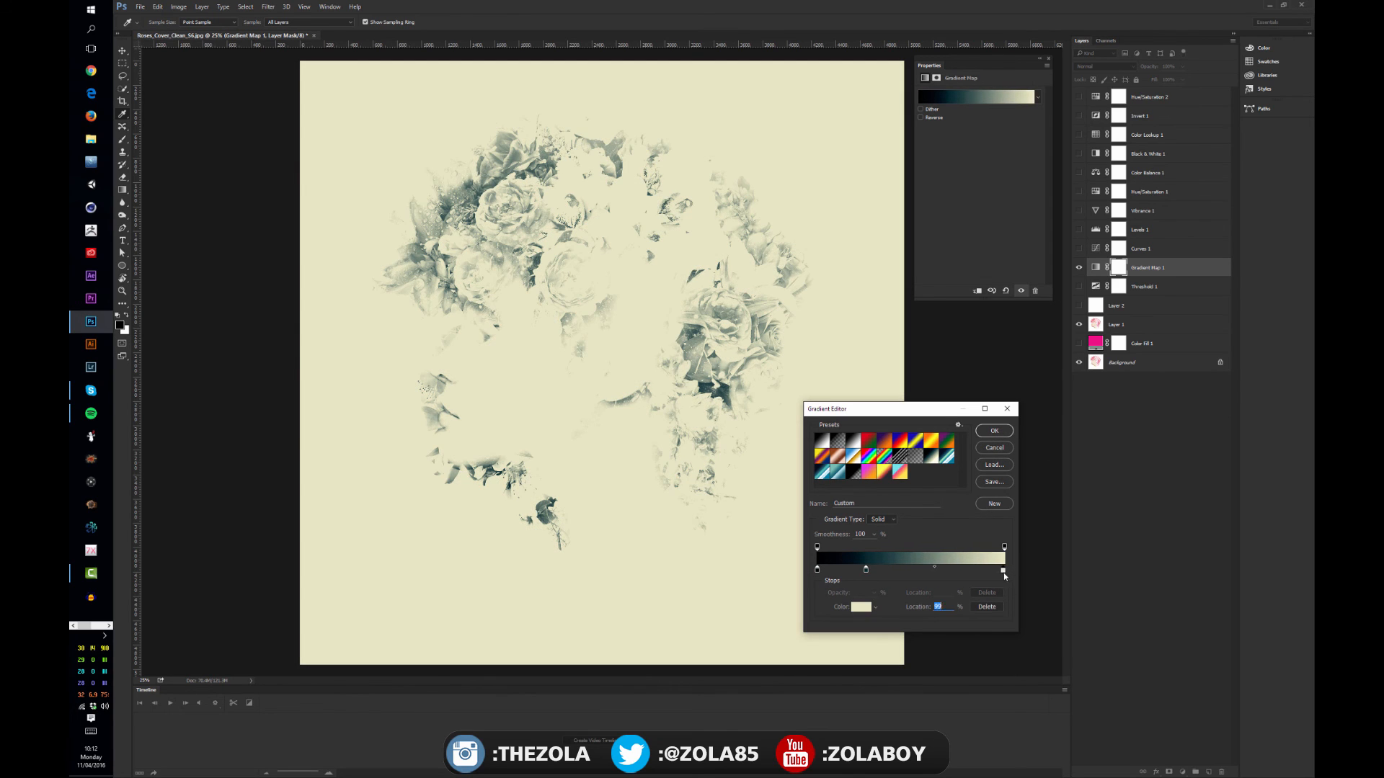
left_click_drag(866, 570, 925, 576)
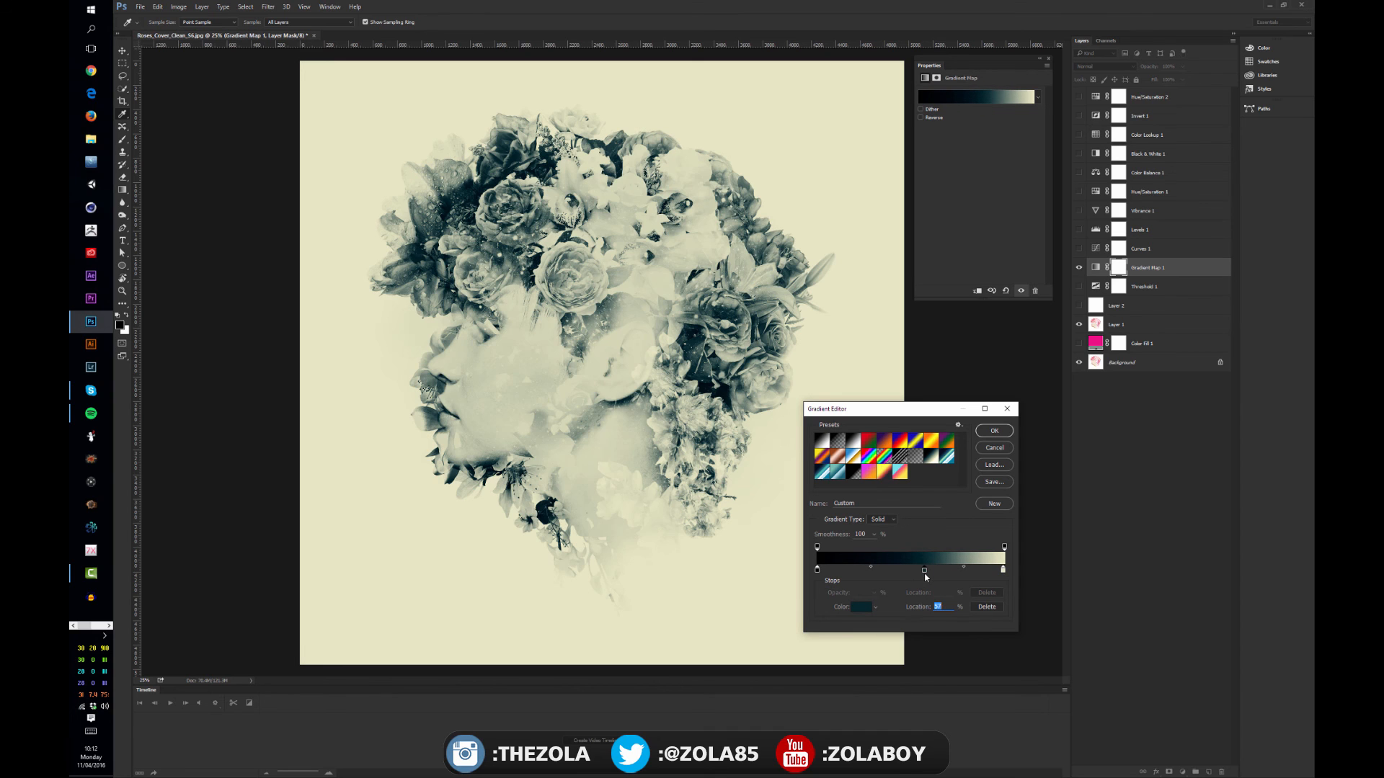
left_click(818, 571)
left_click(872, 570)
double_click(872, 571)
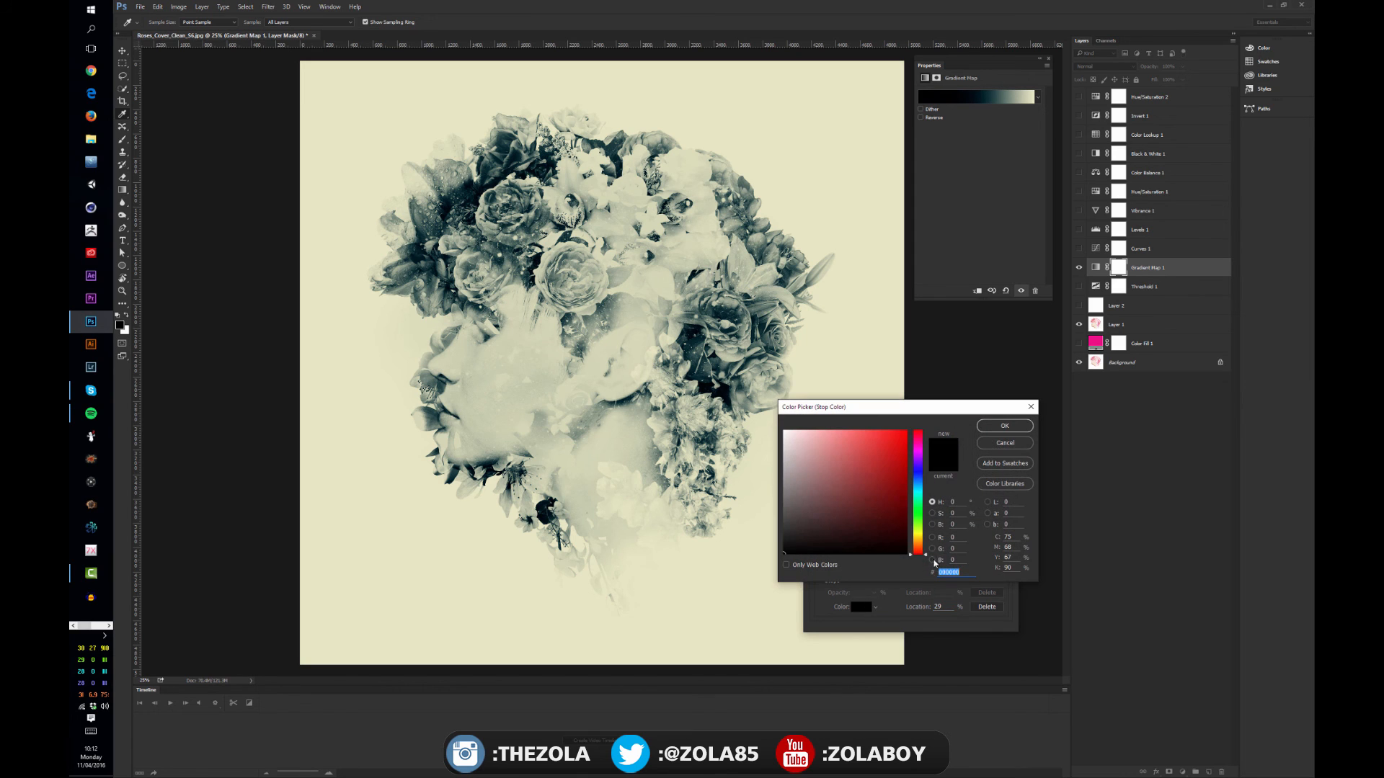
Try blue and magenta on the 29% stop, and settle on dark purple #3f196a
left_click(919, 488)
left_click_drag(900, 467, 871, 460)
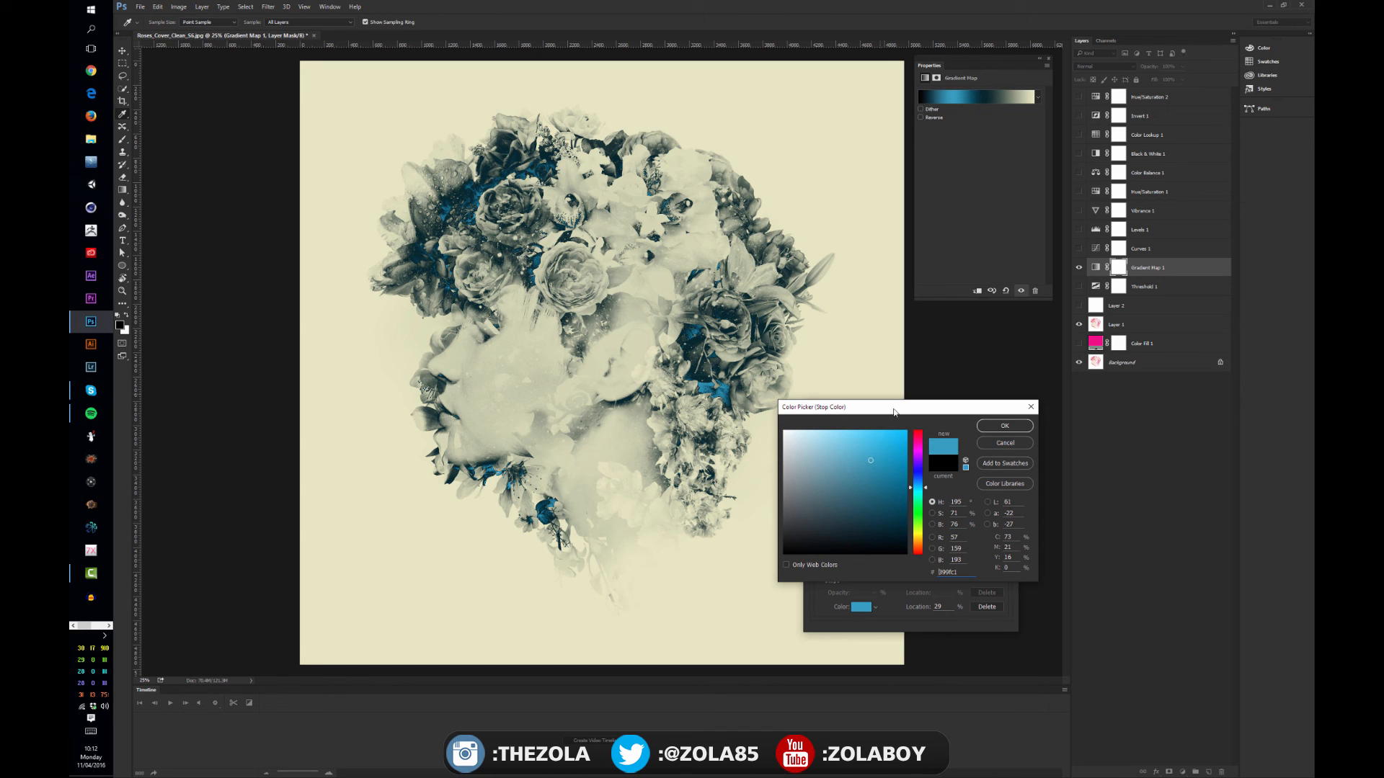
left_click(918, 449)
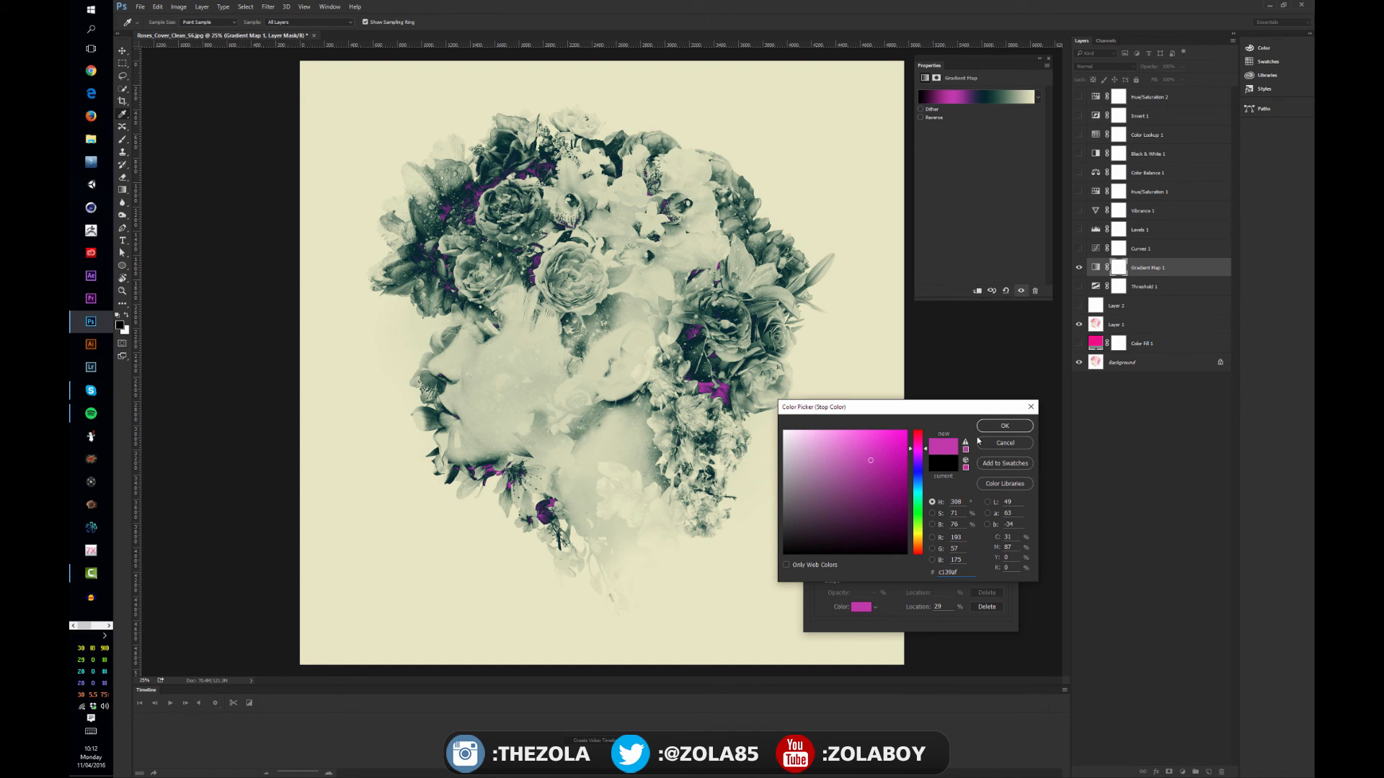
left_click(918, 462)
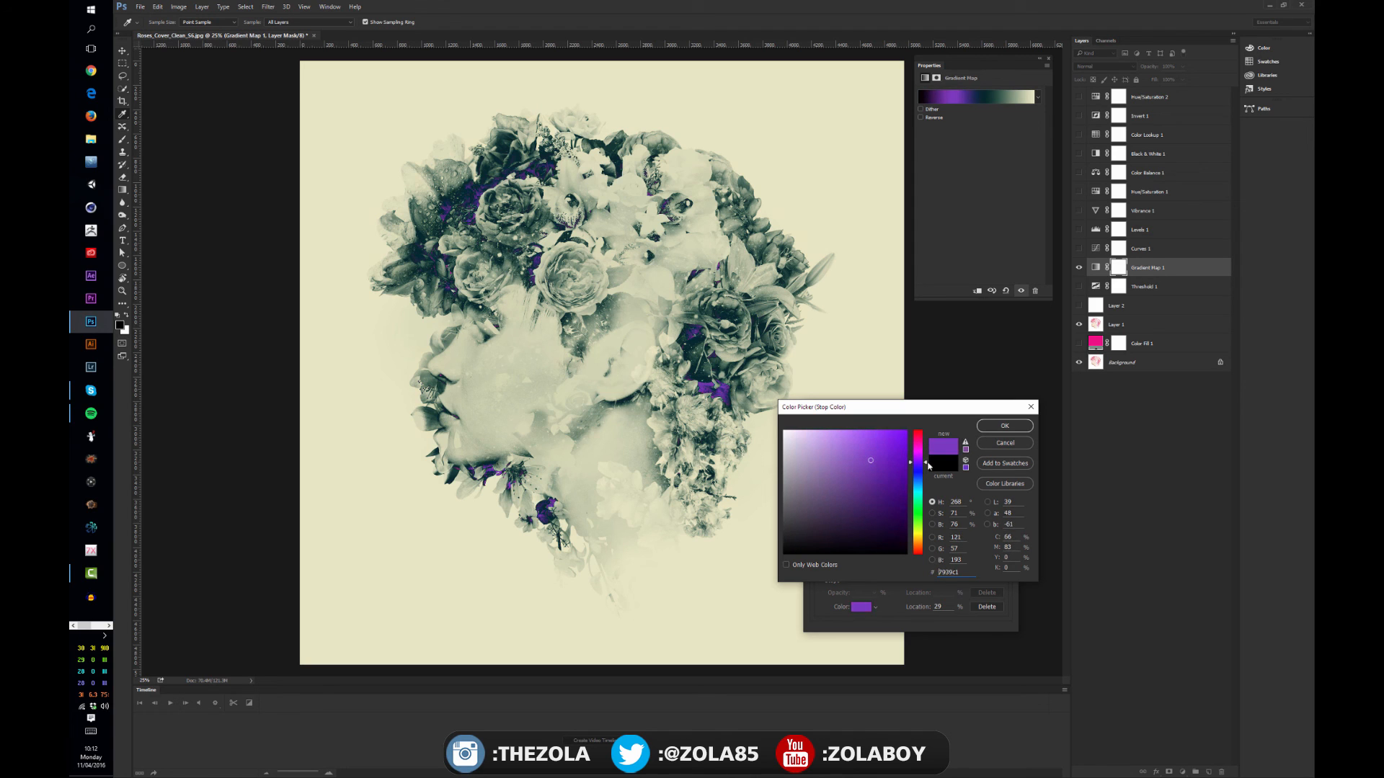
left_click(878, 504)
left_click(877, 502)
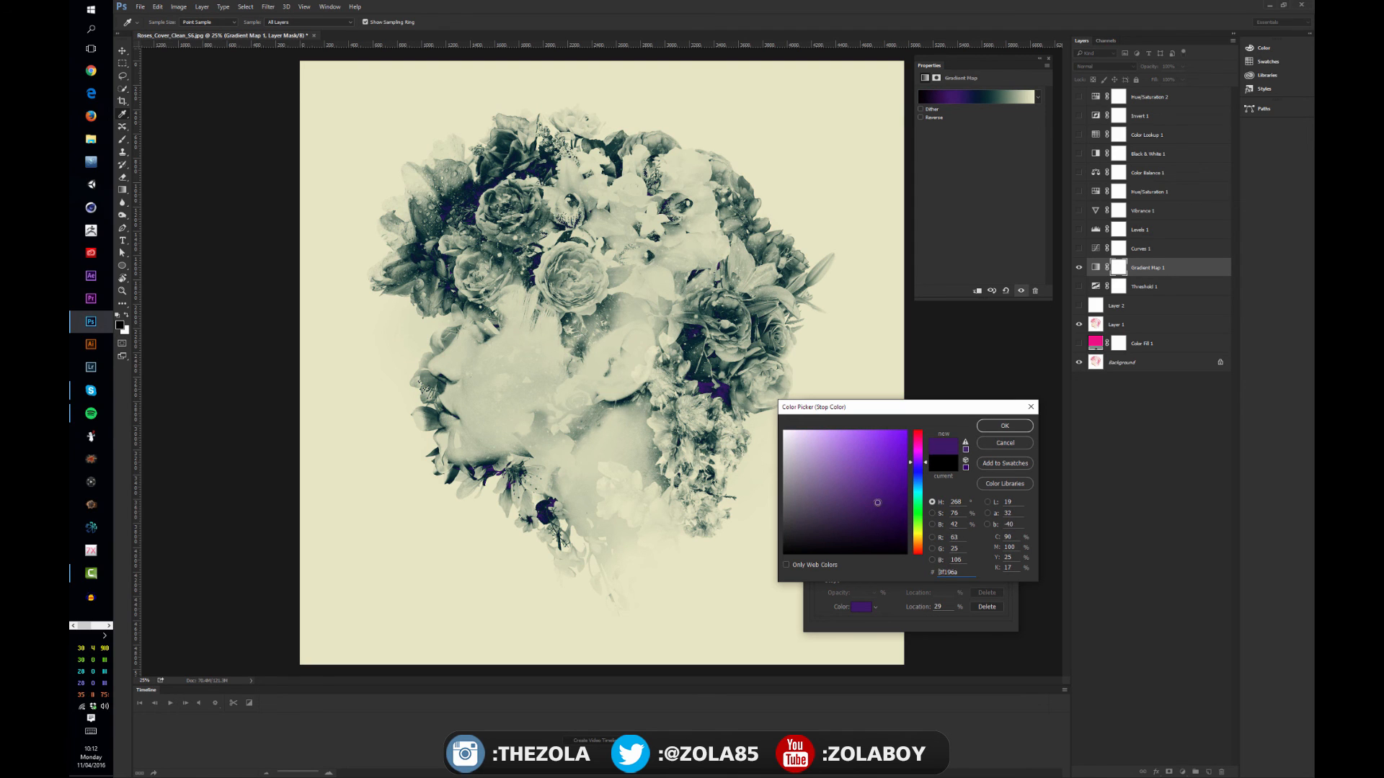
left_click(1001, 428)
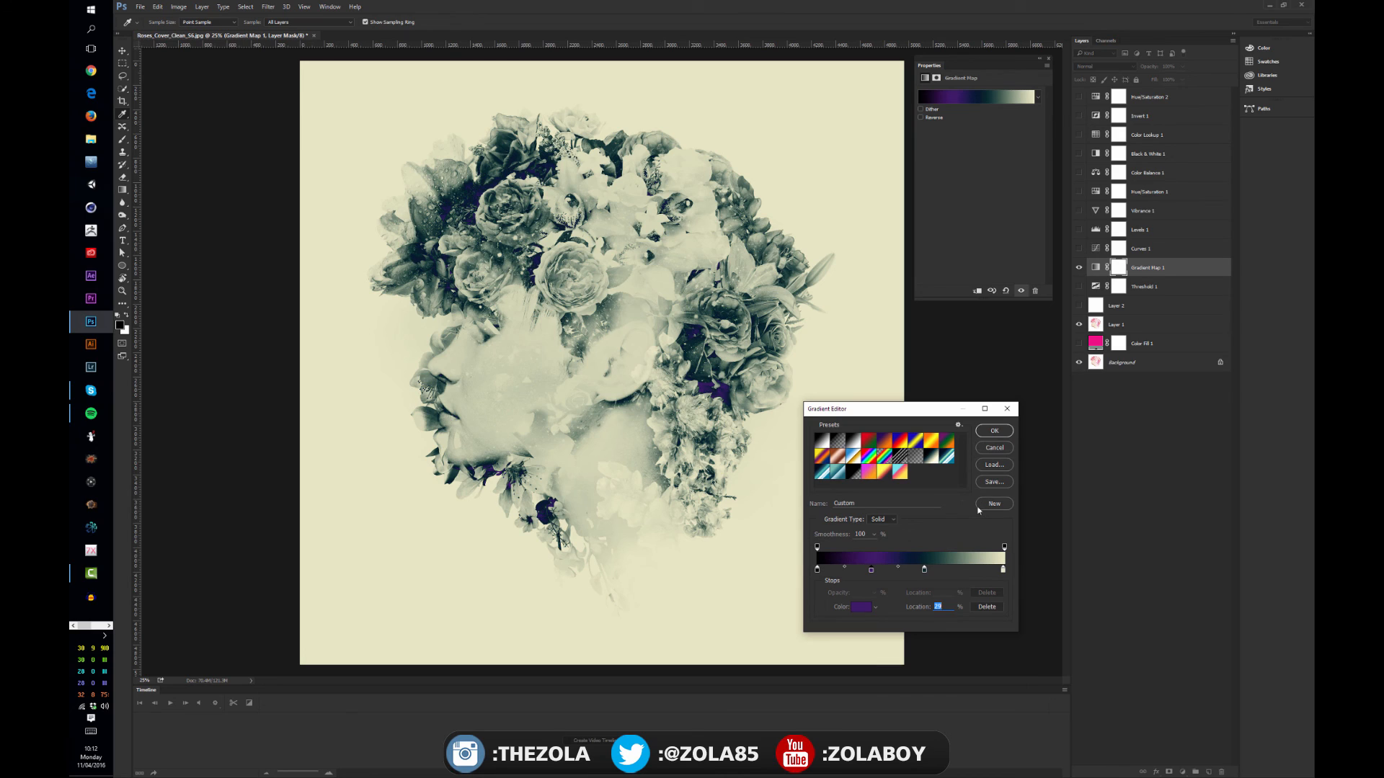
Position a second dark teal stop at 71%, preview bright cyan #30d7f5 on it, and cancel the color change
mouse_move(844, 567)
left_mouse_down()
mouse_move(861, 570)
mouse_move(843, 569)
left_mouse_up()
left_click(923, 571)
left_click_drag(924, 570, 952, 571)
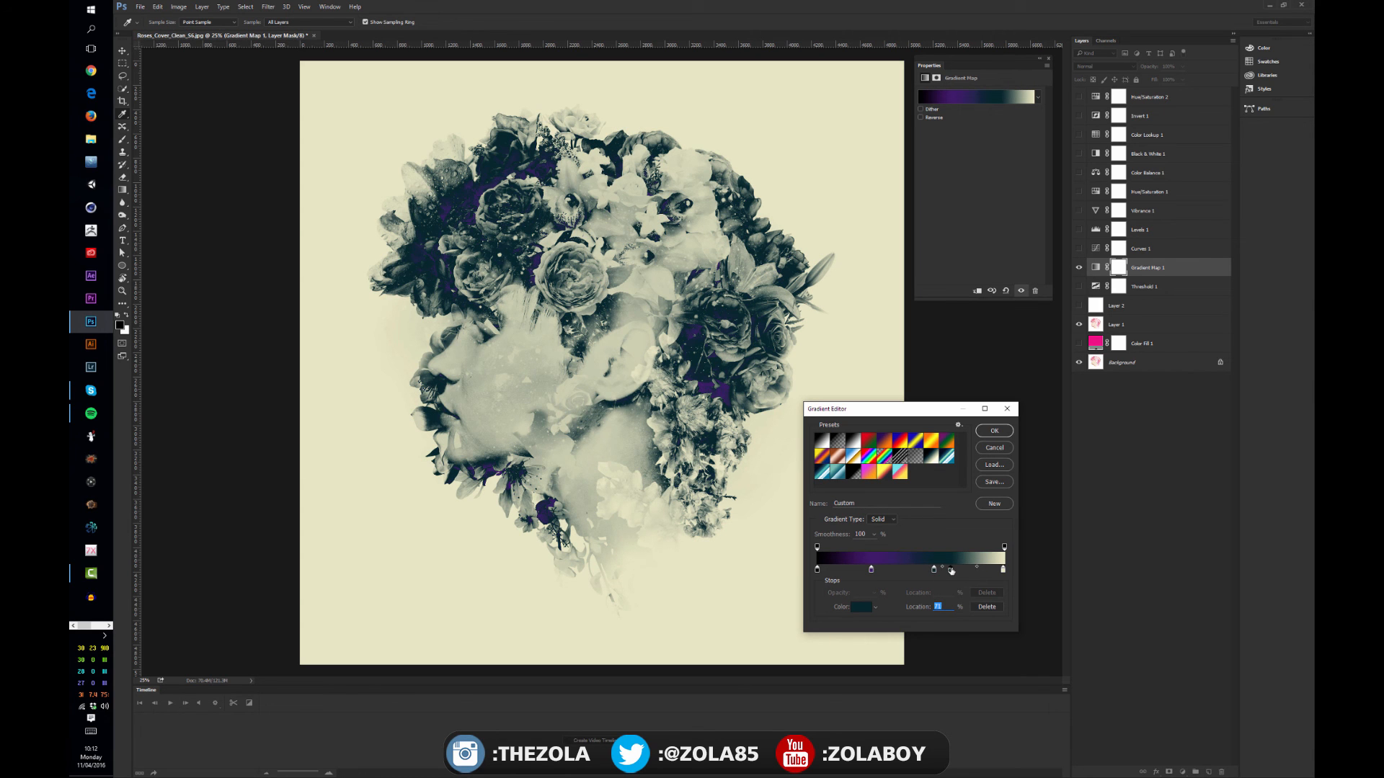
double_click(952, 571)
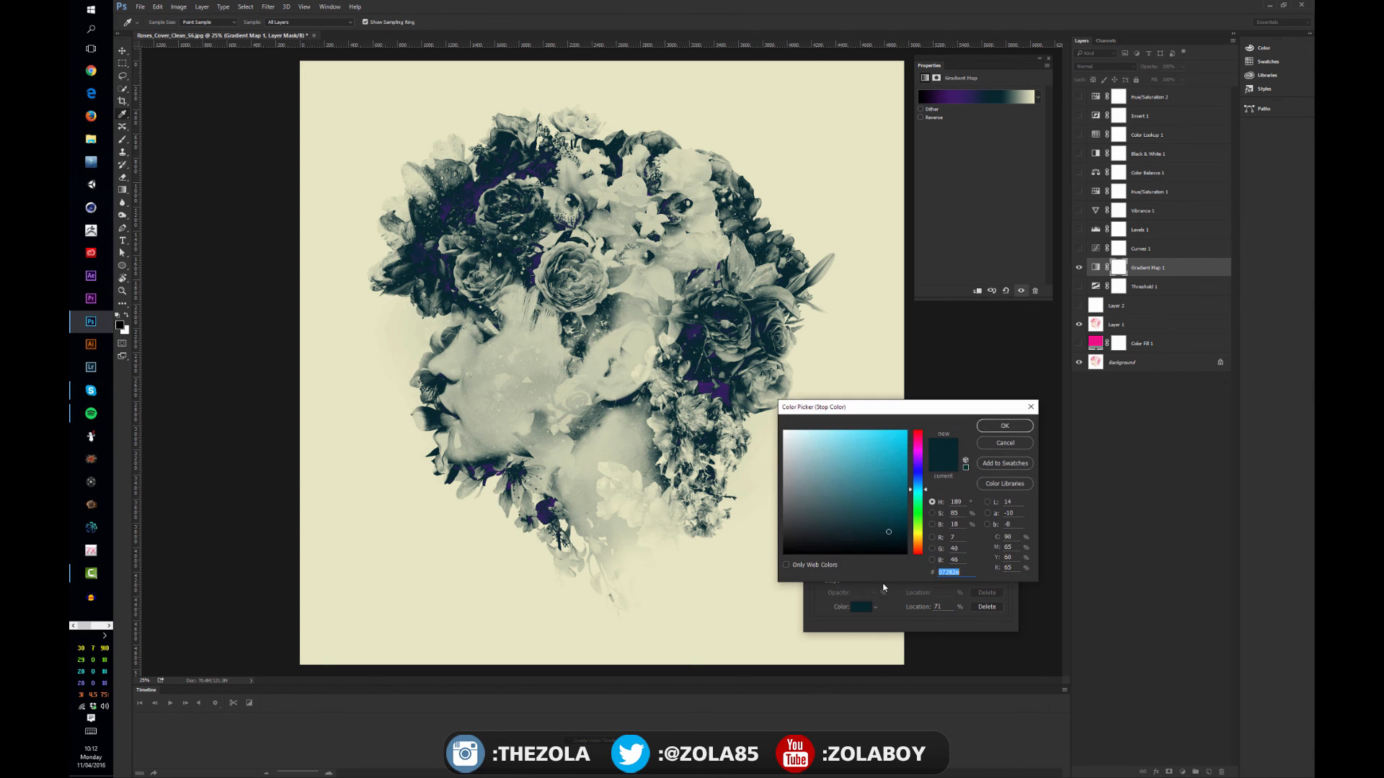
left_click(883, 435)
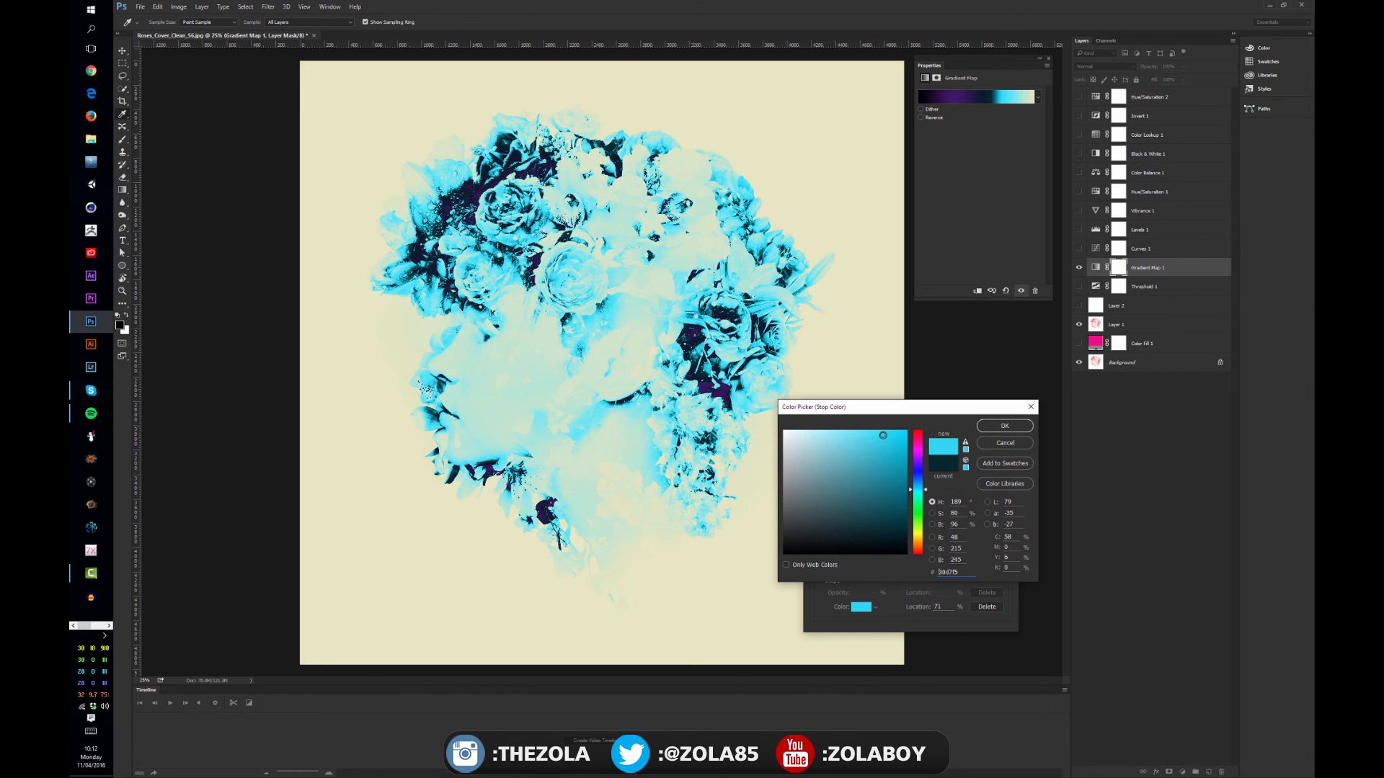
left_click(1001, 444)
left_click_drag(959, 570, 956, 603)
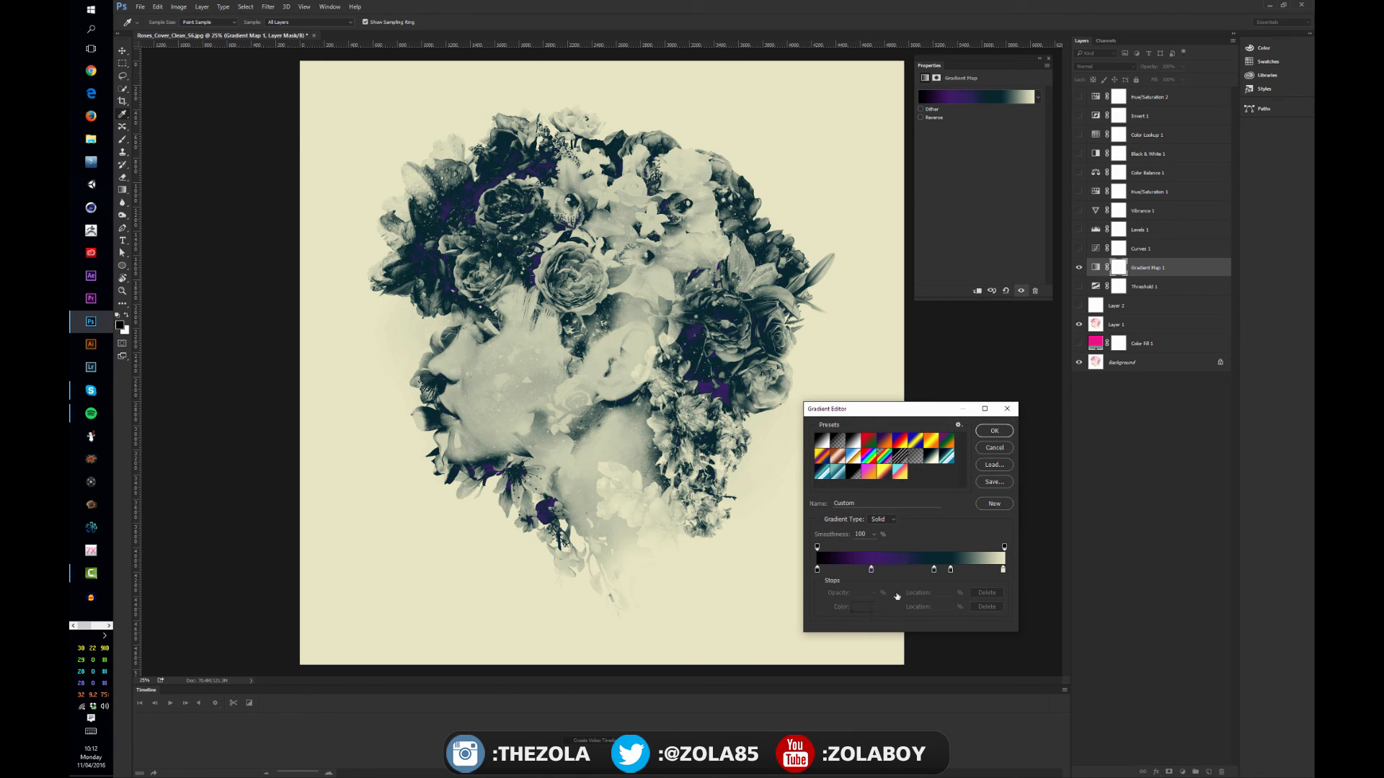
Apply the Sunset gradient preset to the Gradient Map layer
left_click_drag(870, 571, 935, 593)
left_click(884, 473)
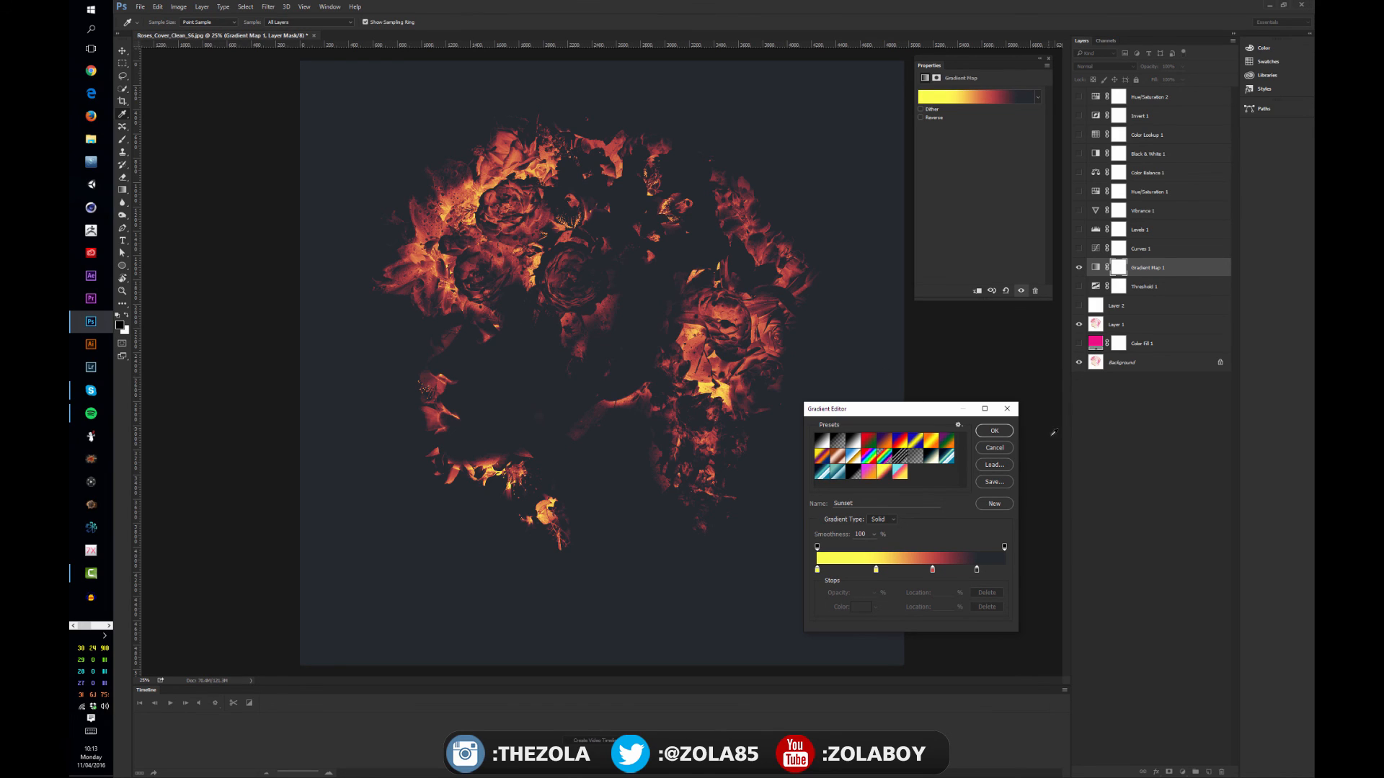
left_click(994, 433)
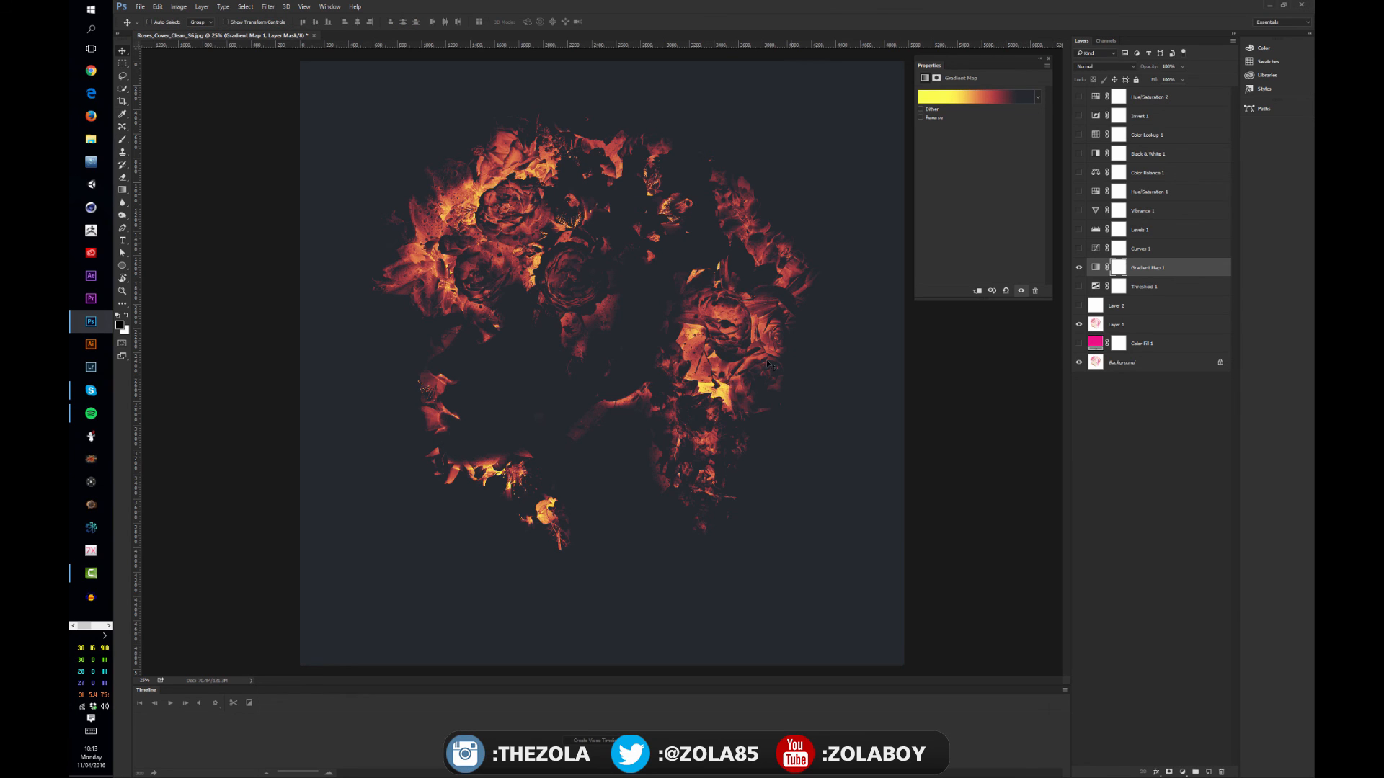
Compare the image with and without the Gradient Map layer, try Overlay blending on it, and restore Normal
left_click(1079, 268)
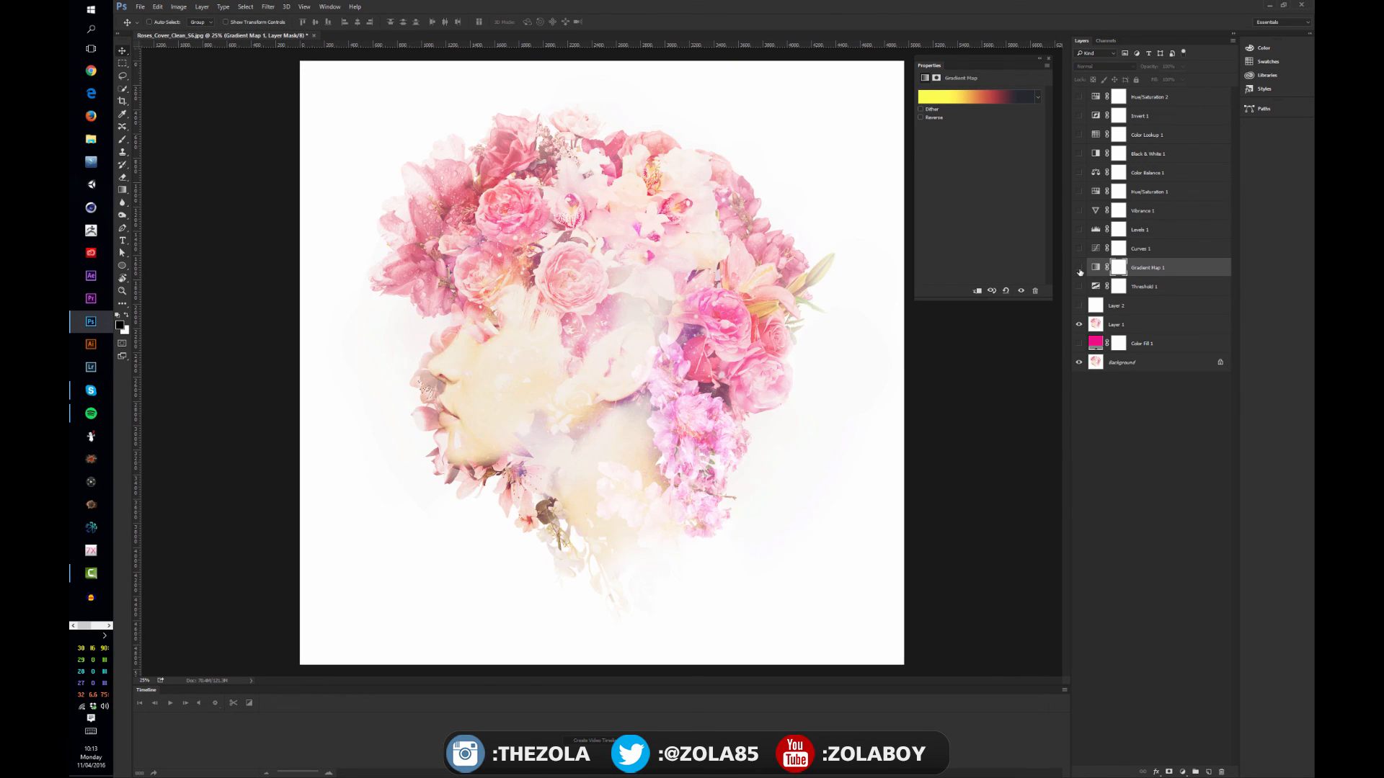
left_click(1079, 268)
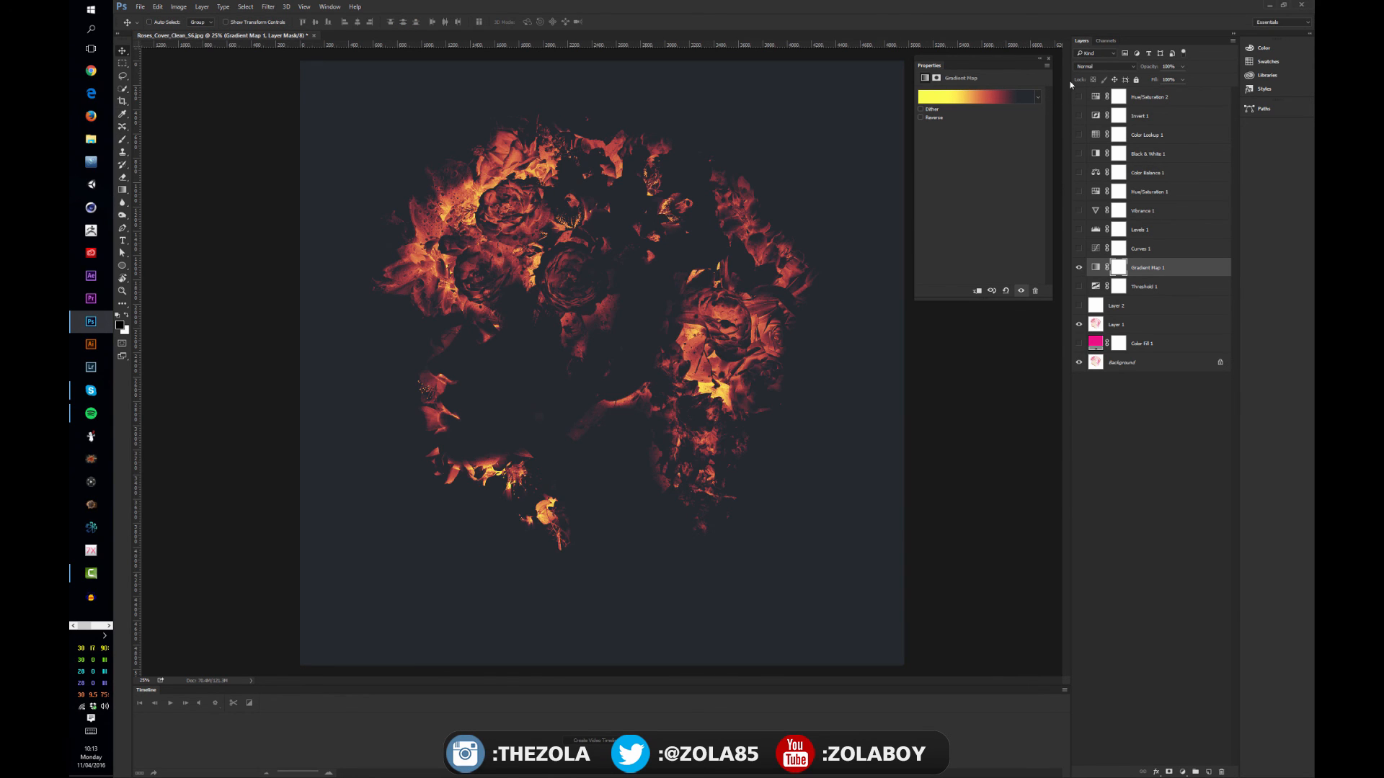
left_click(1102, 66)
left_click(1104, 164)
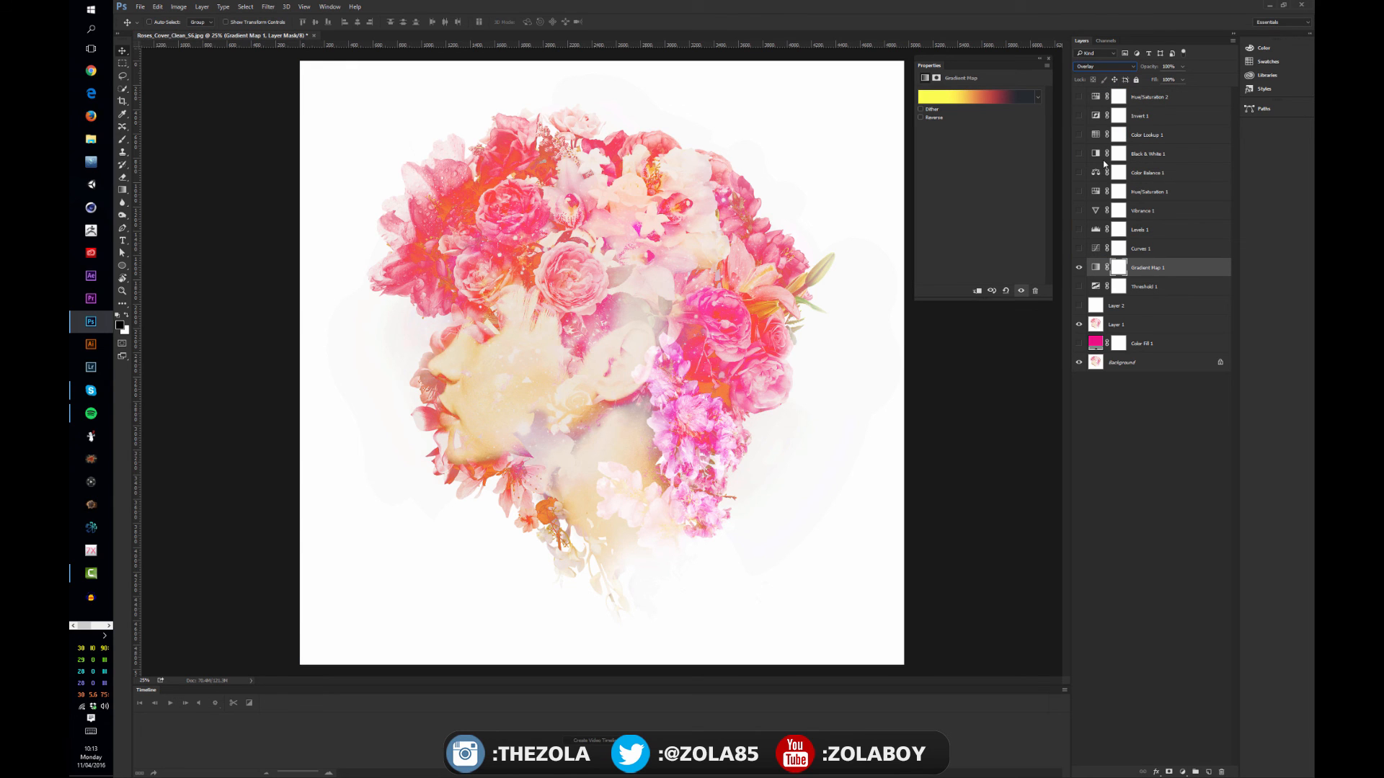
left_click(1103, 67)
left_click(1096, 75)
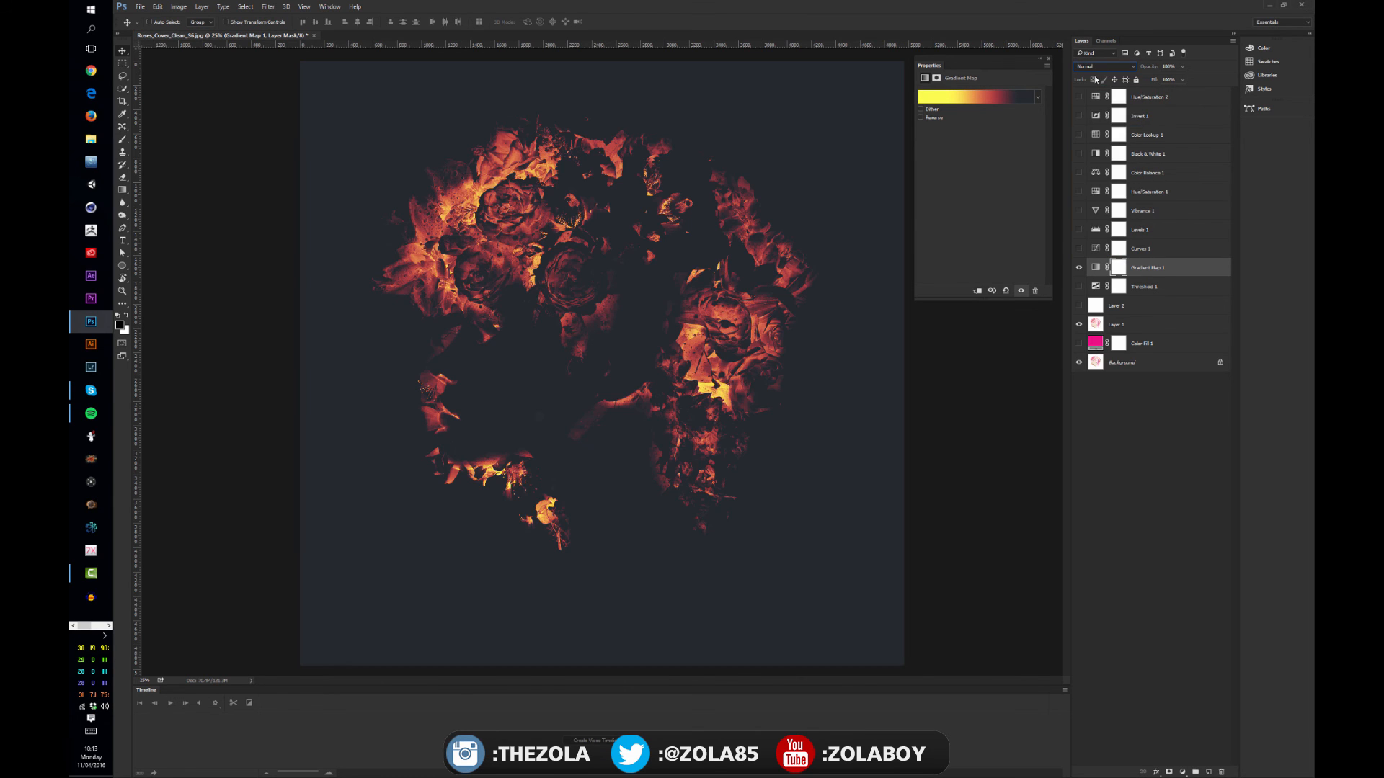
Customize the Sunset gradient with a near-white #feffea starting stop, respaced yellow stops, and the dark stop at 98%
left_click(995, 96)
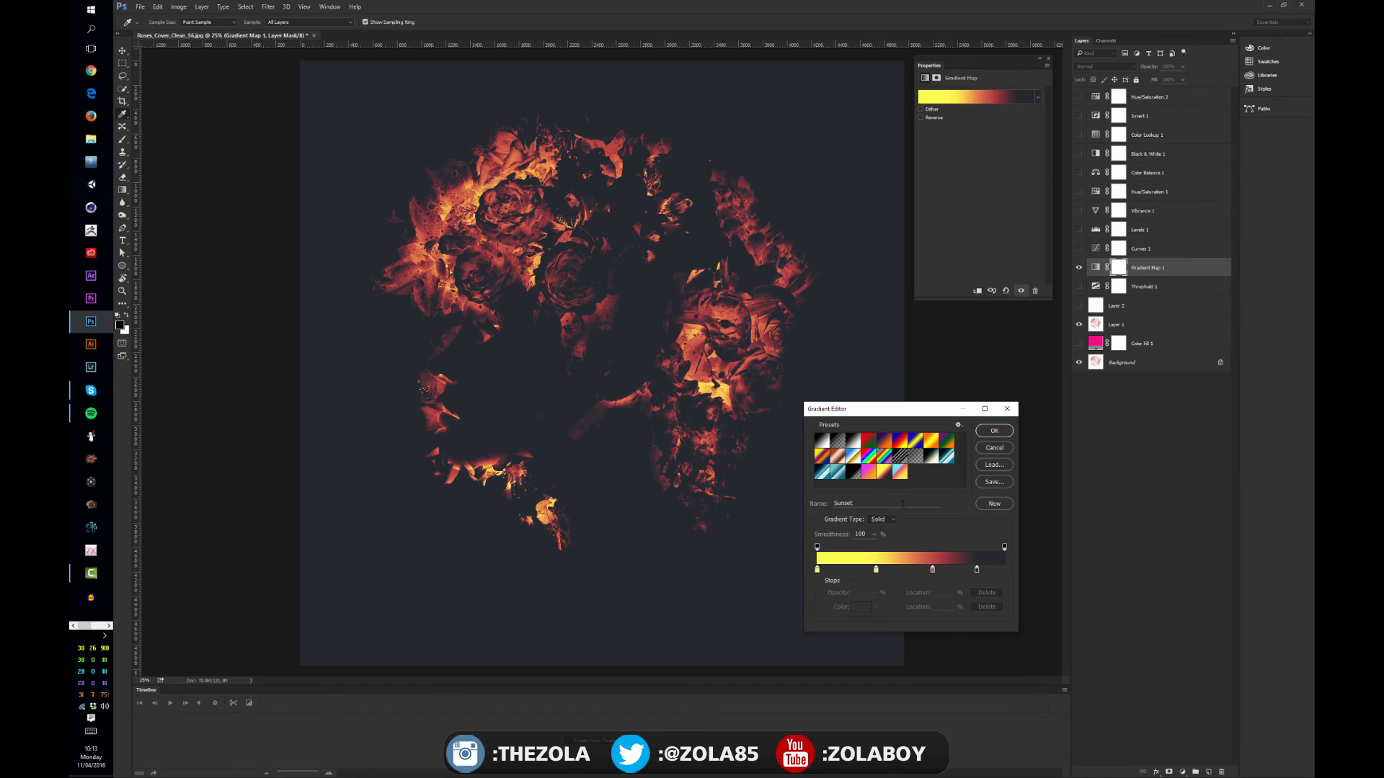
left_click_drag(876, 570, 830, 573)
left_click(819, 571)
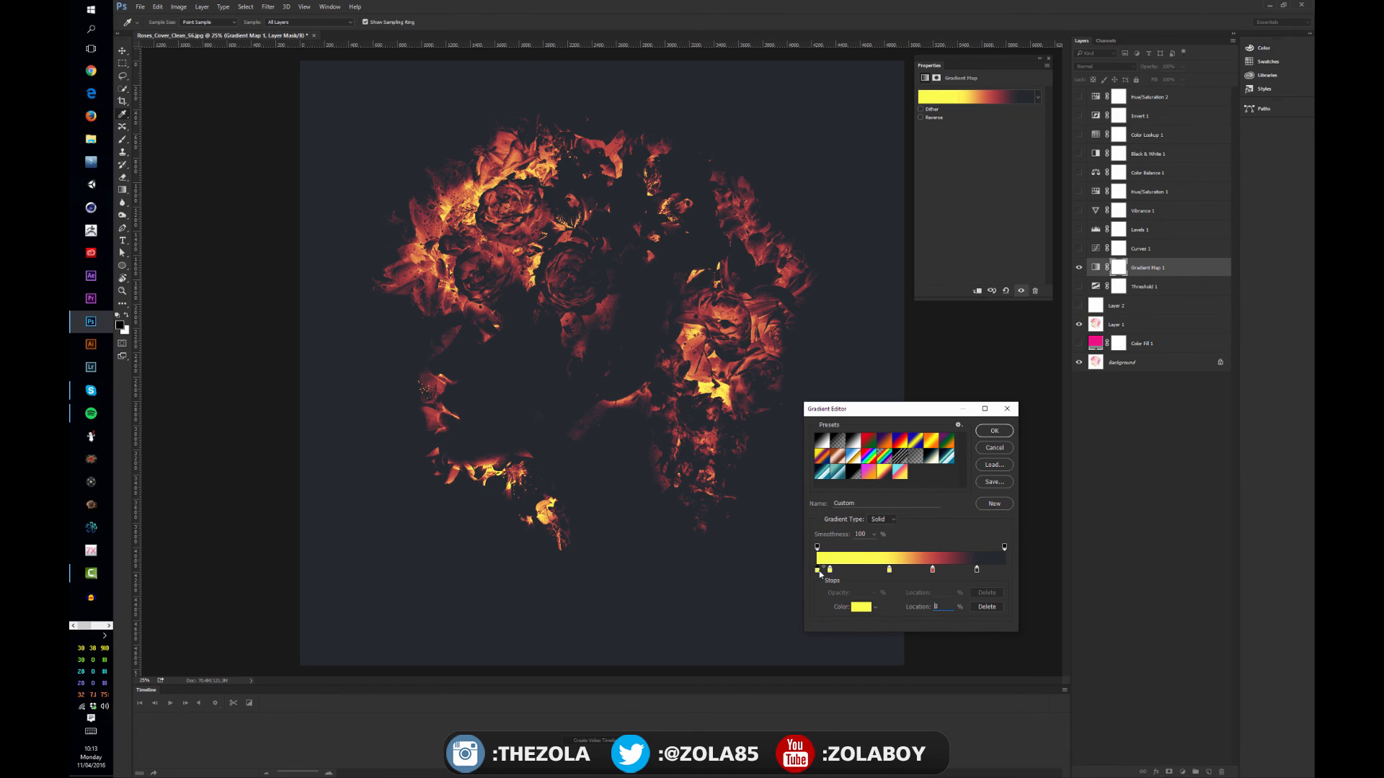
double_click(819, 573)
left_click(810, 433)
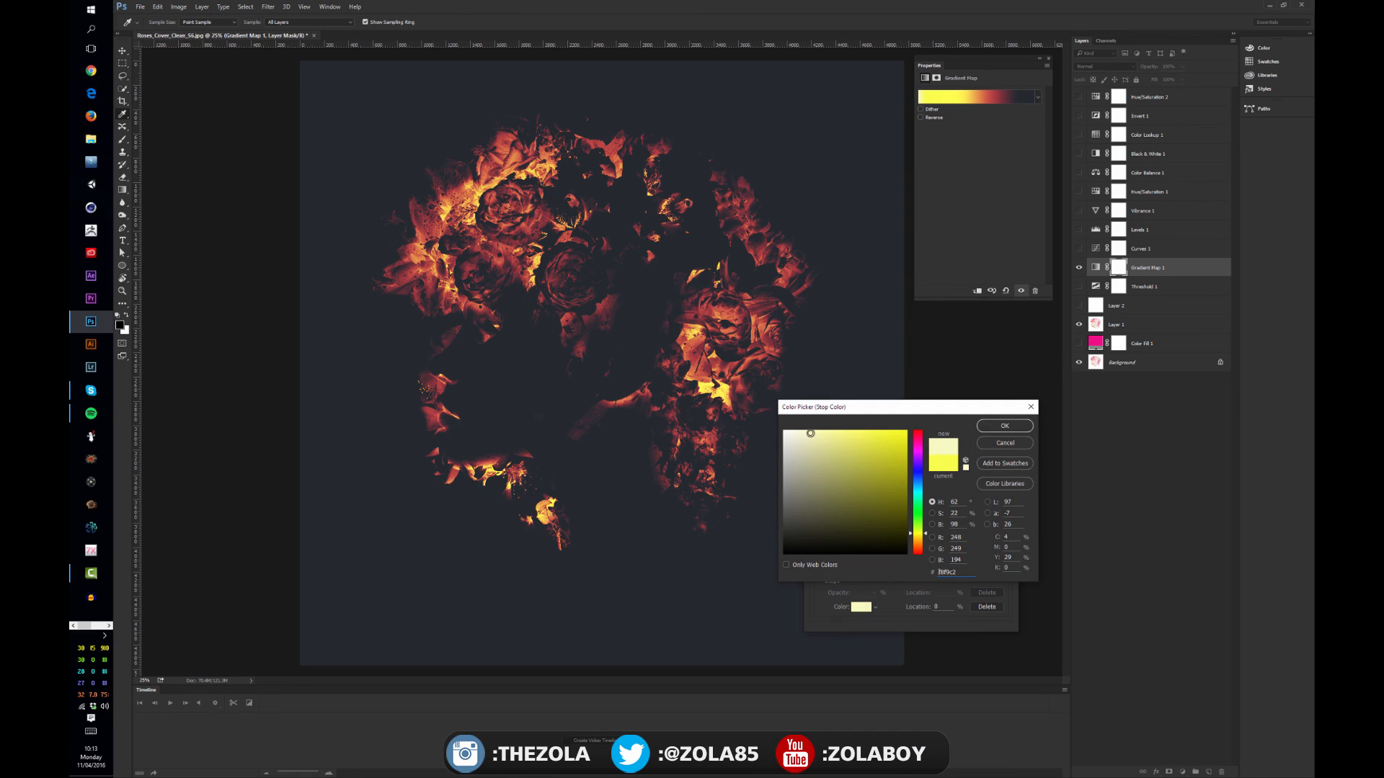
left_click(989, 427)
left_click_drag(830, 571, 1001, 573)
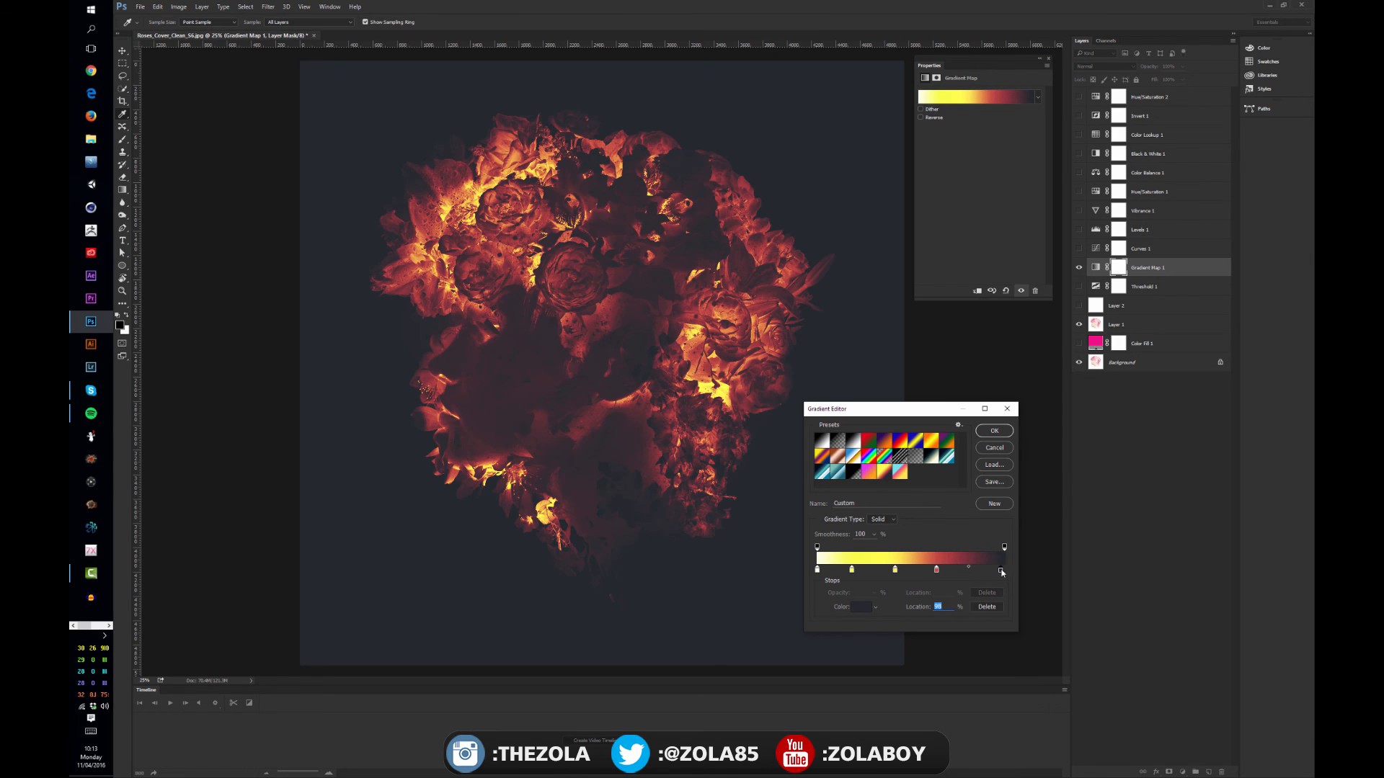
left_click(994, 431)
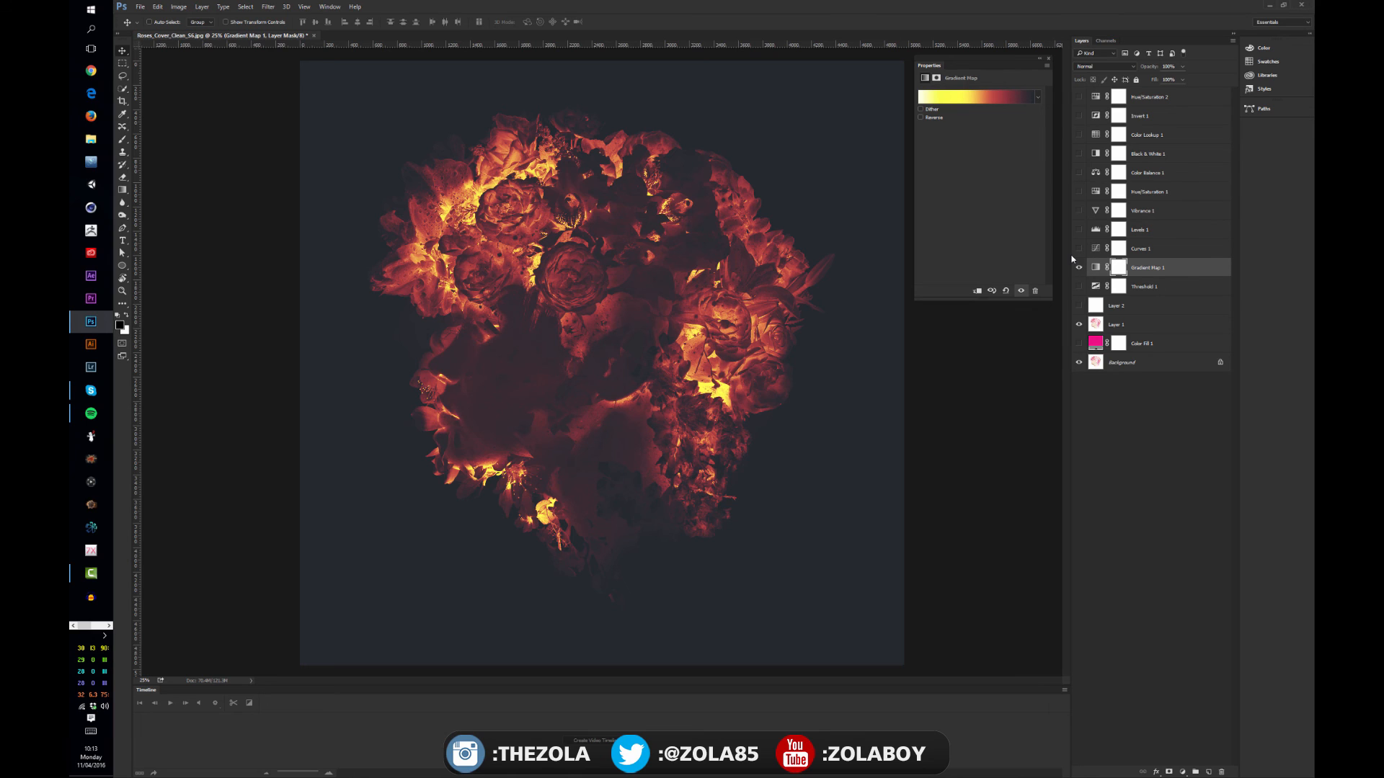
Toggle the Gradient Map layer's visibility to compare the original portrait with the fiery version
left_click(1079, 267)
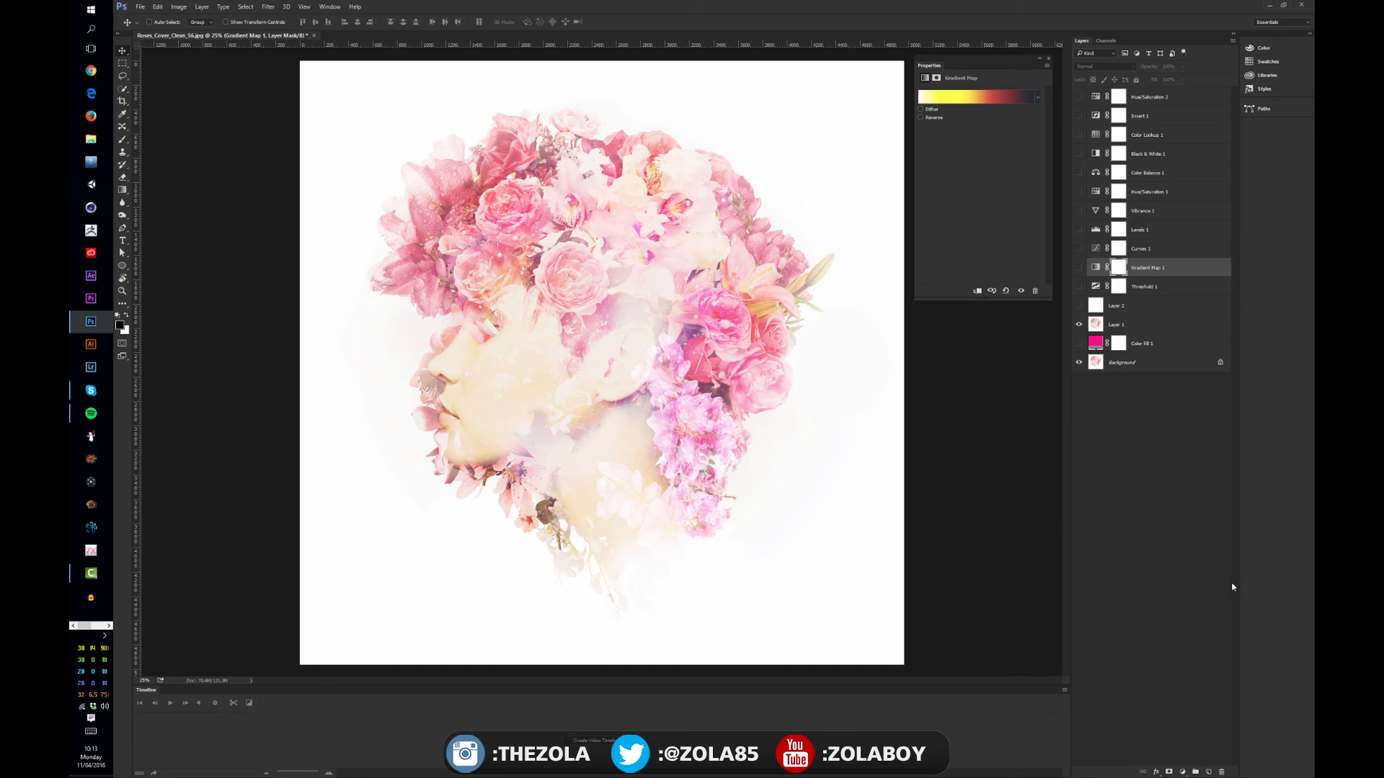
left_click(1079, 268)
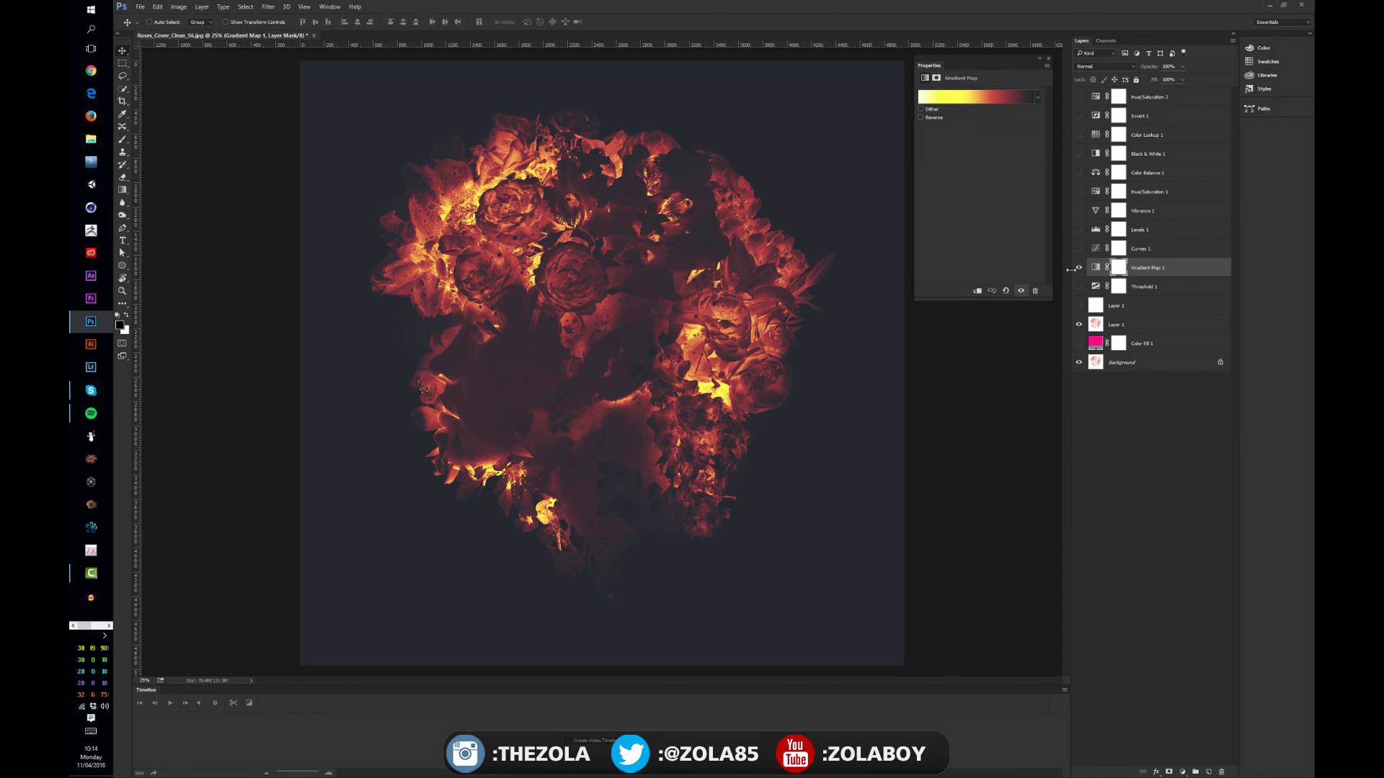
left_click(1080, 268)
left_click(1079, 267)
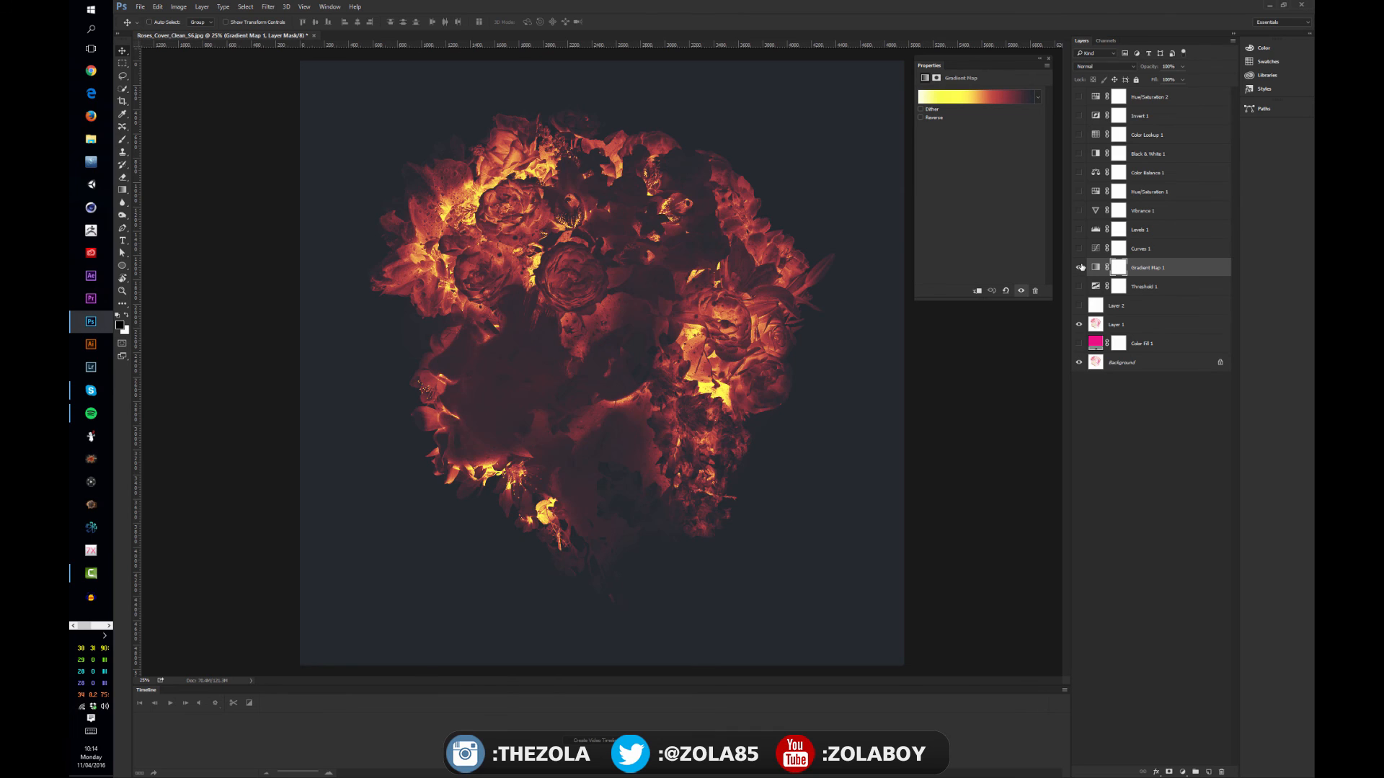